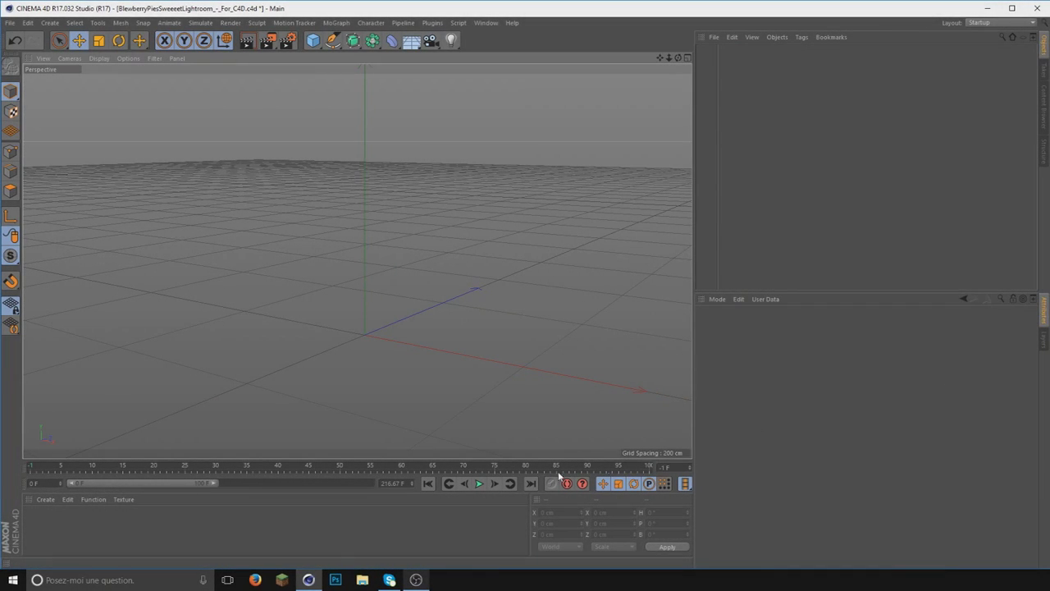
Step: Open BlewberryPiesSweeeetLightroom_-_For_C4D from Tutoriel - Bannière > Cinéma 4D > Lightroom
left_click_drag(668, 58, 357, 261)
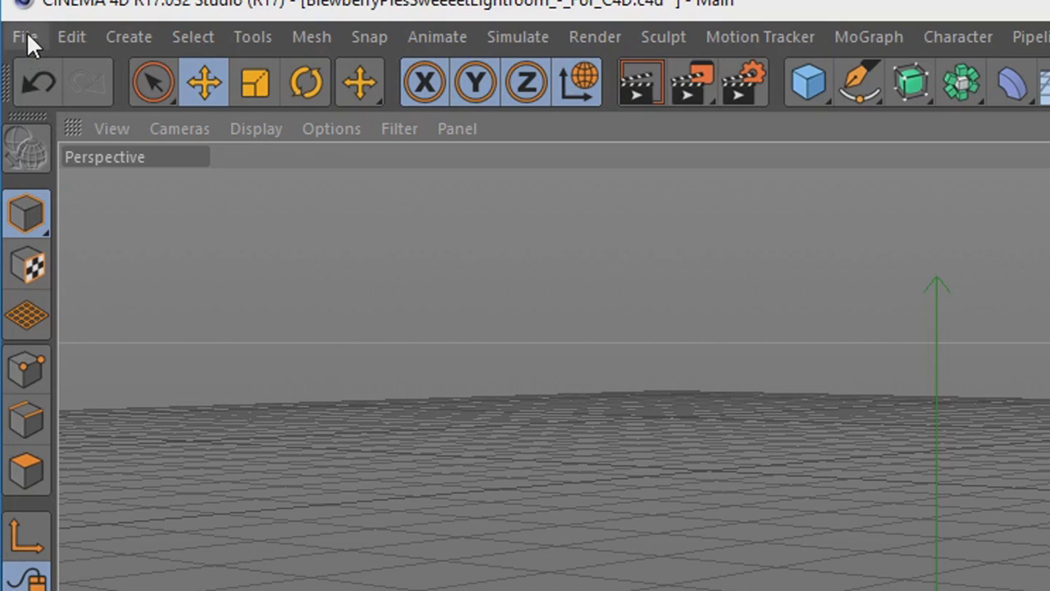
left_click(11, 22)
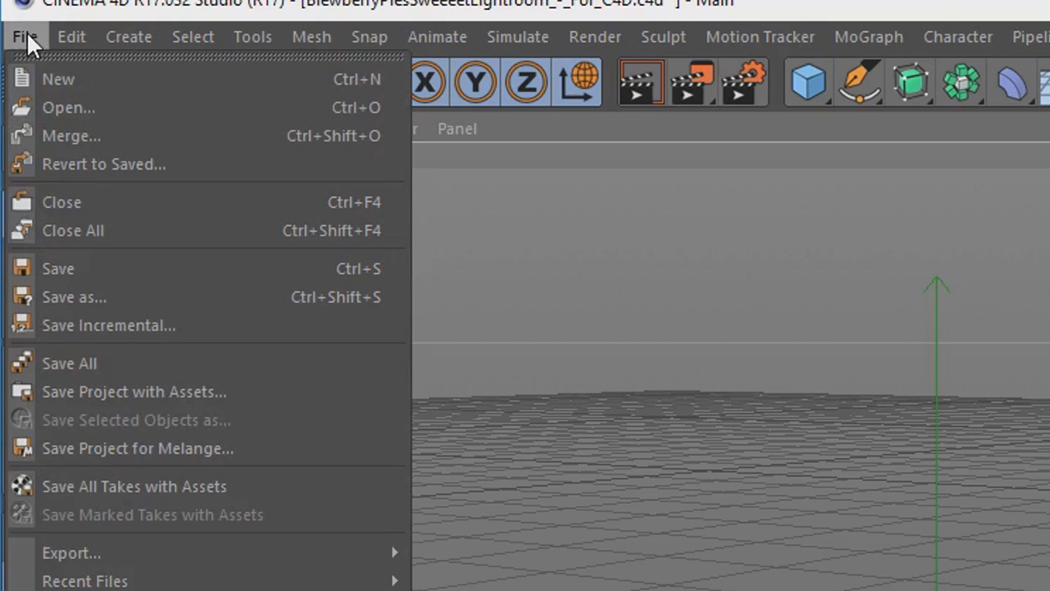
left_click(82, 109)
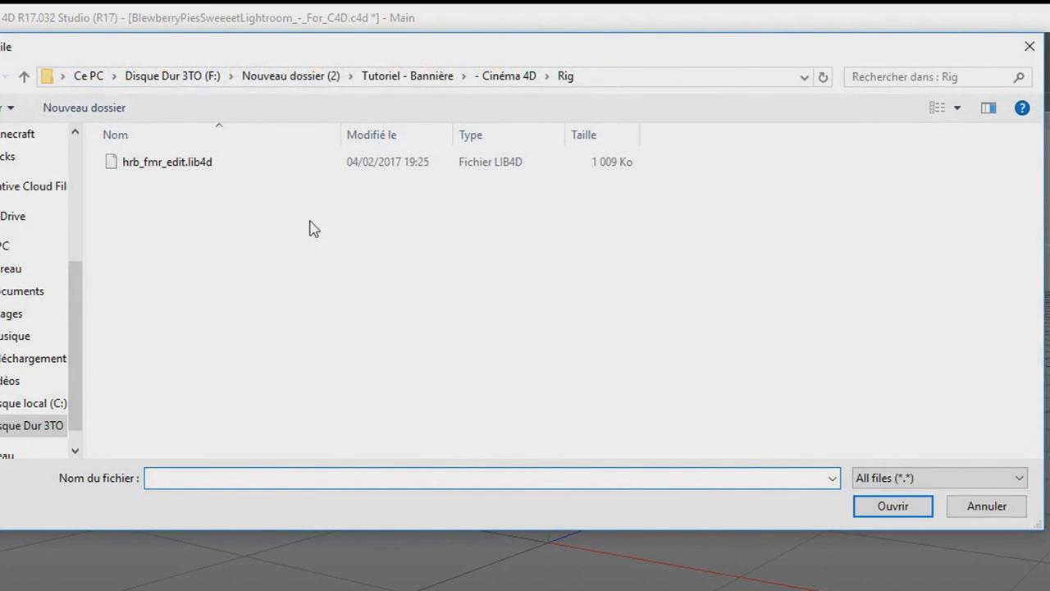
left_click(399, 78)
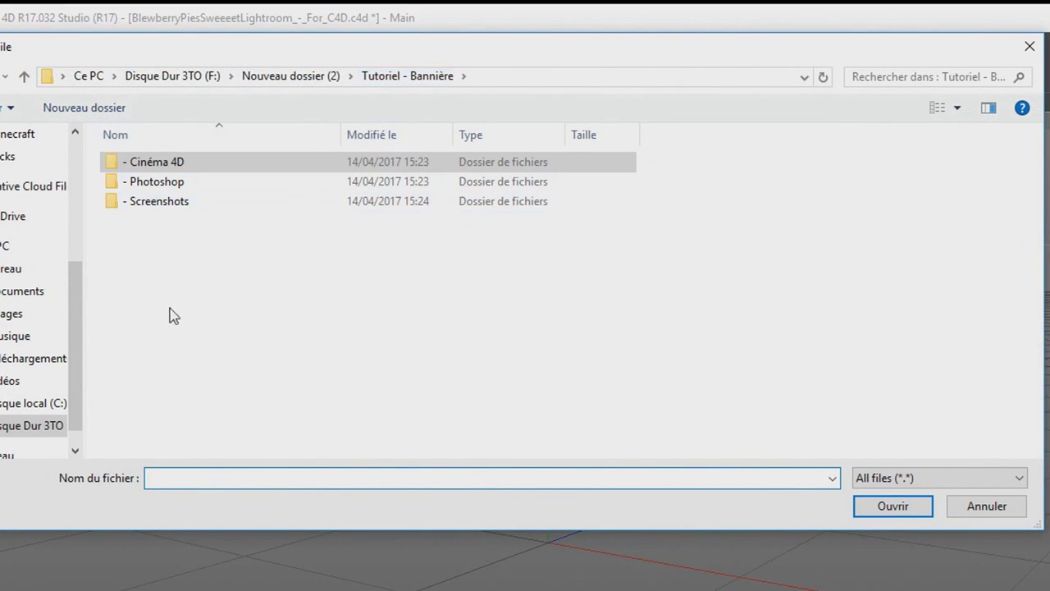
left_click(159, 168)
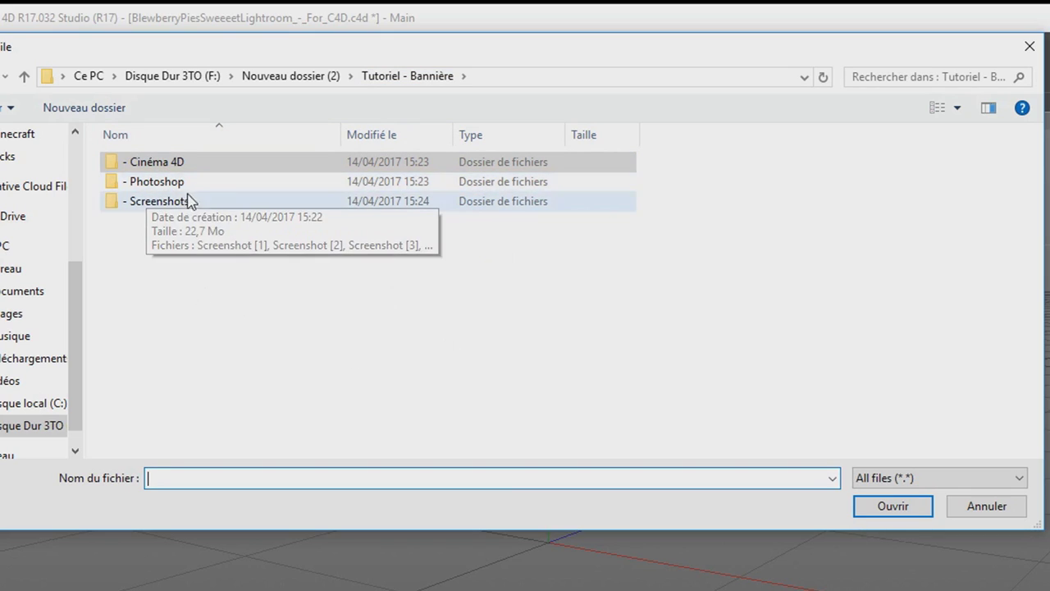
left_click(174, 166)
mouse_move(156, 162)
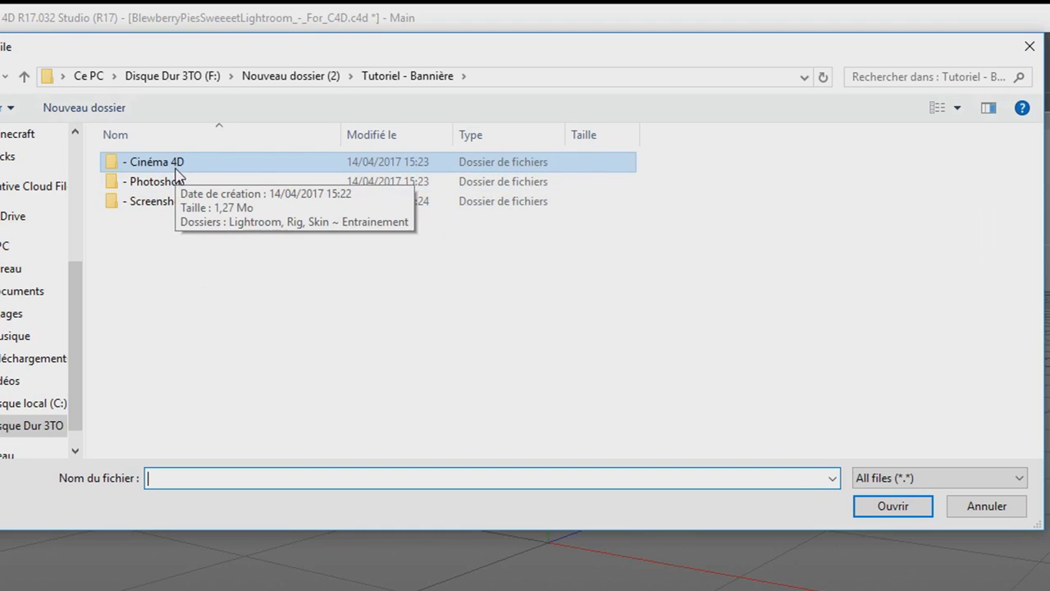
double_click(175, 170)
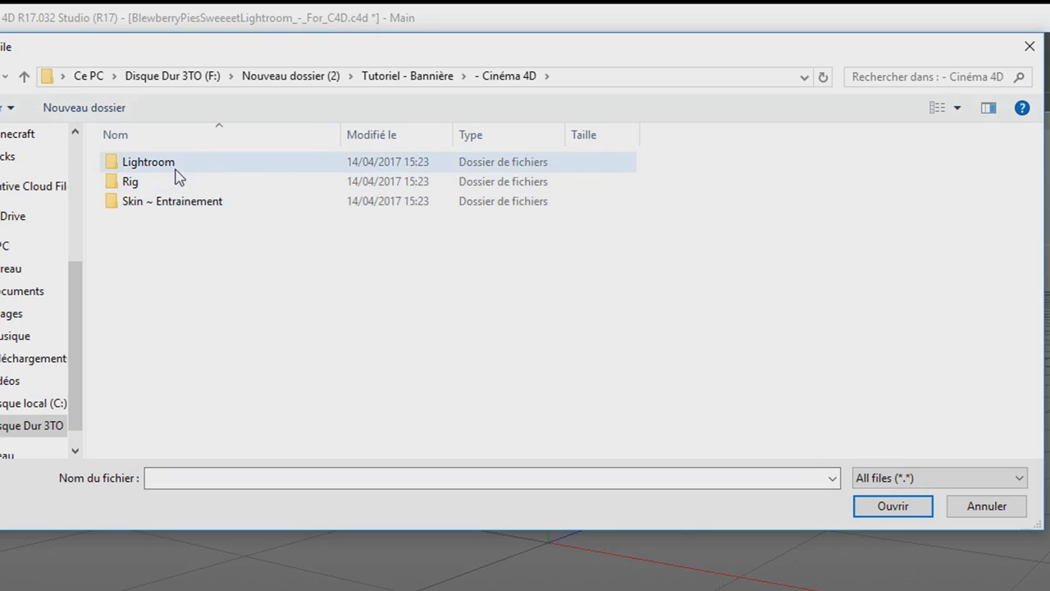
double_click(171, 170)
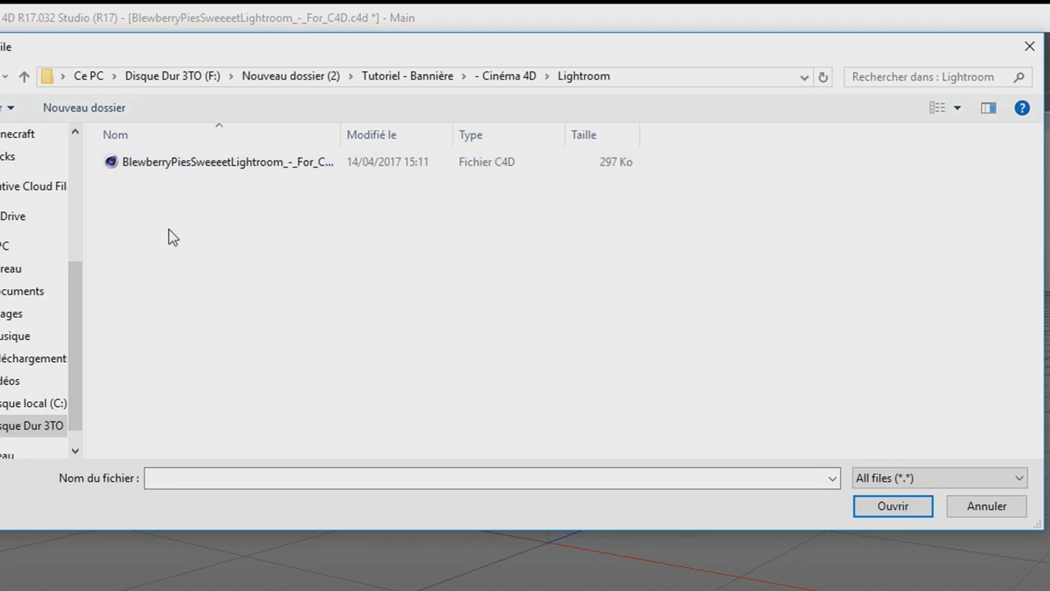
left_click(128, 167)
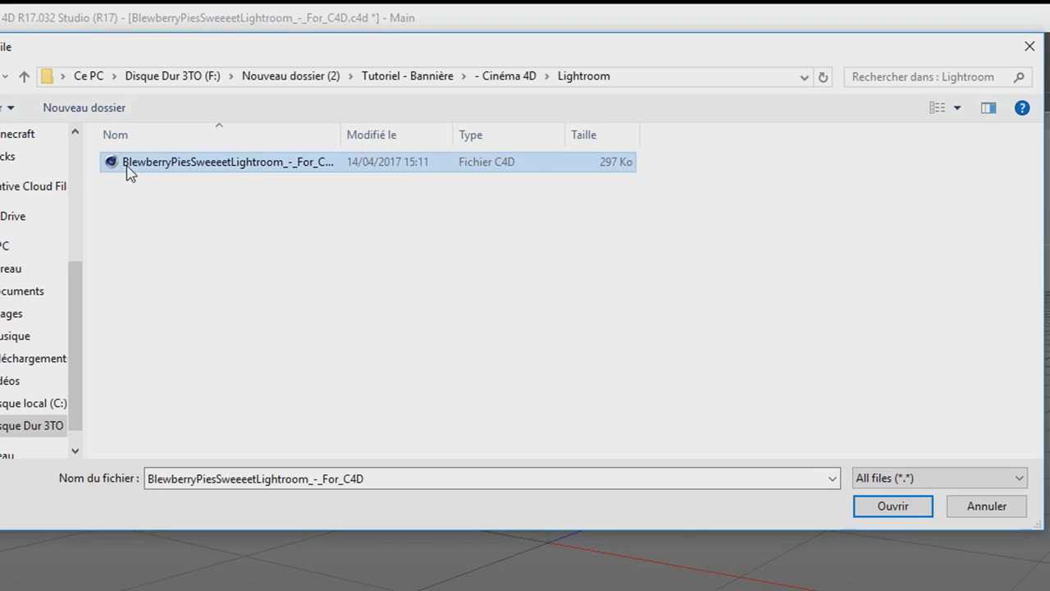
double_click(246, 163)
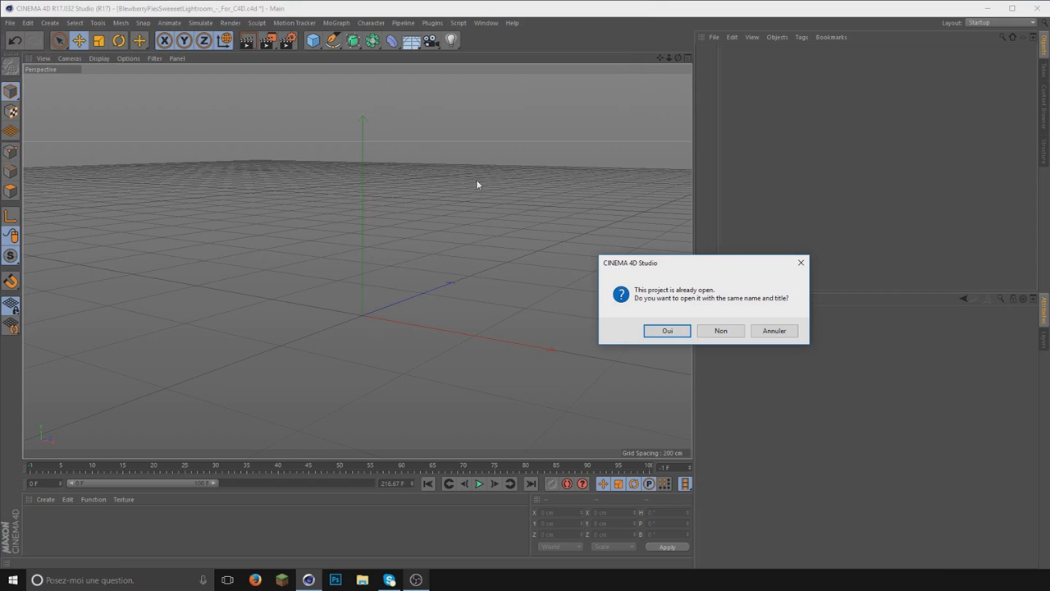
Step: Confirm reopening the lighting project and zoom in on the BlewberryFX text
left_click(667, 331)
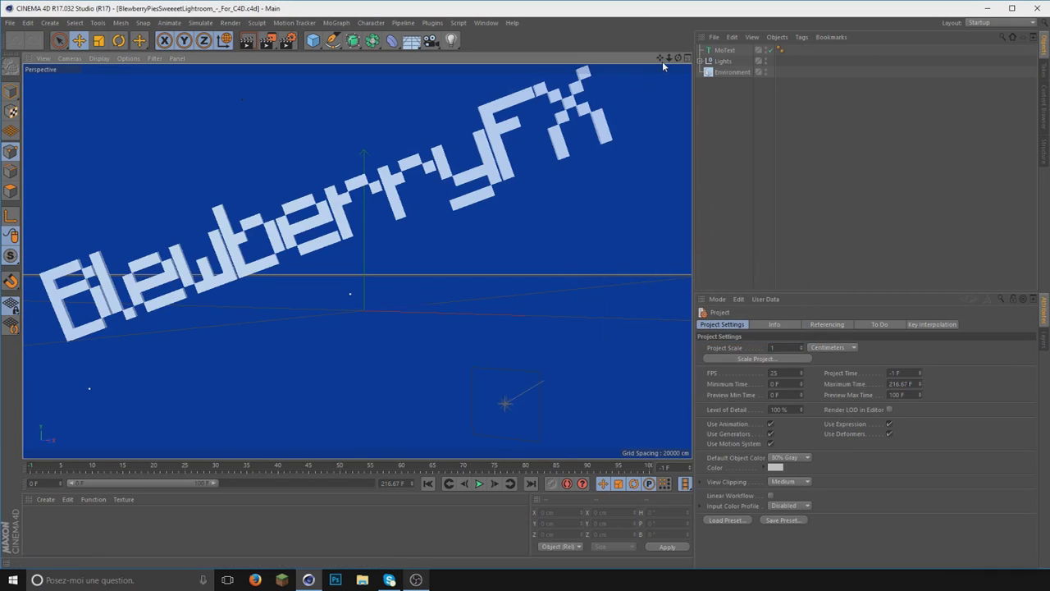
scroll(357, 260, "up", 3)
scroll(356, 260, "up", 1)
scroll(356, 261, "up", 2)
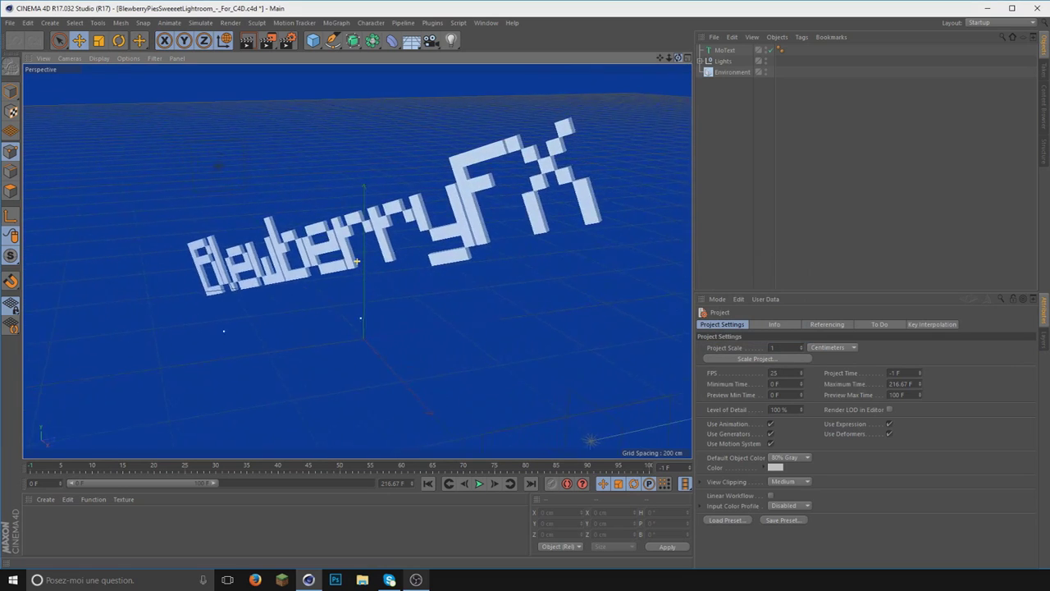
scroll(357, 261, "up", 2)
left_click_drag(357, 261, 357, 260)
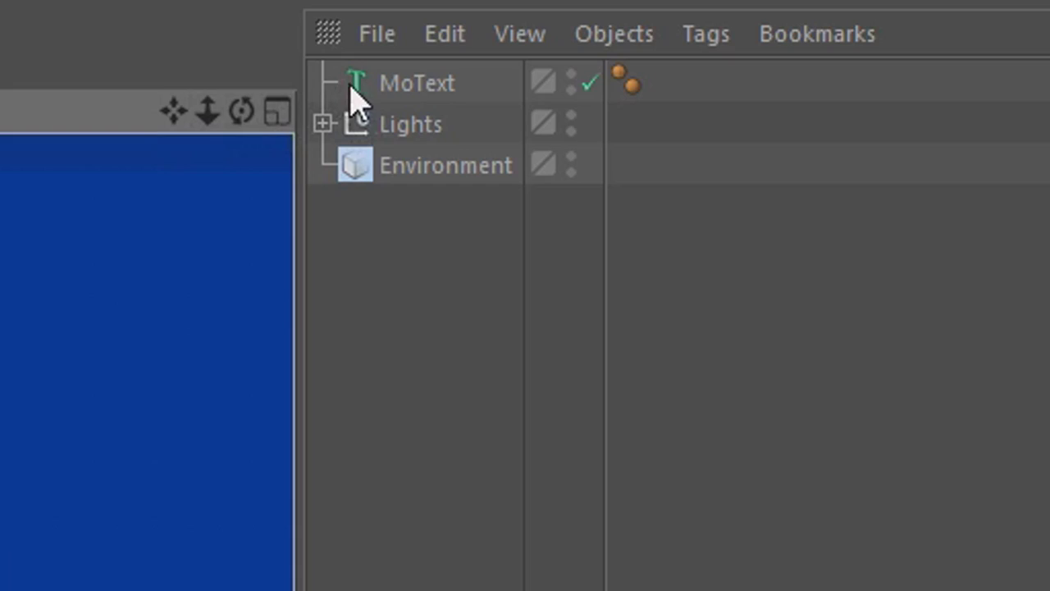
Step: Delete the MoText BlewberryFX text and the Environment, leaving only the Lights
left_click(713, 51)
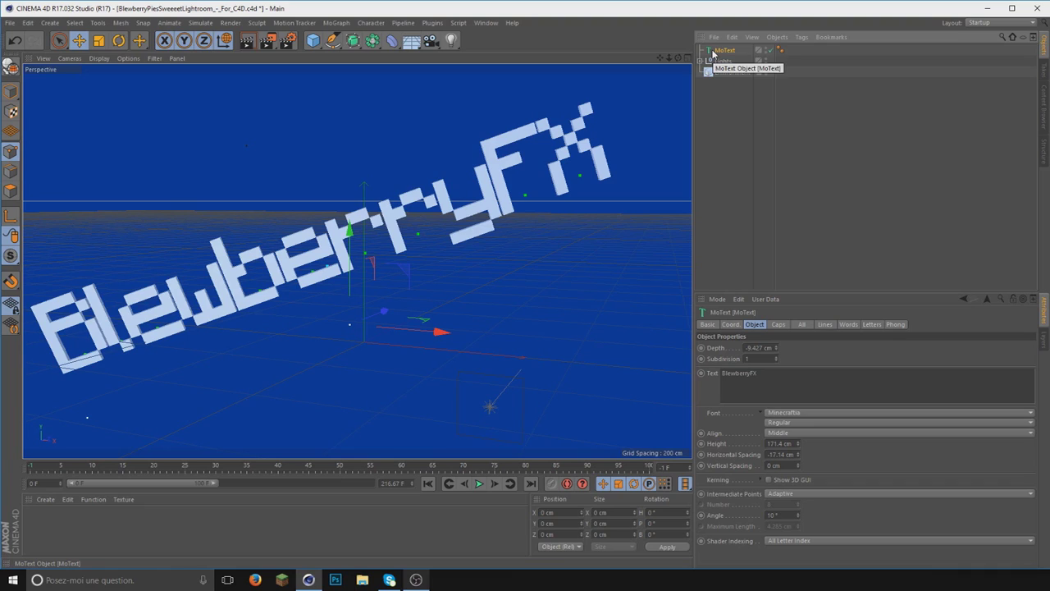
key("Delete")
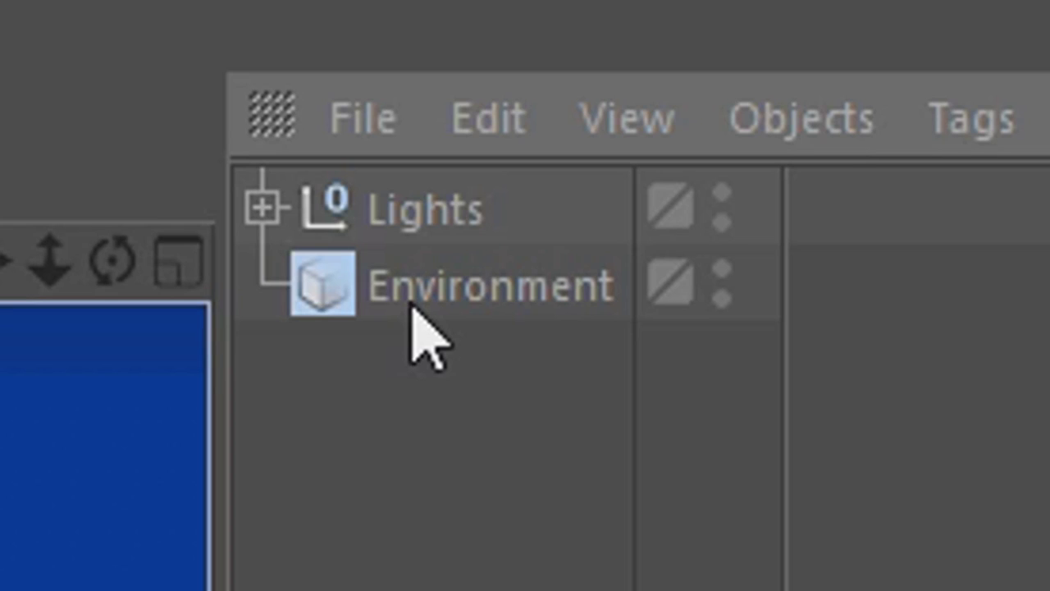
left_click(721, 62)
key("Delete")
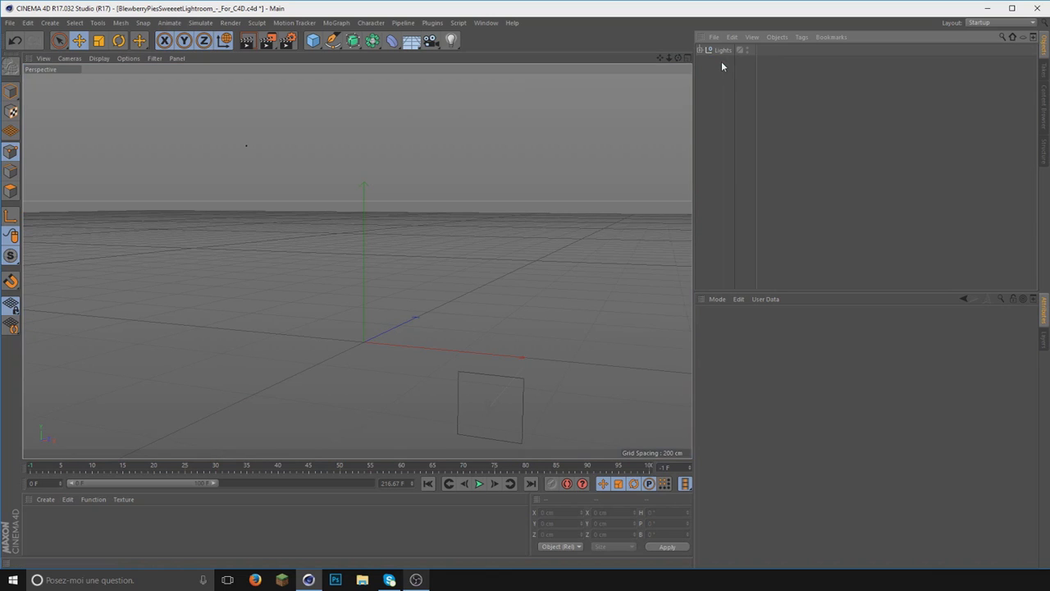
left_click_drag(677, 57, 623, 78)
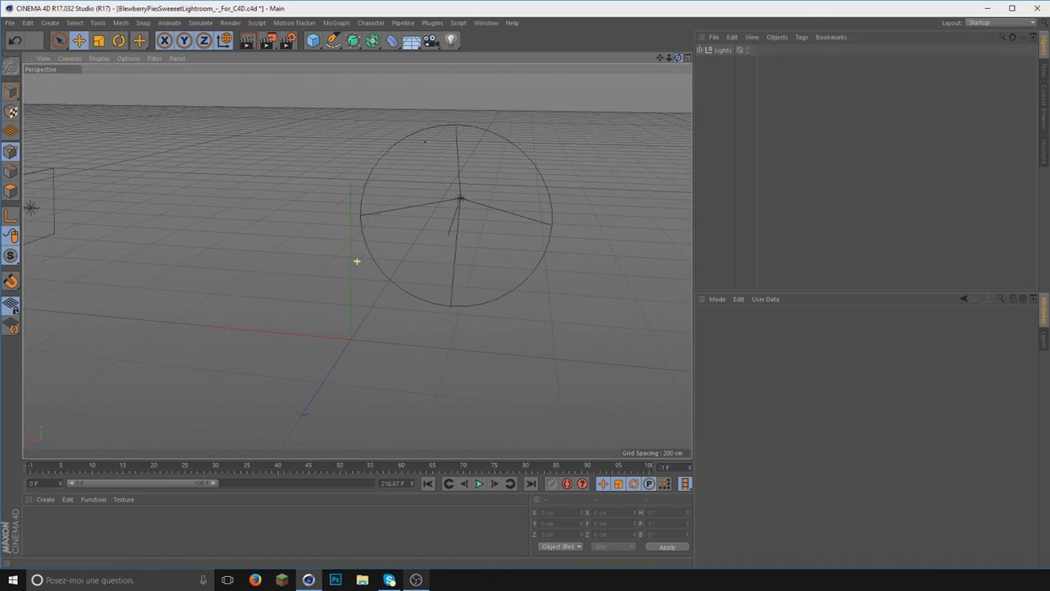
mouse_move(623, 78)
left_mouse_down()
mouse_move(574, 91)
mouse_move(435, 298)
mouse_move(361, 338)
left_mouse_up()
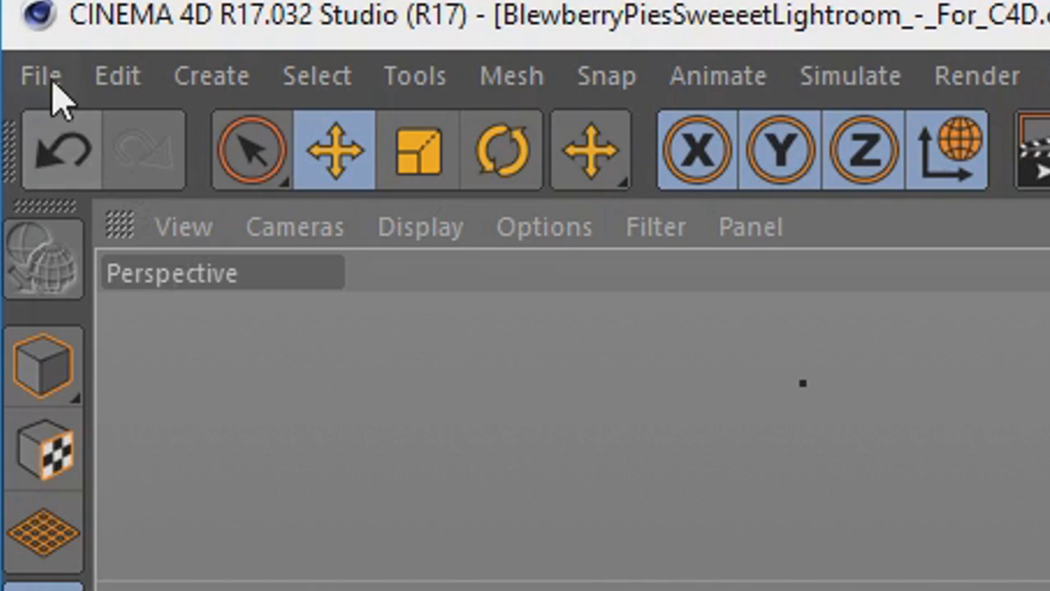
left_click(11, 23)
Step: Load the HRB FMR character preset from the Rig folder's hrb_fmr_edit.lib4d library
left_click(33, 48)
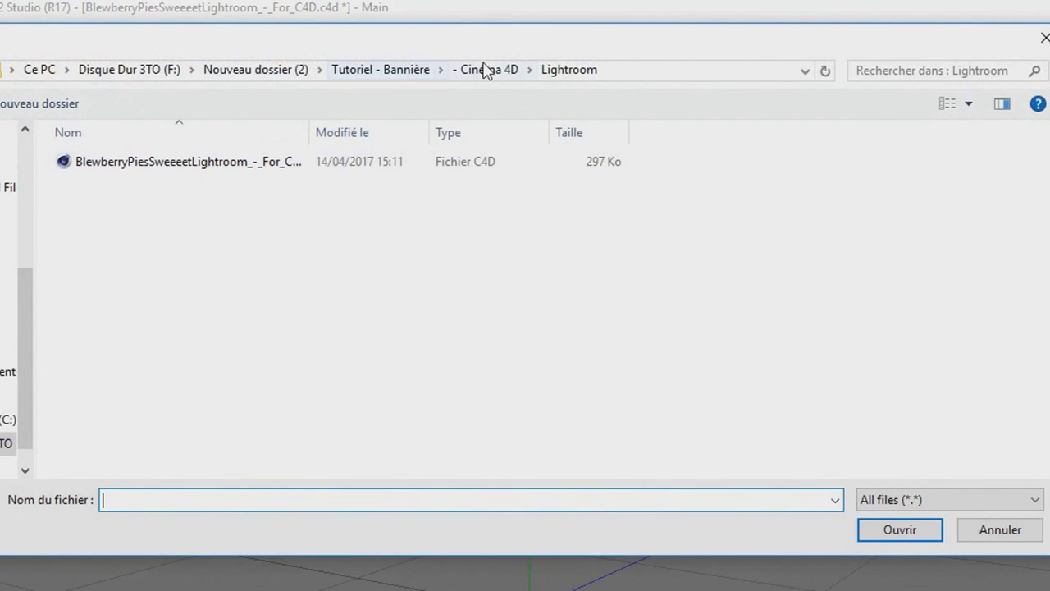
left_click(489, 72)
double_click(195, 180)
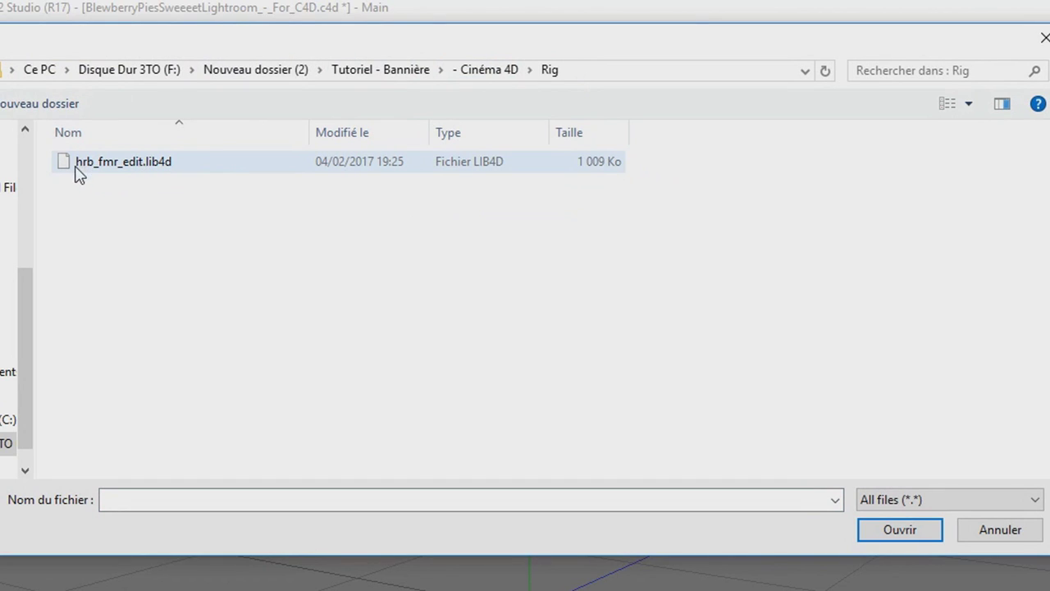
double_click(156, 168)
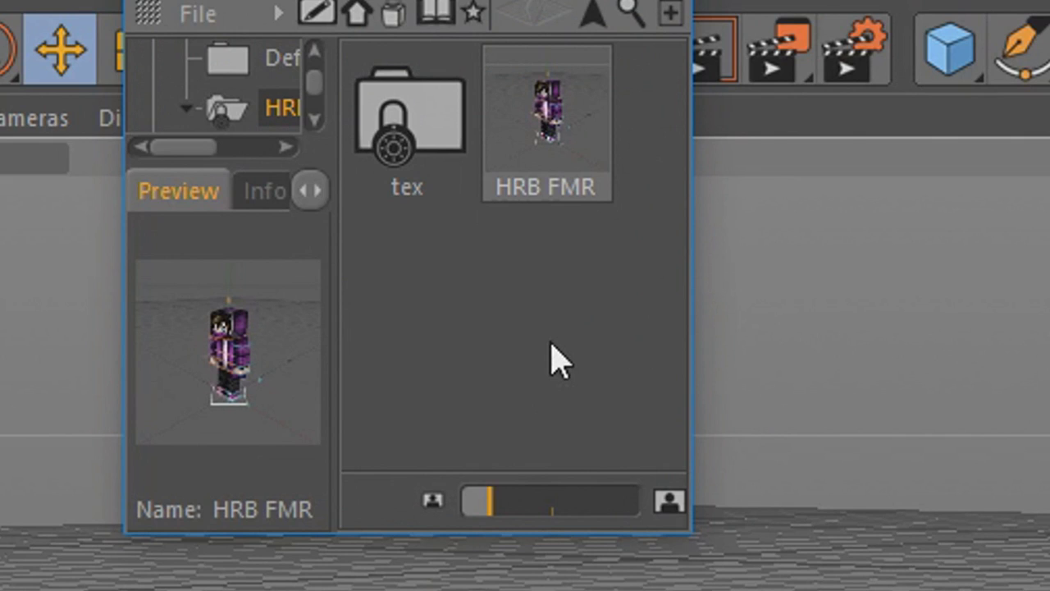
left_click(584, 146)
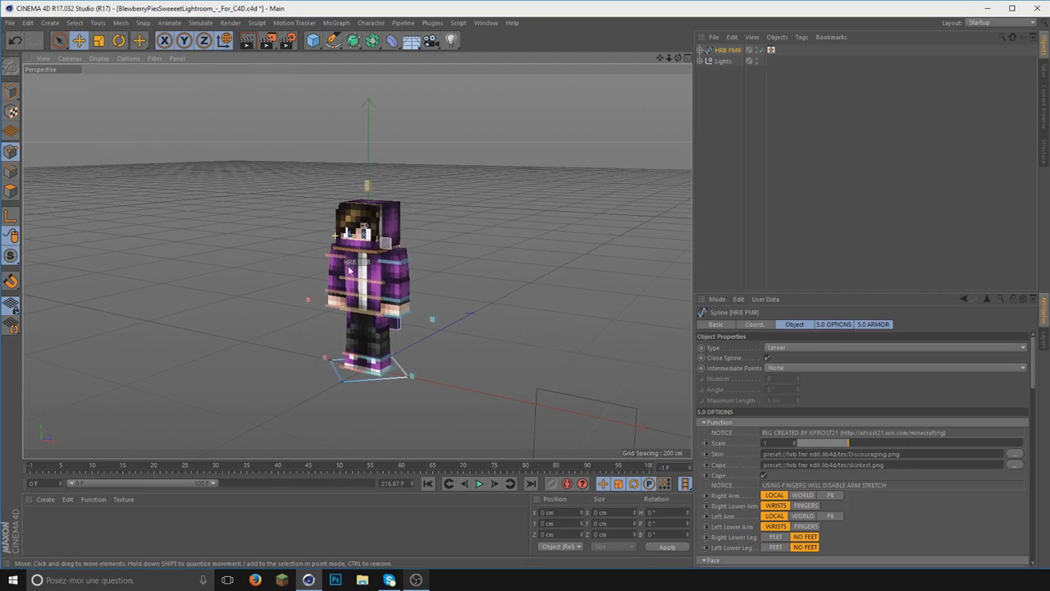
scroll(380, 343, "up", 1)
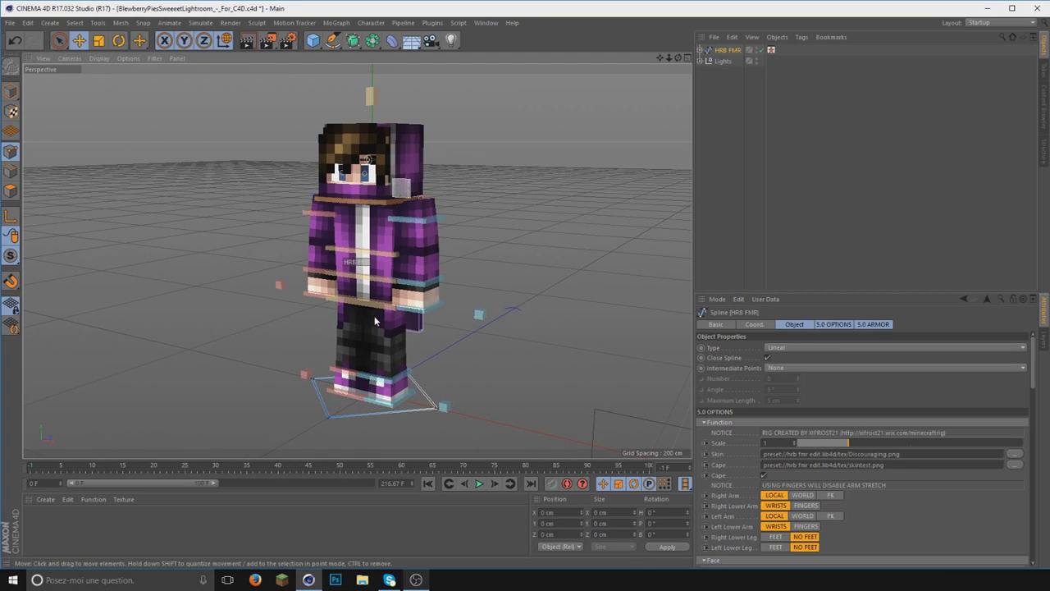
scroll(374, 320, "up", 1)
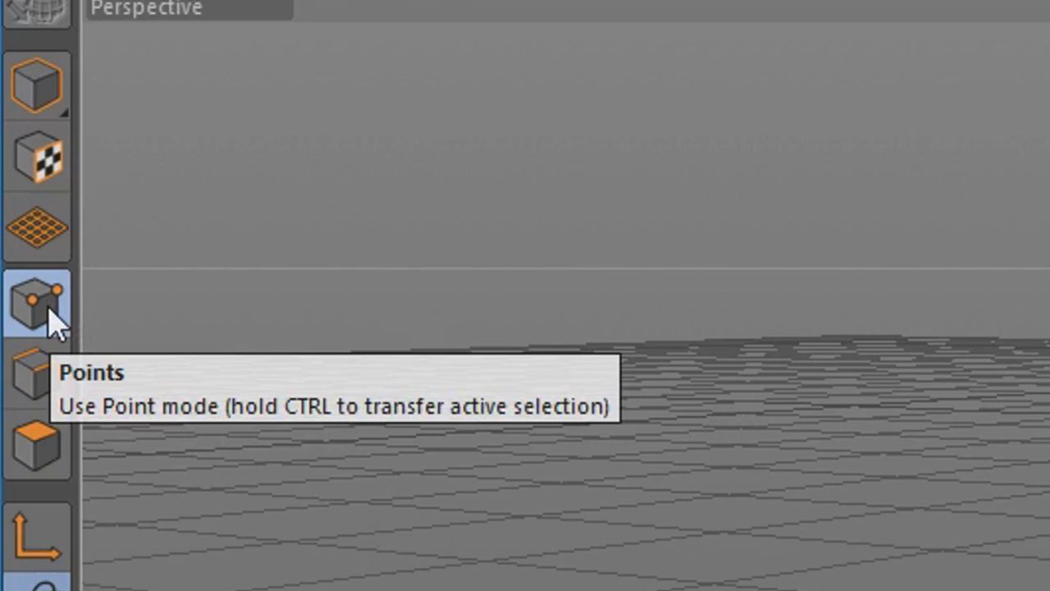
left_click(45, 316)
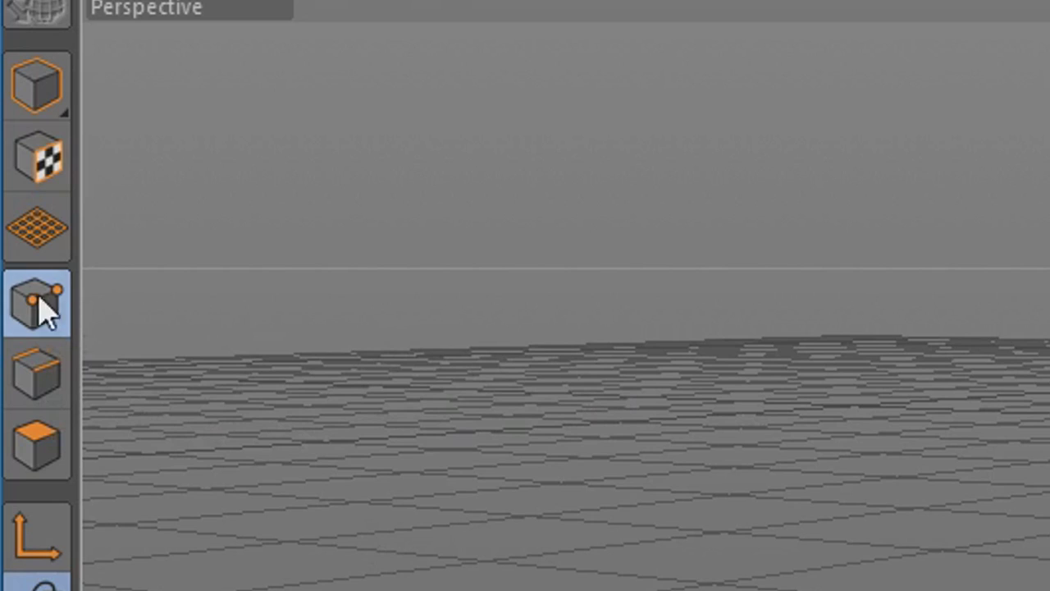
left_click(36, 106)
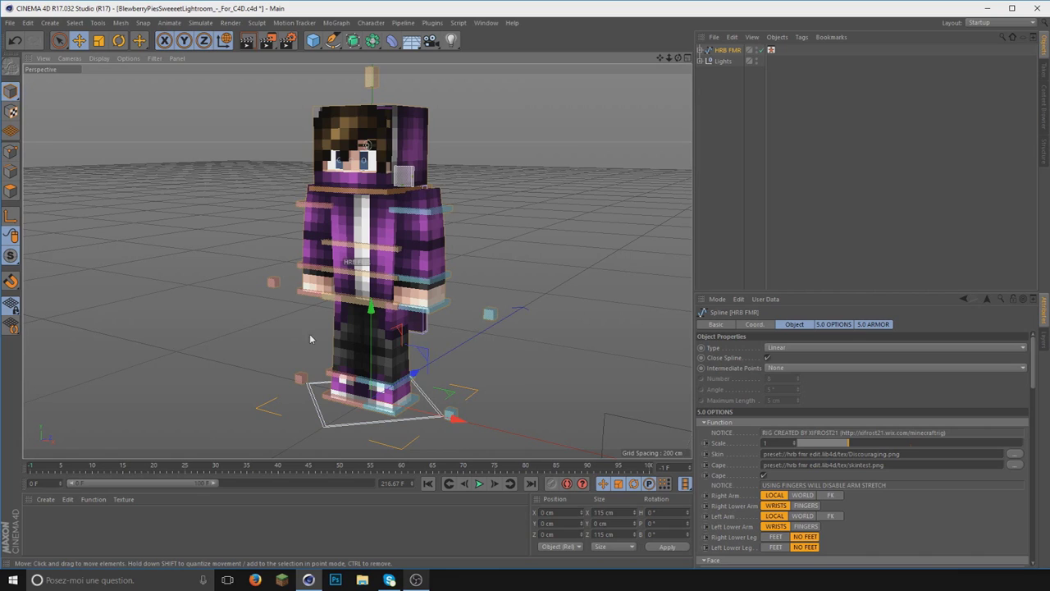
left_click(534, 331)
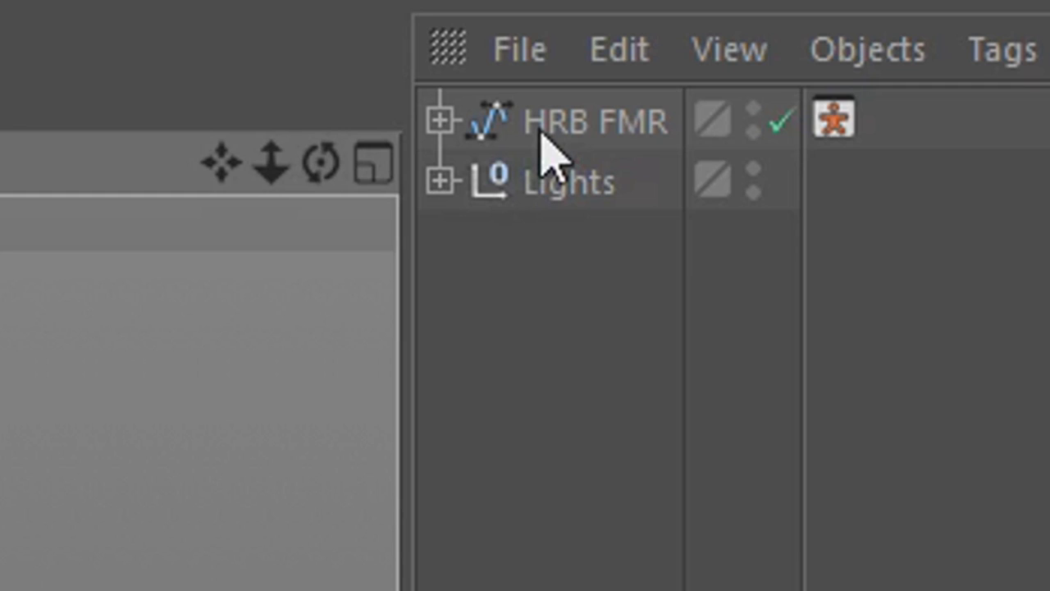
left_click(720, 52)
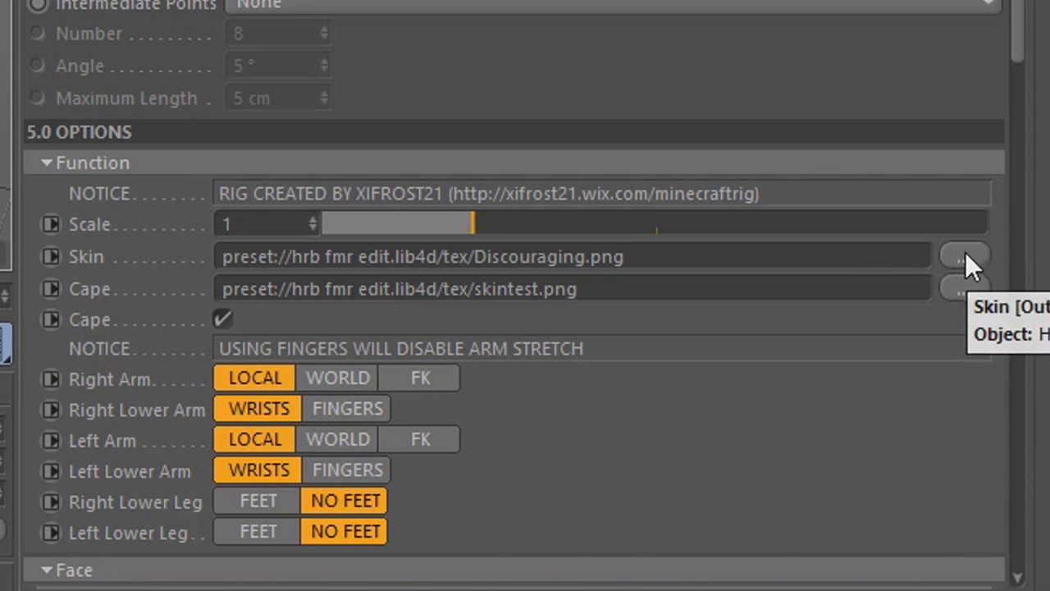
Step: Load SkinTutoExtrude from Skin ~ Entrainement onto the rig and orbit to inspect it
left_click(967, 259)
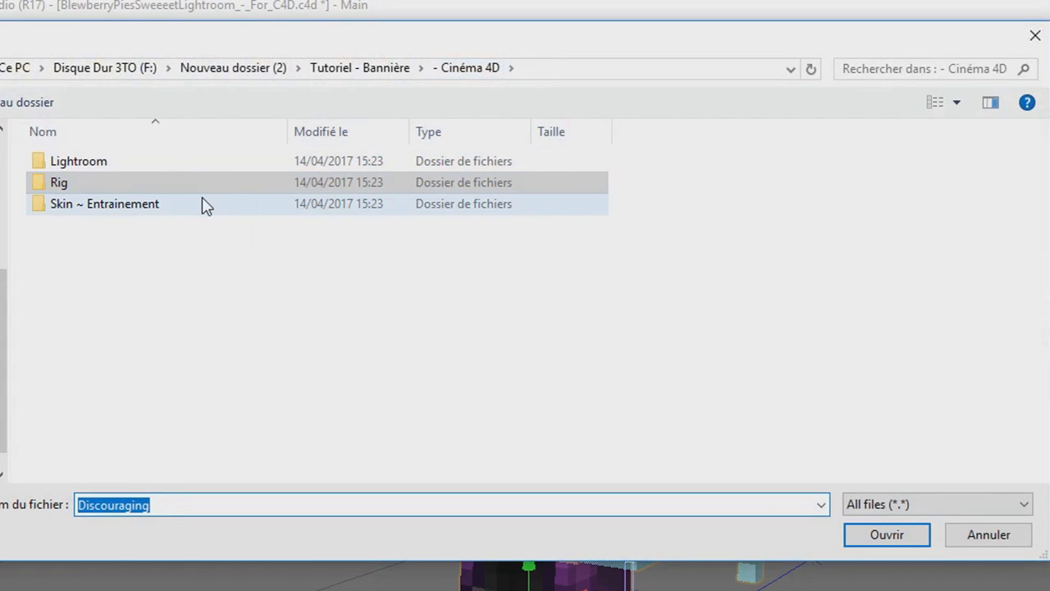
double_click(205, 206)
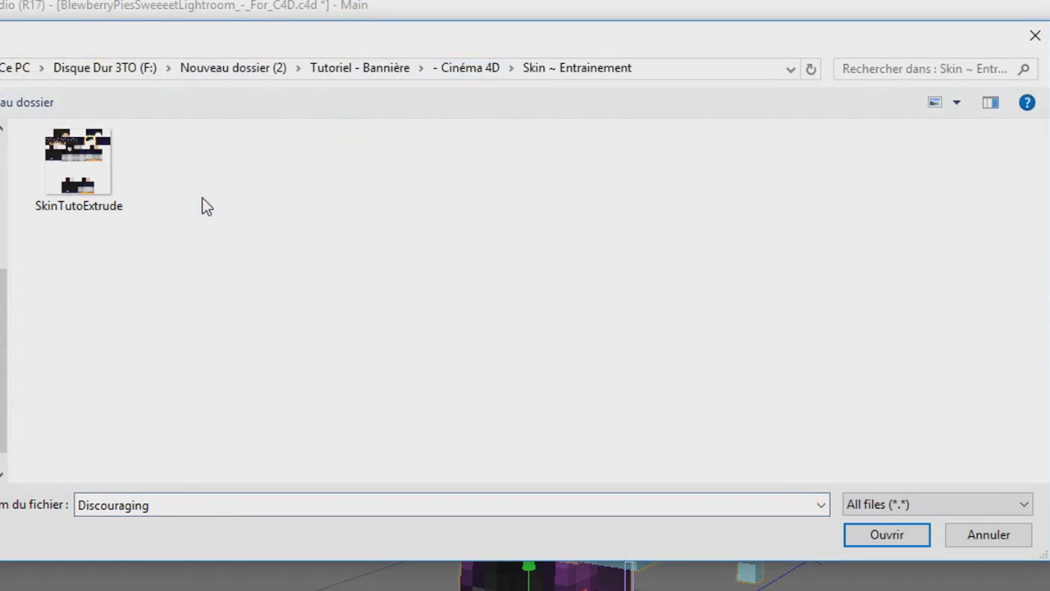
double_click(64, 177)
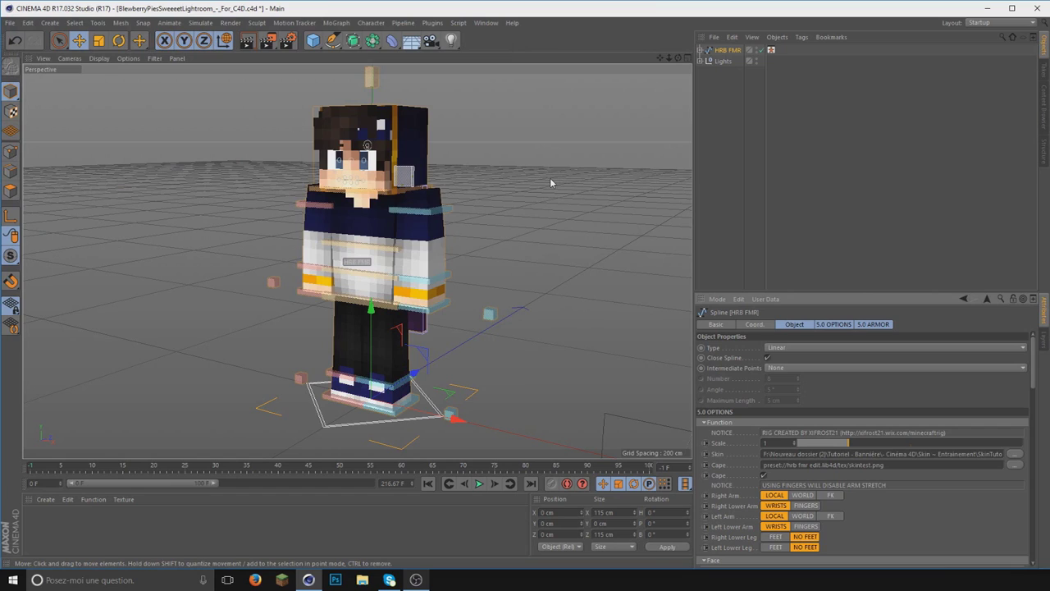
left_click(549, 182)
left_click_drag(679, 57, 492, 62)
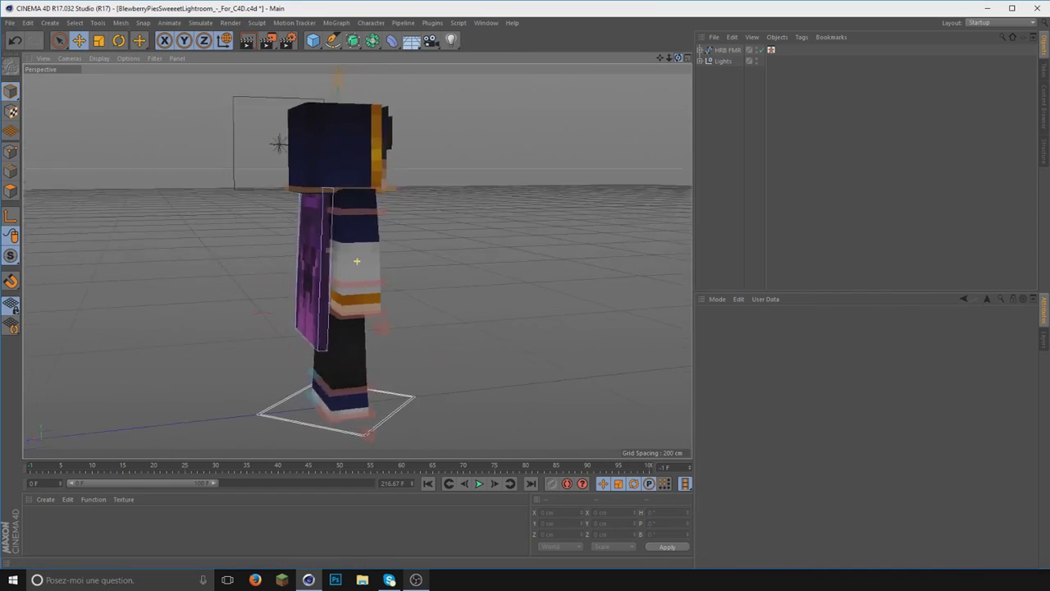
left_click_drag(680, 57, 679, 58)
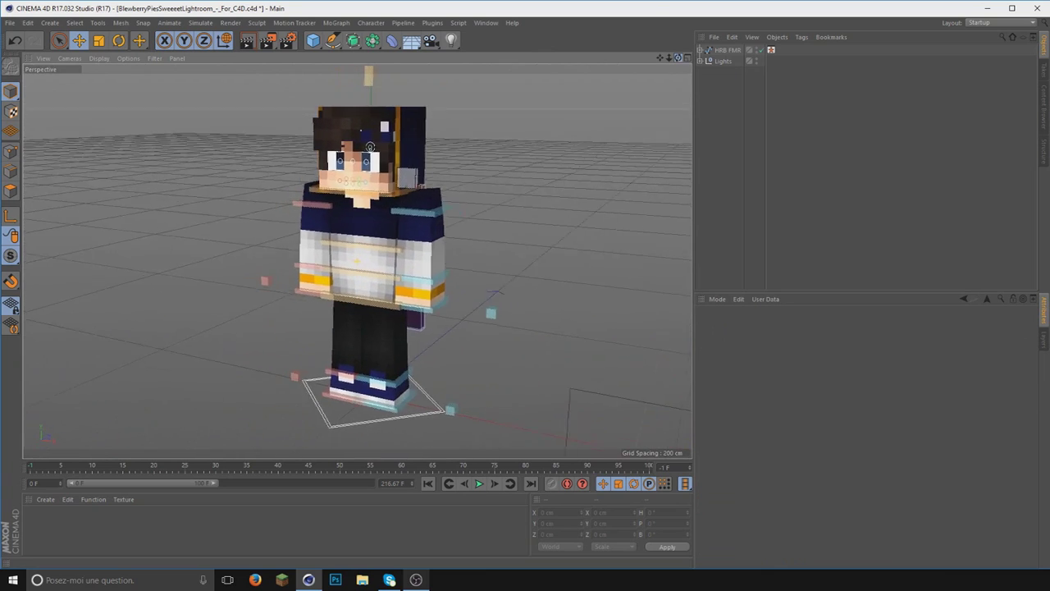
left_click_drag(679, 57, 679, 58)
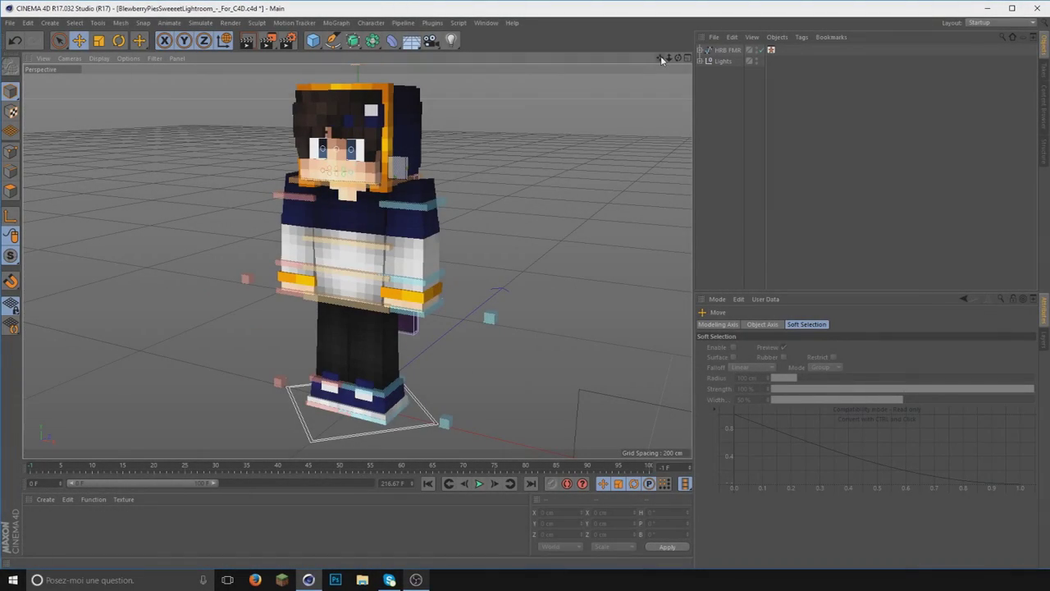
mouse_move(661, 56)
left_mouse_down()
mouse_move(680, 60)
mouse_move(675, 145)
mouse_move(675, 123)
mouse_move(648, 123)
left_mouse_up()
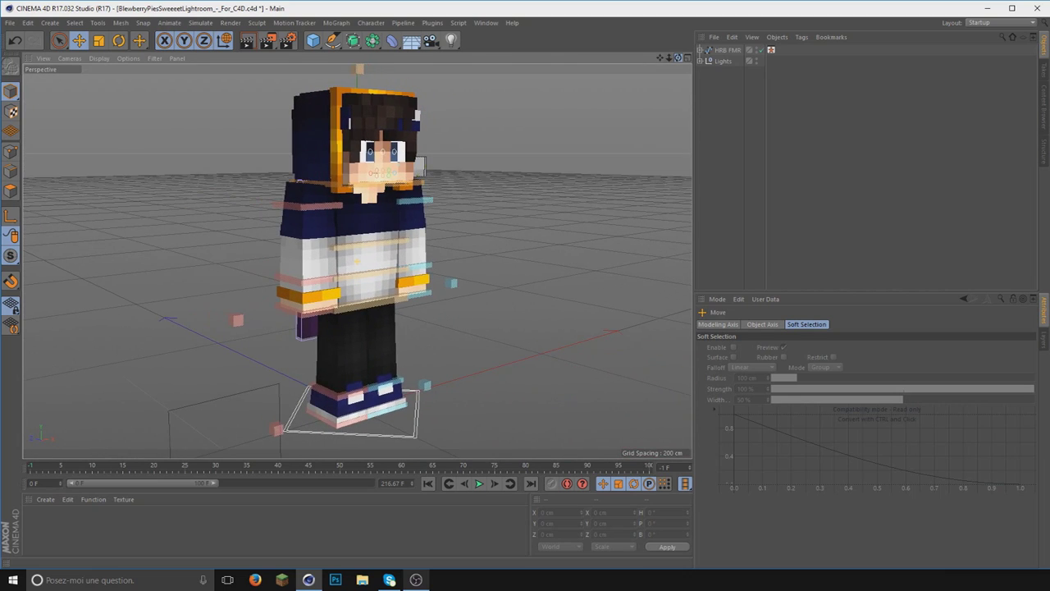
Step: Move the right leg's foot control left and tilt the foot upward
mouse_move(648, 123)
left_mouse_down()
mouse_move(681, 123)
mouse_move(666, 123)
left_mouse_up()
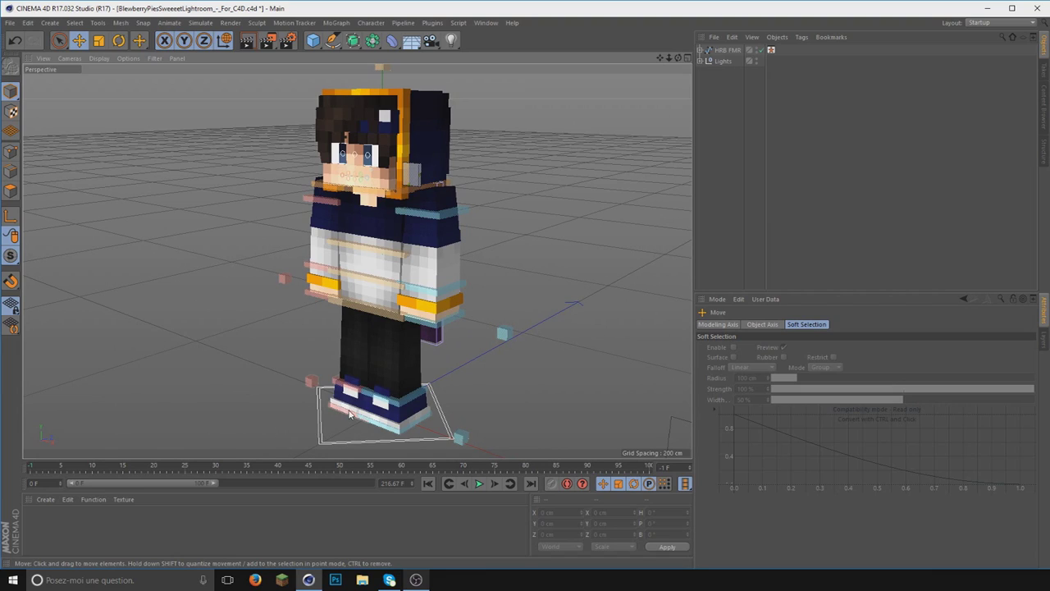
left_click_drag(346, 413, 372, 404)
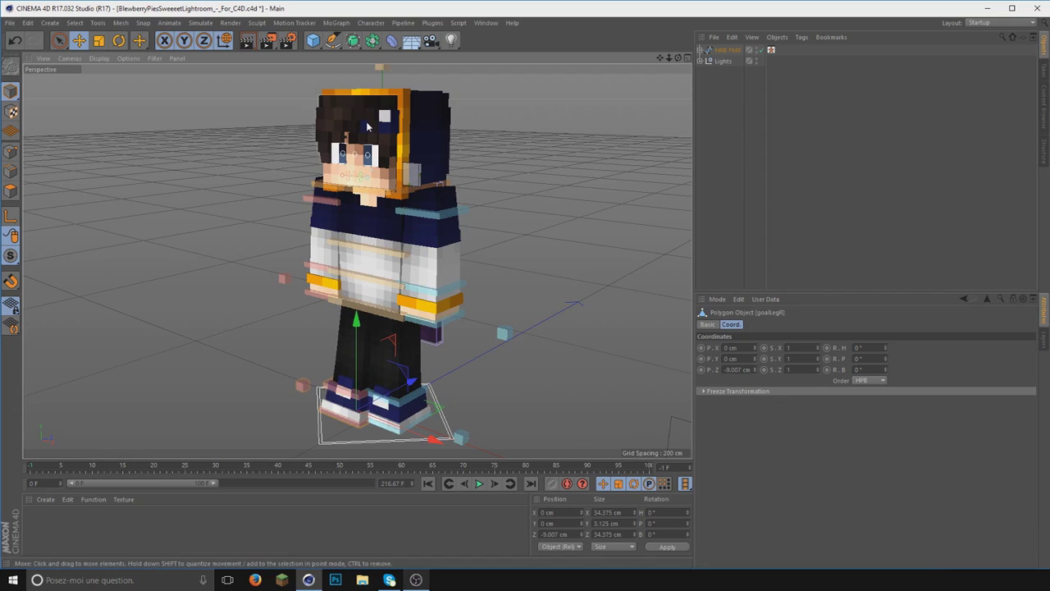
mouse_move(382, 422)
left_mouse_down()
mouse_move(358, 414)
mouse_move(339, 359)
mouse_move(369, 397)
mouse_move(337, 395)
mouse_move(349, 348)
left_mouse_up()
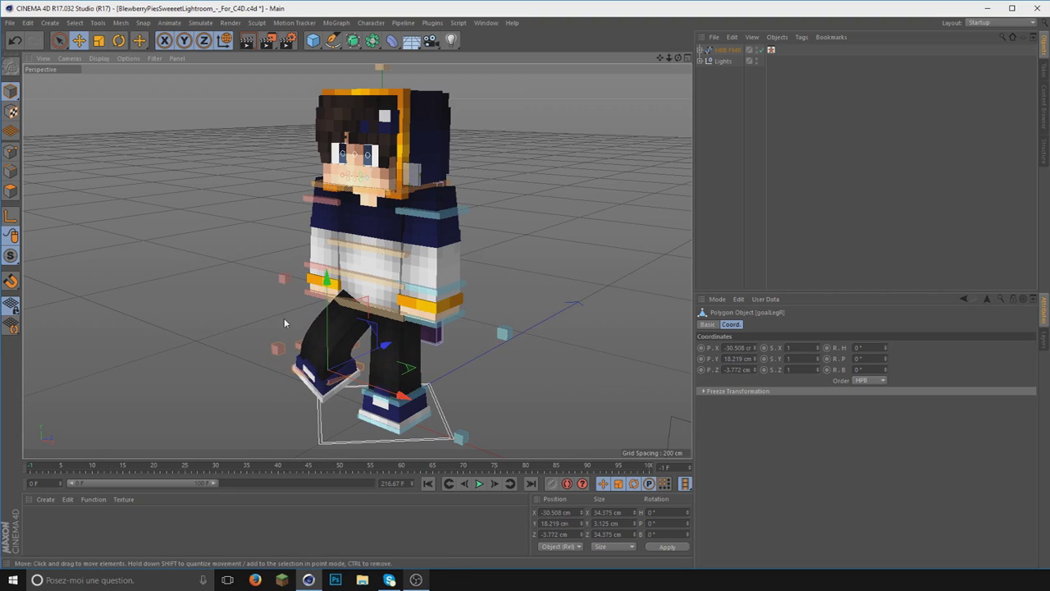
left_click(122, 41)
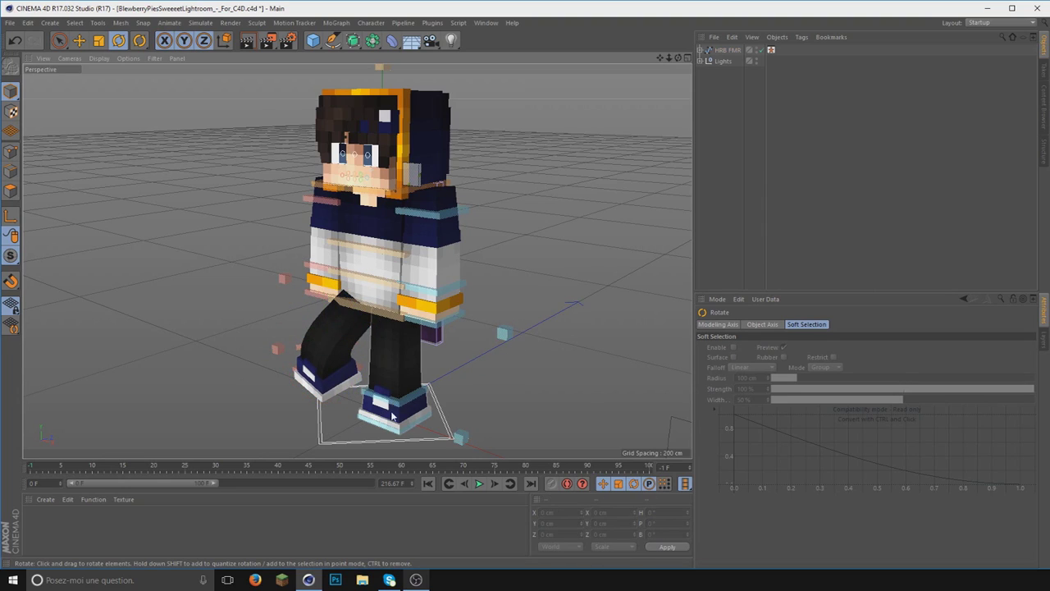
left_click(447, 435)
left_click_drag(453, 443, 458, 432)
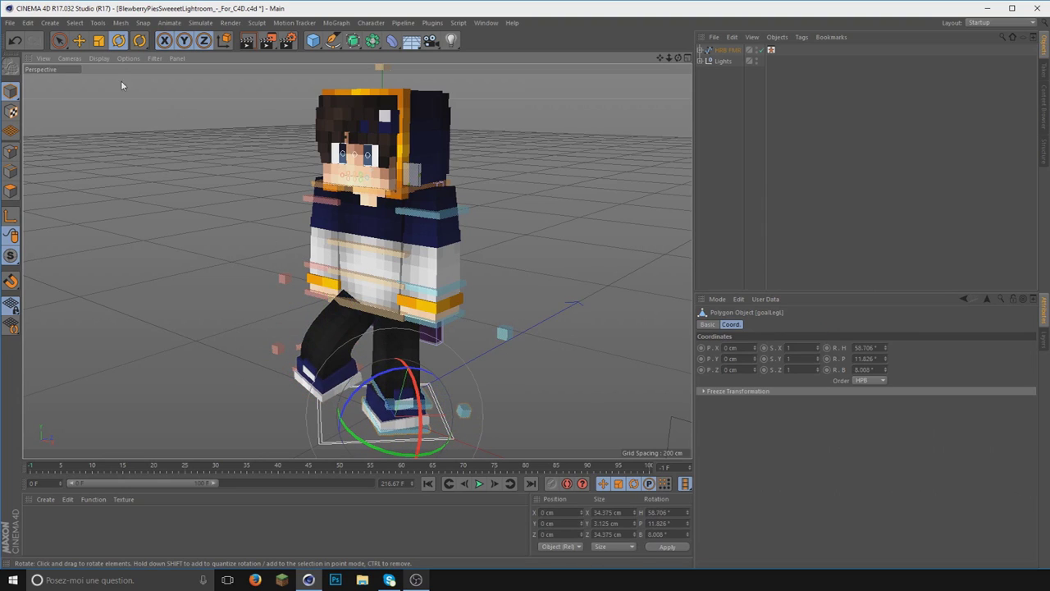
Step: Reposition the other foot into a stride and lean the upper body at the waist
left_click(78, 41)
left_click_drag(502, 216, 487, 218)
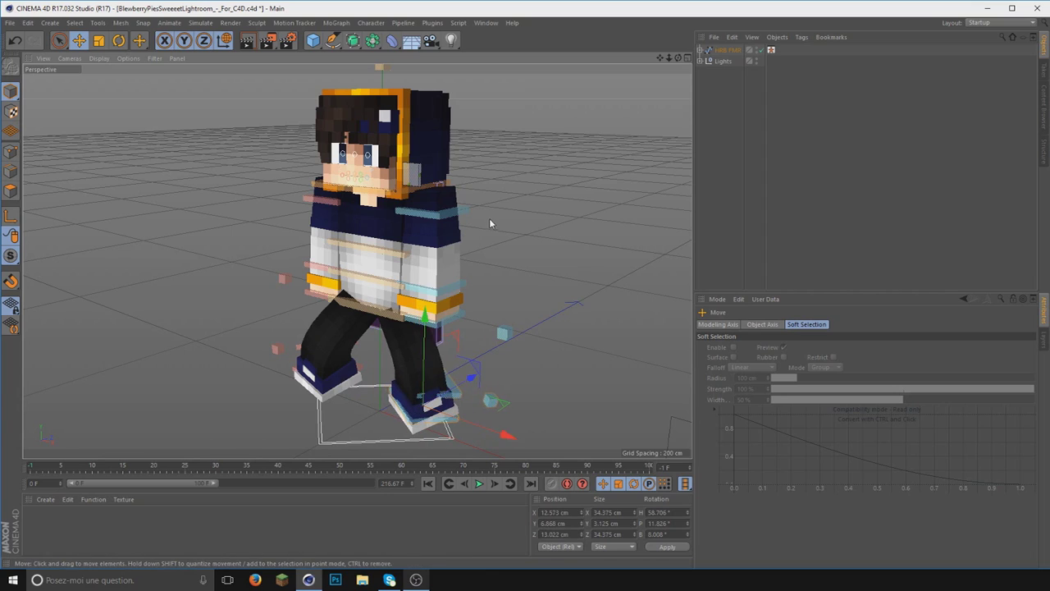
left_click(441, 386)
left_click(119, 41)
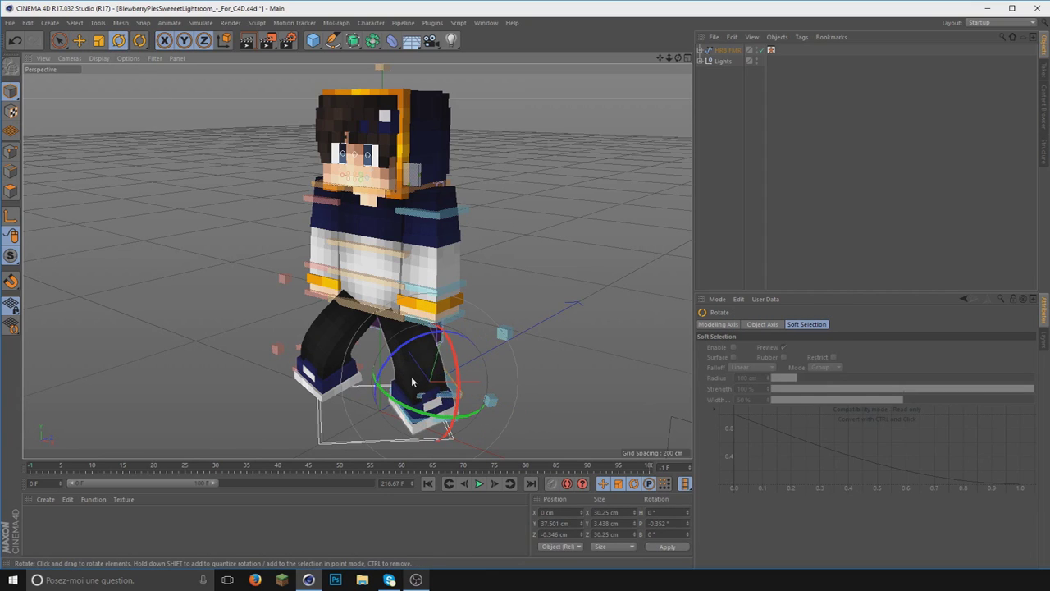
left_click(611, 80)
left_click_drag(492, 246, 491, 196)
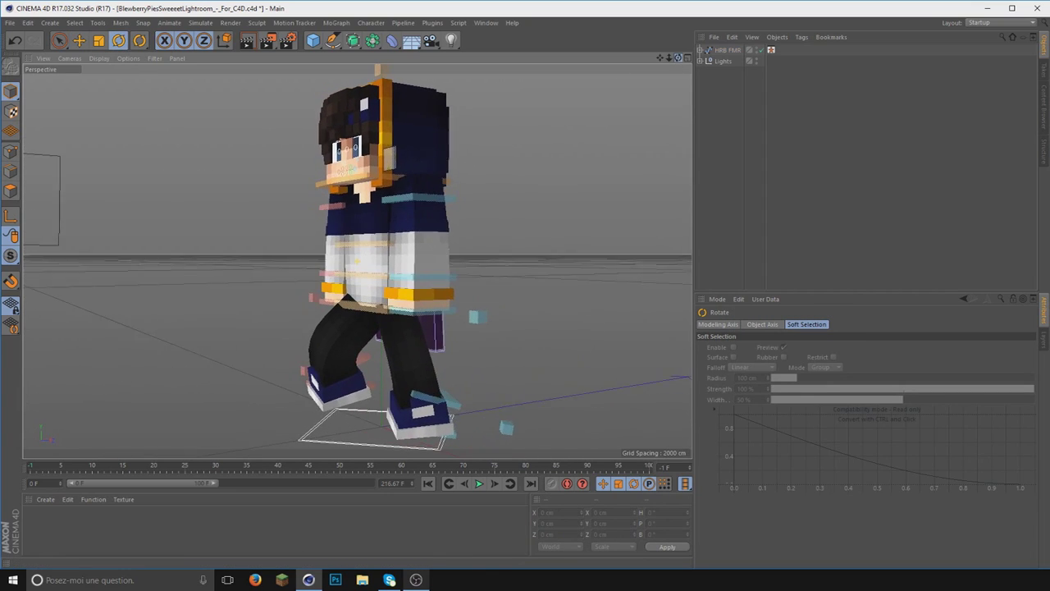
mouse_move(363, 308)
left_mouse_down()
mouse_move(349, 259)
mouse_move(358, 261)
mouse_move(364, 224)
mouse_move(330, 236)
left_mouse_up()
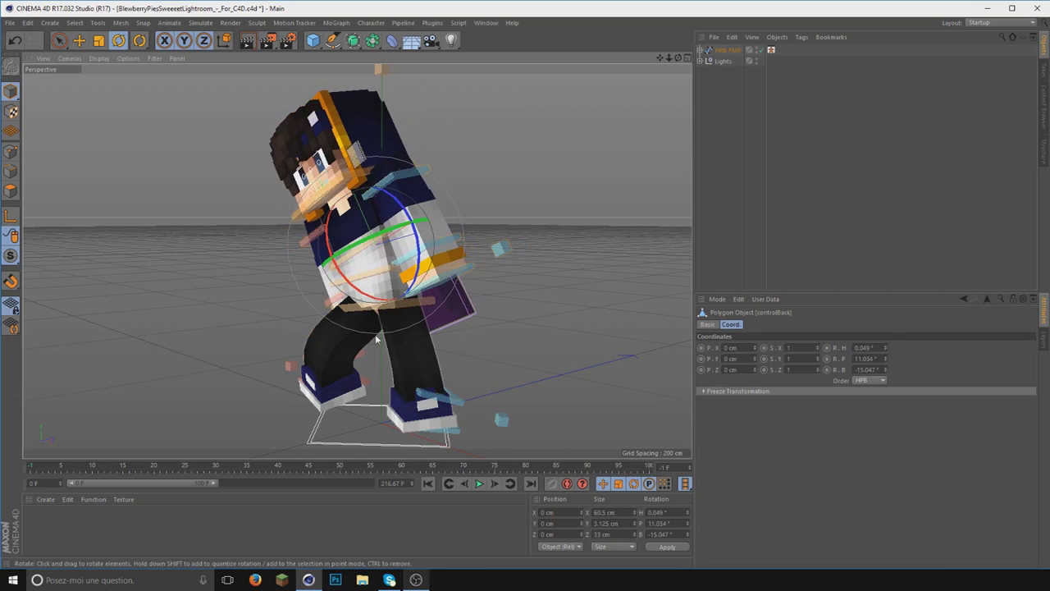
Step: Rotate controlBack to bend the torso forward and sideways, undoing a stray move
left_click_drag(329, 236, 337, 391)
mouse_move(334, 190)
left_mouse_down()
mouse_move(335, 226)
mouse_move(407, 260)
mouse_move(336, 265)
left_mouse_up()
left_click(79, 41)
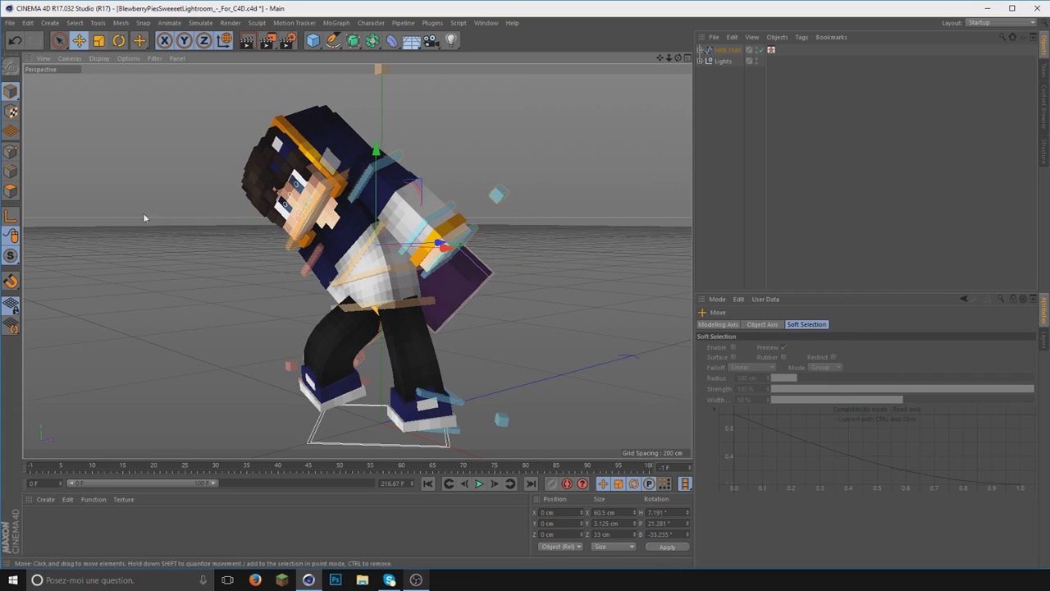
left_click_drag(145, 218, 357, 295)
key("ctrl+z")
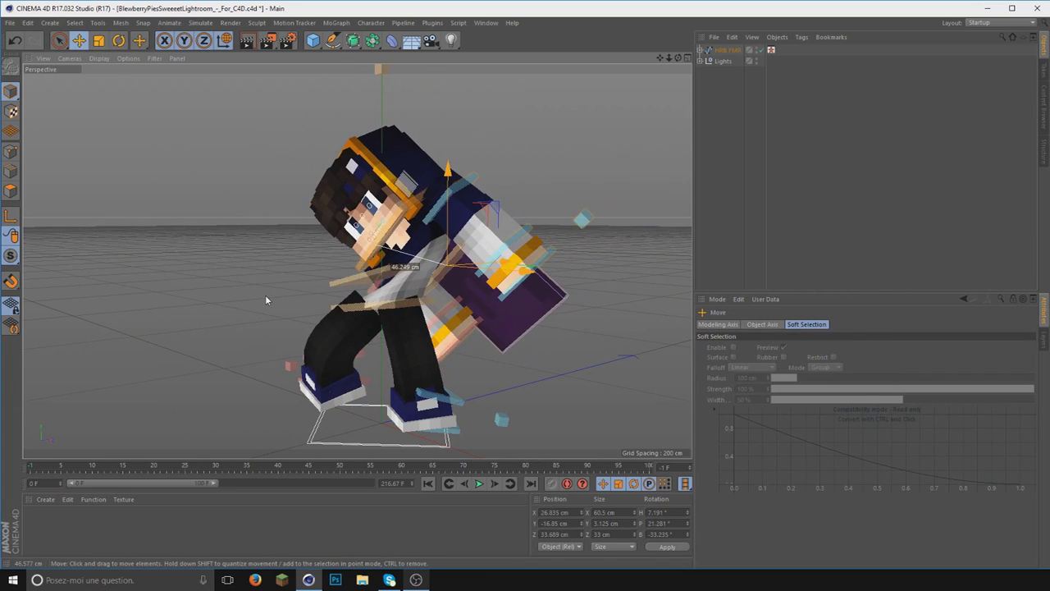
left_click(119, 41)
mouse_move(426, 246)
left_mouse_down()
mouse_move(311, 238)
mouse_move(342, 231)
mouse_move(329, 257)
left_mouse_up()
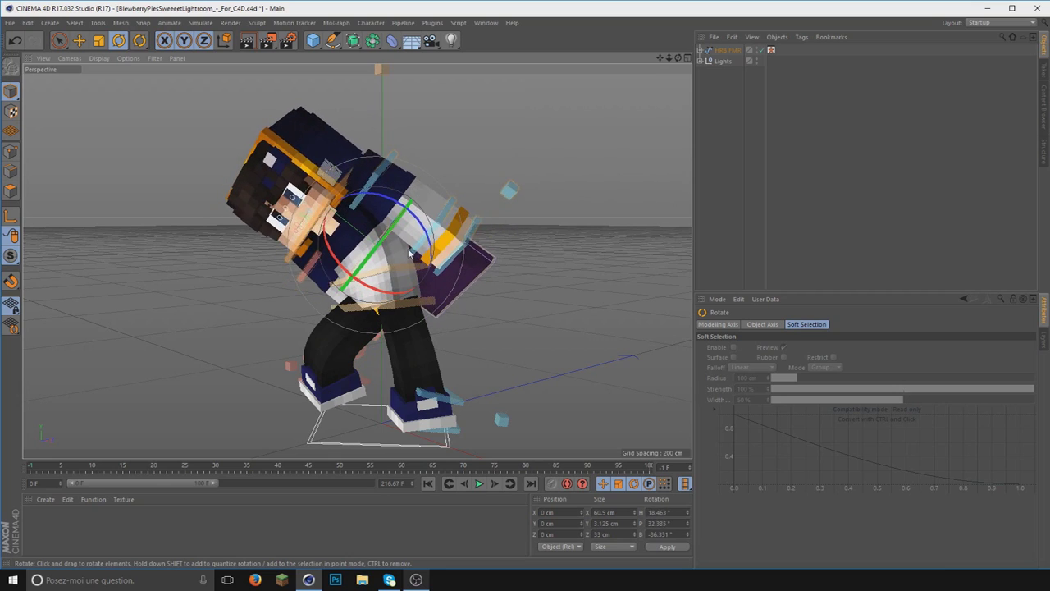
mouse_move(329, 258)
left_mouse_down()
mouse_move(354, 239)
mouse_move(327, 197)
left_mouse_up()
Step: Rotate controlNeck to tilt and turn the character's head
left_click(352, 194)
mouse_move(326, 235)
left_mouse_down()
mouse_move(342, 188)
mouse_move(324, 188)
left_mouse_up()
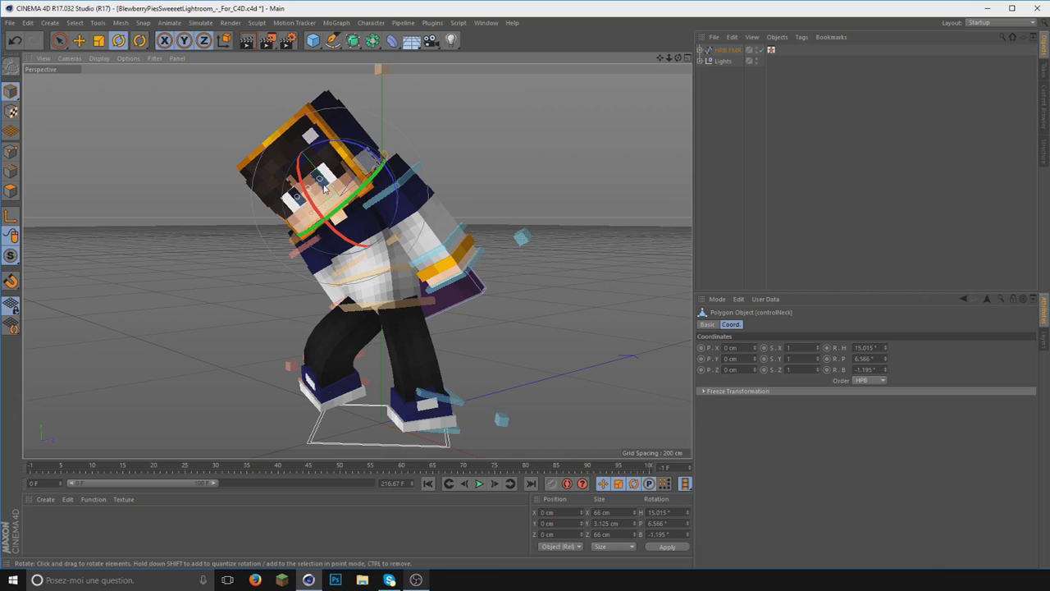
left_click(484, 156)
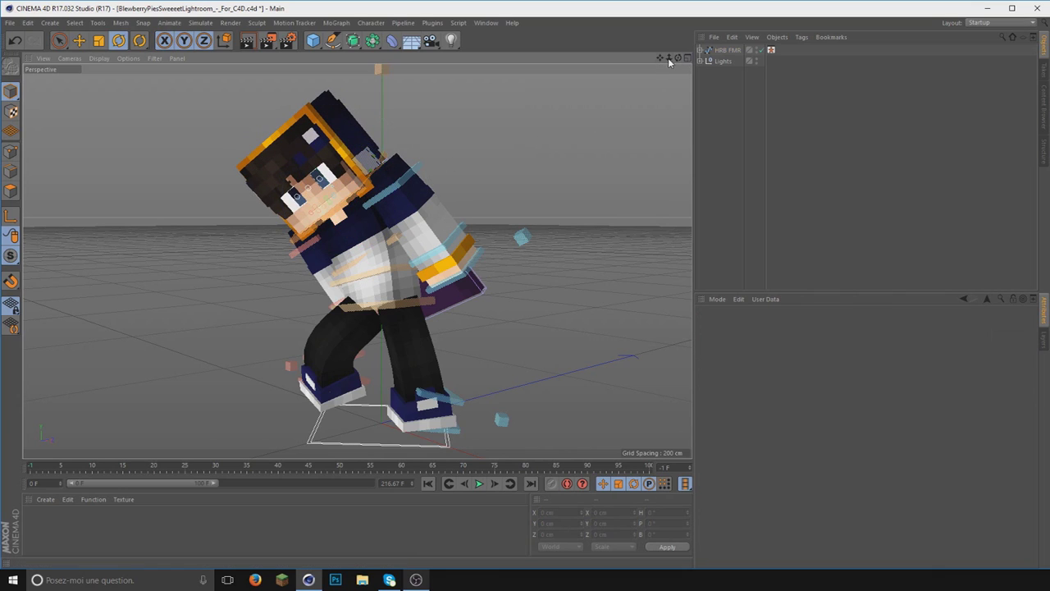
left_click_drag(678, 57, 292, 288)
left_click(292, 322)
left_click(78, 40)
Step: Move and rotate the goalArm control to lift the fist beside the head, then add a Camera
mouse_move(295, 320)
left_mouse_down()
mouse_move(319, 105)
mouse_move(324, 115)
left_mouse_up()
left_click_drag(678, 58, 574, 98)
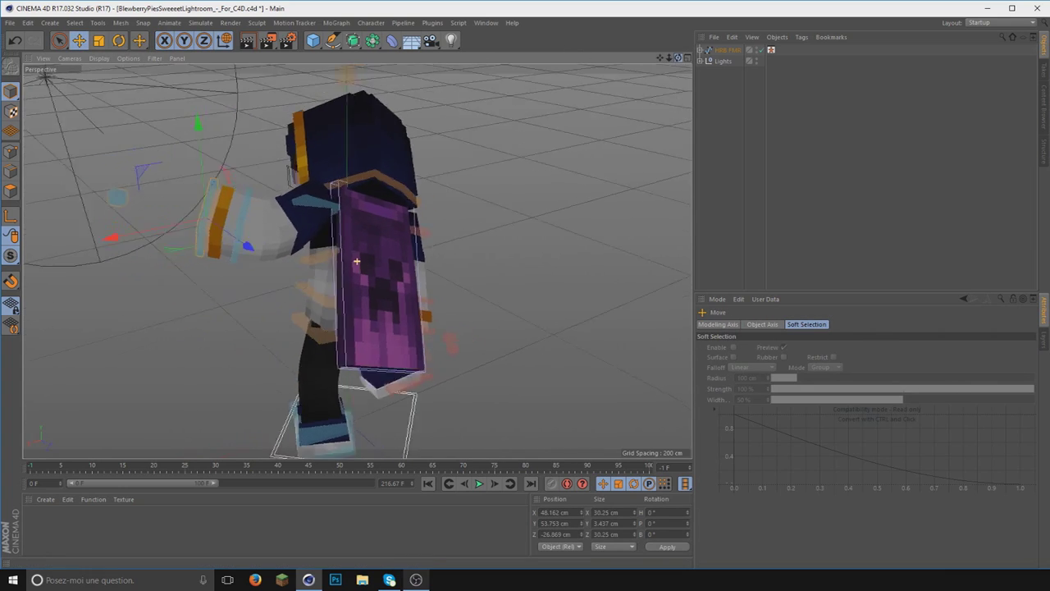
left_click_drag(419, 157, 431, 215)
left_click(119, 39)
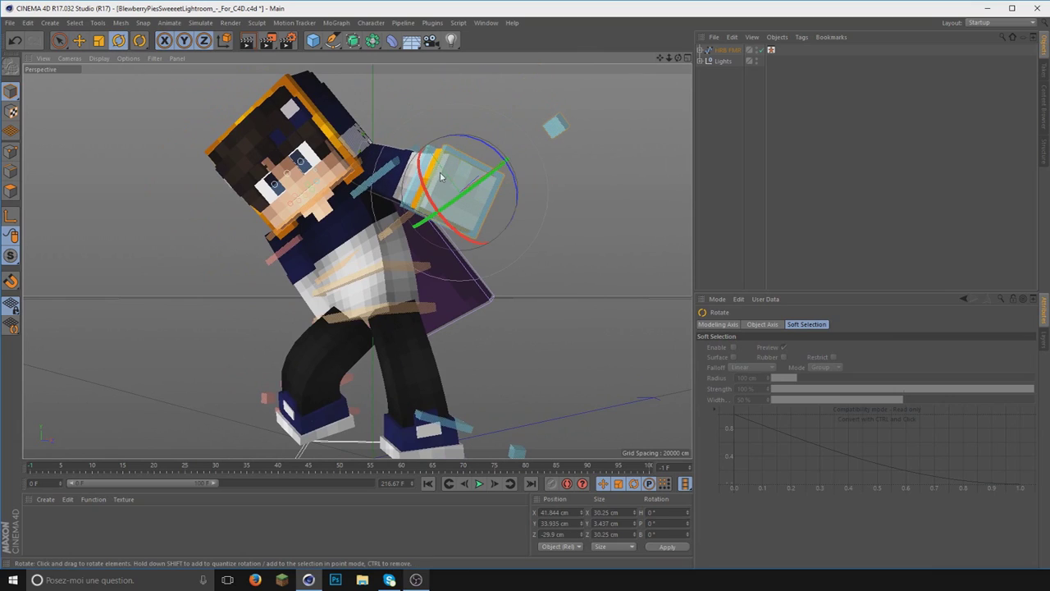
left_click_drag(492, 172, 443, 213)
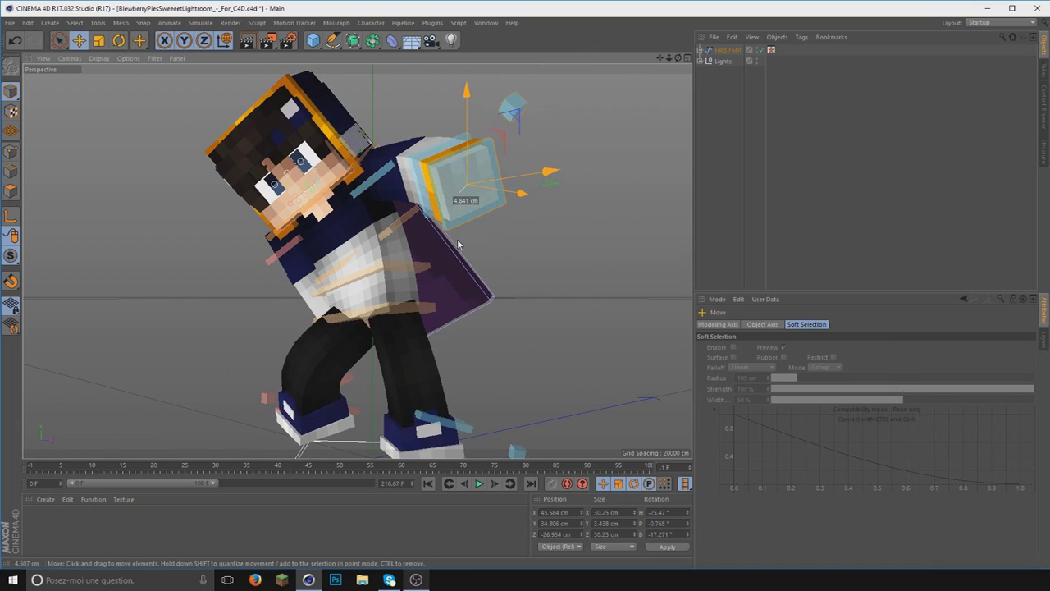
left_click_drag(460, 246, 467, 246)
left_click(574, 246)
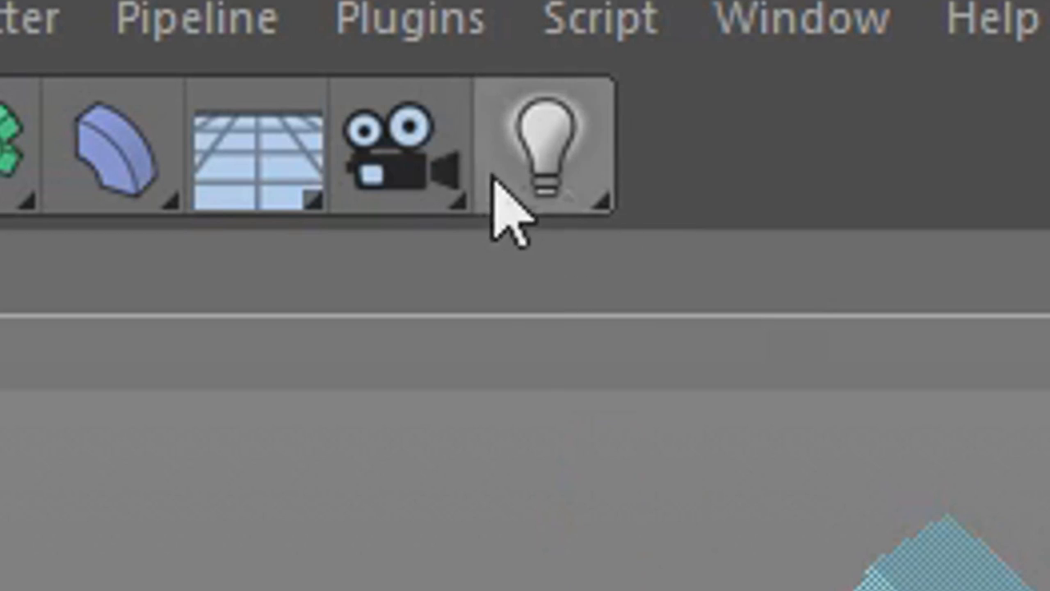
left_click(430, 39)
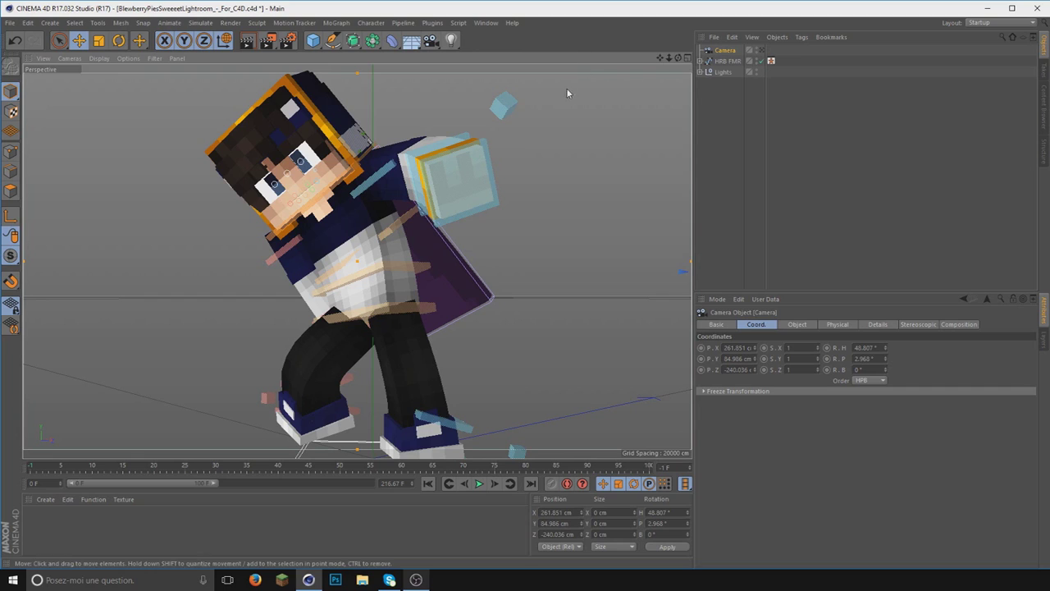
Step: Look through the new Camera in the viewport to frame the posed character
left_click_drag(677, 58, 681, 59)
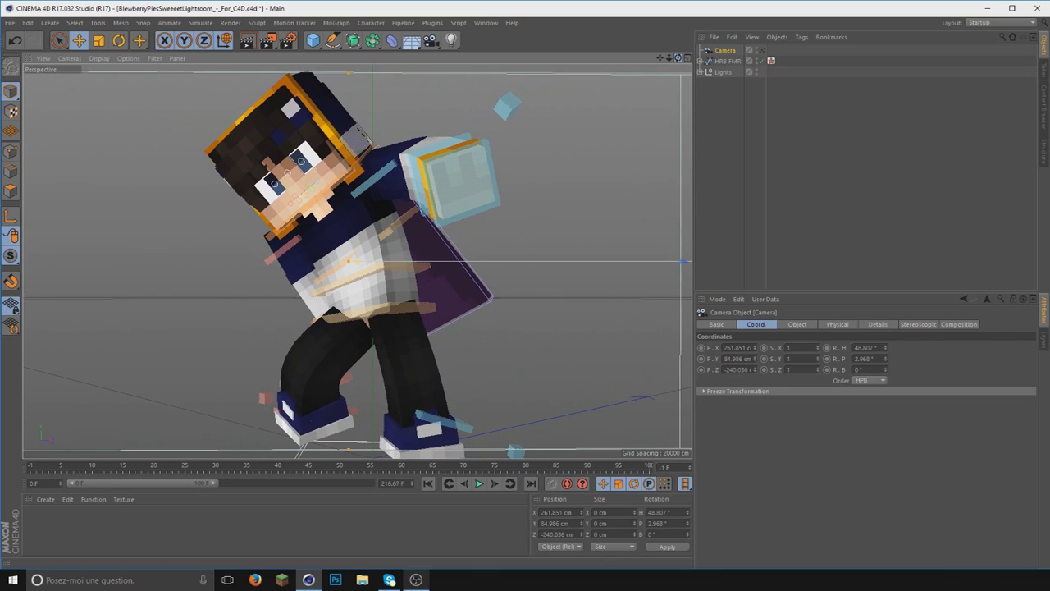
left_click(761, 50)
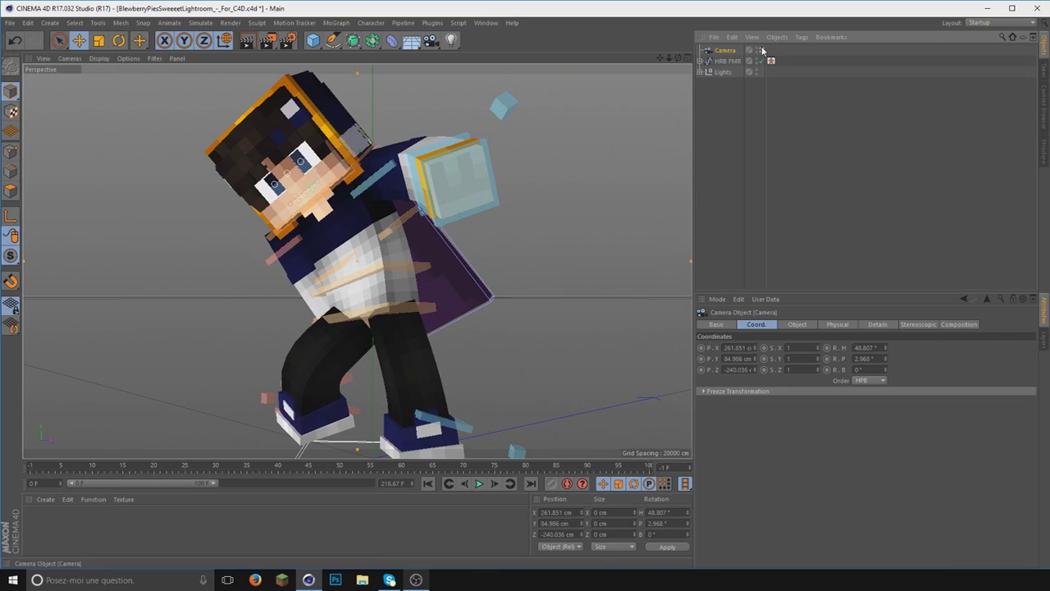
mouse_move(686, 63)
left_mouse_down()
mouse_move(623, 74)
mouse_move(678, 59)
left_mouse_up()
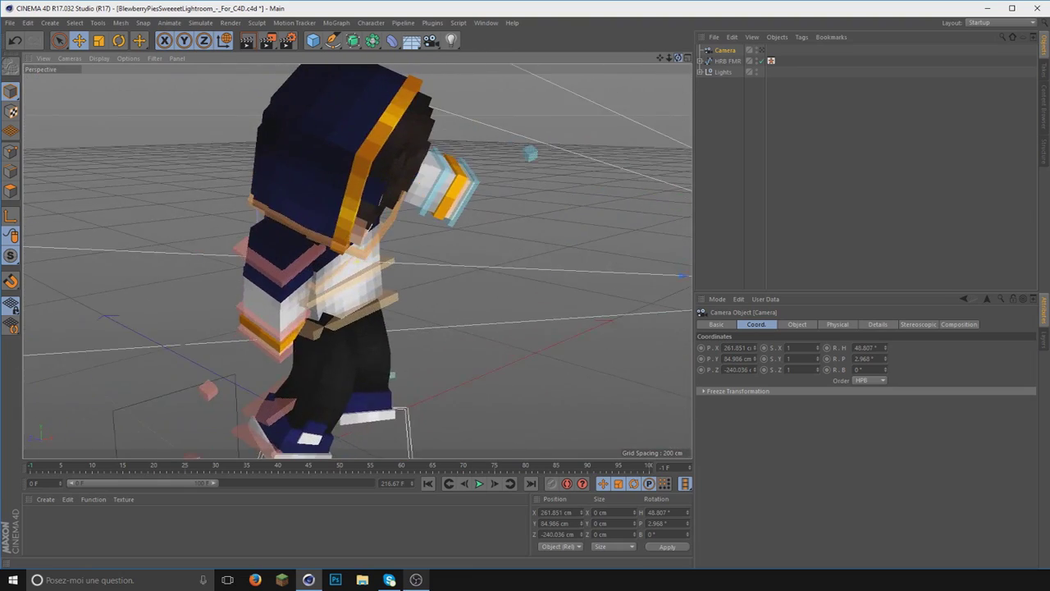
Step: Move the goalArmR_L hand goal into a new pose, then exit the scene camera view
left_click_drag(359, 372, 548, 352)
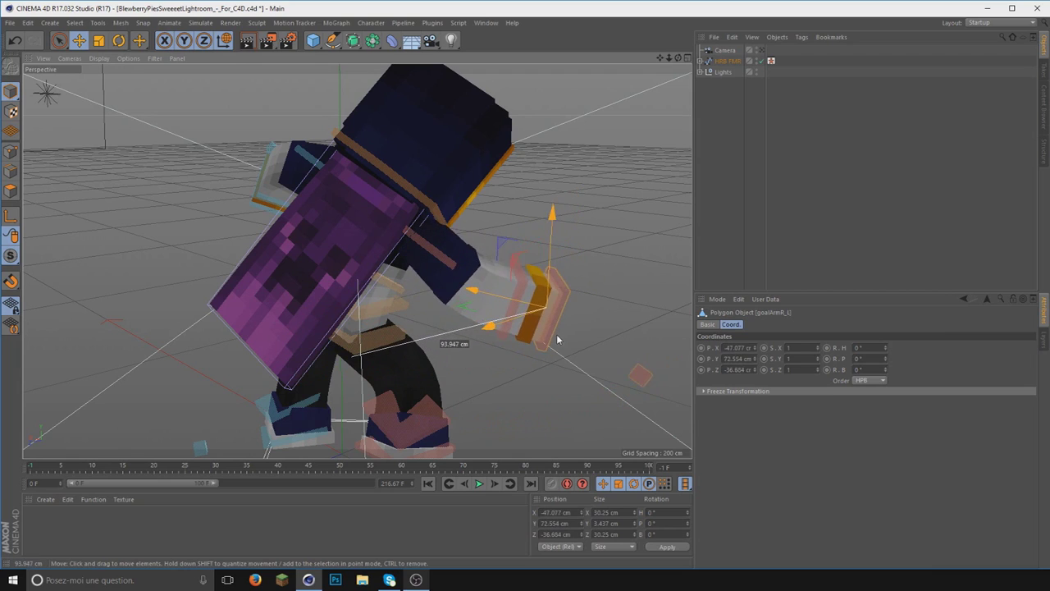
left_click_drag(548, 352, 535, 360)
left_click_drag(671, 61, 728, 54)
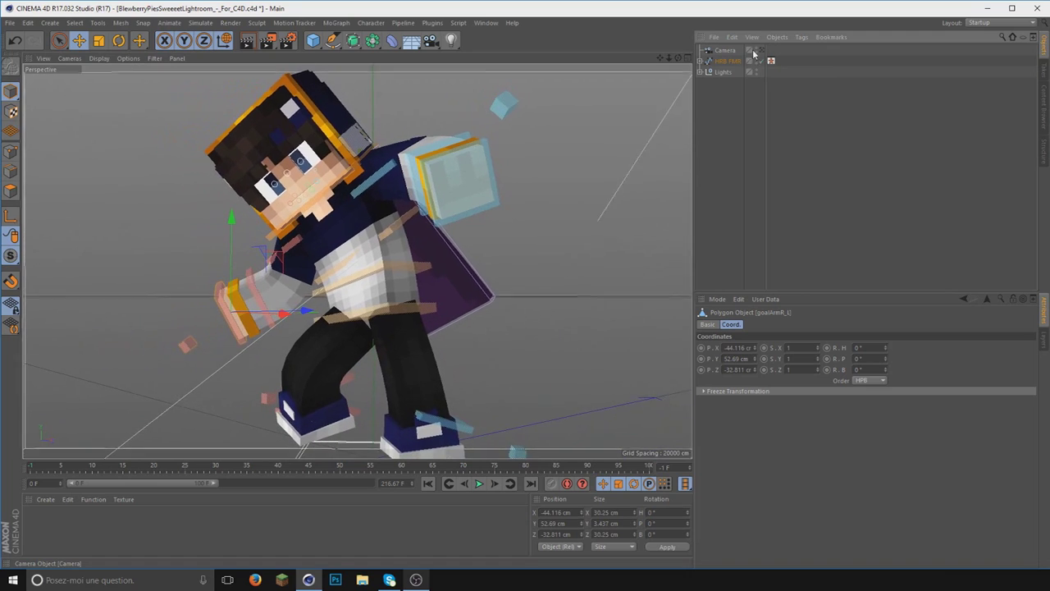
left_click(755, 51)
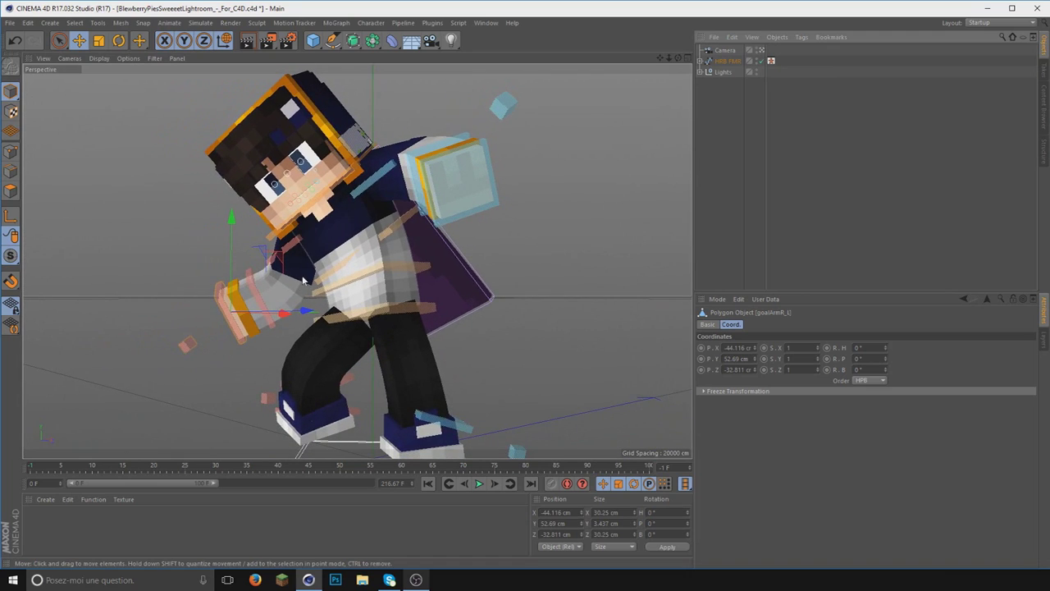
left_click_drag(251, 350, 266, 366)
left_click_drag(282, 362, 246, 353)
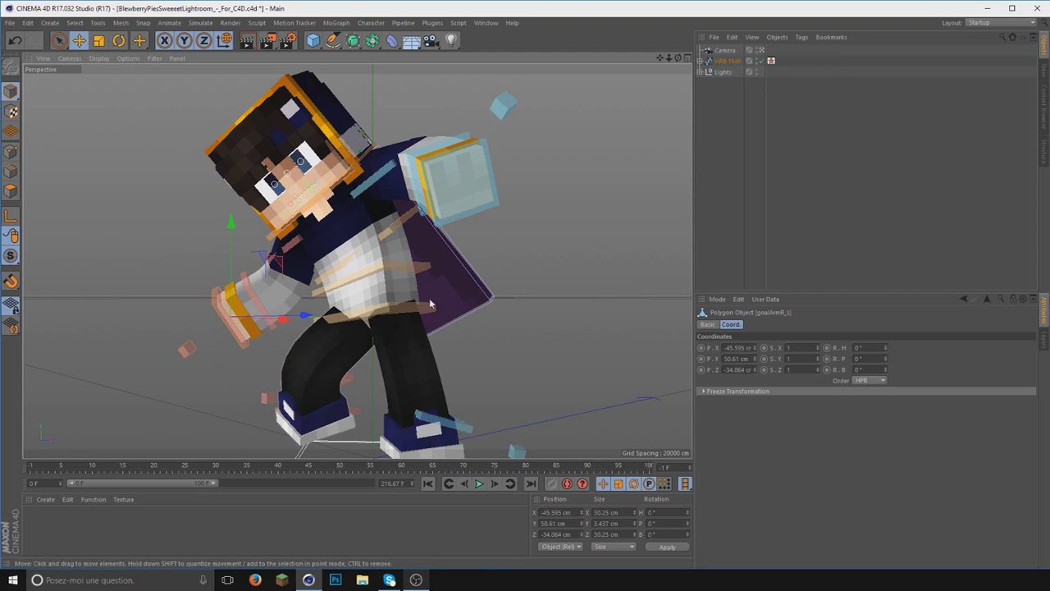
left_click(364, 281)
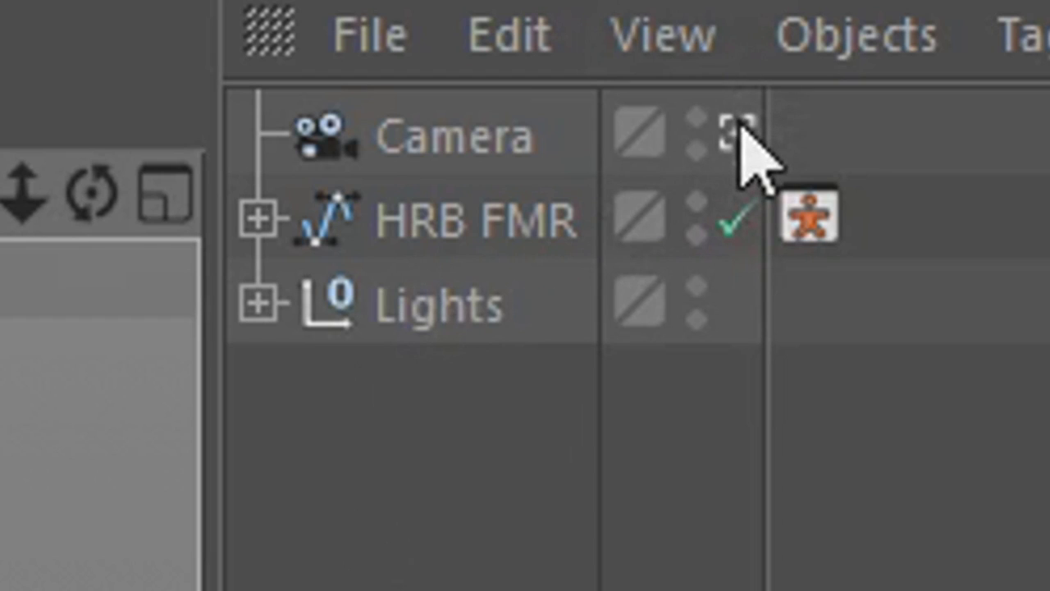
left_click(740, 131)
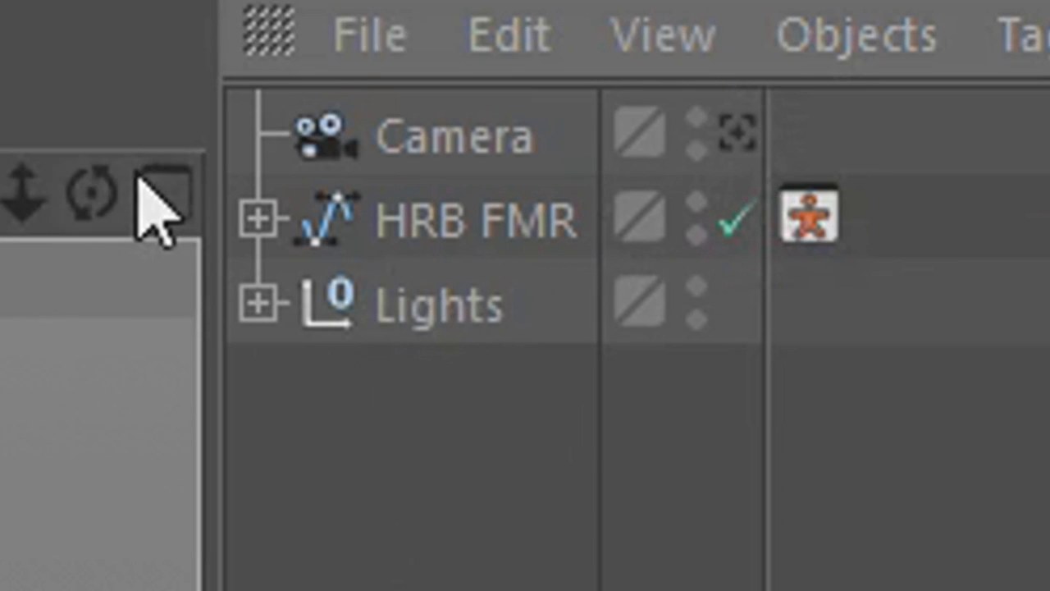
left_click_drag(356, 261, 521, 261)
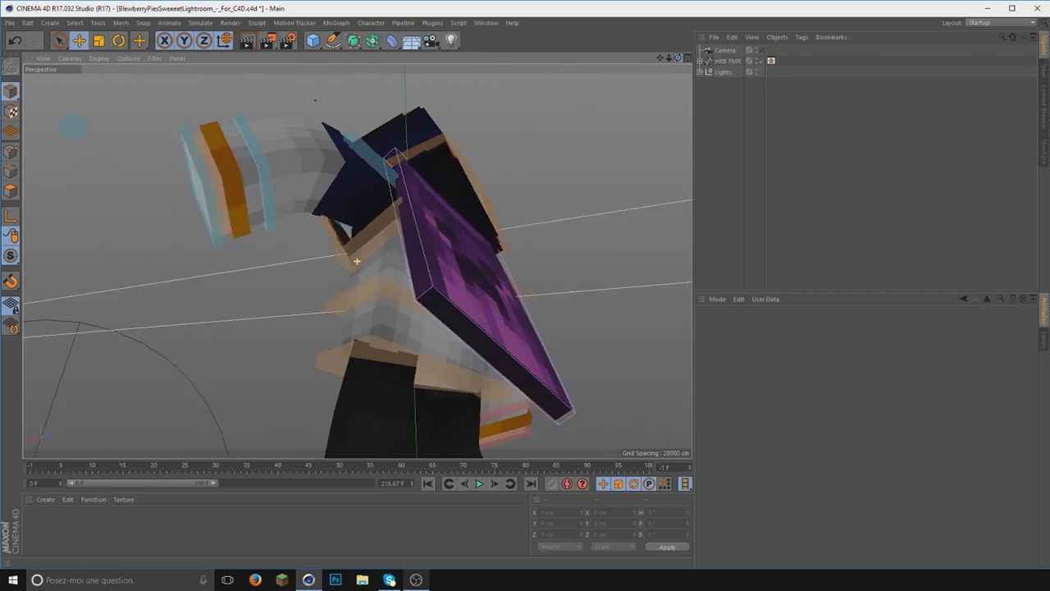
Step: Zoom in on the purple cape, select its Bend deformer, and bend the cape upward
left_click_drag(357, 261, 357, 261)
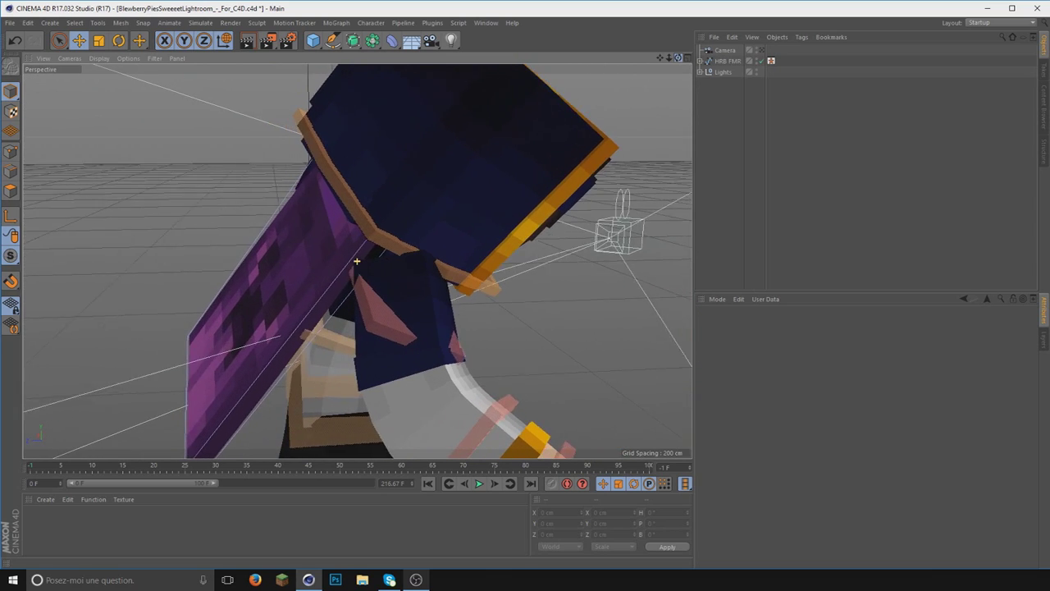
left_click_drag(357, 261, 386, 347)
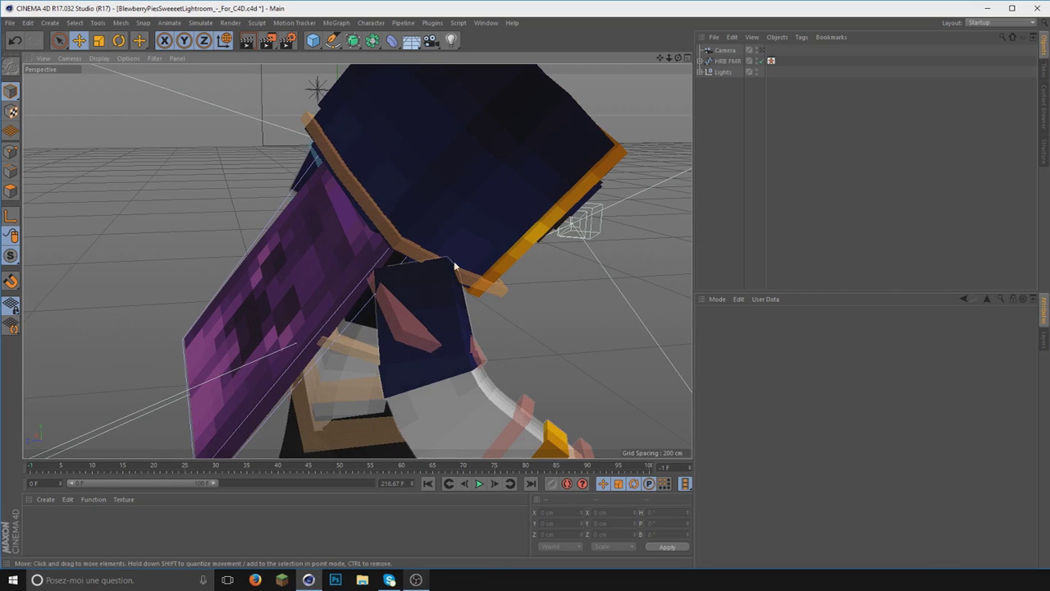
left_click_drag(193, 437, 206, 89)
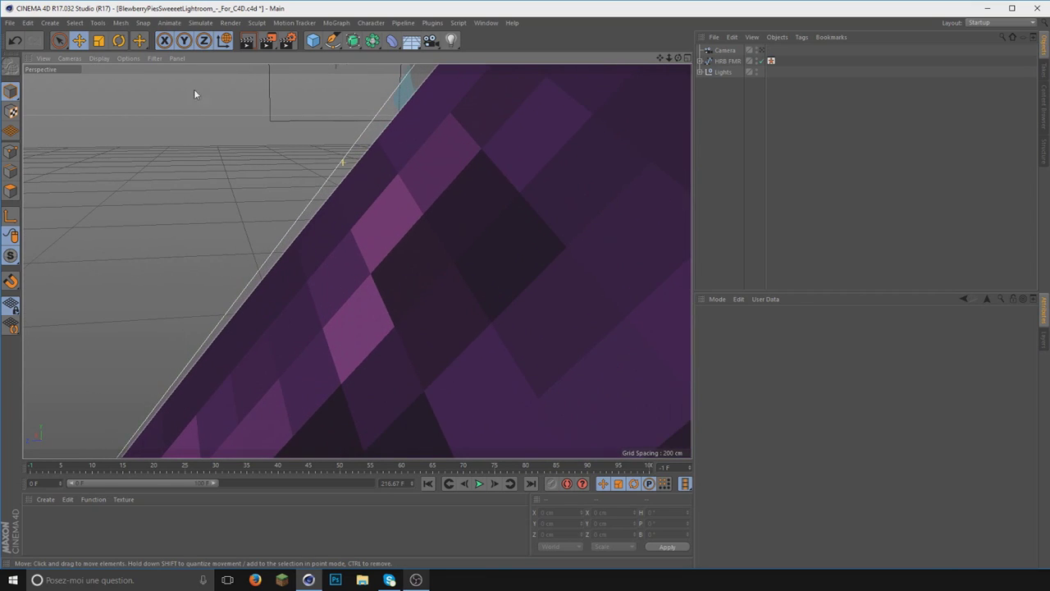
left_click(305, 202)
mouse_move(307, 202)
left_mouse_down()
mouse_move(448, 166)
mouse_move(356, 261)
mouse_move(670, 63)
mouse_move(405, 220)
mouse_move(415, 259)
mouse_move(633, 119)
left_mouse_up()
mouse_move(428, 260)
left_mouse_down()
mouse_move(503, 212)
mouse_move(528, 223)
mouse_move(525, 260)
mouse_move(452, 264)
mouse_move(475, 250)
left_mouse_up()
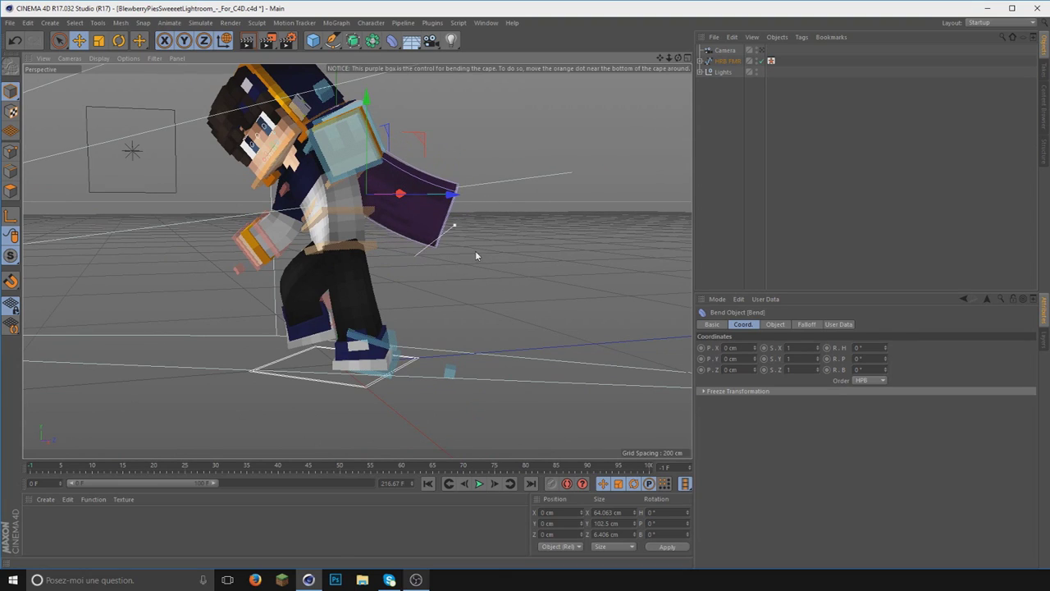
Step: Drag the Bend handle so the purple cape curves back and down, checked through the scene camera
left_click_drag(681, 59, 539, 179)
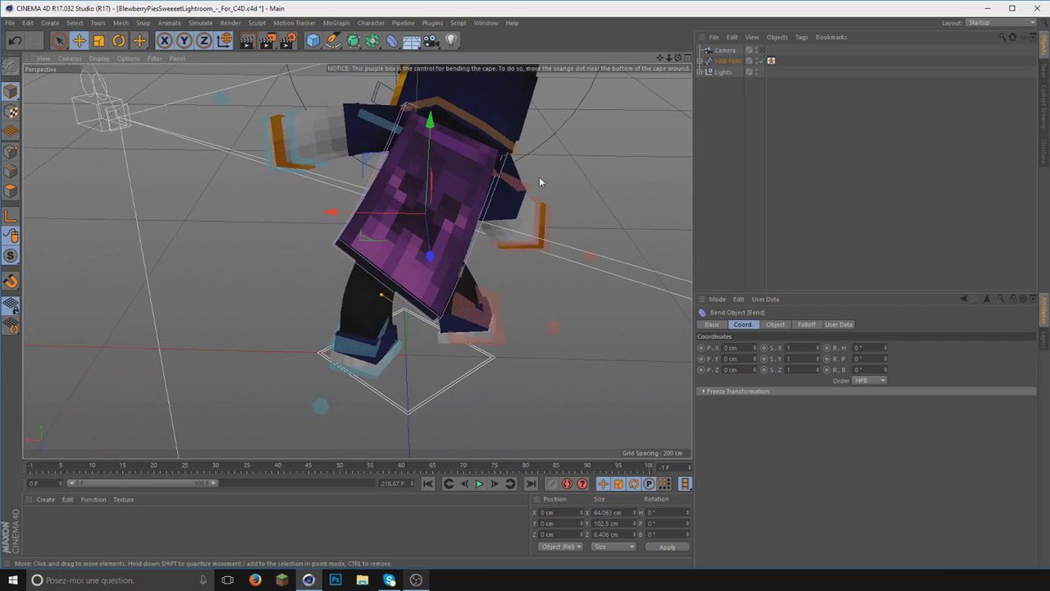
mouse_move(379, 294)
left_mouse_down()
mouse_move(326, 277)
mouse_move(346, 271)
left_mouse_up()
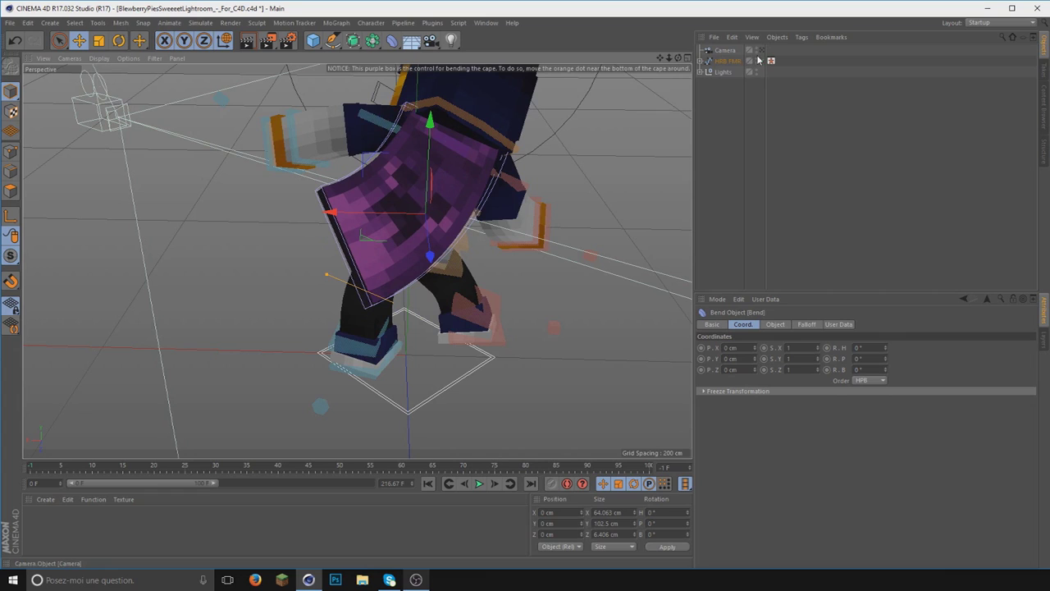
left_click(762, 51)
left_click(762, 52)
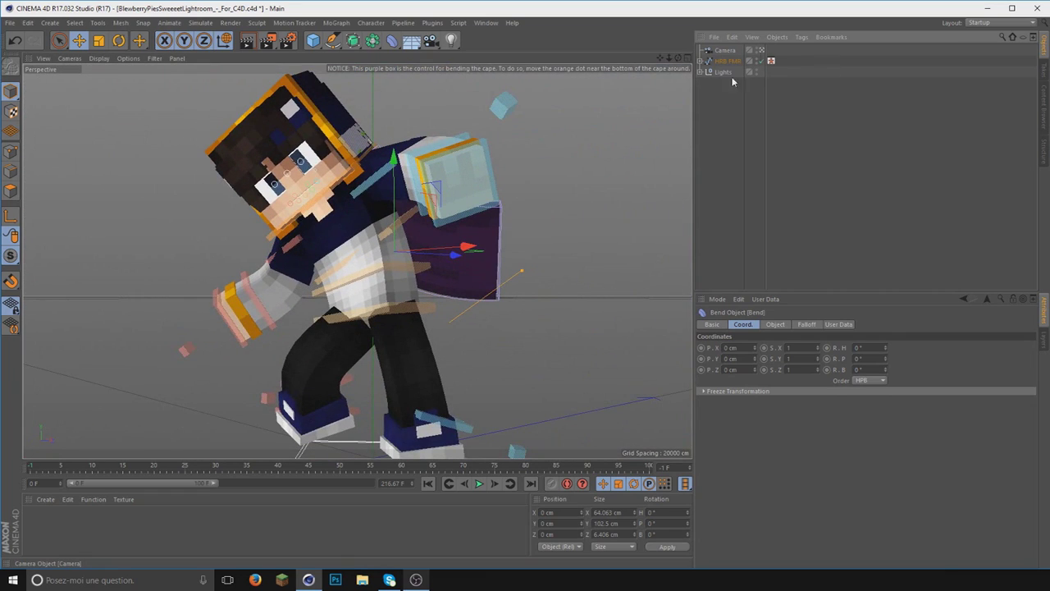
mouse_move(522, 272)
left_mouse_down()
mouse_move(528, 297)
mouse_move(533, 265)
mouse_move(495, 295)
mouse_move(511, 304)
mouse_move(496, 298)
mouse_move(508, 255)
left_mouse_up()
left_click(604, 193)
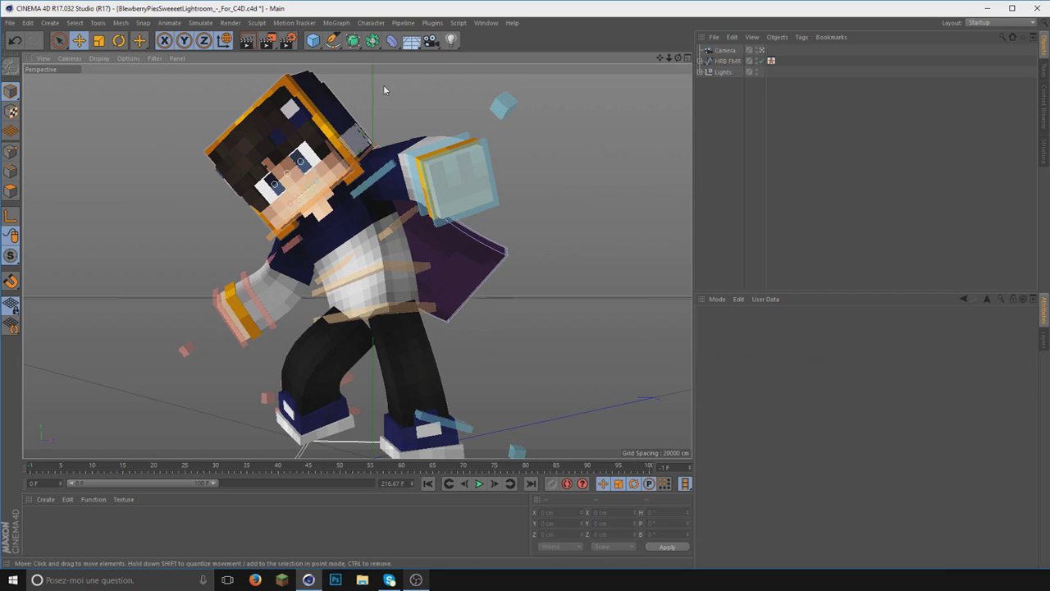
Step: Return to a side view and select the HRB FMR rig's 5.0 OPTIONS settings
left_click(761, 50)
left_click_drag(677, 59, 648, 59)
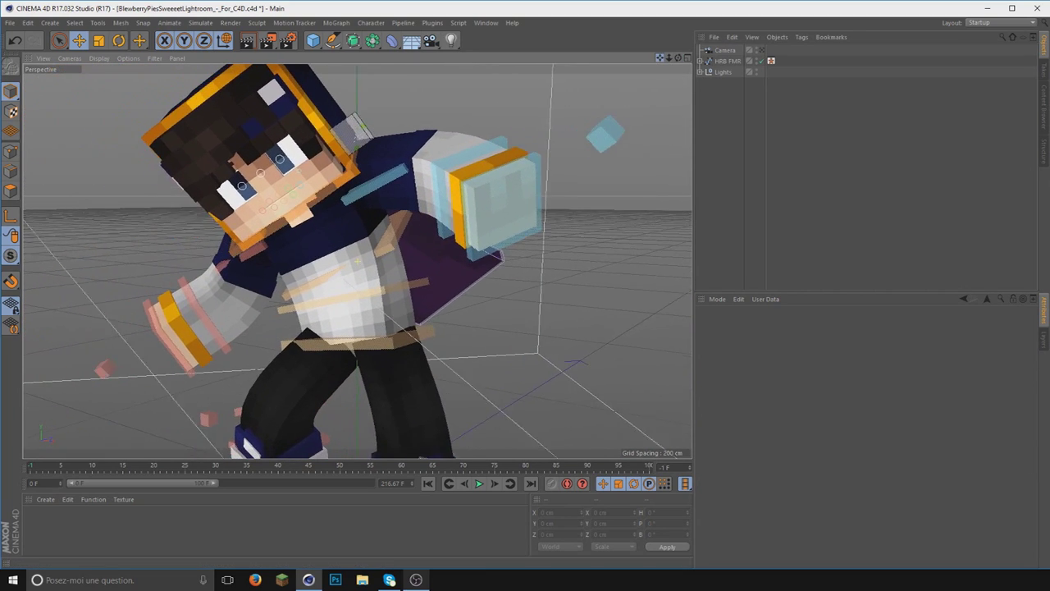
left_click(723, 62)
left_click(834, 324)
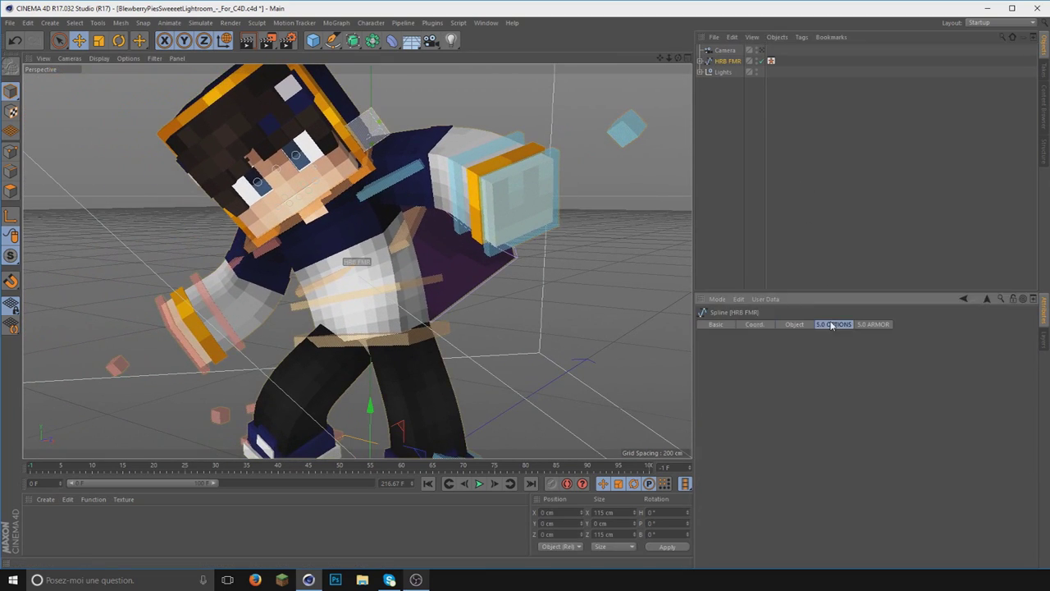
Step: Scroll to the Face options and open the Right Pupil colour picker, then cancel it
scroll(936, 433, "down", 5)
scroll(836, 412, "down", 3)
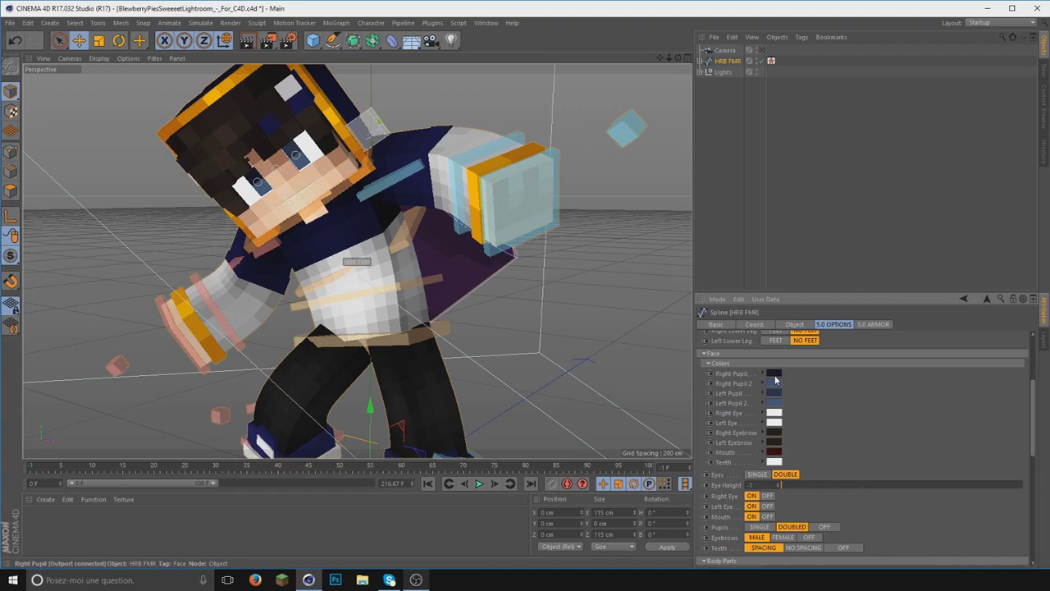
left_click(774, 374)
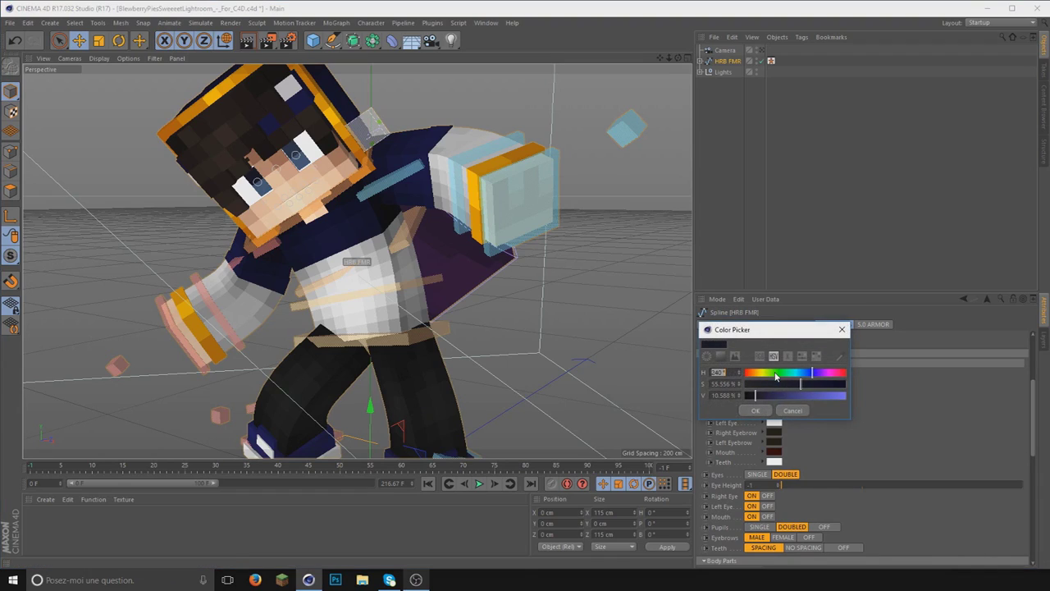
left_click_drag(773, 331, 853, 306)
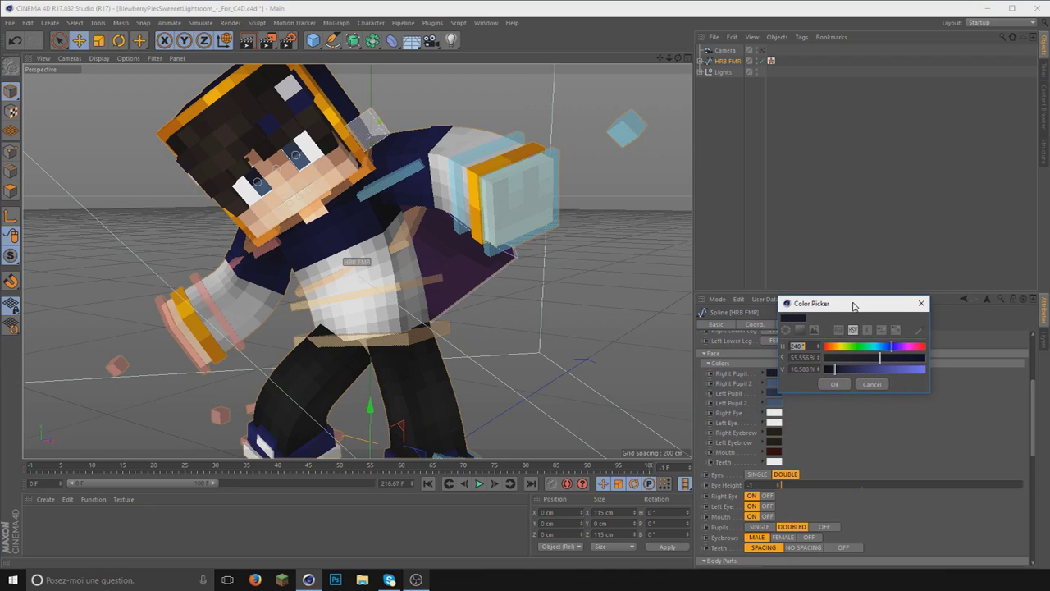
left_click(871, 383)
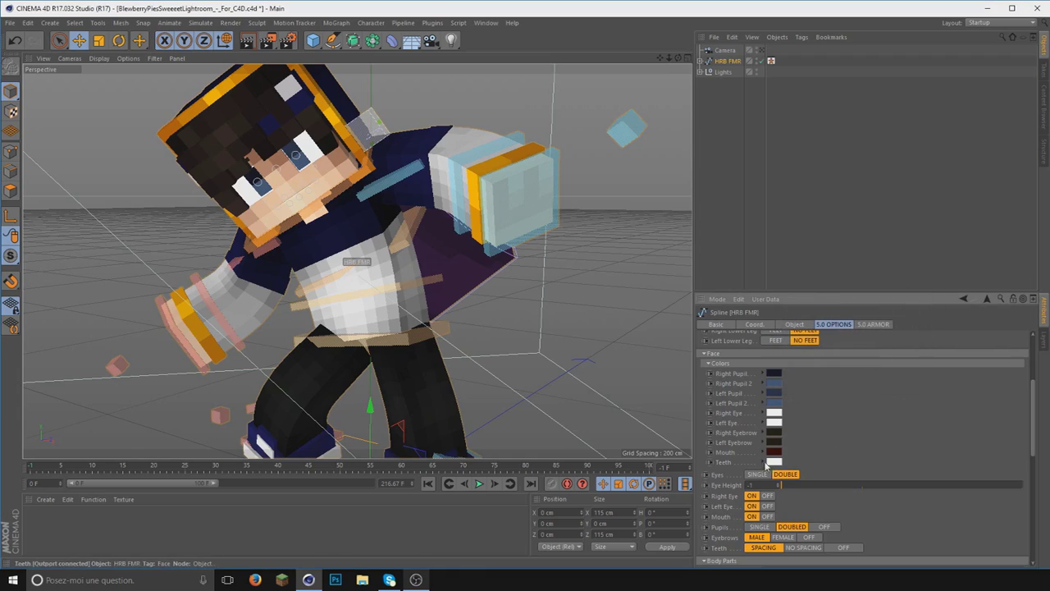
Step: Compare the single and double eye styles, leaving the eyes on double
left_click(757, 474)
left_click(786, 474)
left_click(758, 474)
left_click(786, 474)
left_click(757, 474)
left_click(786, 474)
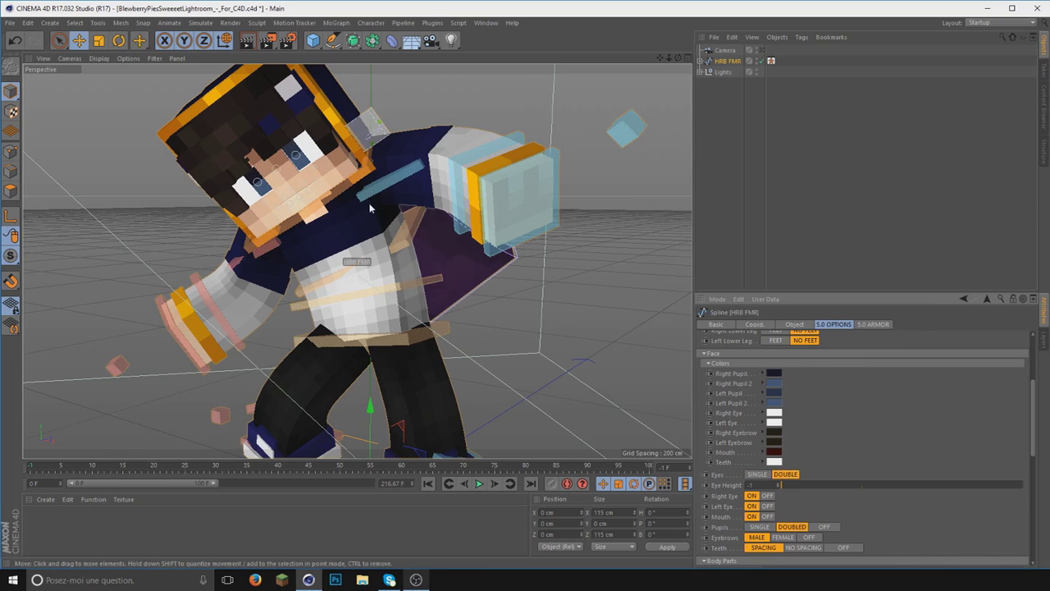
Step: Hide and reshow the right eye and the mouth, leaving both eyes and mouth on
scroll(400, 218, "up", 5)
scroll(400, 219, "up", 3)
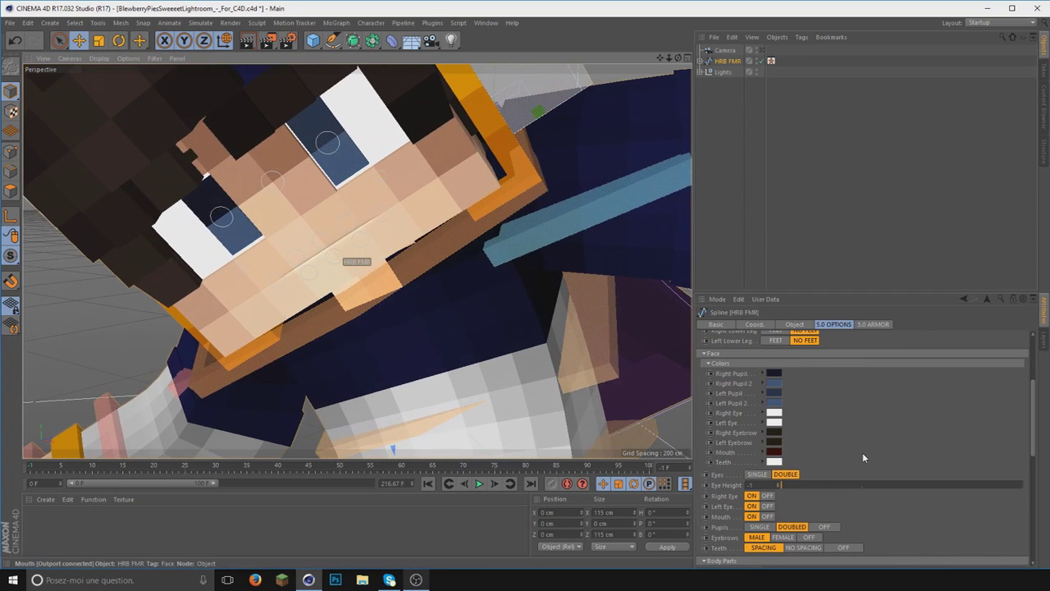
left_click(766, 496)
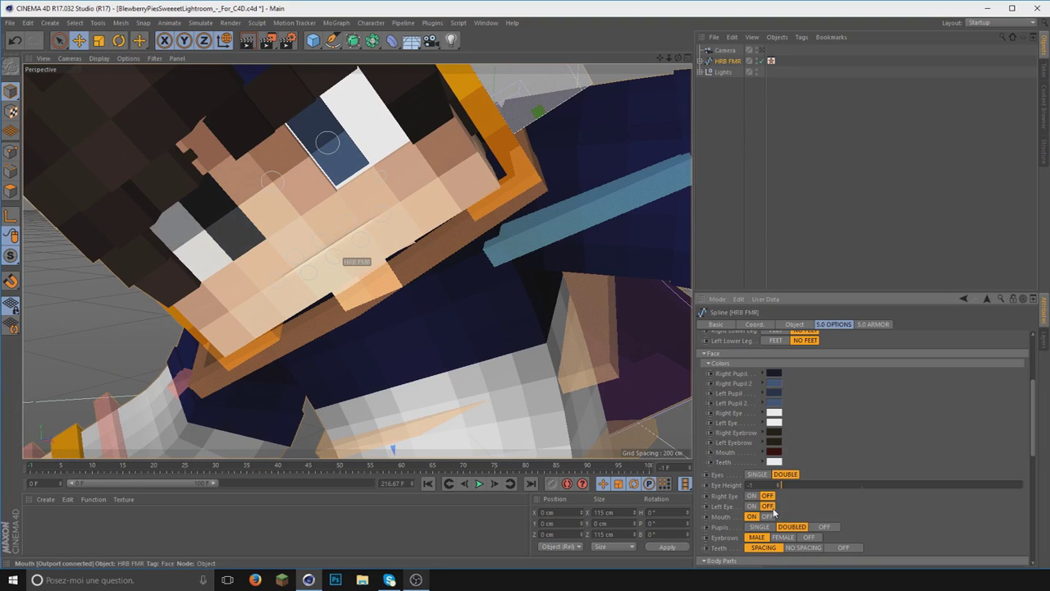
left_click(752, 506)
left_click(751, 496)
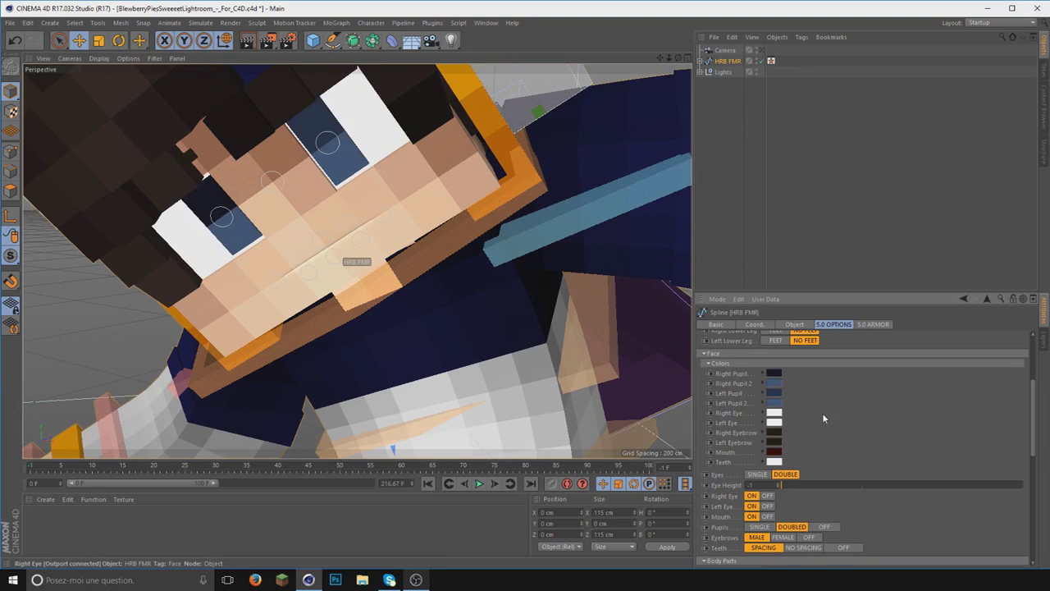
left_click(767, 517)
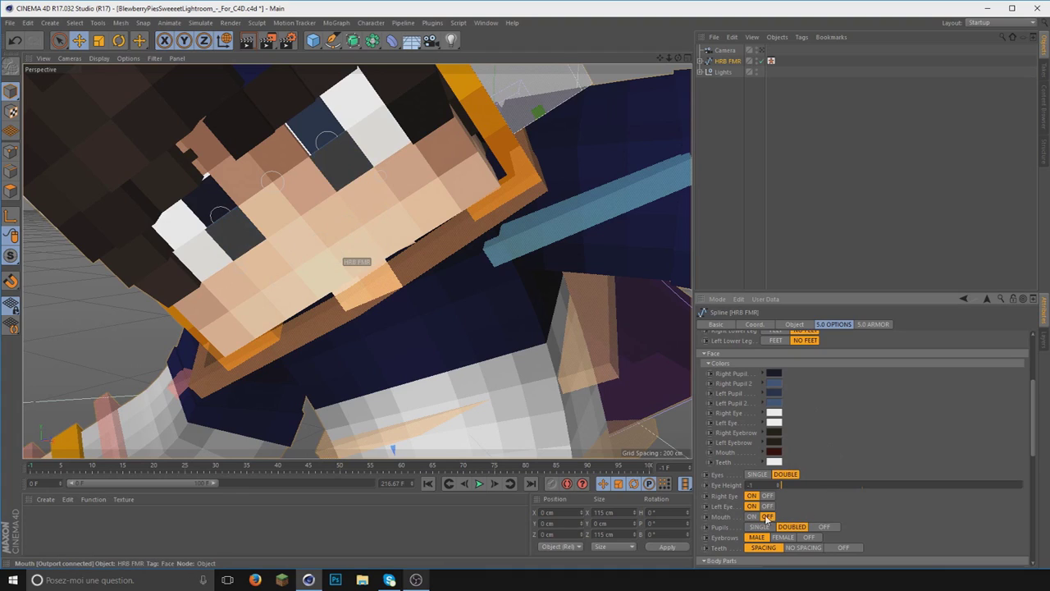
left_click(767, 516)
left_click(752, 517)
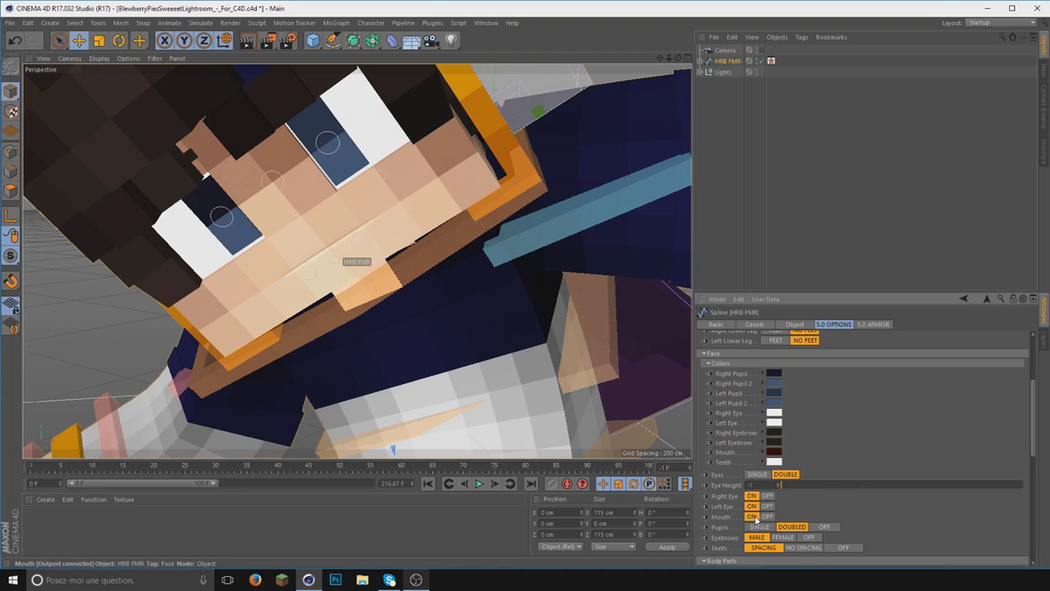
mouse_move(659, 57)
left_mouse_down()
mouse_move(667, 106)
mouse_move(589, 108)
left_mouse_up()
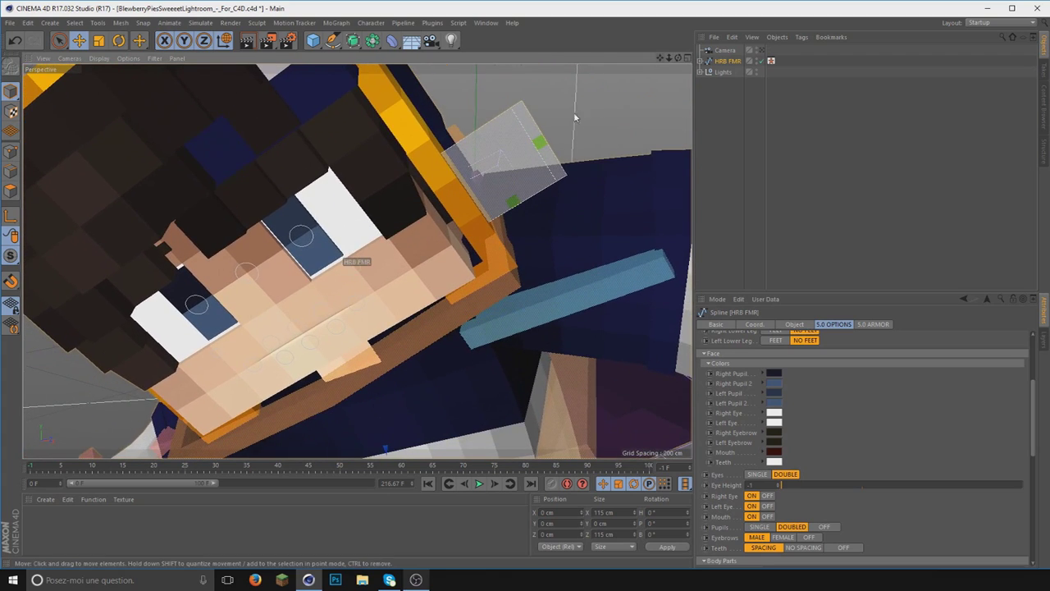
Step: Adjust the mouth open/close control so the mouth sits nearly closed
left_click(545, 150)
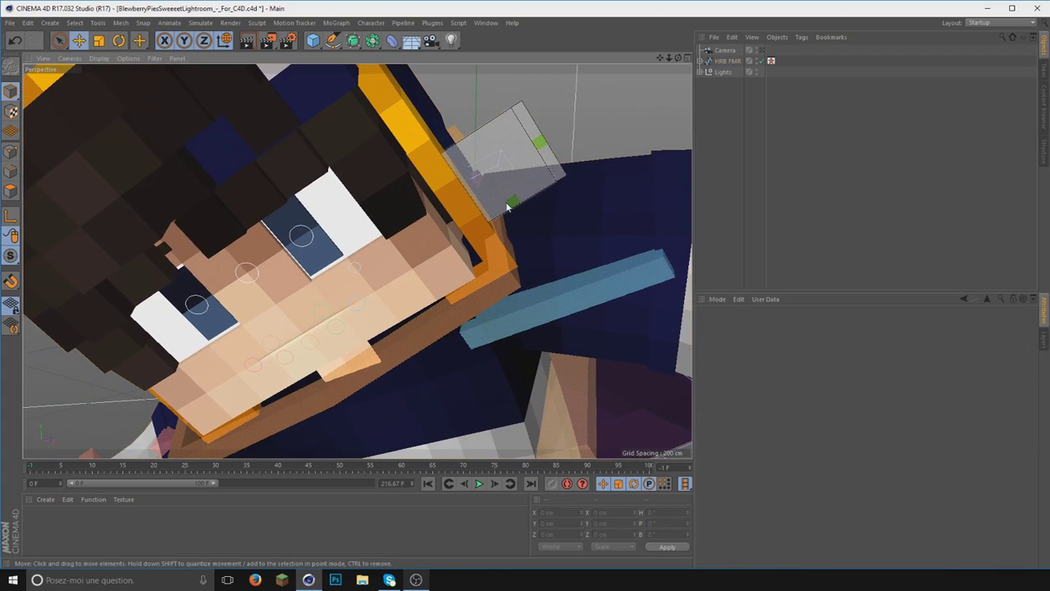
left_click_drag(514, 207, 513, 195)
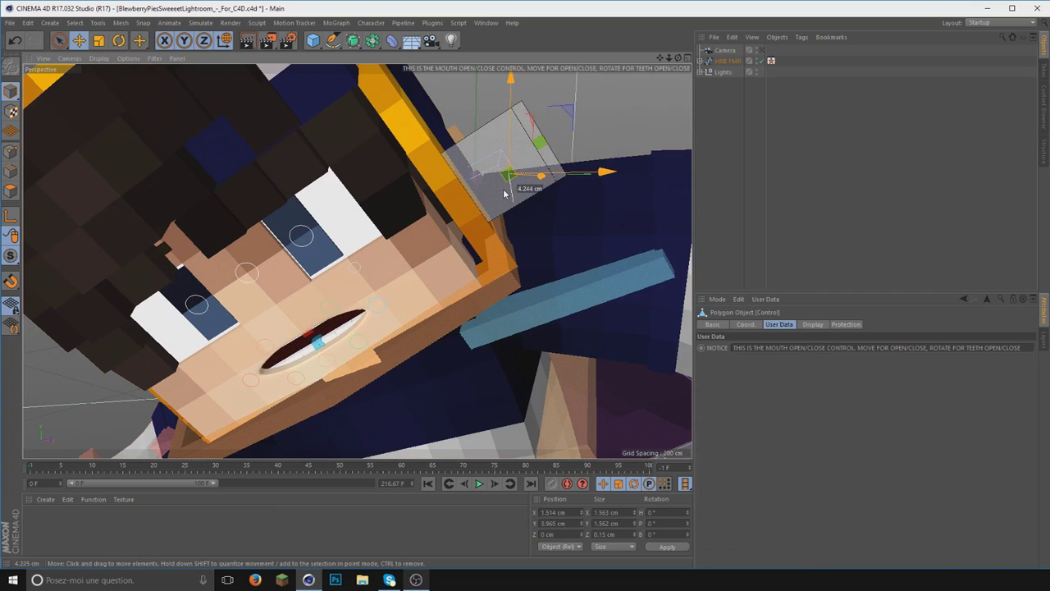
mouse_move(513, 195)
left_mouse_down()
mouse_move(459, 215)
mouse_move(511, 201)
mouse_move(483, 171)
left_mouse_up()
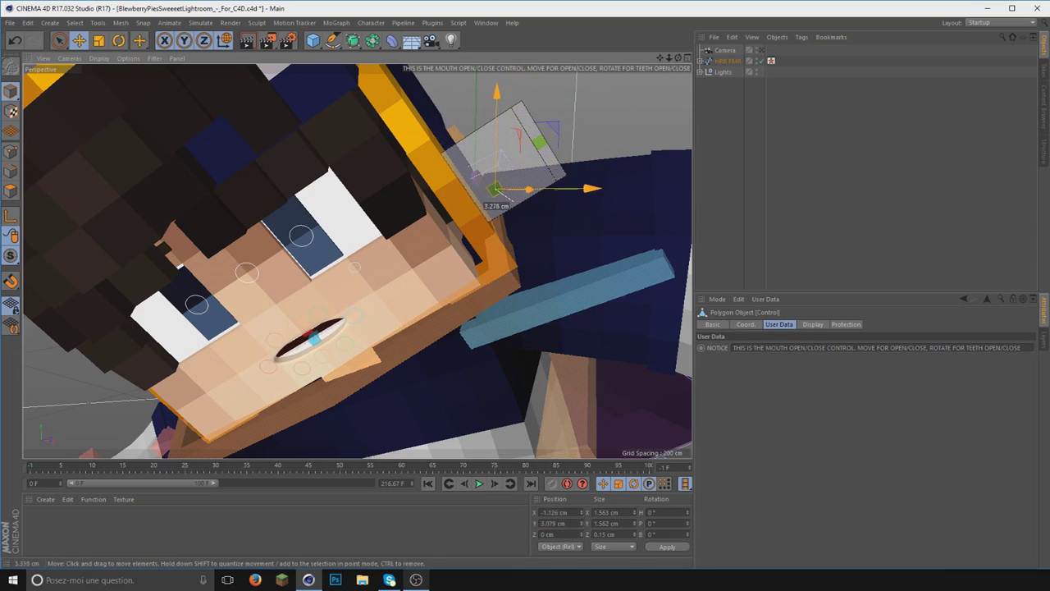
left_click_drag(483, 171, 503, 192)
left_click_drag(424, 69, 475, 57)
Step: Raise the mouth expression Control to about 1.308 cm in Y so the character smiles
left_click(541, 140)
mouse_move(542, 134)
left_mouse_down()
mouse_move(544, 97)
mouse_move(557, 149)
left_mouse_up()
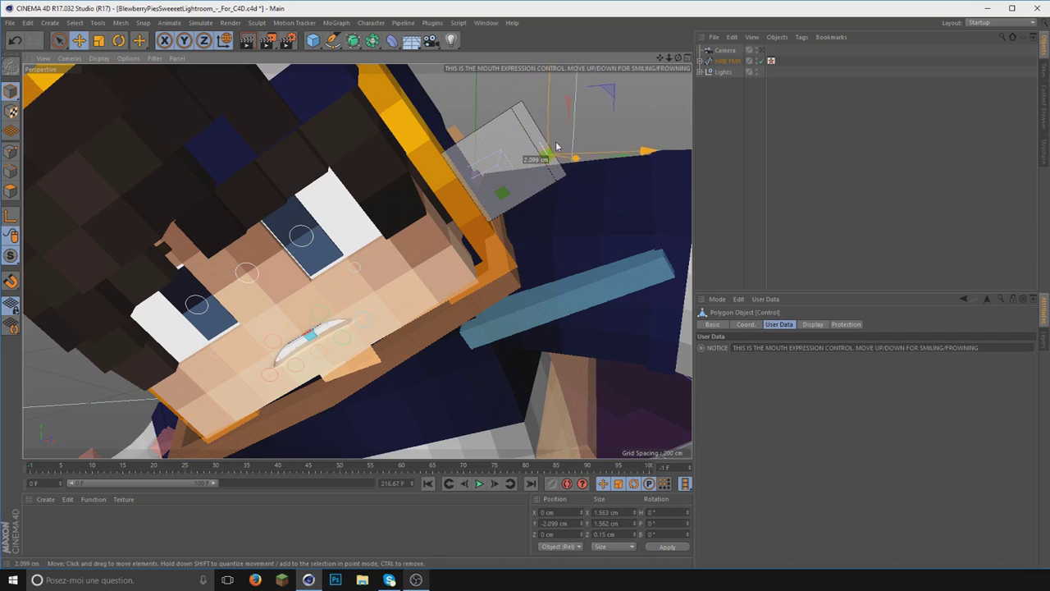
left_click_drag(557, 149, 538, 135)
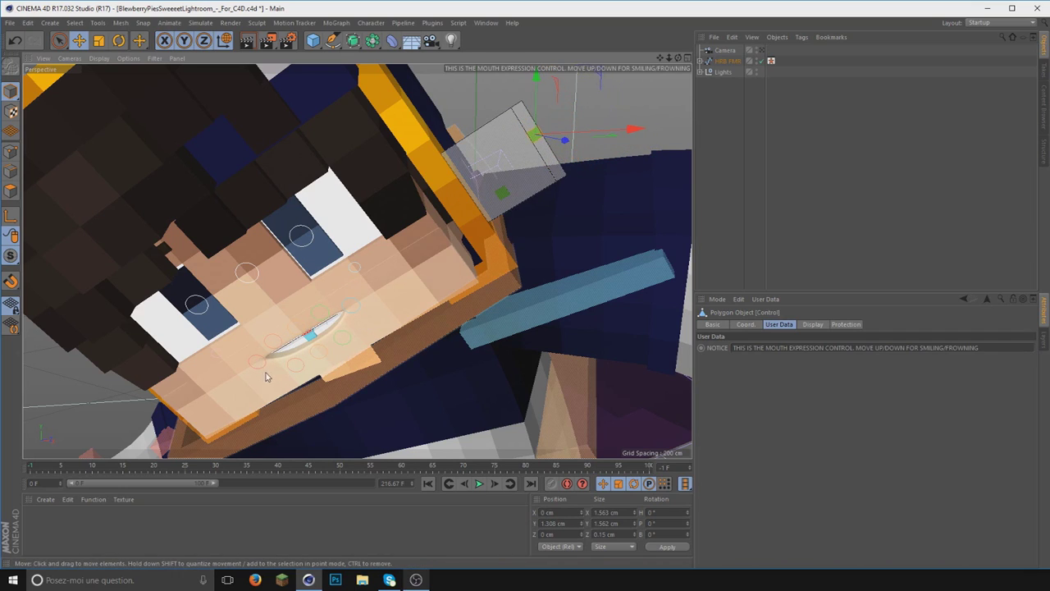
scroll(265, 376, "up", 5)
scroll(358, 323, "up", 3)
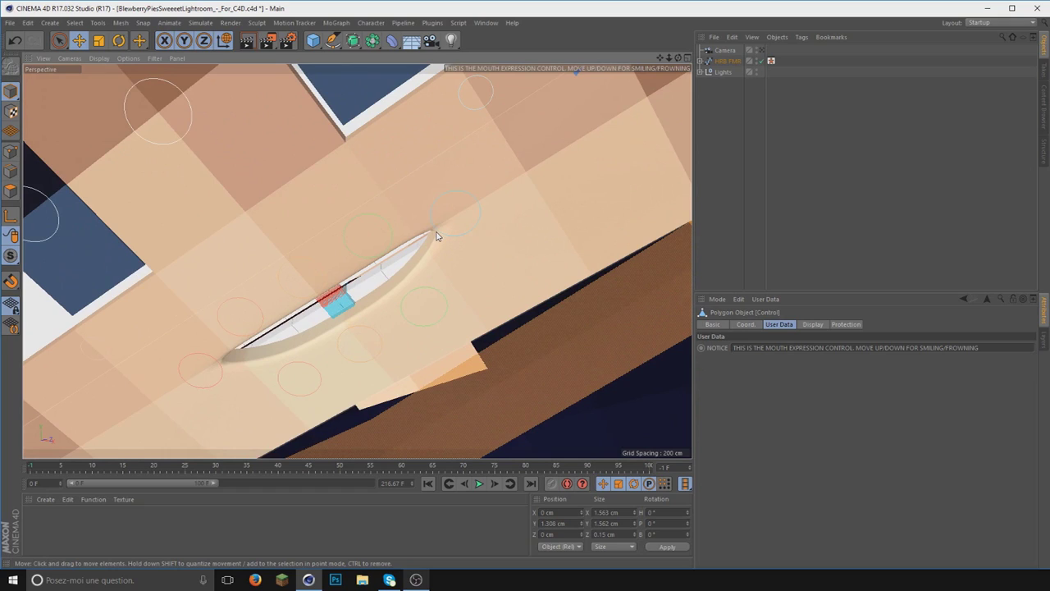
left_click(436, 234)
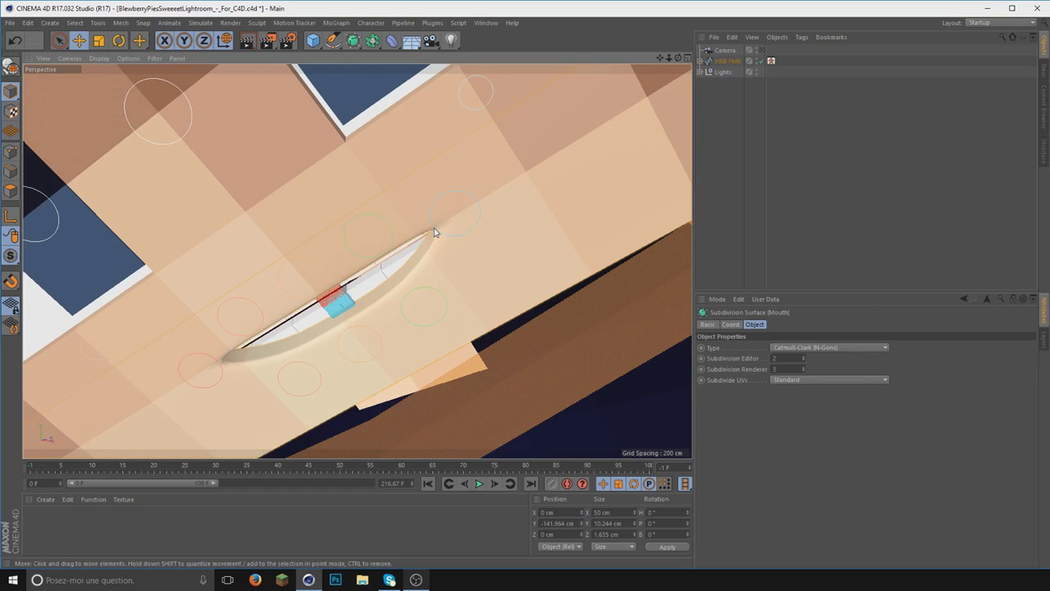
Step: Move a mouth circle and the left mouth-corner control to reshape the smile
left_click_drag(435, 233, 463, 244)
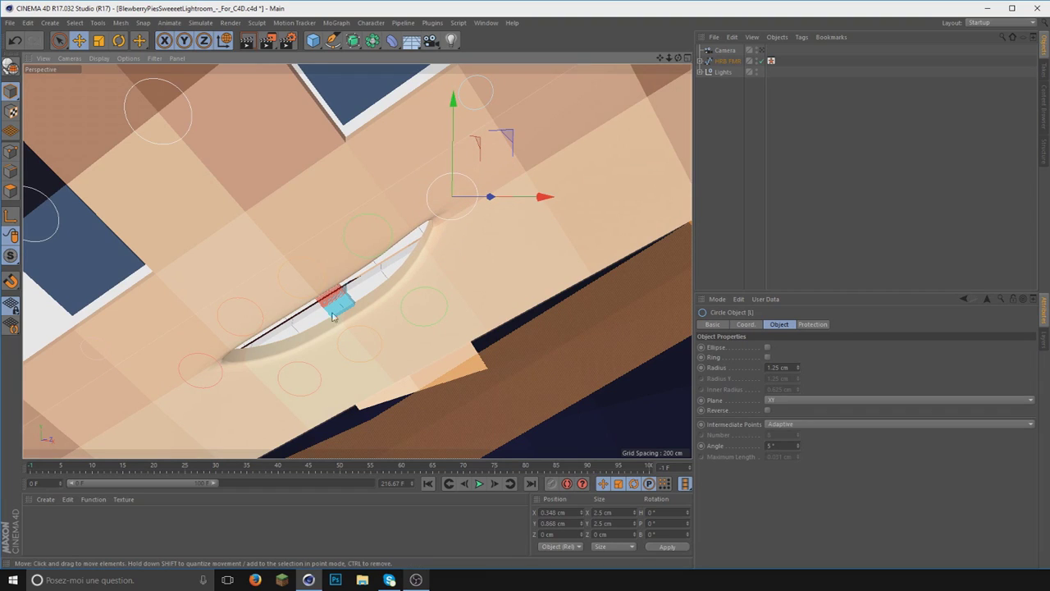
left_click(219, 367)
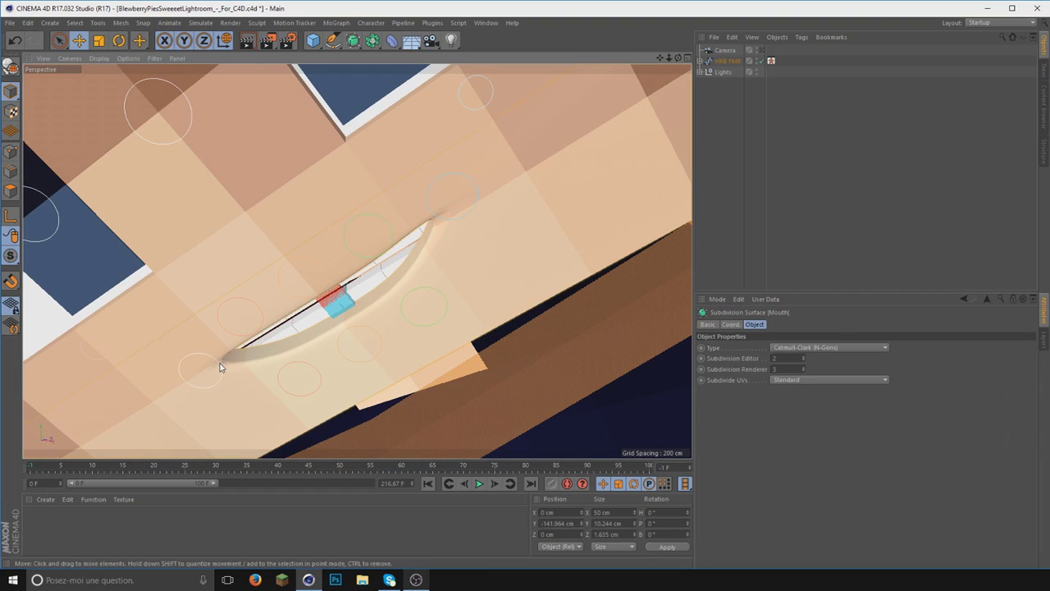
left_click(218, 366)
left_click_drag(228, 390, 240, 396)
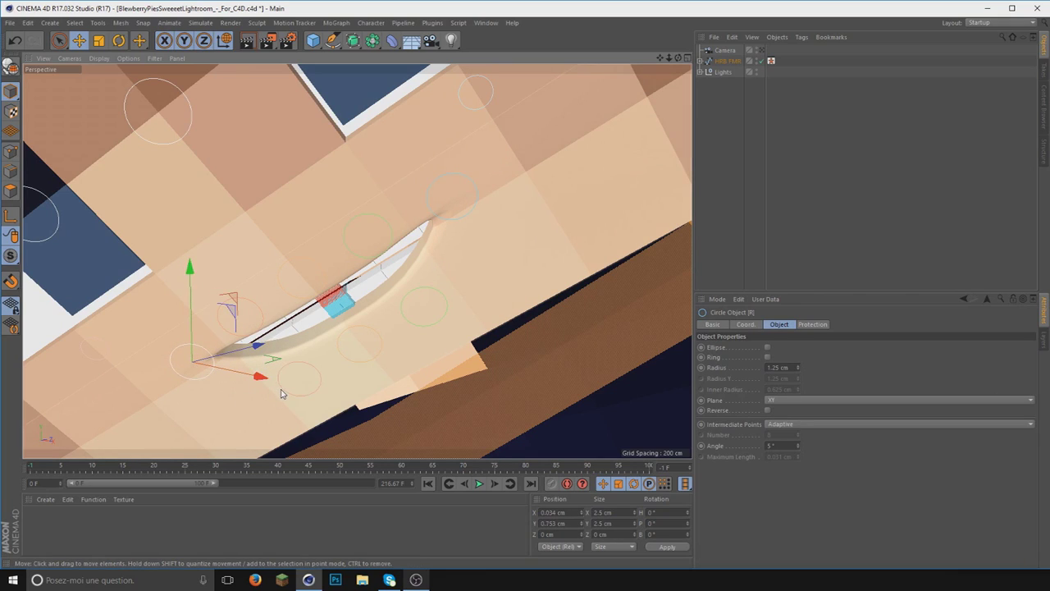
Step: Raise the BottomR mouth circle and nudge the TopL circle slightly, then deselect
left_click(280, 394)
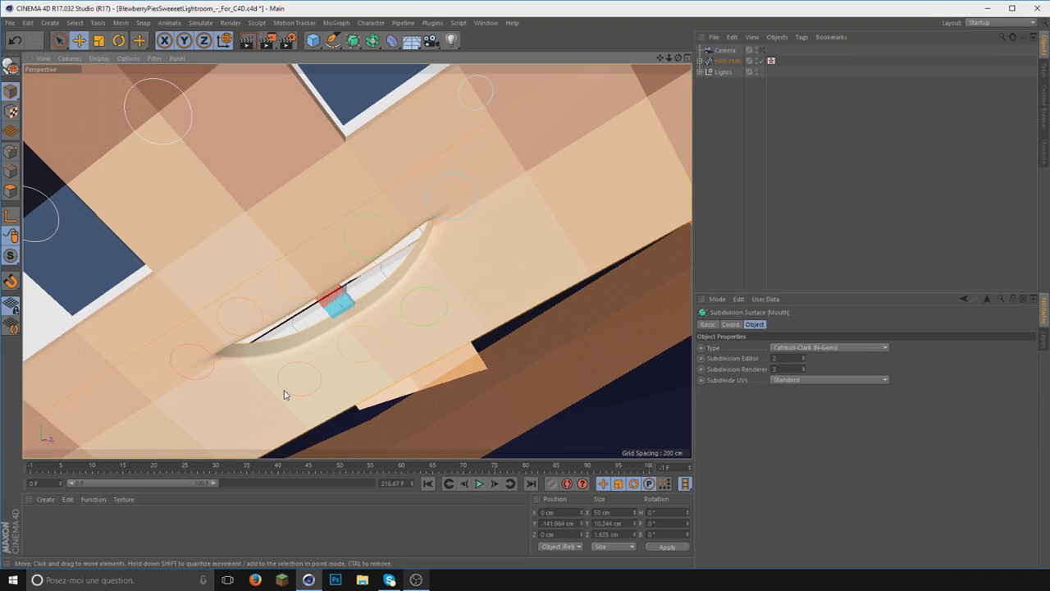
left_click(284, 394)
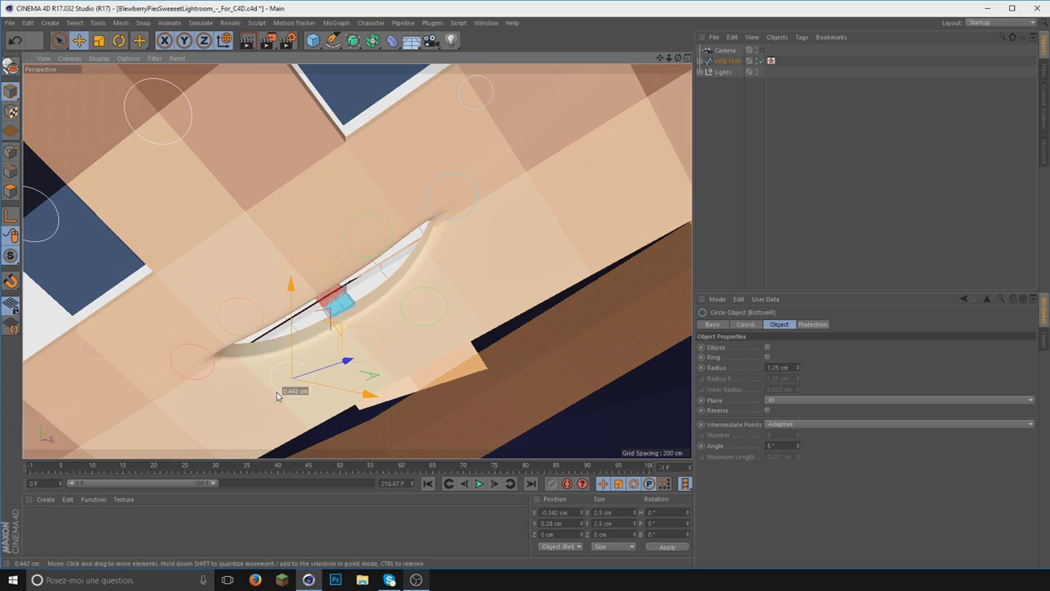
left_click_drag(688, 70, 416, 250)
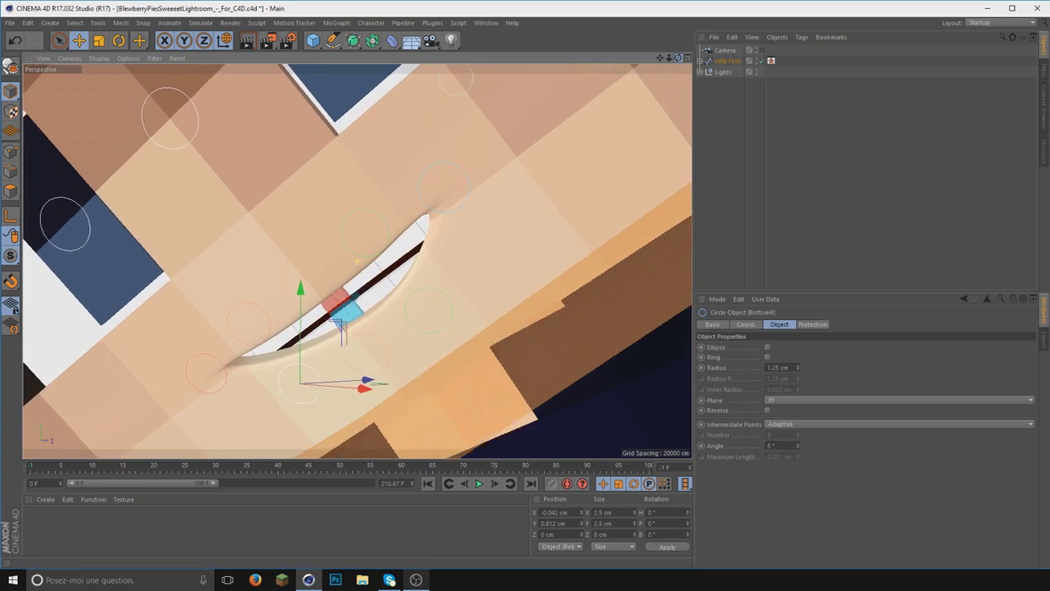
left_click(386, 253)
left_click(386, 254)
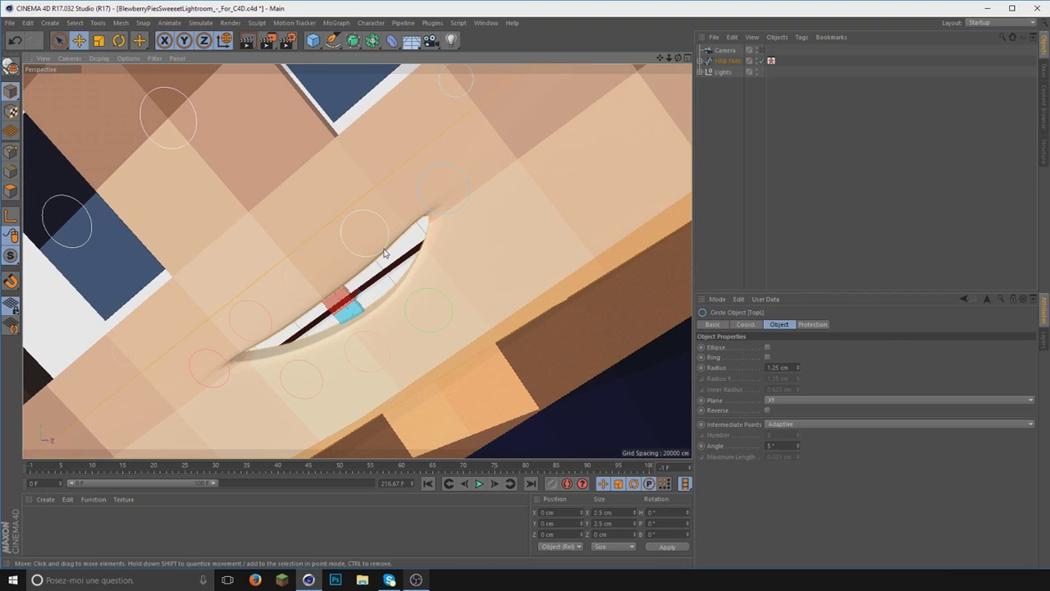
mouse_move(386, 254)
left_mouse_down()
mouse_move(382, 263)
mouse_move(382, 243)
left_mouse_up()
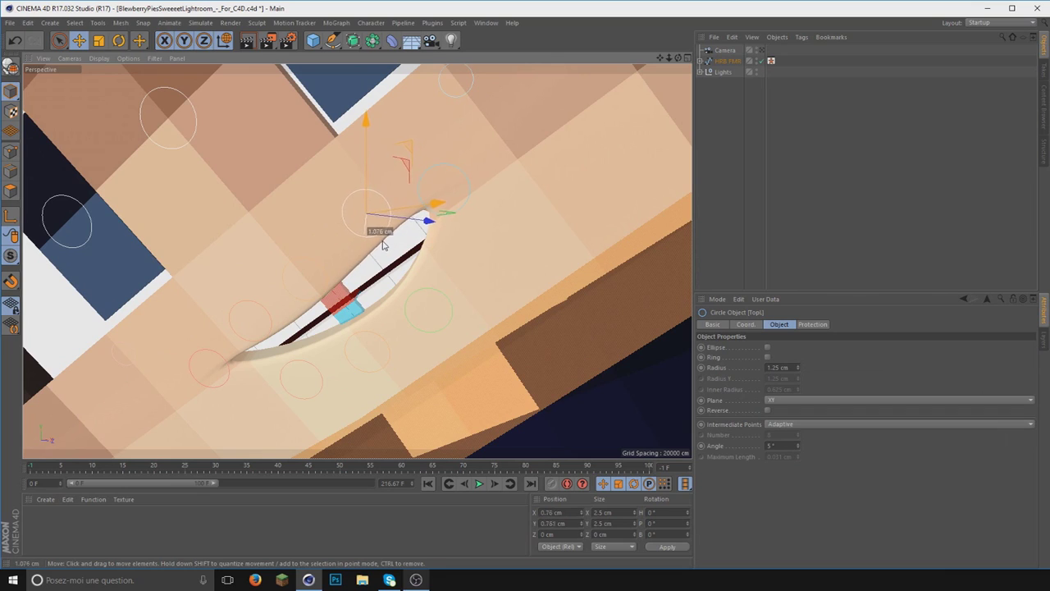
scroll(382, 243, "down", 5)
scroll(211, 332, "down", 3)
left_click(601, 184)
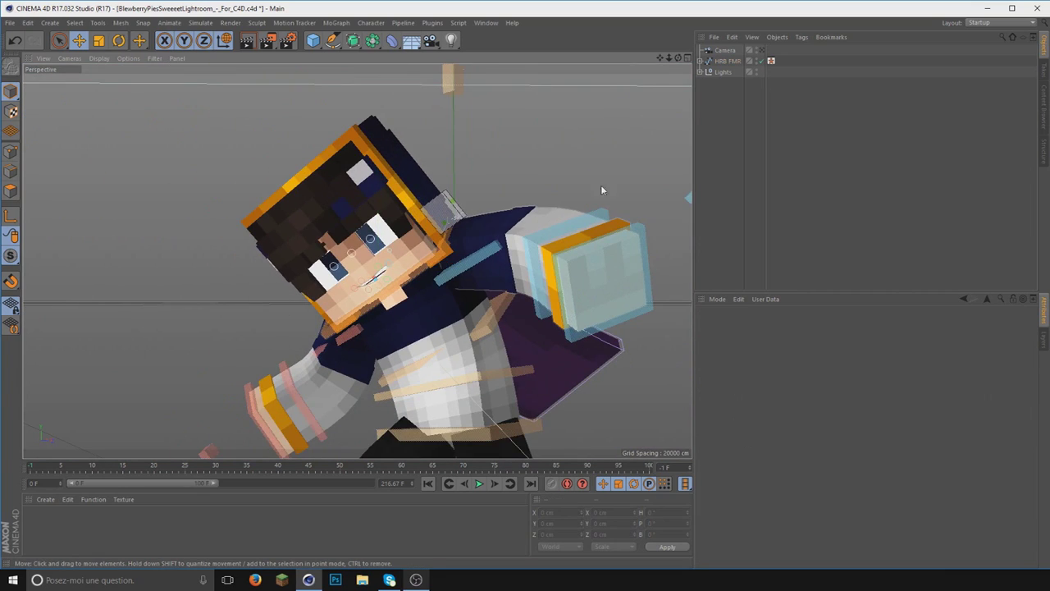
Step: Select the Pupils Control and move it to shift both pupils' gaze
scroll(394, 230, "up", 3)
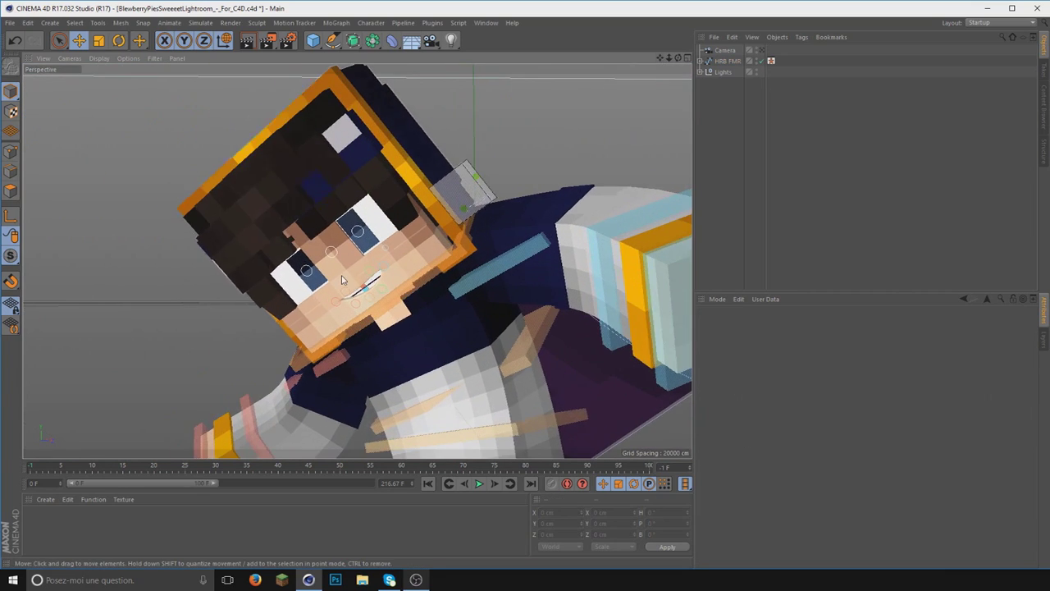
scroll(353, 250, "up", 2)
scroll(326, 237, "up", 2)
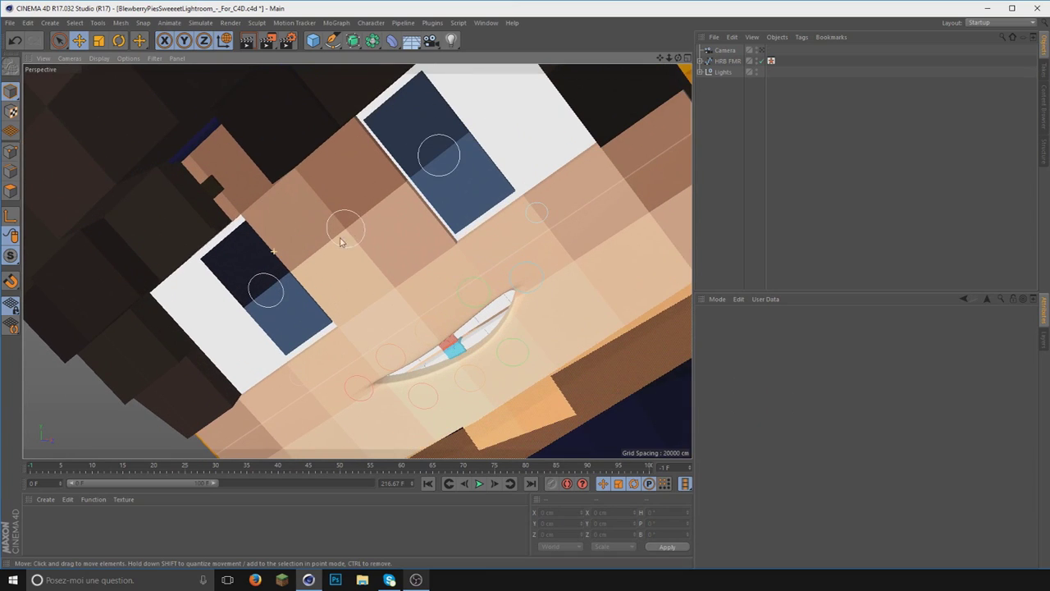
left_click(365, 227)
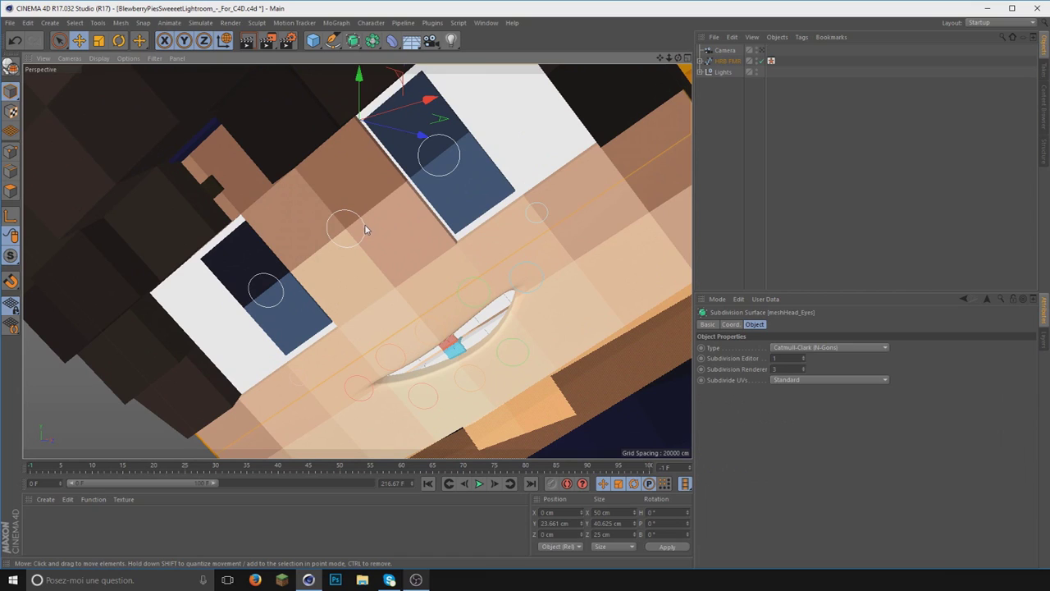
left_click(365, 230)
mouse_move(364, 226)
left_mouse_down()
mouse_move(367, 243)
mouse_move(338, 287)
mouse_move(407, 254)
mouse_move(411, 235)
mouse_move(389, 235)
mouse_move(602, 149)
mouse_move(641, 111)
left_mouse_up()
Step: Fine-tune both pupils slightly lower while viewing through the scene camera
scroll(390, 236, "down", 5)
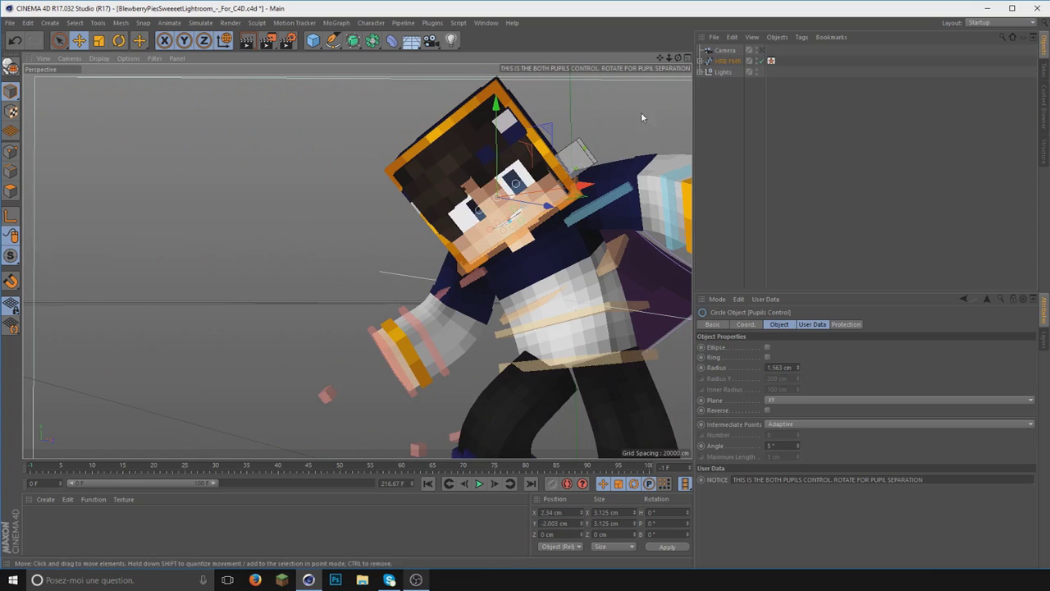
left_click(765, 54)
left_click(764, 54)
left_click_drag(451, 230, 462, 222)
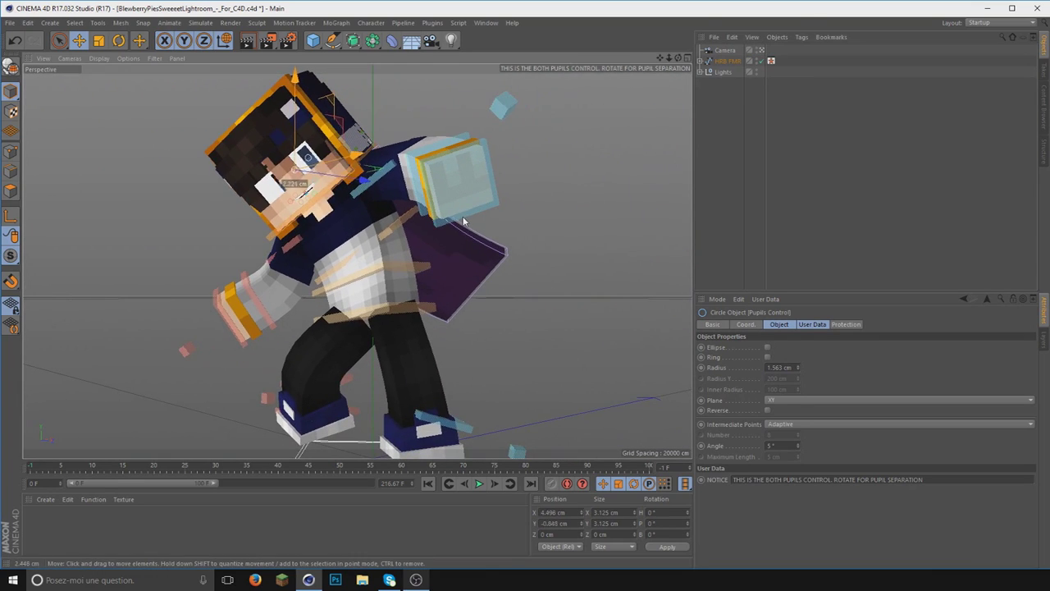
left_click_drag(463, 223, 456, 226)
left_click(763, 54)
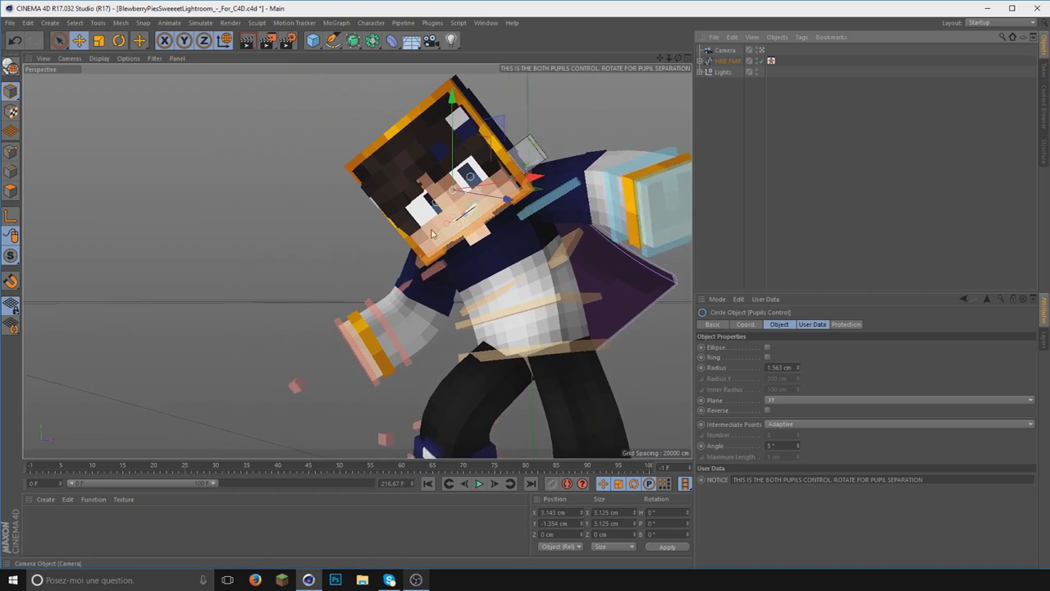
Step: Move Pupil R down and left on its own, then deselect it
scroll(510, 180, "up", 5)
scroll(479, 249, "up", 5)
scroll(482, 281, "up", 3)
left_click(472, 295)
left_click_drag(472, 295, 442, 317)
scroll(654, 164, "down", 5)
scroll(654, 164, "down", 5)
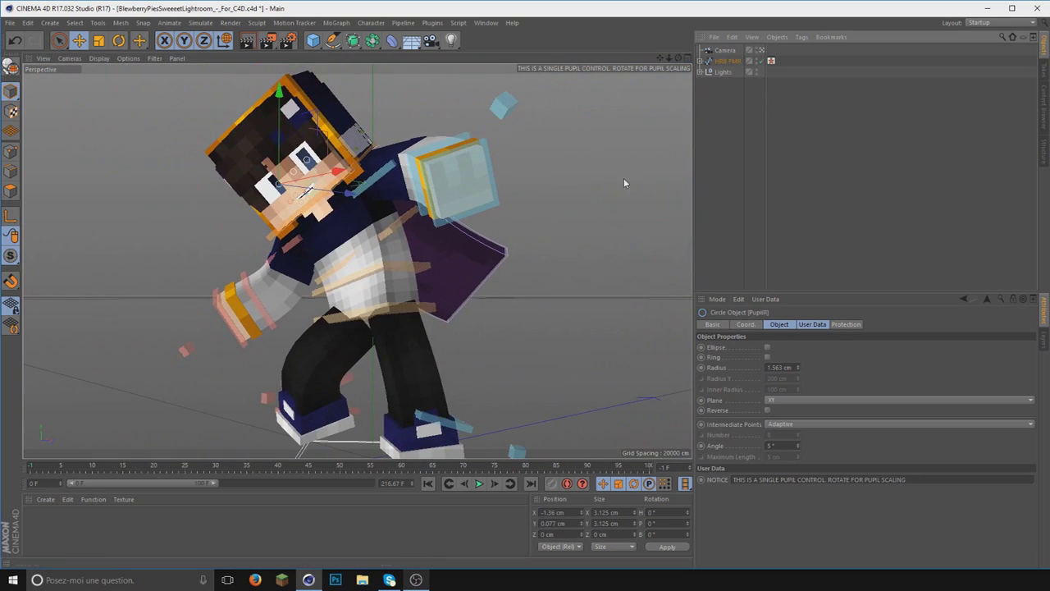
left_click(557, 222)
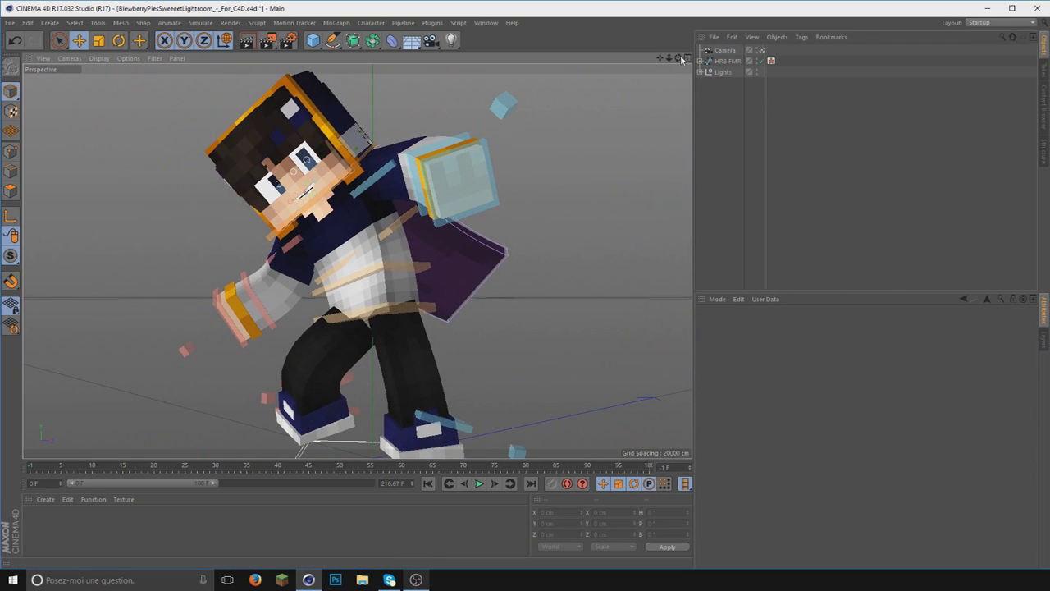
Step: Move the goalLegR control to shift the right foot, viewing from an orbited angle
left_click_drag(678, 57, 648, 62)
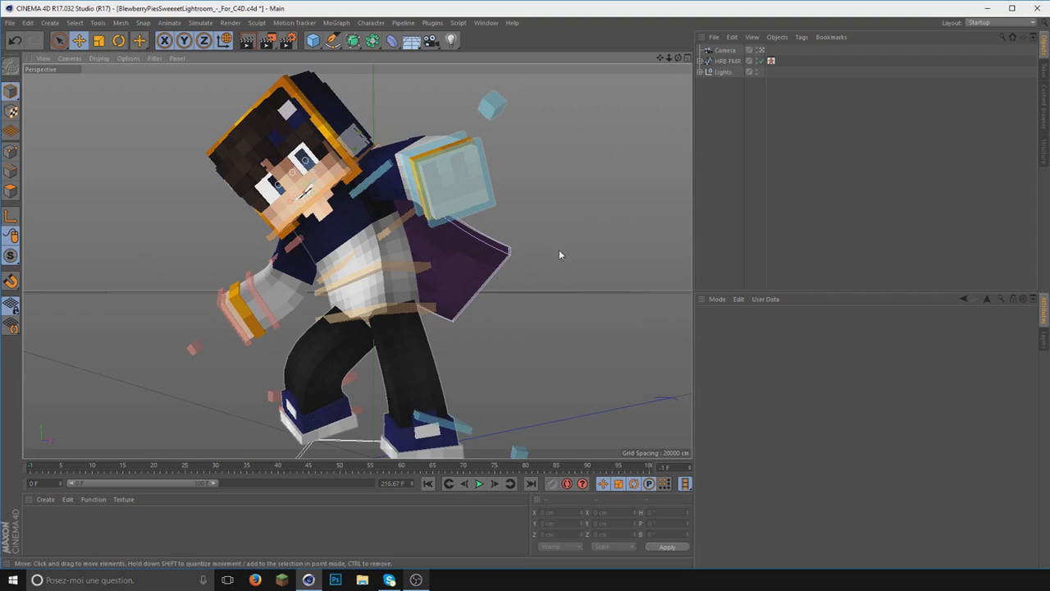
left_click_drag(351, 412, 365, 383)
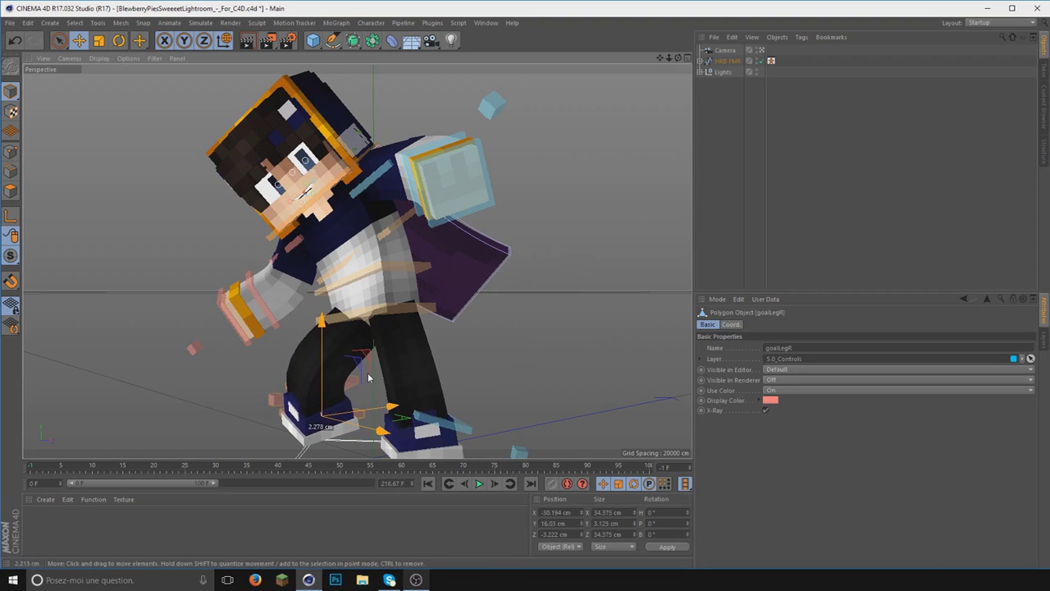
left_click(531, 345)
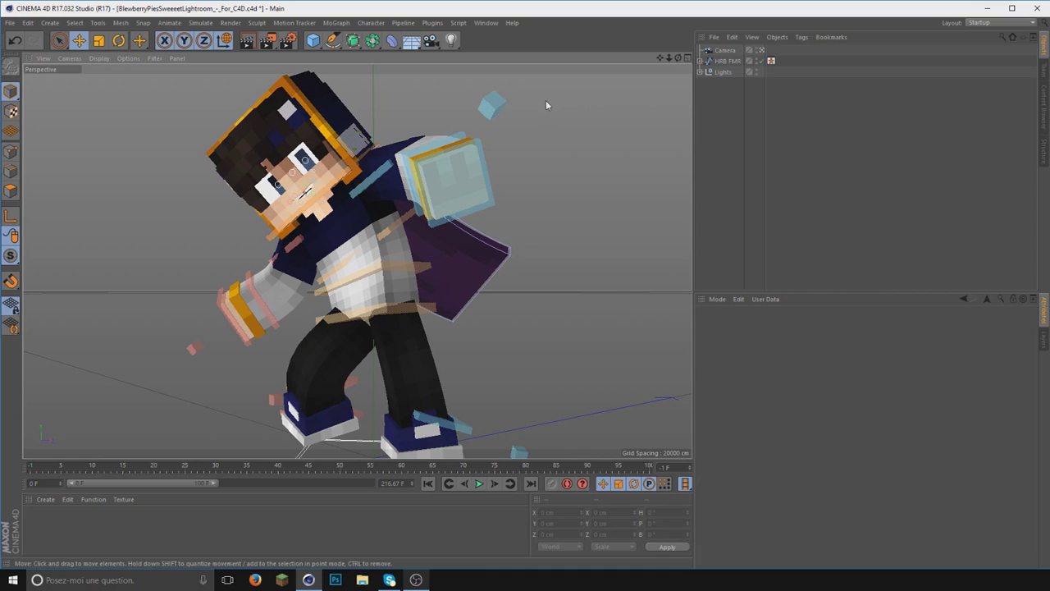
left_click_drag(680, 57, 672, 61)
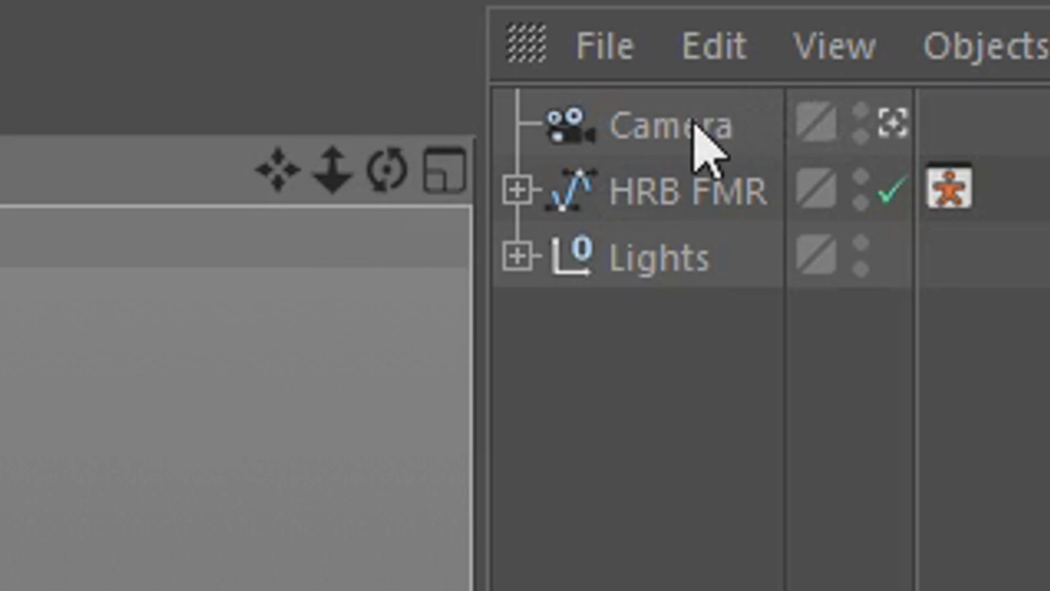
Step: Give the scene camera a 15 mm lens and a horizontal field of view of 80.389°
left_click(727, 51)
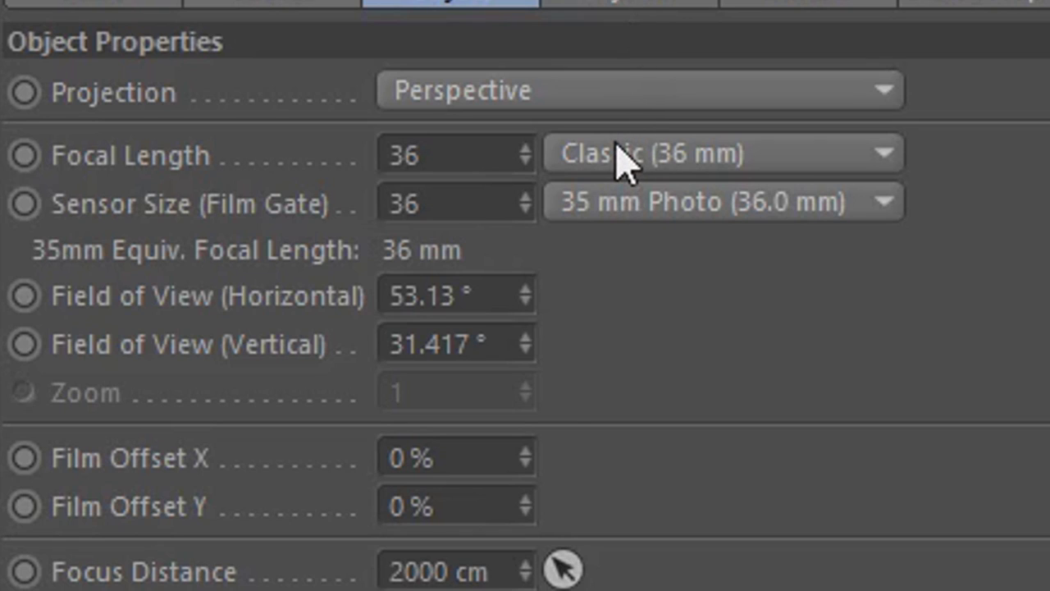
left_click(834, 363)
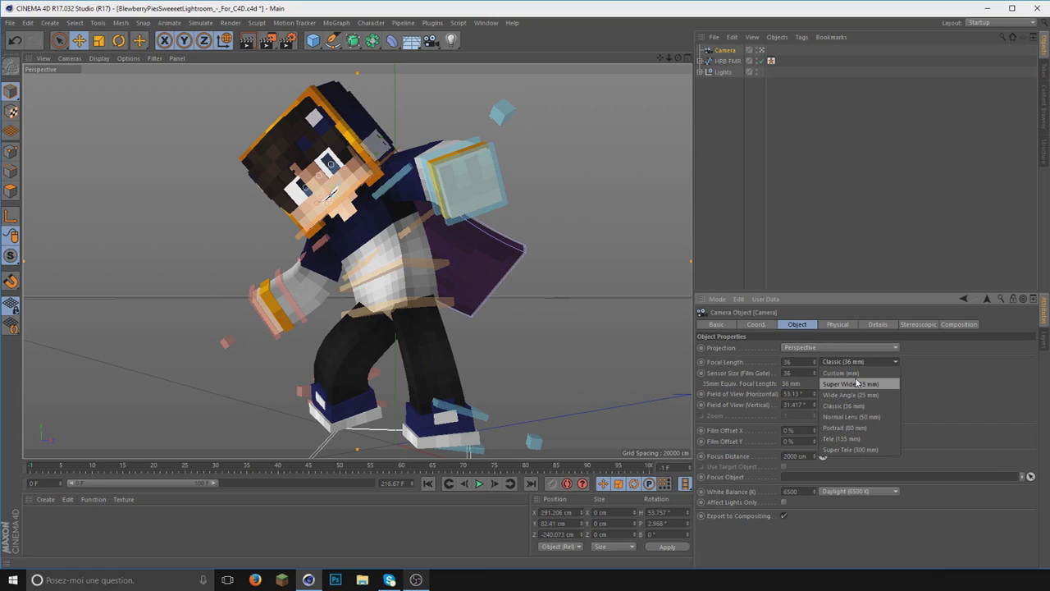
left_click(857, 383)
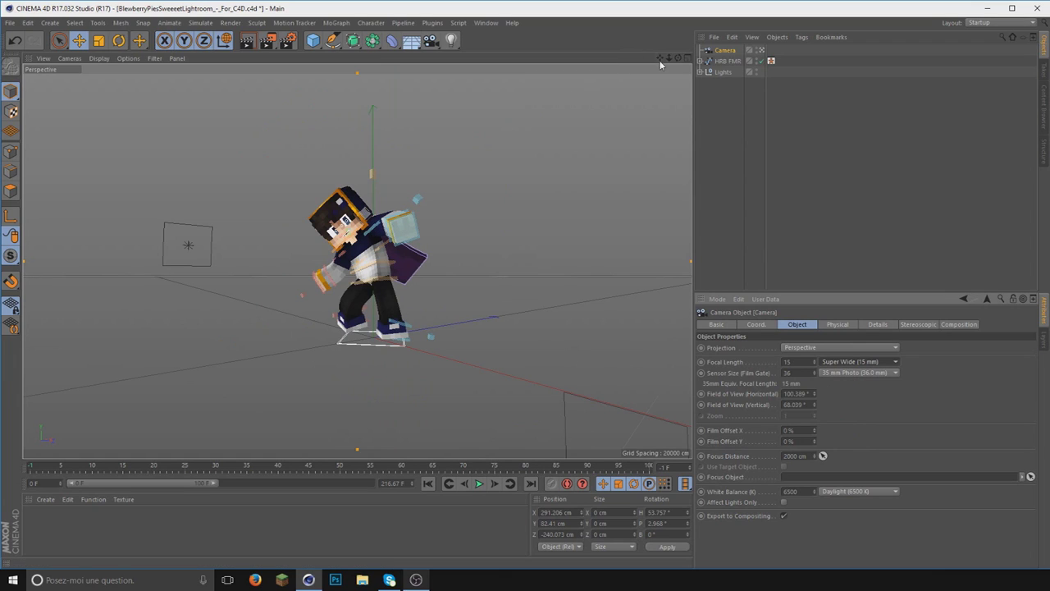
left_click_drag(669, 58, 670, 63)
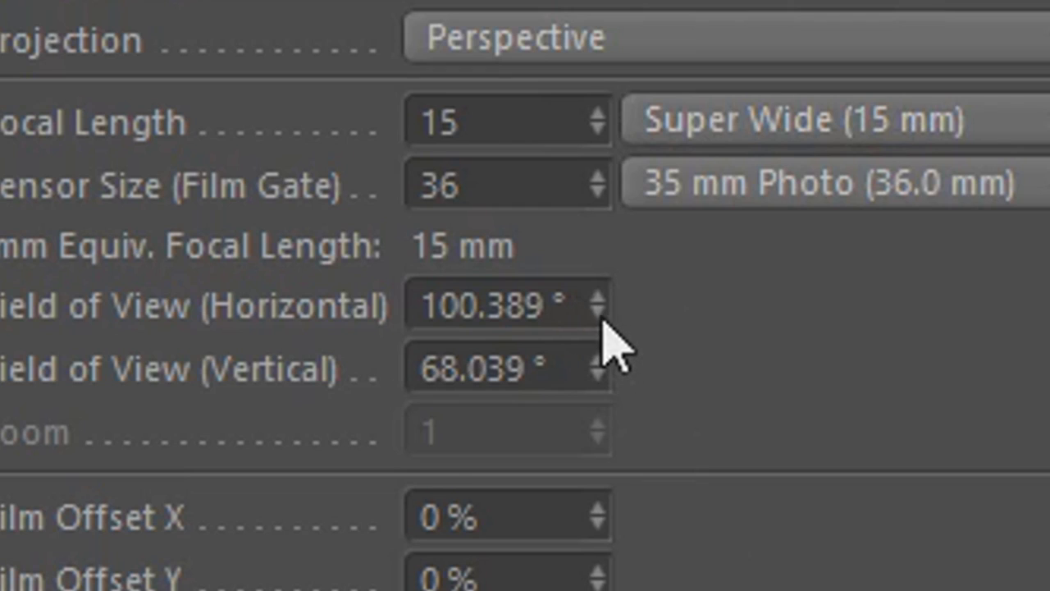
left_click_drag(814, 395, 814, 402)
left_click_drag(605, 340, 605, 343)
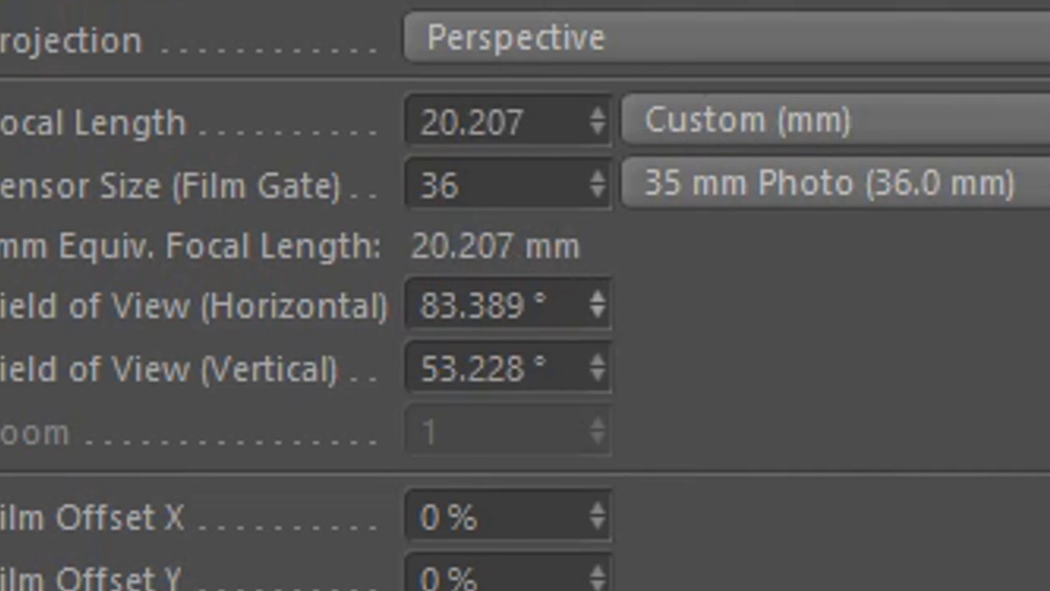
left_click_drag(604, 328, 605, 333)
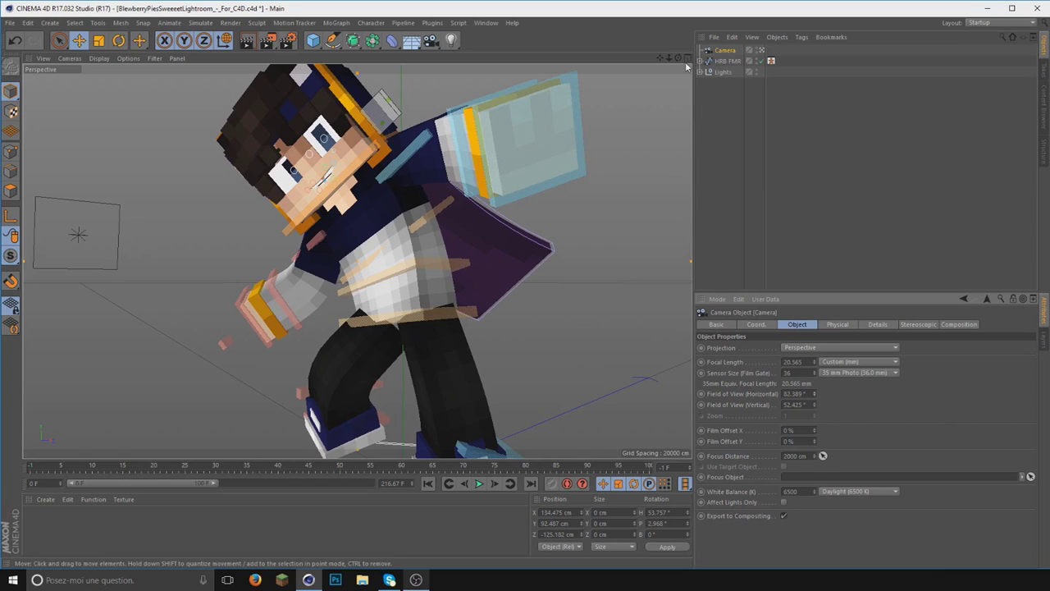
left_click(754, 394)
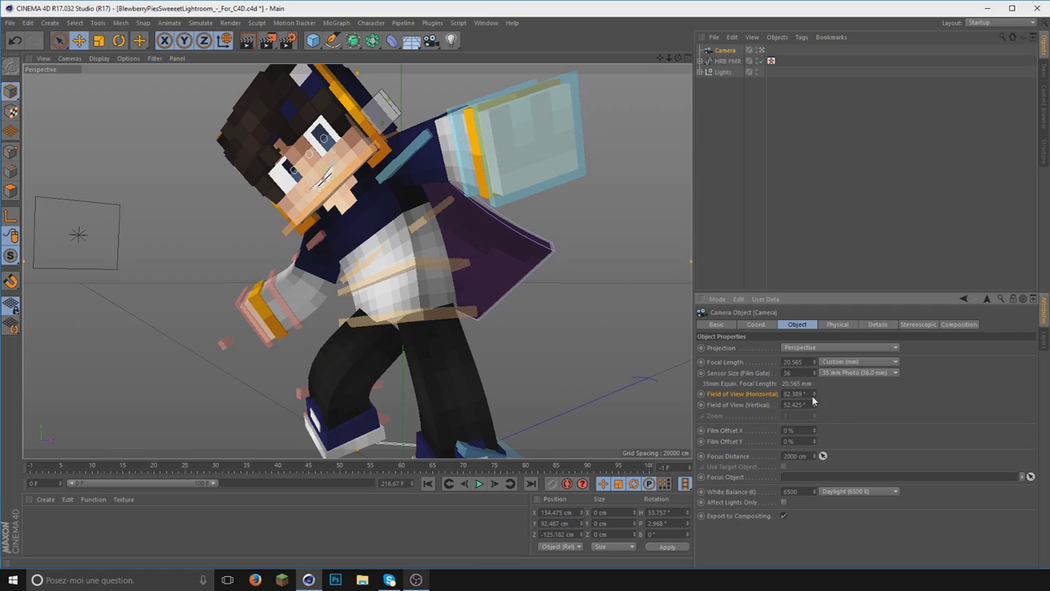
left_click_drag(812, 398, 816, 399)
Step: View the character through the scene camera and nudge the goalLegR foot control once more
mouse_move(678, 59)
left_mouse_down()
mouse_move(669, 58)
mouse_move(736, 42)
left_mouse_up()
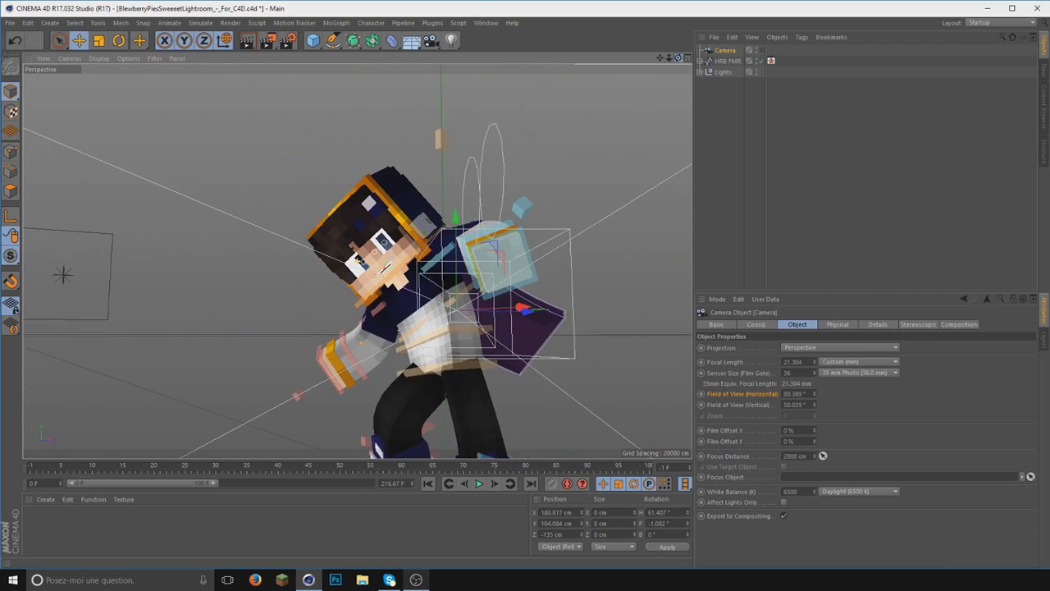
left_click(761, 50)
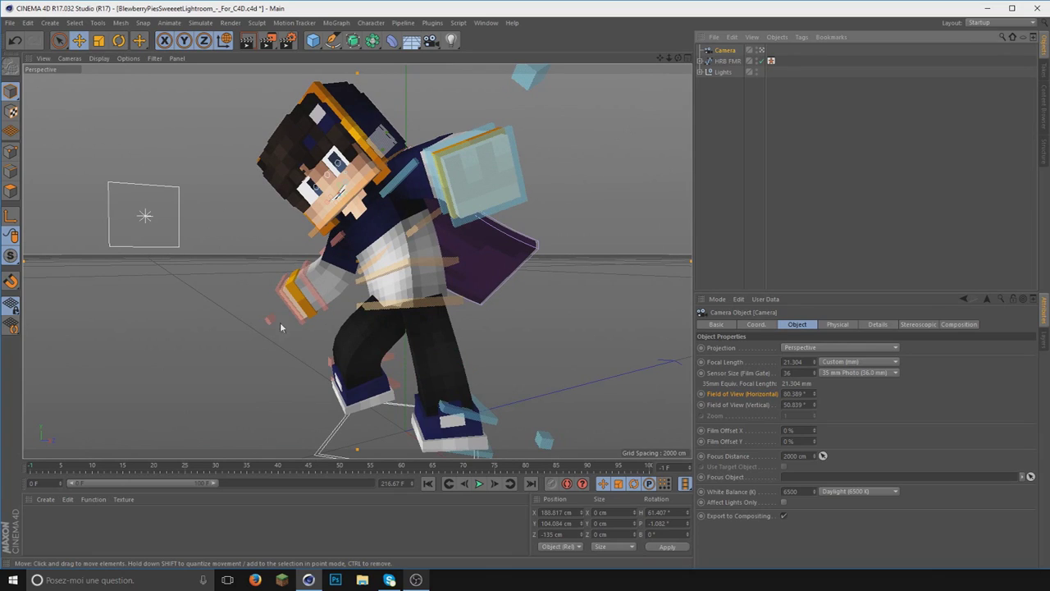
left_click_drag(374, 398, 366, 416)
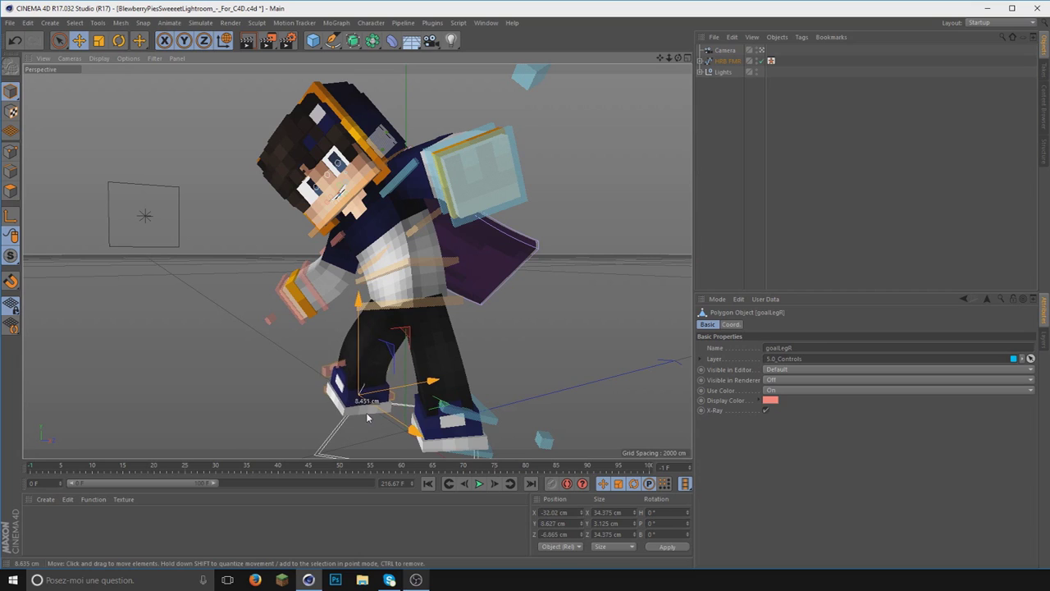
left_click(149, 164)
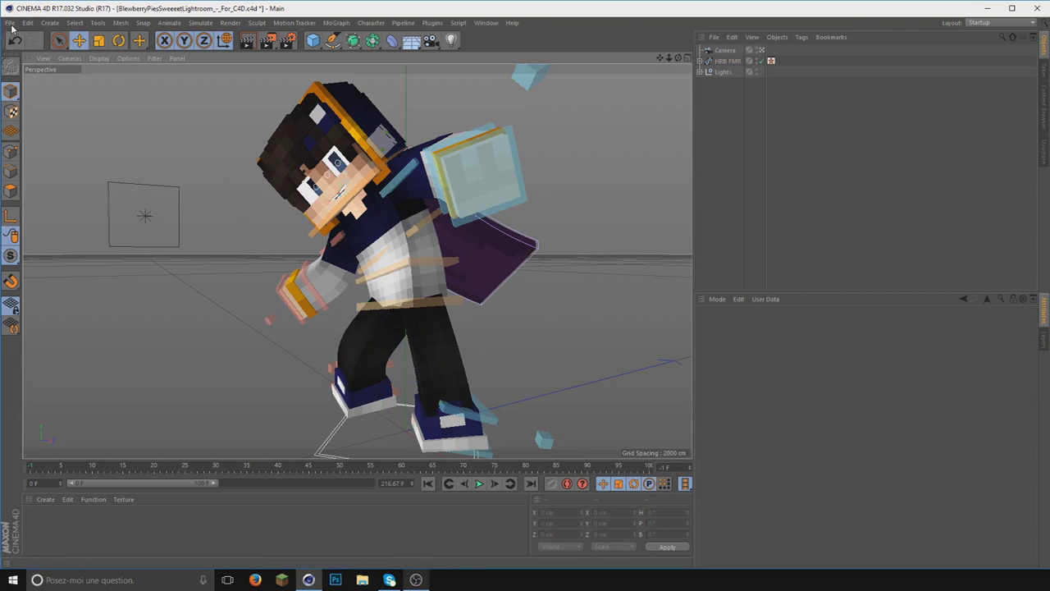
Step: Open the EpeeFerTutoriel.lib4d library and add the iron_sword model to the scene
left_click(10, 23)
left_click(287, 220)
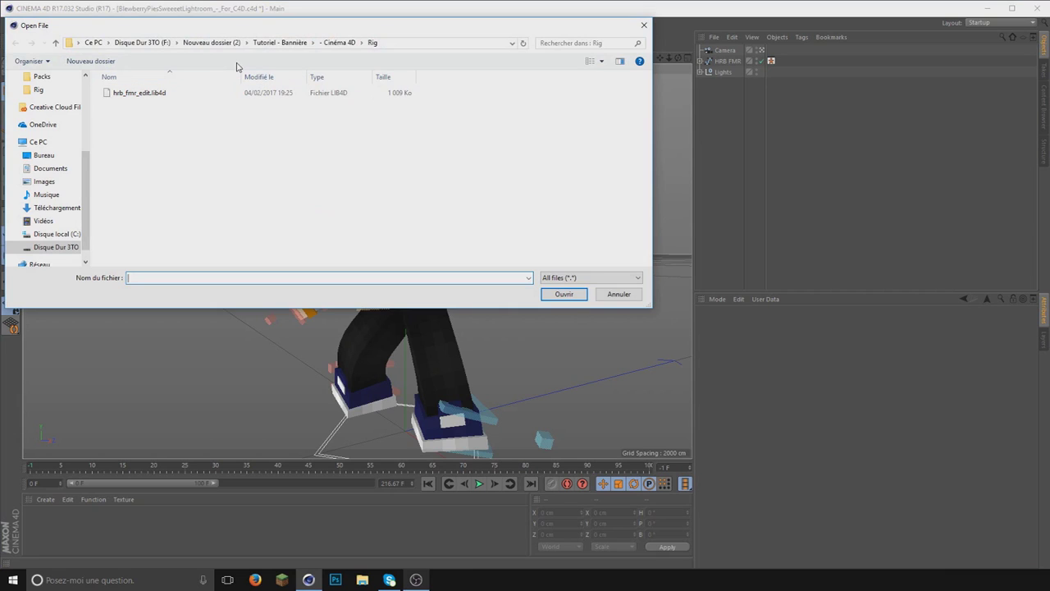
key("Escape")
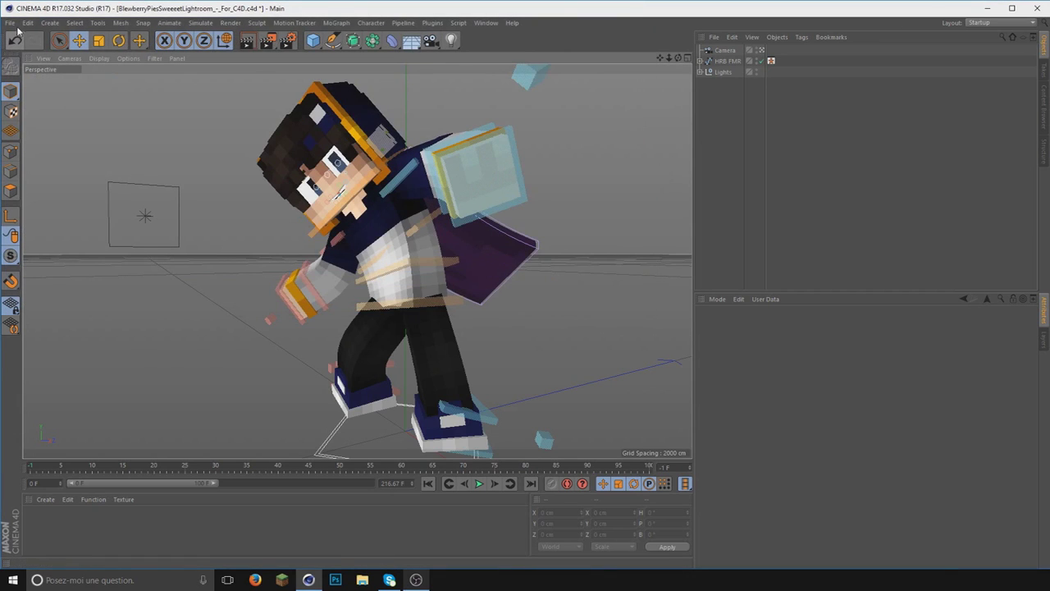
left_click(12, 23)
left_click(33, 50)
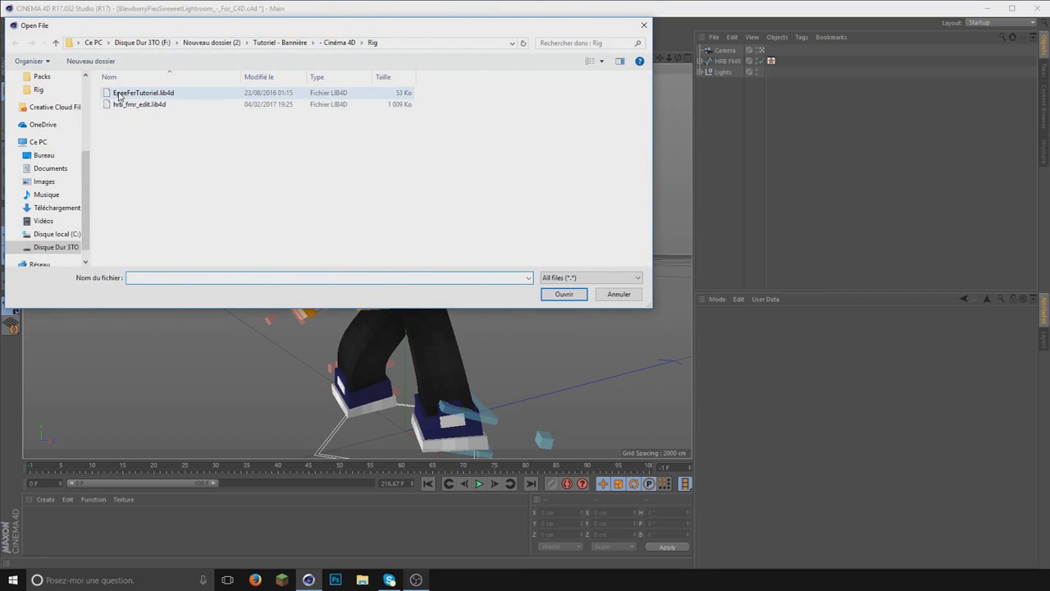
double_click(119, 94)
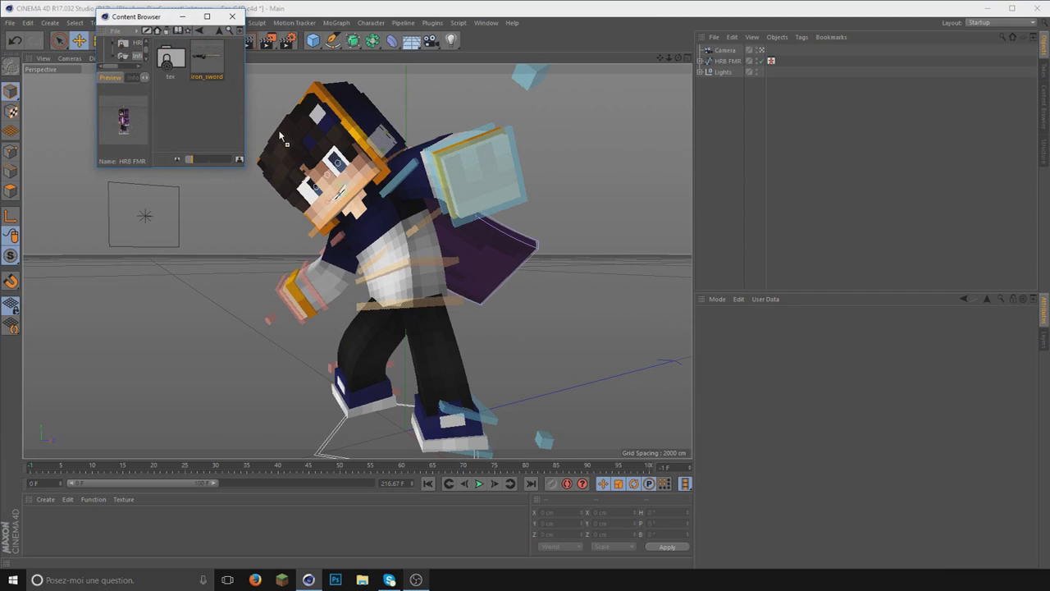
left_click_drag(279, 134, 280, 135)
left_click(232, 16)
Step: Move the iron_sword up into the character's hand and rotate it to match the grip
left_click_drag(470, 210, 344, 75)
left_click(118, 40)
mouse_move(204, 304)
left_mouse_down()
mouse_move(260, 337)
mouse_move(284, 242)
left_mouse_up()
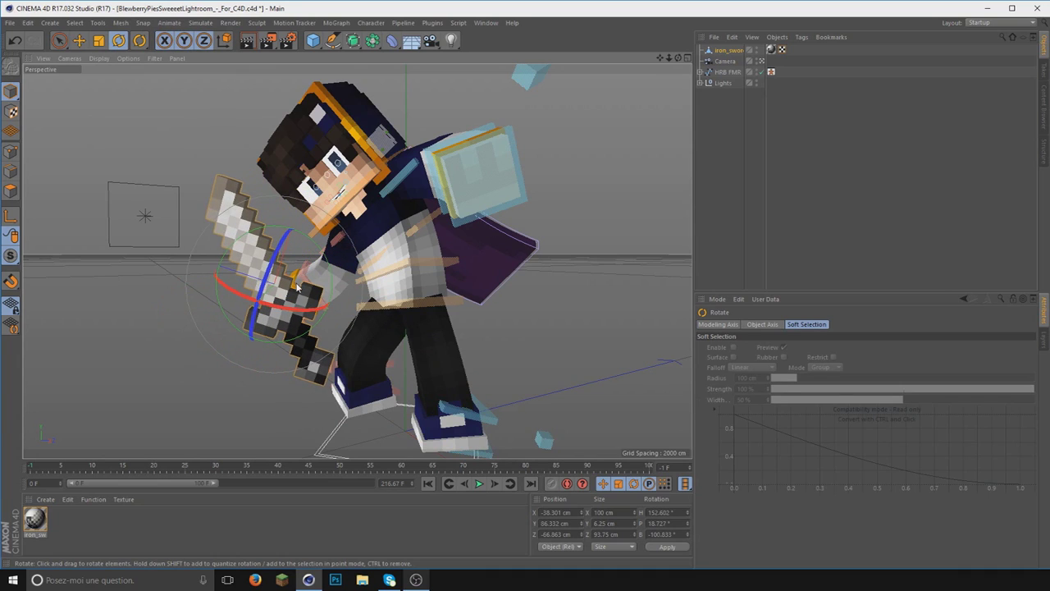
Step: Slide the sword about 13.25 cm along X and along Z into the grip
left_click(79, 40)
mouse_move(296, 277)
left_mouse_down()
mouse_move(274, 293)
mouse_move(331, 271)
left_mouse_up()
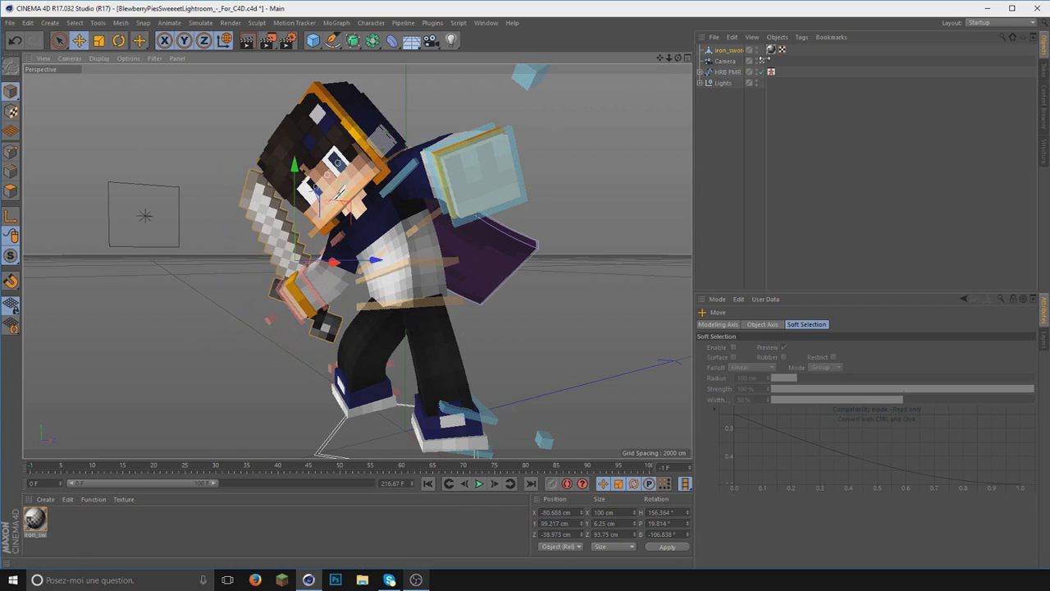
mouse_move(337, 194)
left_mouse_down()
mouse_move(357, 260)
mouse_move(328, 279)
left_mouse_up()
scroll(328, 279, "up", 3)
left_click_drag(279, 330, 326, 336)
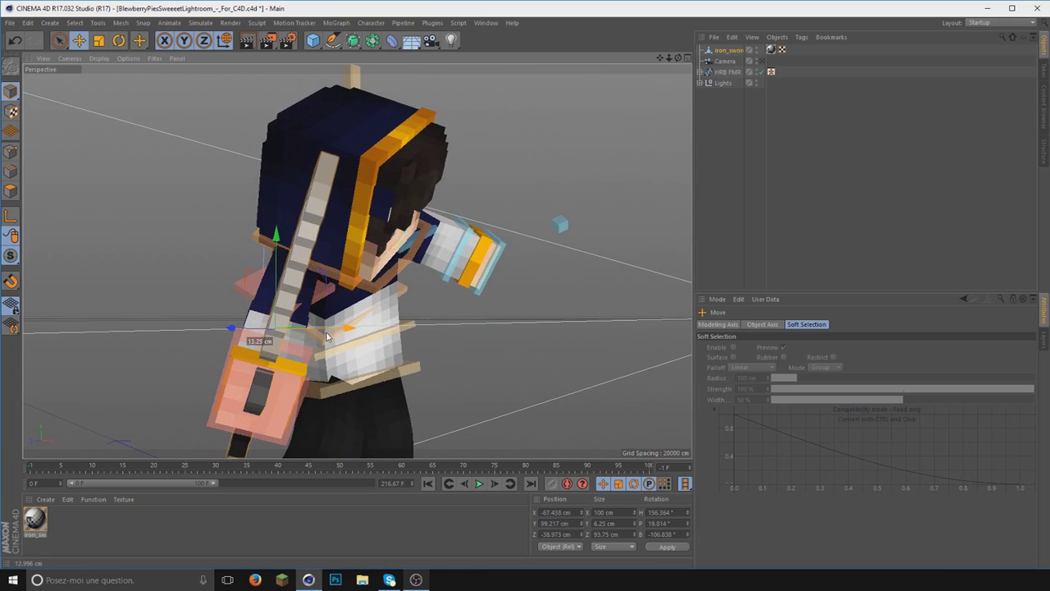
left_click_drag(236, 328, 252, 329)
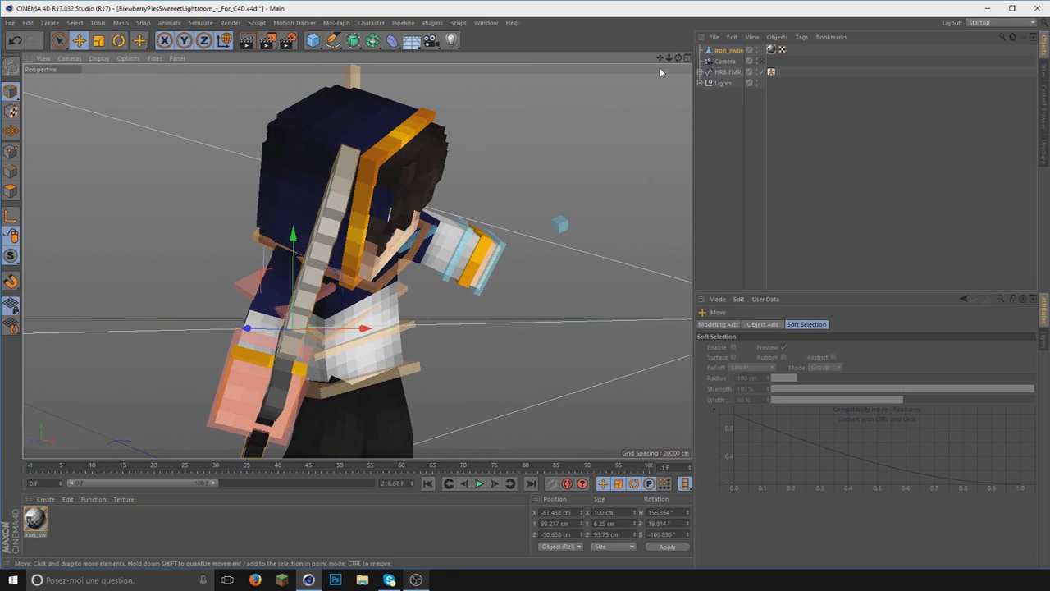
mouse_move(658, 73)
left_mouse_down()
mouse_move(534, 235)
mouse_move(533, 222)
left_mouse_up()
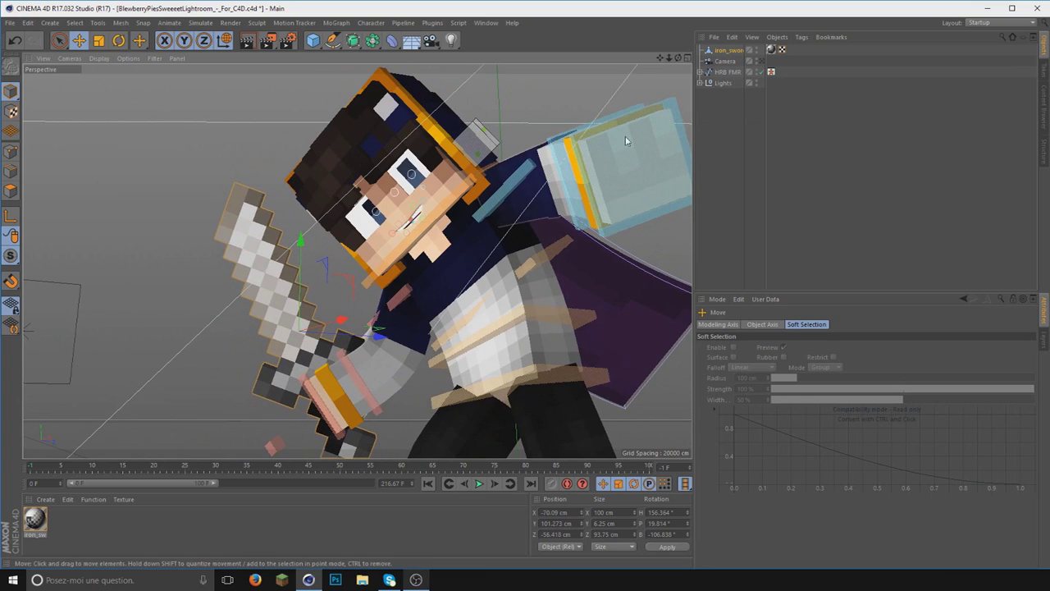
left_click(760, 61)
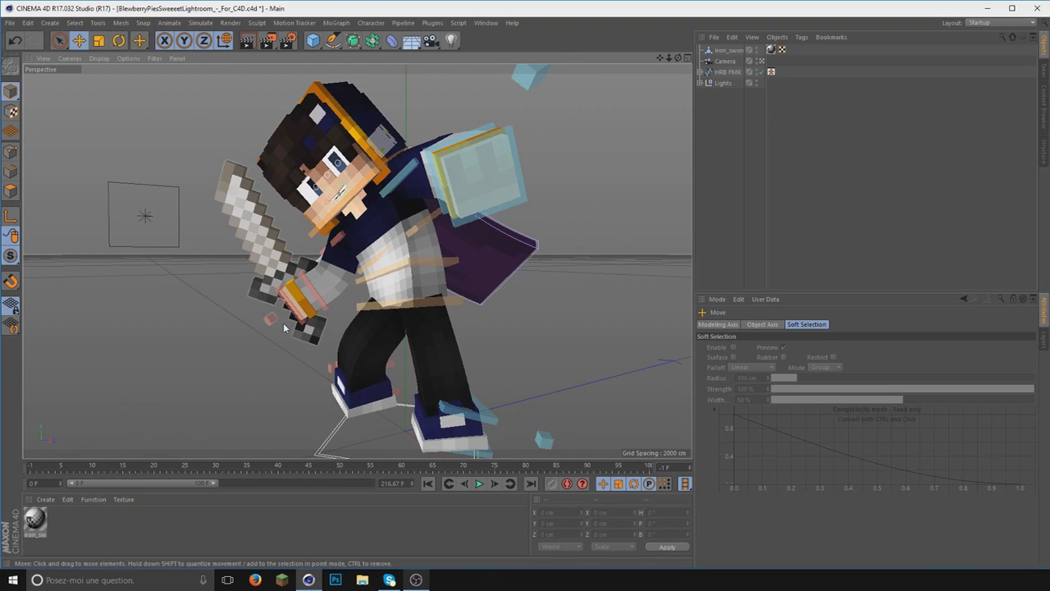
Step: Select the sword blade's polygons, then return to object mode and deselect without changes
left_click(267, 250)
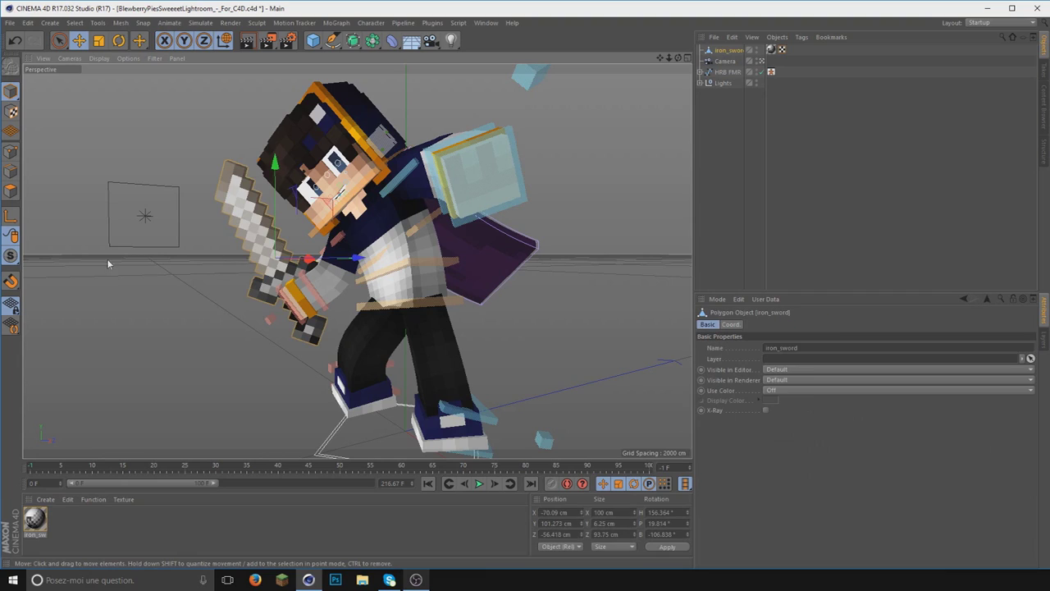
key("9")
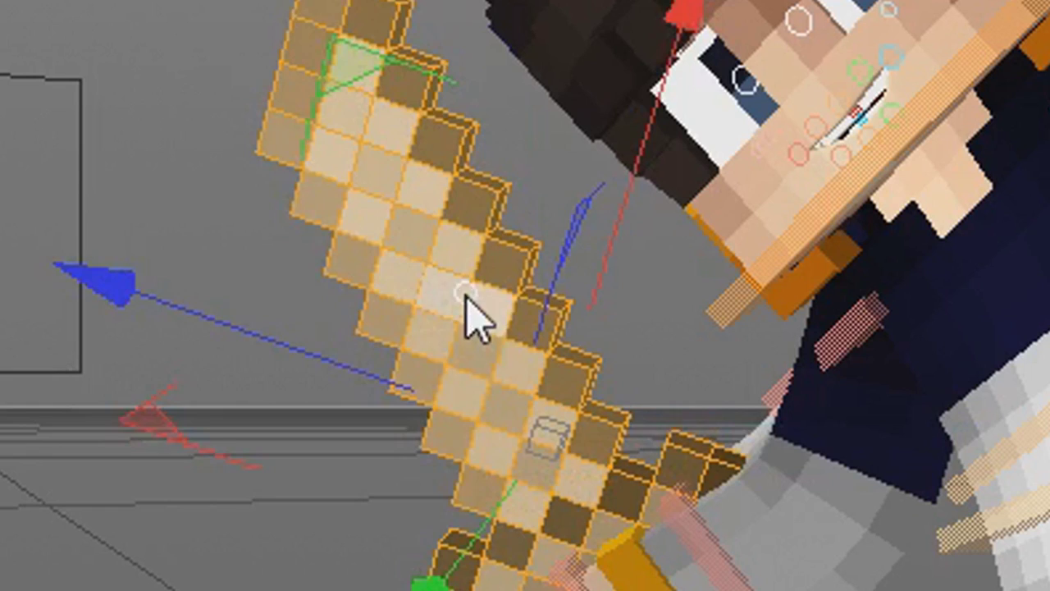
key("ctrl+shift+a")
mouse_move(468, 300)
left_mouse_down()
mouse_move(525, 447)
mouse_move(520, 468)
mouse_move(558, 447)
mouse_move(443, 298)
mouse_move(354, 103)
mouse_move(339, 140)
left_mouse_up()
key("m")
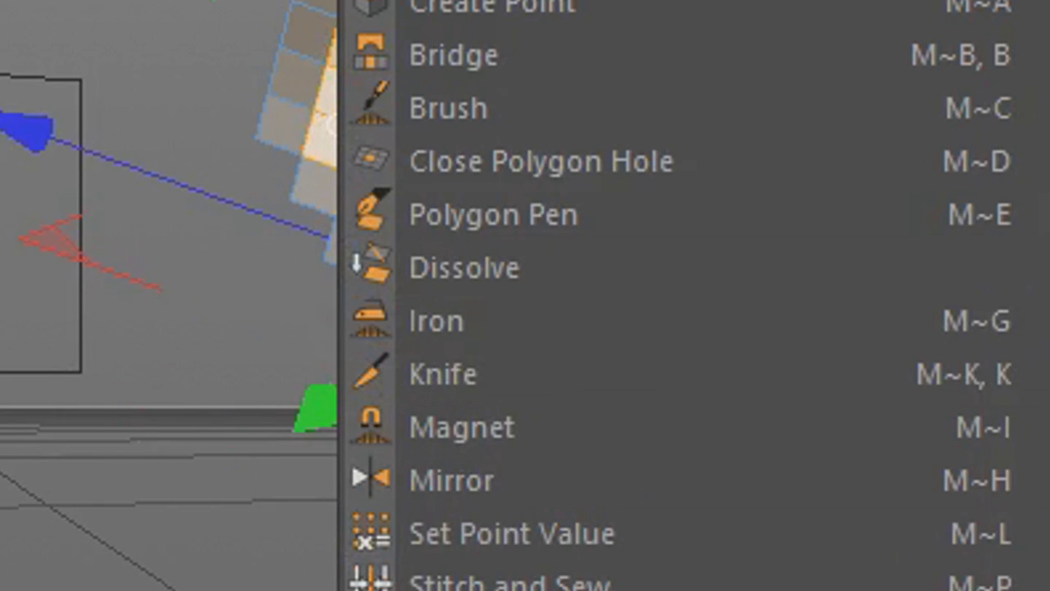
key("Escape")
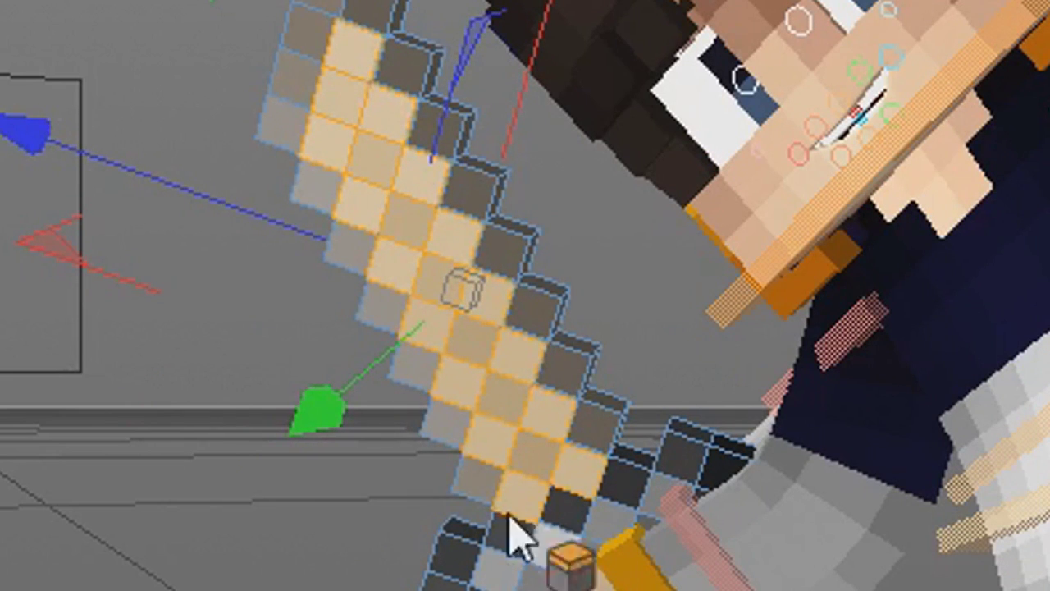
key("Return")
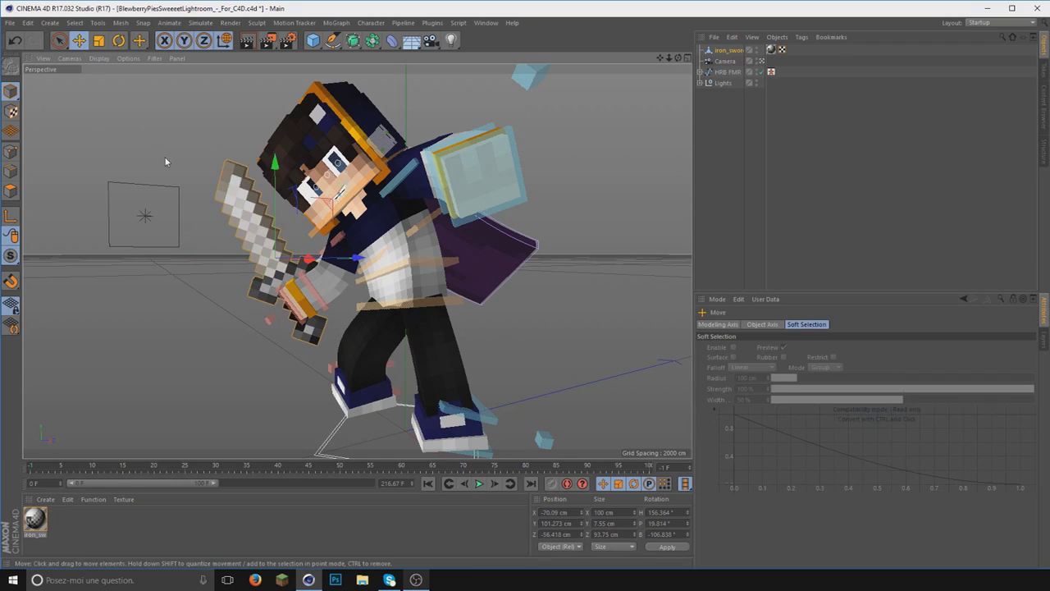
left_click(165, 161)
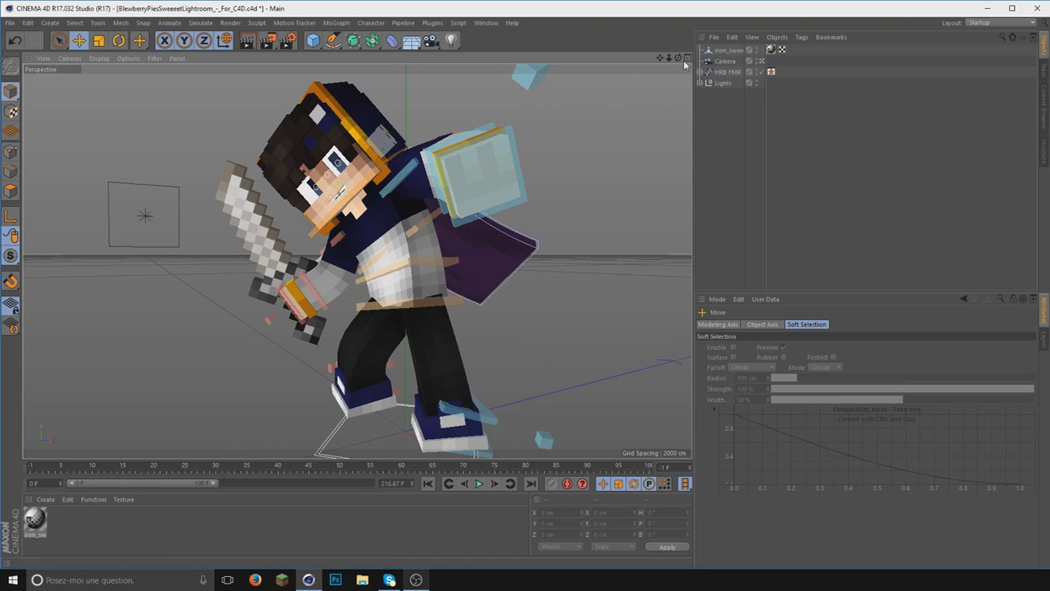
left_click_drag(661, 62, 666, 54)
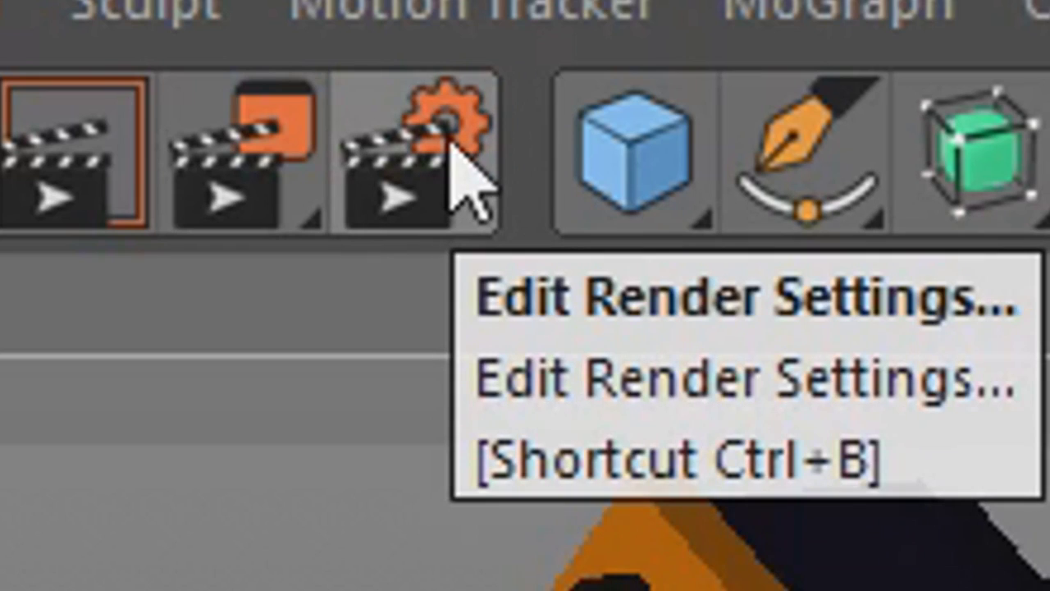
Step: In Render Settings' Save section, browse to the Tutoriel - Bannière Photoshop folder
left_click(450, 132)
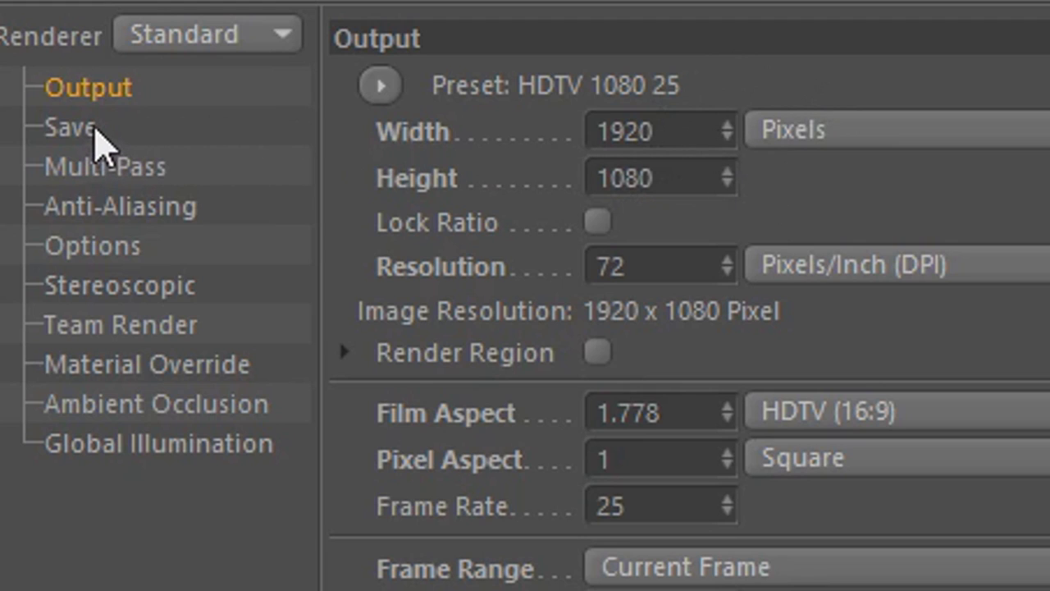
left_click(97, 141)
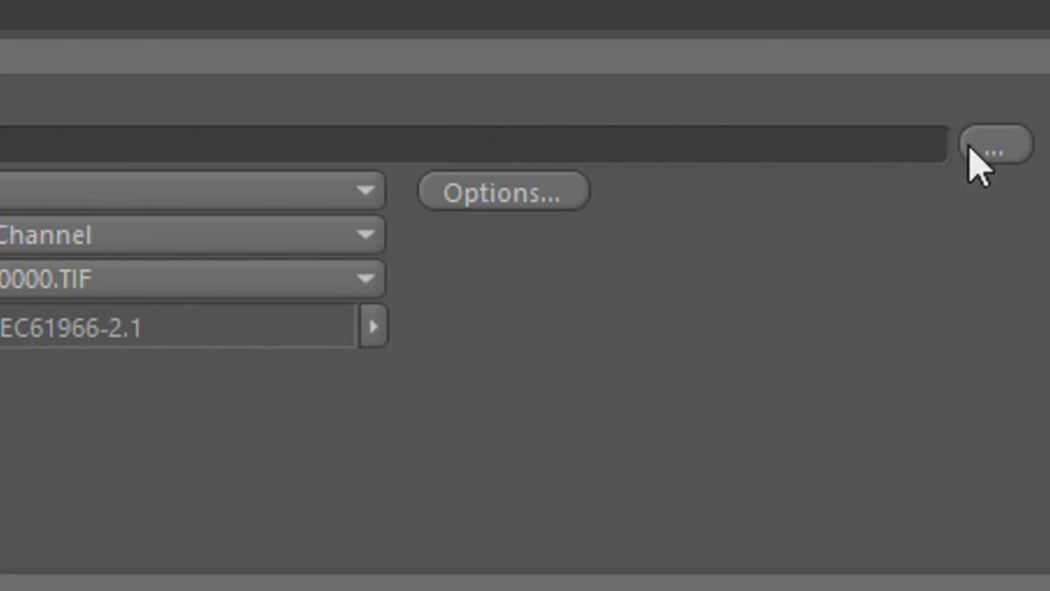
left_click(971, 150)
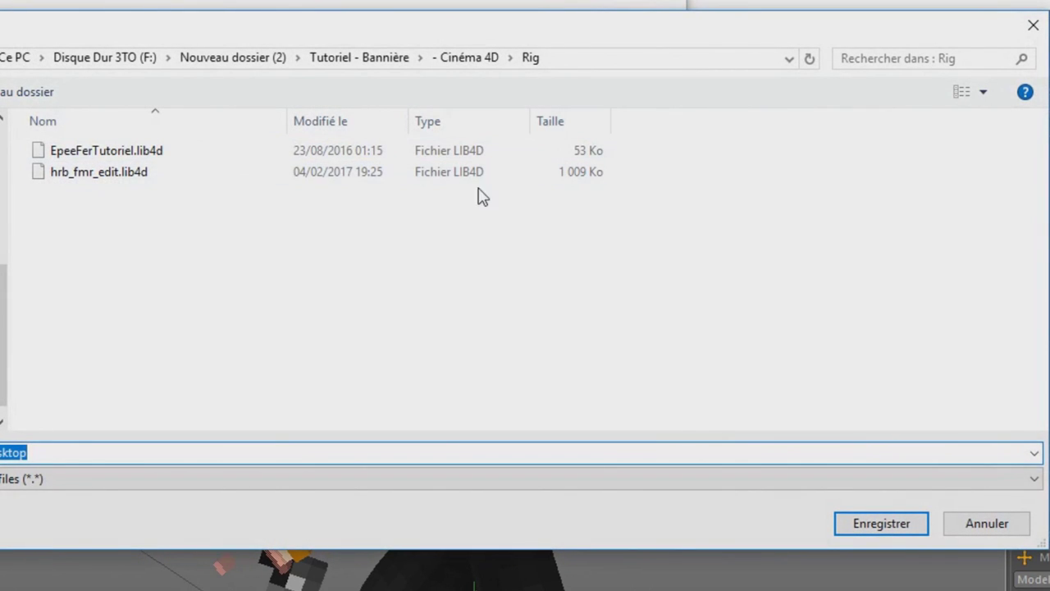
left_click(461, 59)
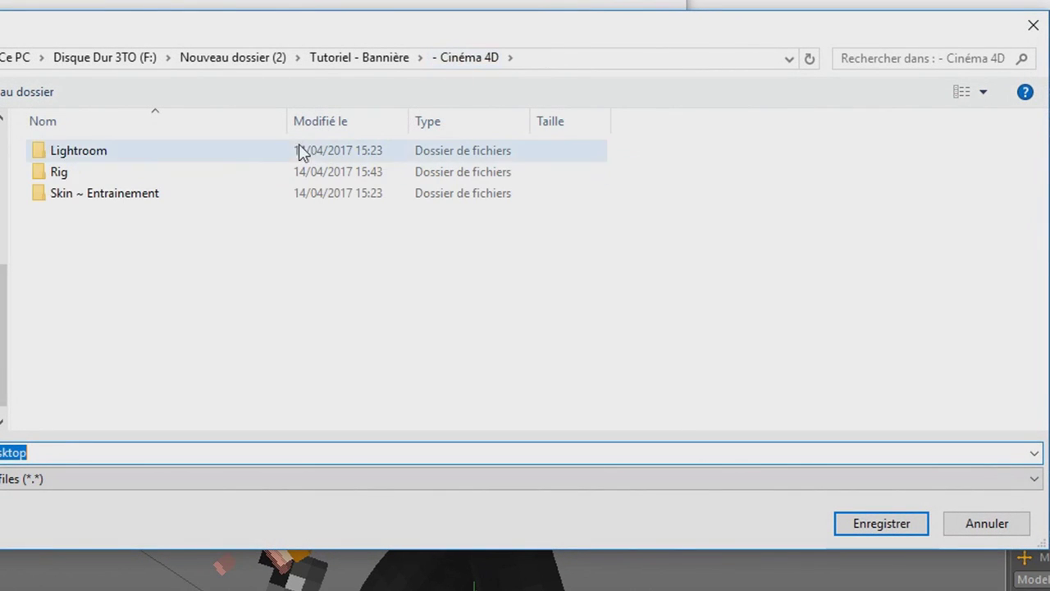
left_click(141, 261)
right_click(141, 260)
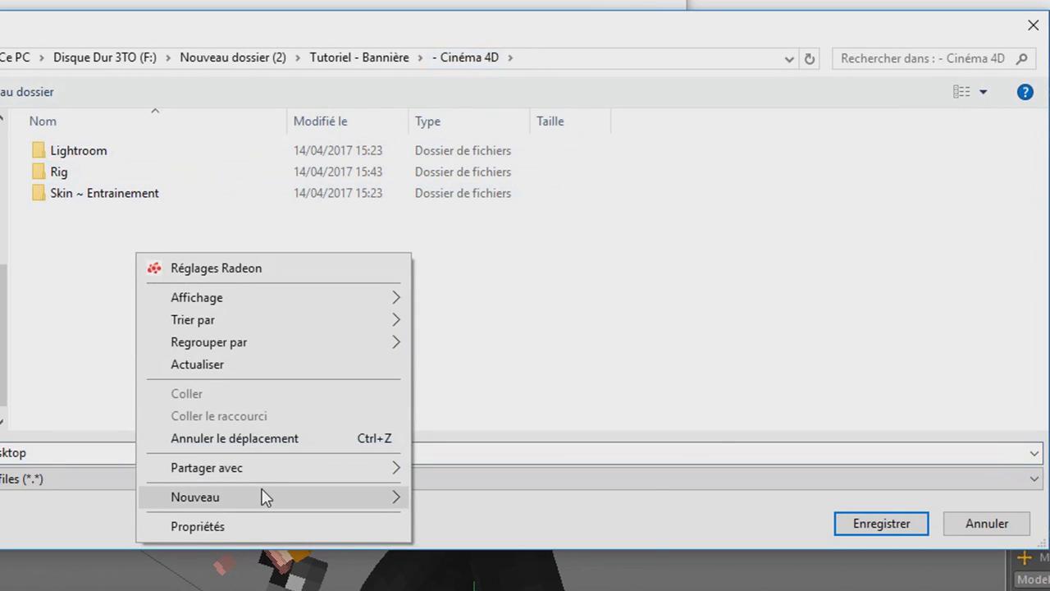
left_click(371, 62)
left_click(371, 62)
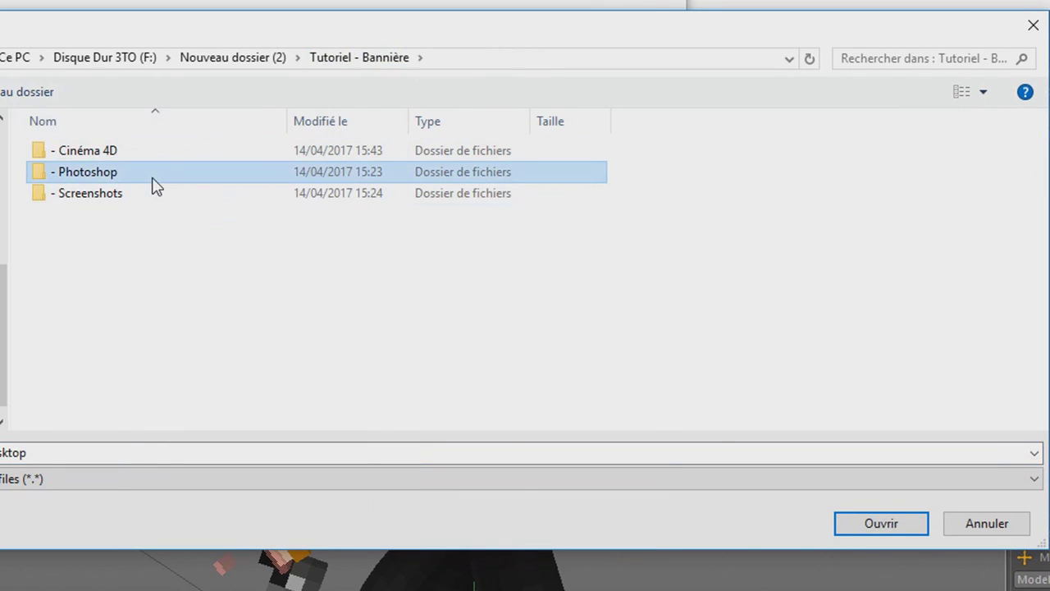
double_click(150, 174)
Step: Create a Rendu Gratuit folder and set the render to save there as 1
right_click(151, 301)
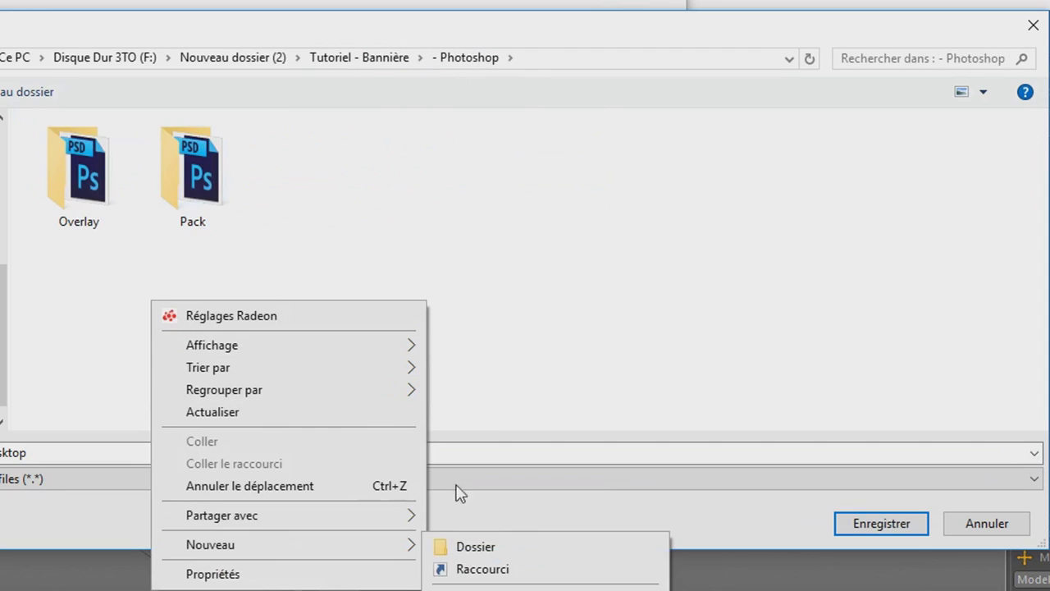
mouse_move(210, 545)
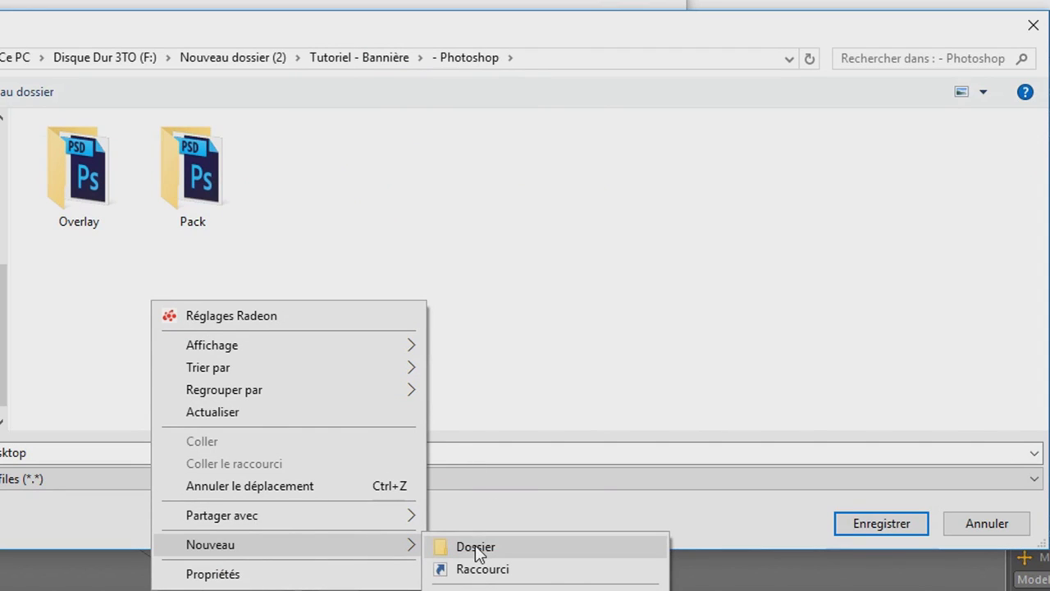
left_click(478, 546)
type("Rendu Gratuit")
key("Return")
left_click(397, 323)
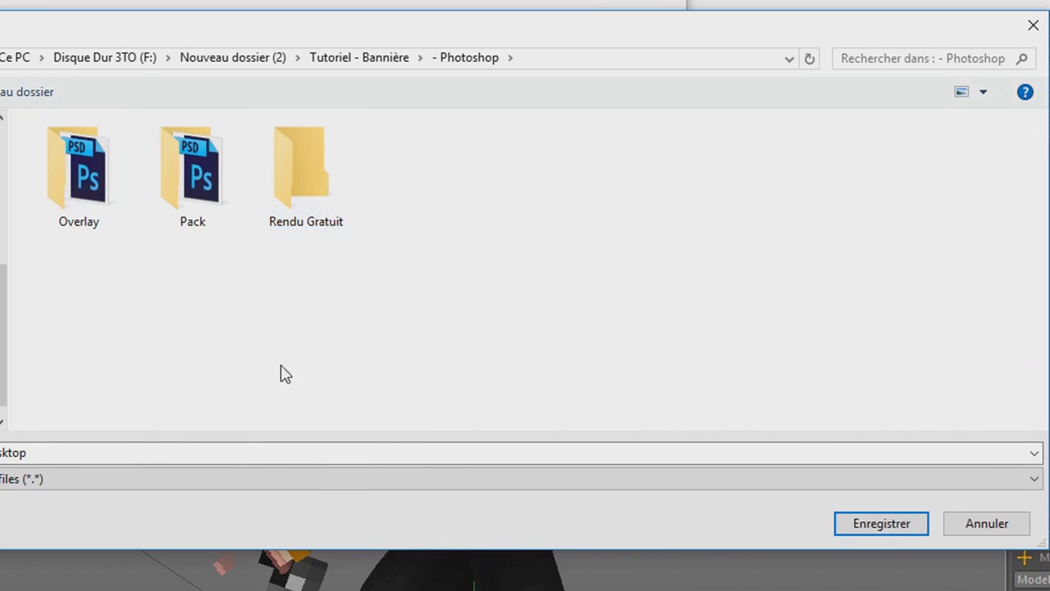
double_click(311, 173)
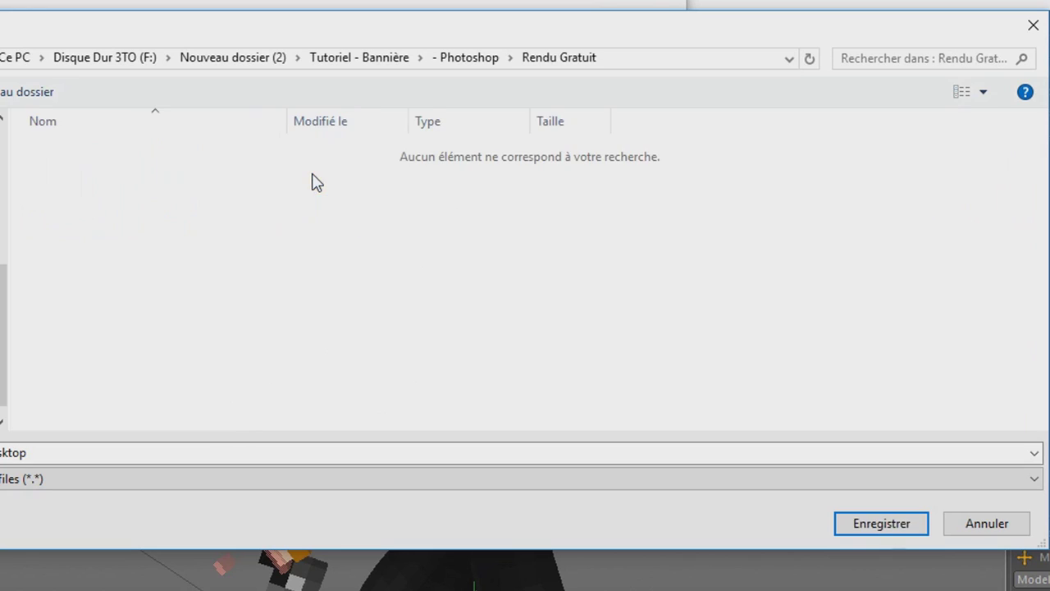
double_click(79, 451)
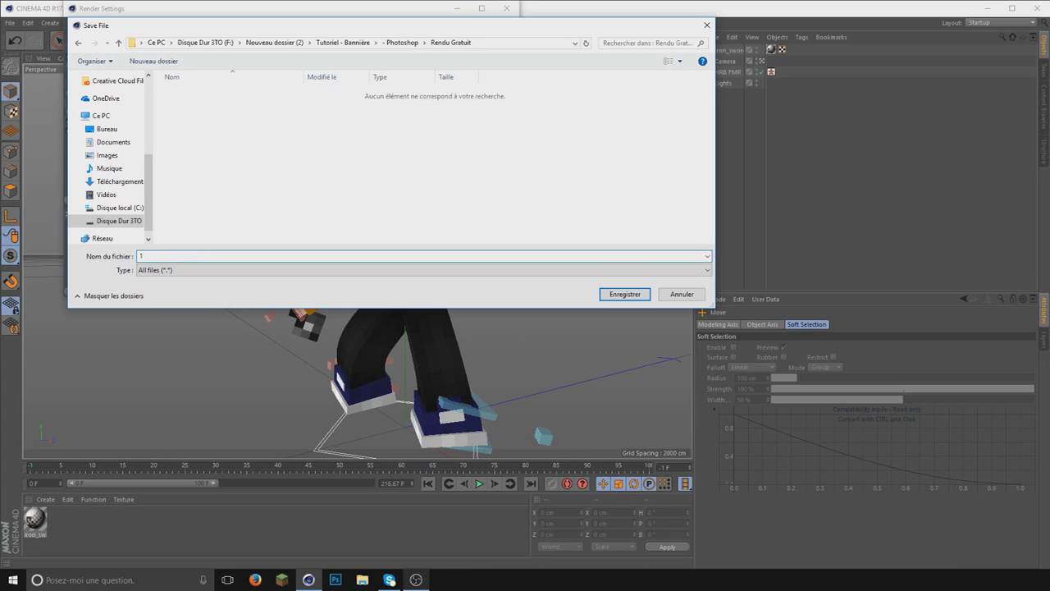
type("1")
key("Return")
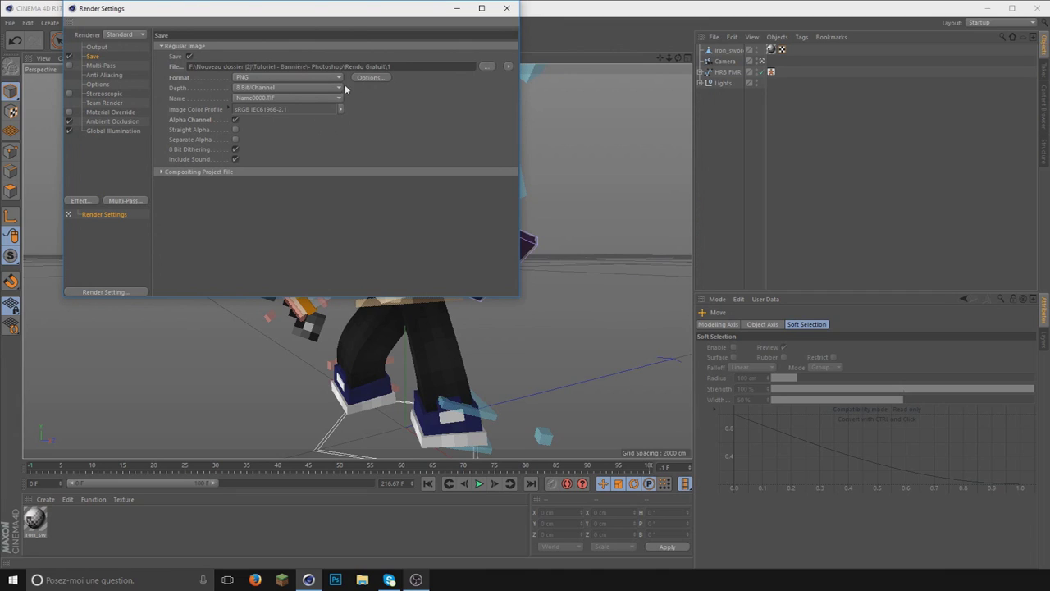
left_click(507, 10)
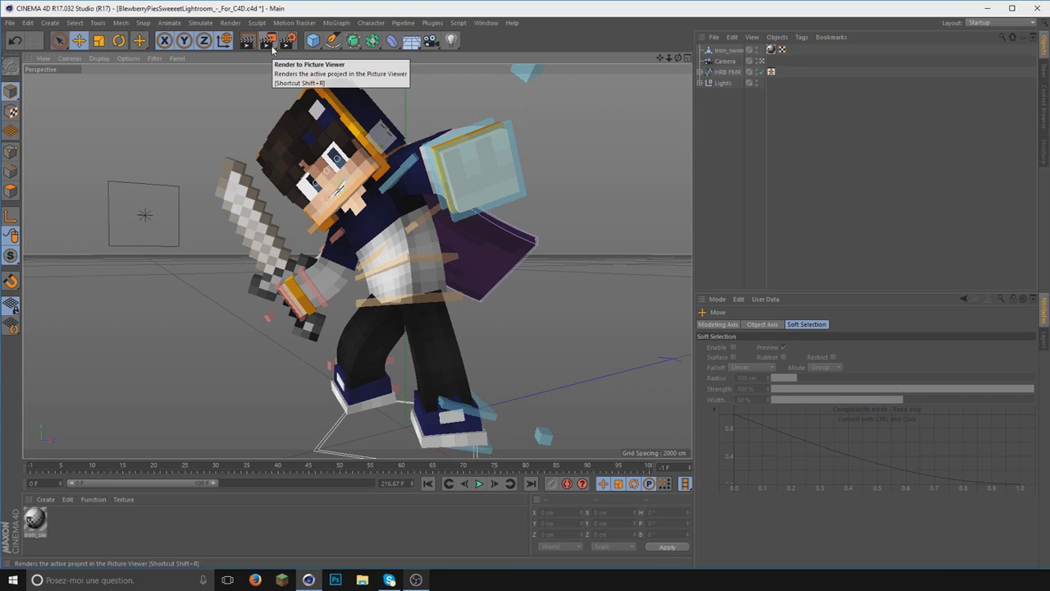
Step: Render the posed character to the Picture Viewer as 1920x1080 image 1.png, then close the viewer
left_click(272, 49)
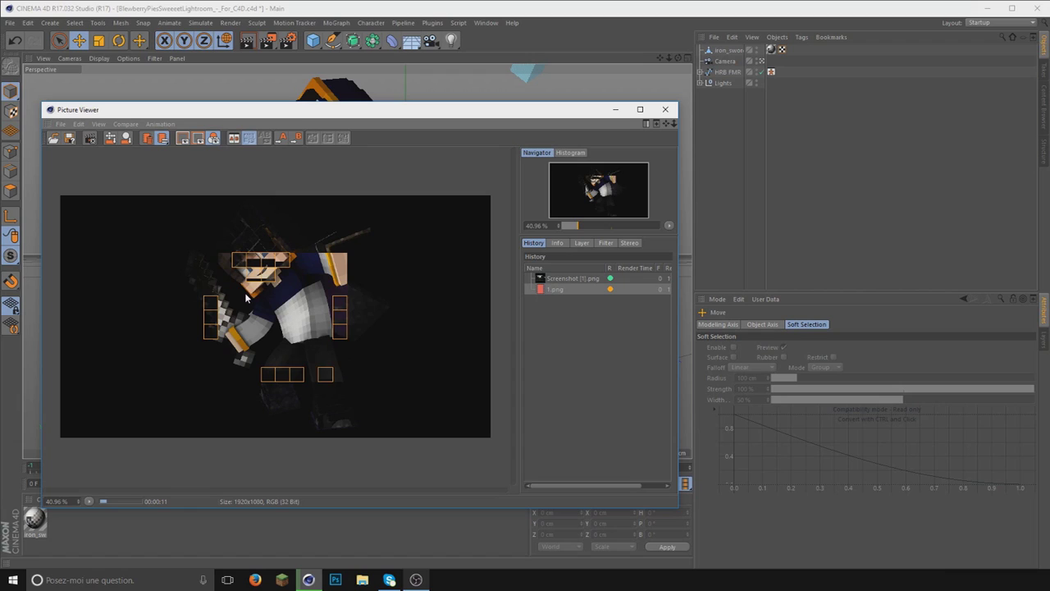
scroll(284, 252, "up", 1)
scroll(284, 253, "up", 2)
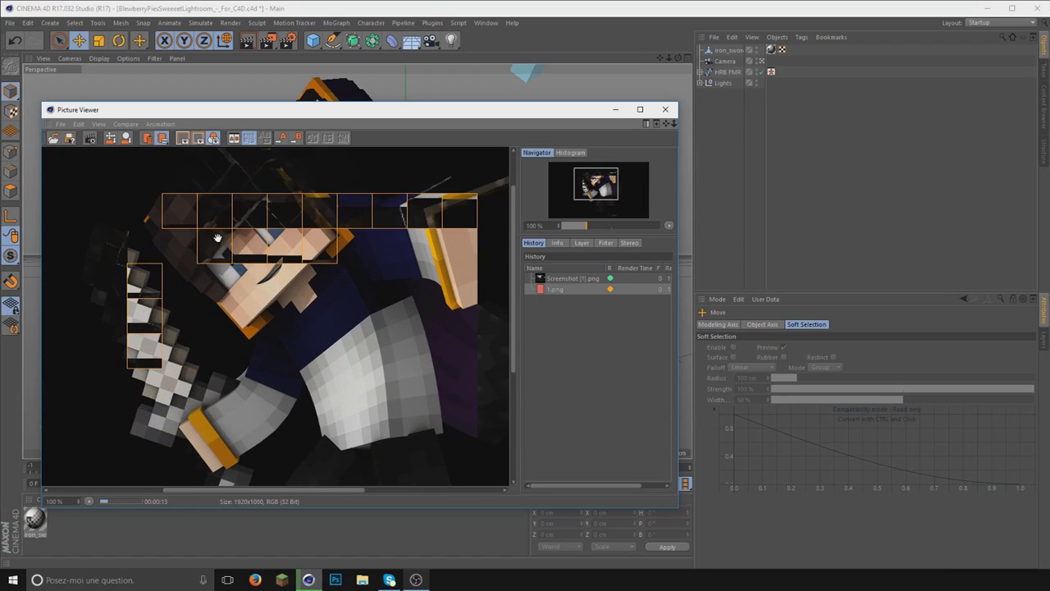
scroll(270, 259, "up", 1)
scroll(267, 261, "up", 1)
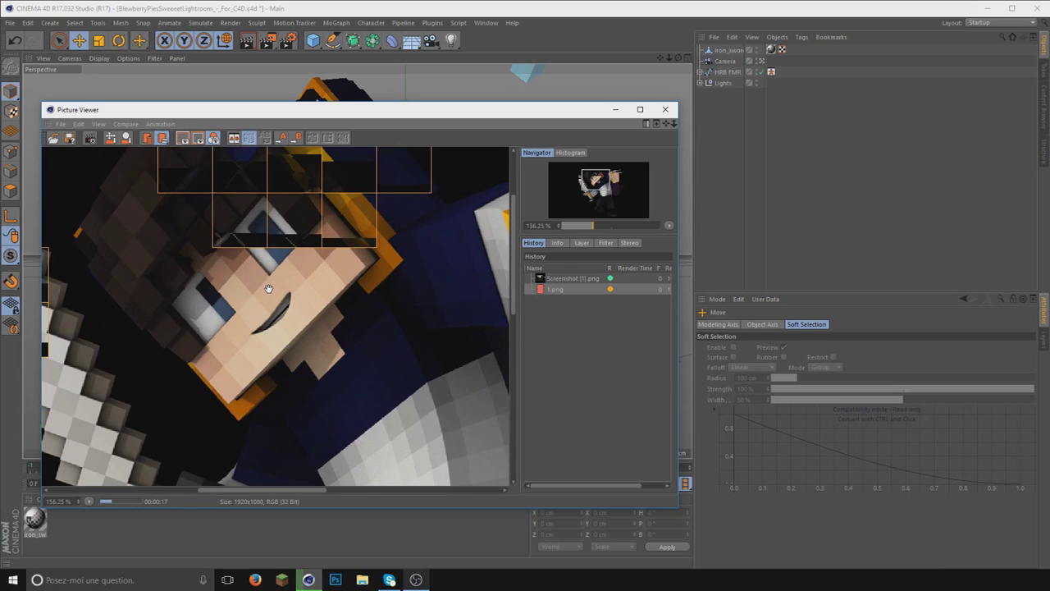
scroll(268, 288, "down", 2)
scroll(291, 311, "down", 1)
scroll(313, 336, "down", 1)
scroll(314, 336, "down", 1)
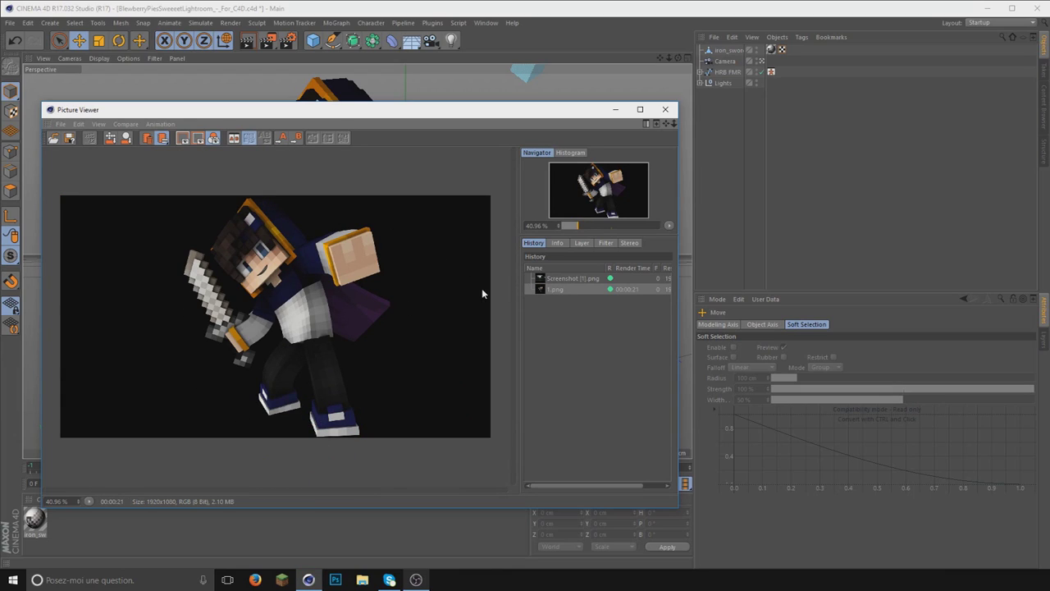
left_click(665, 109)
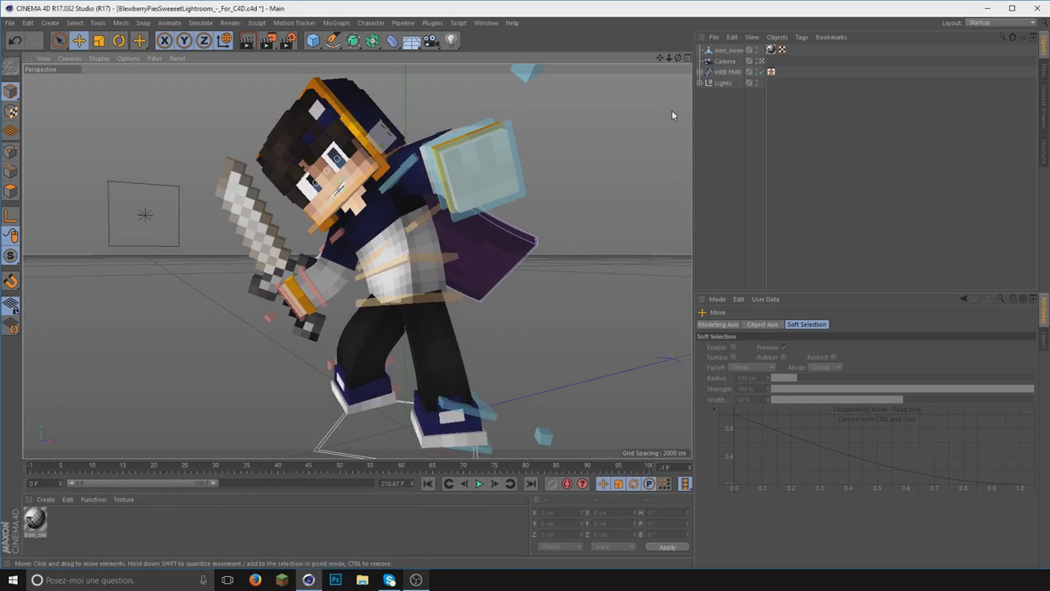
Step: In File Explorer, check render 1 in Tutoriel - Bannière > - Photoshop > Rendu Gratuit, then close the window
left_click(363, 579)
key("super+Down")
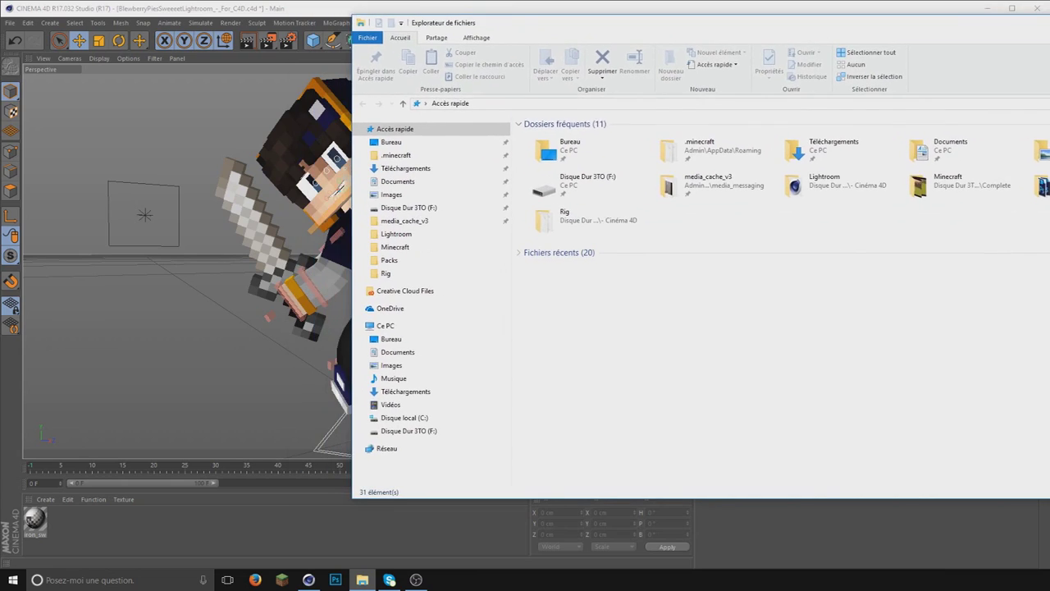
left_click_drag(1045, 34, 796, 73)
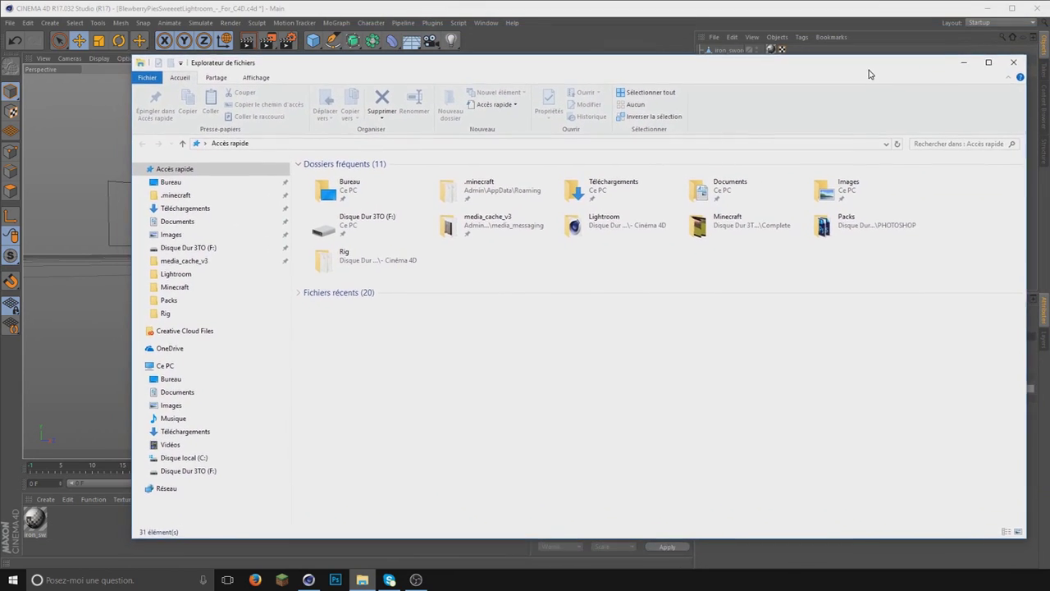
left_click_drag(796, 73, 837, 57)
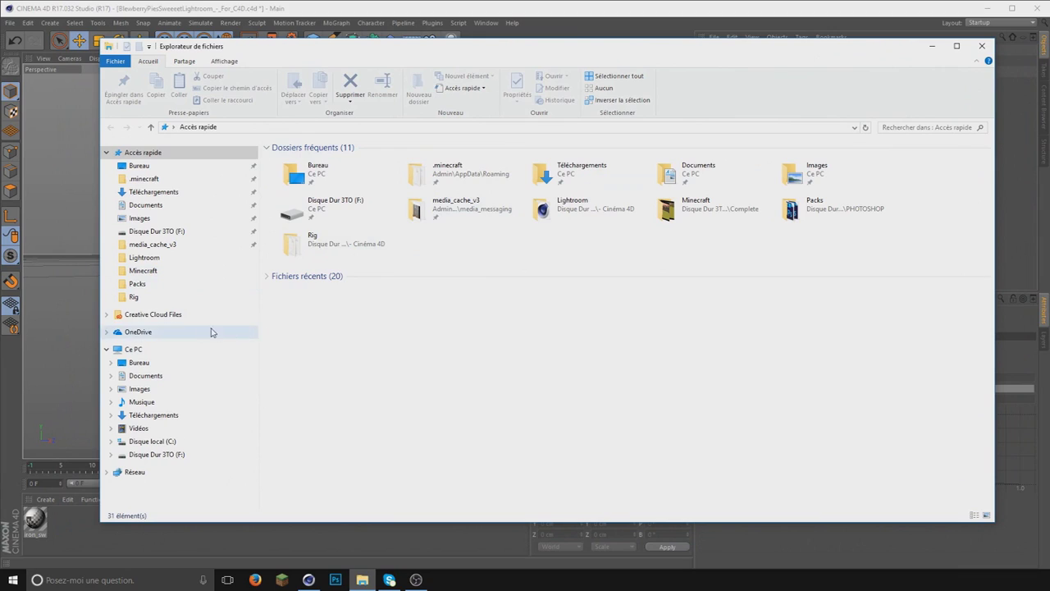
left_click(149, 301)
left_click(433, 126)
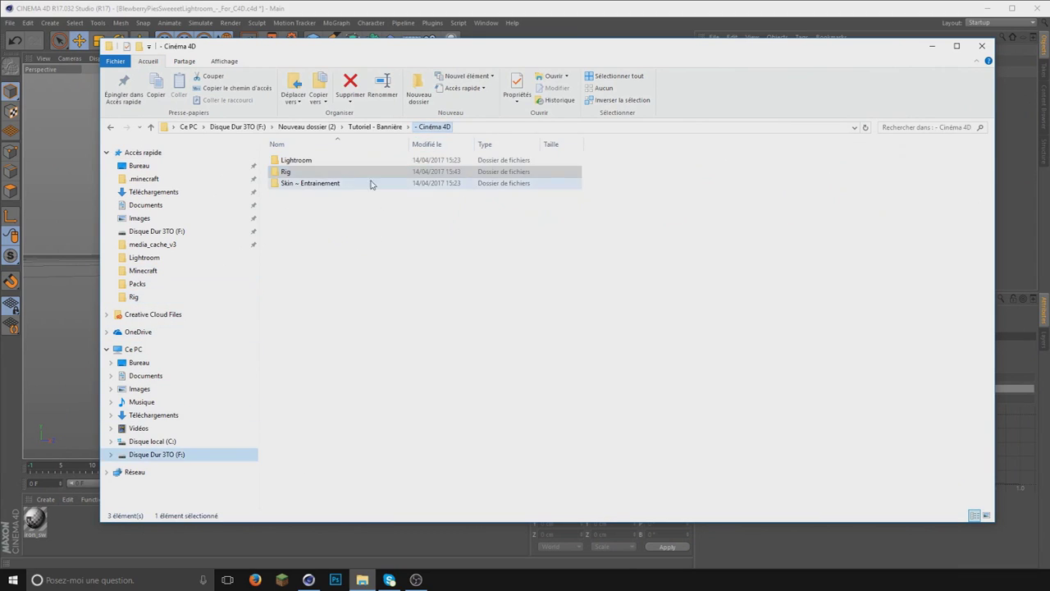
left_click(374, 127)
double_click(338, 174)
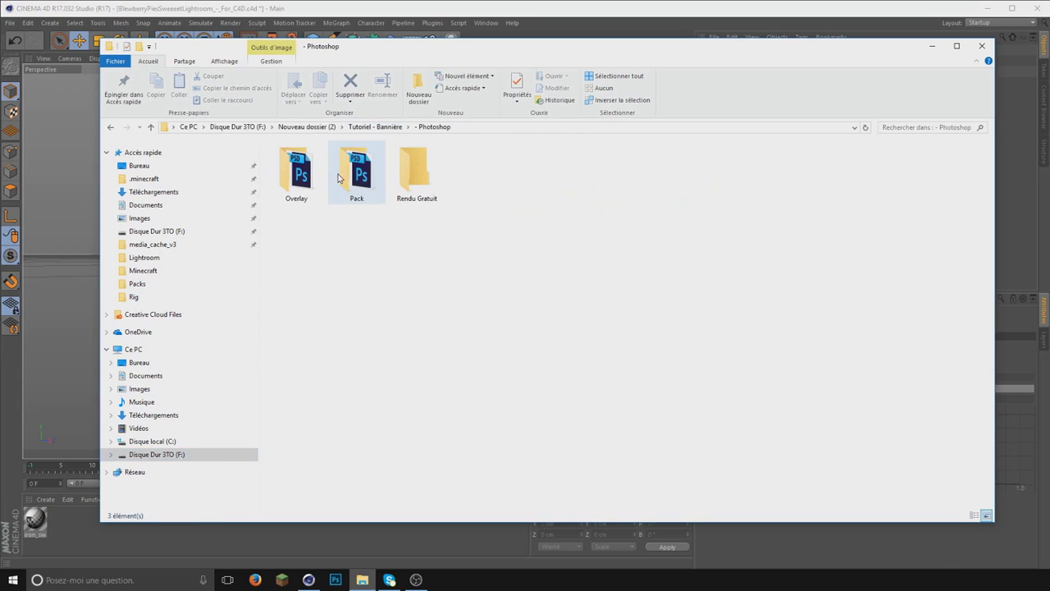
double_click(416, 172)
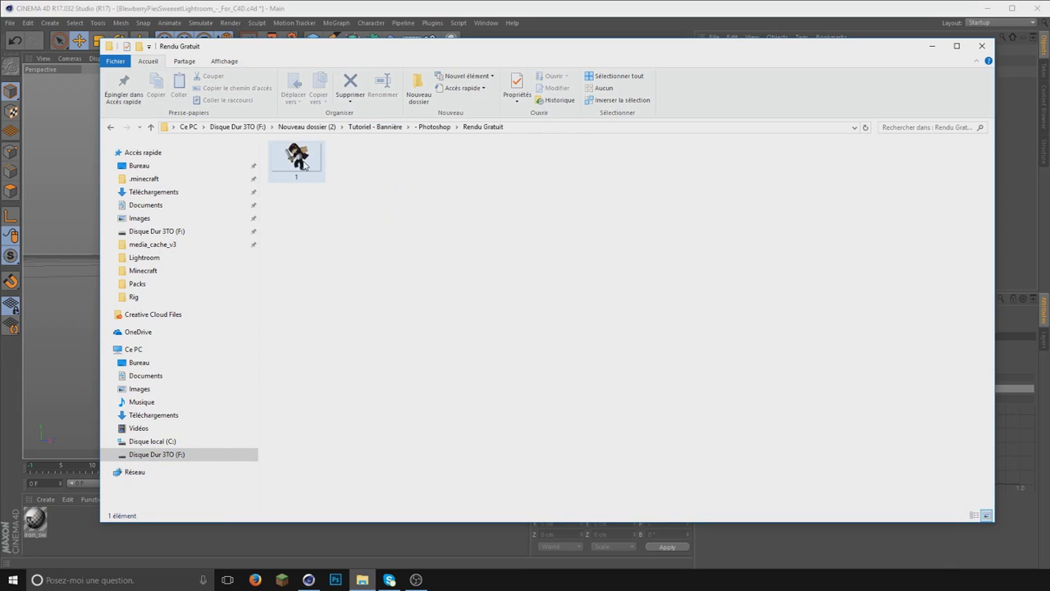
left_click(981, 46)
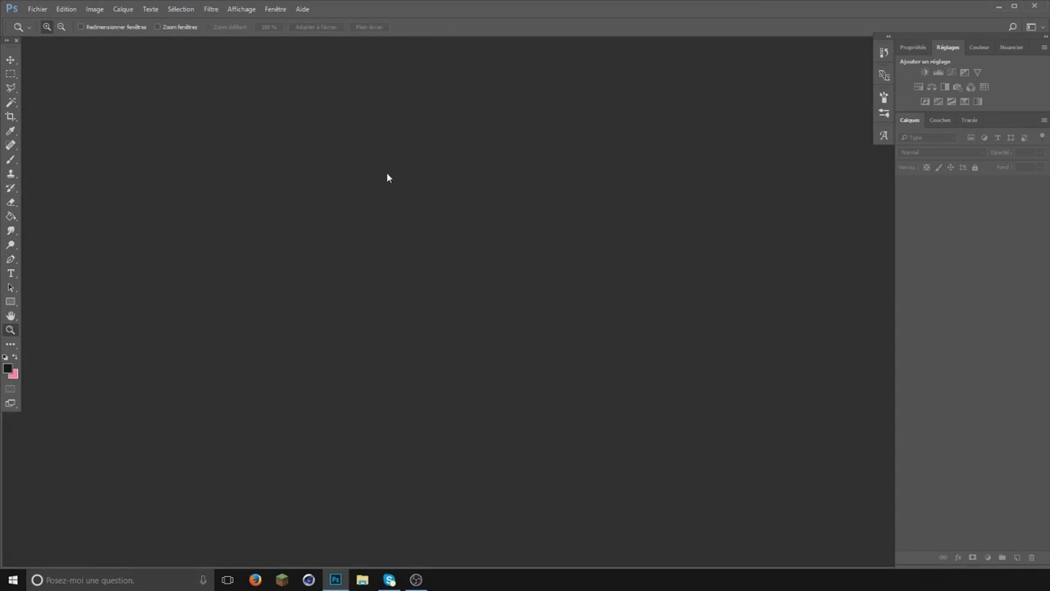
Step: Open Overlay - Leotheluck.psd from the - Photoshop > Overlay folder
left_click(37, 9)
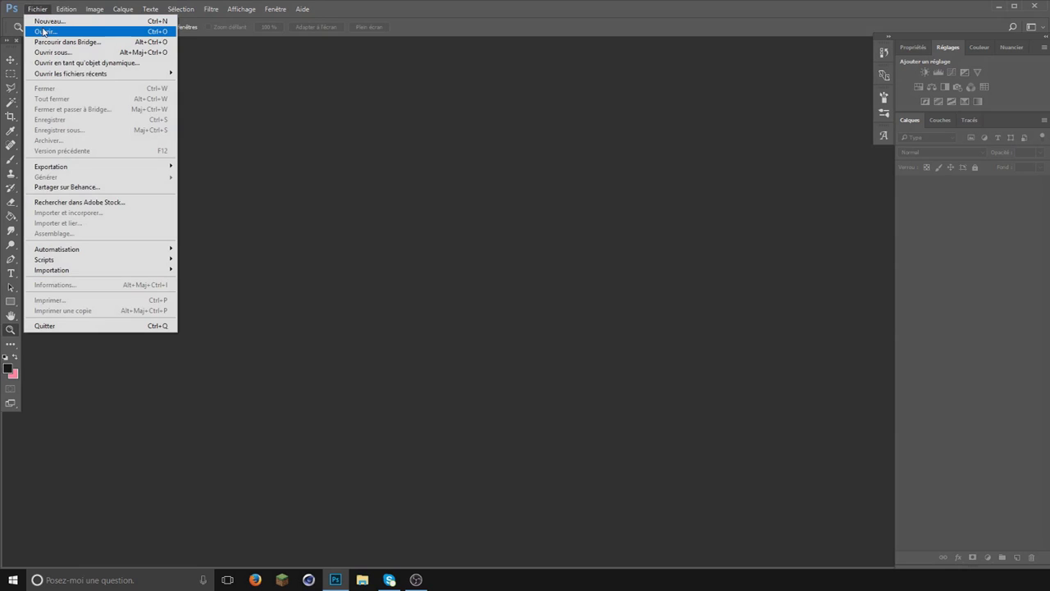
left_click(44, 32)
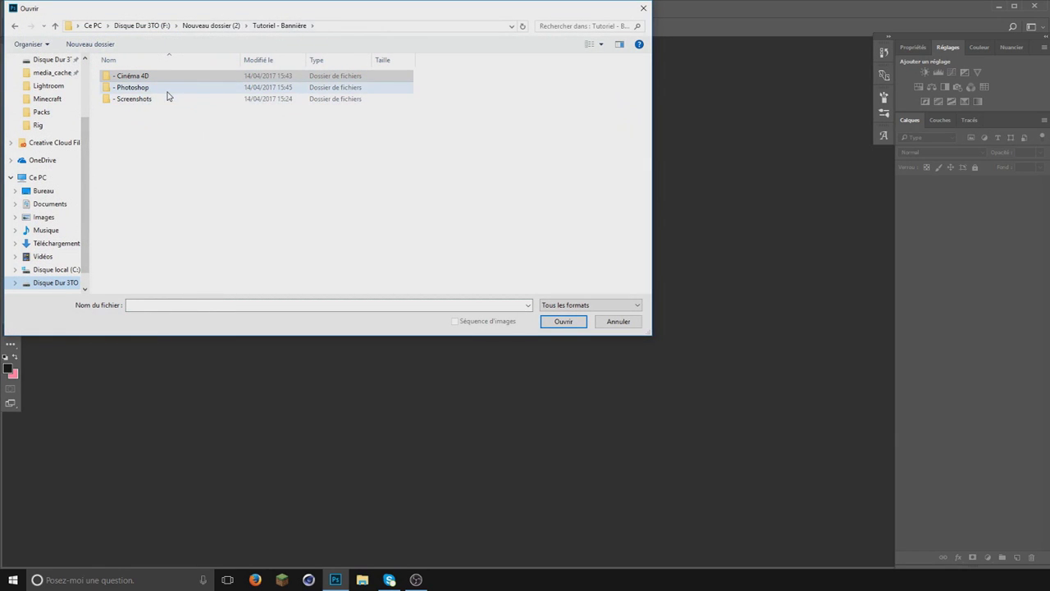
left_click(149, 91)
double_click(148, 96)
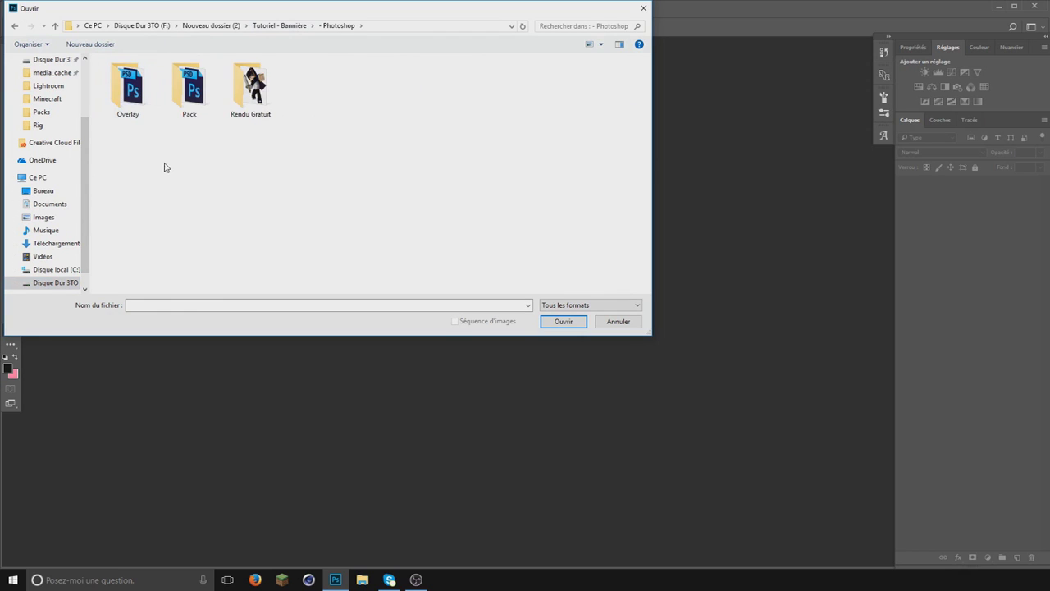
double_click(148, 110)
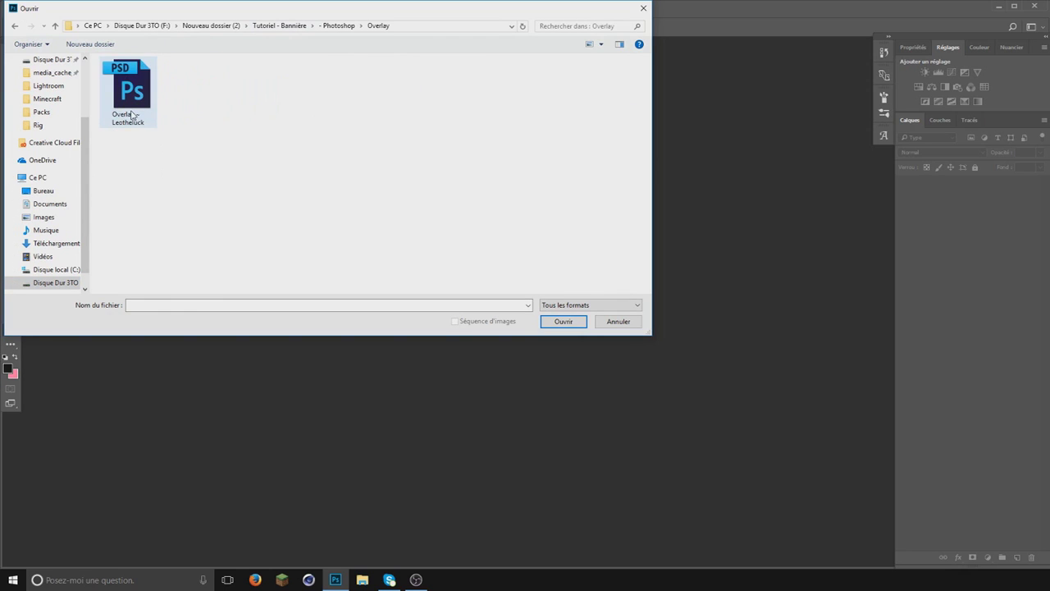
double_click(131, 113)
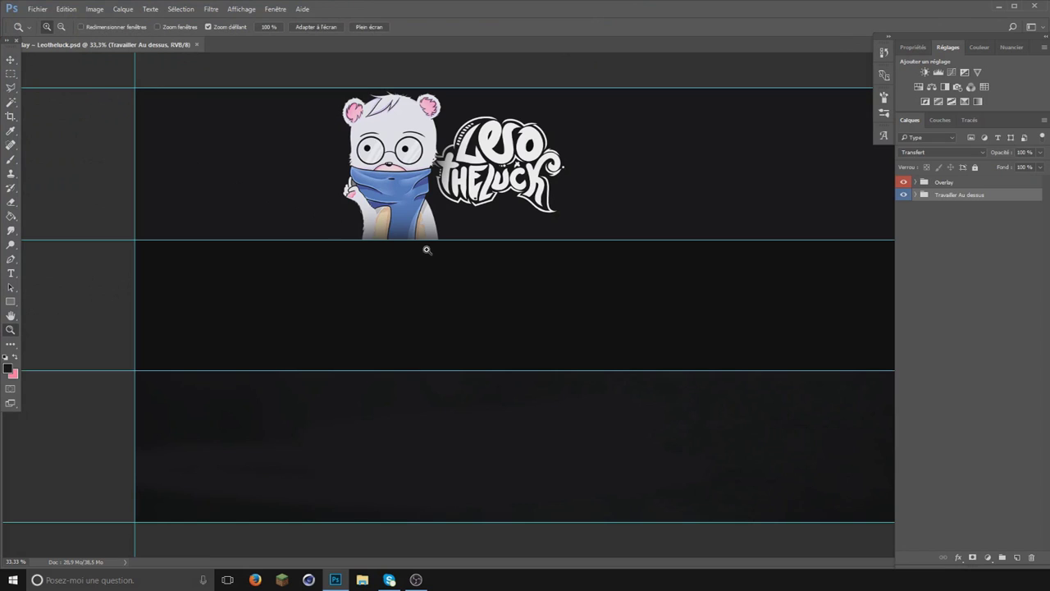
scroll(345, 323, "down", 2)
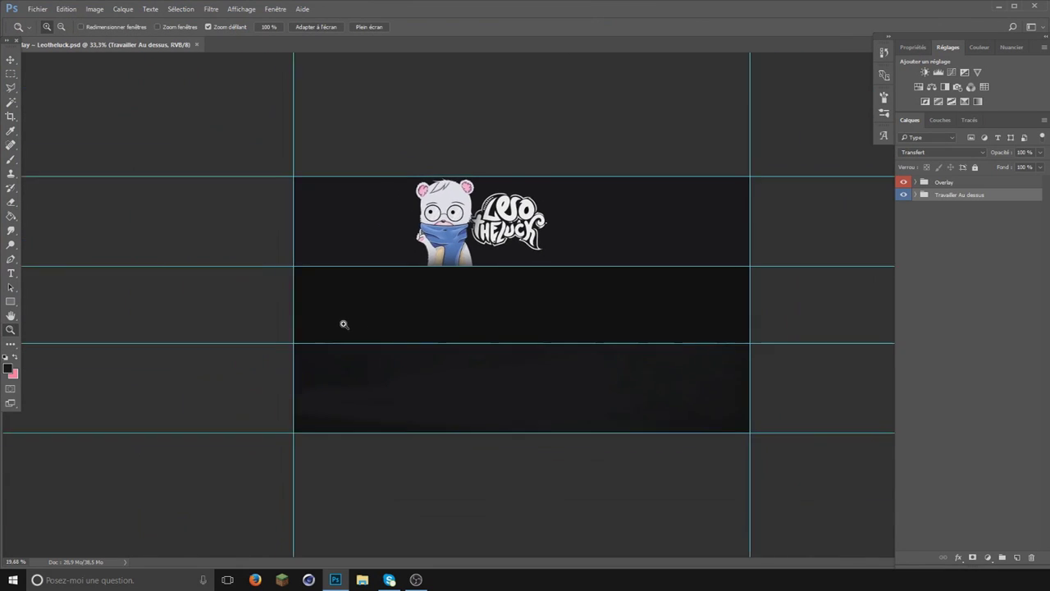
scroll(790, 366, "up", 2)
scroll(843, 366, "down", 1)
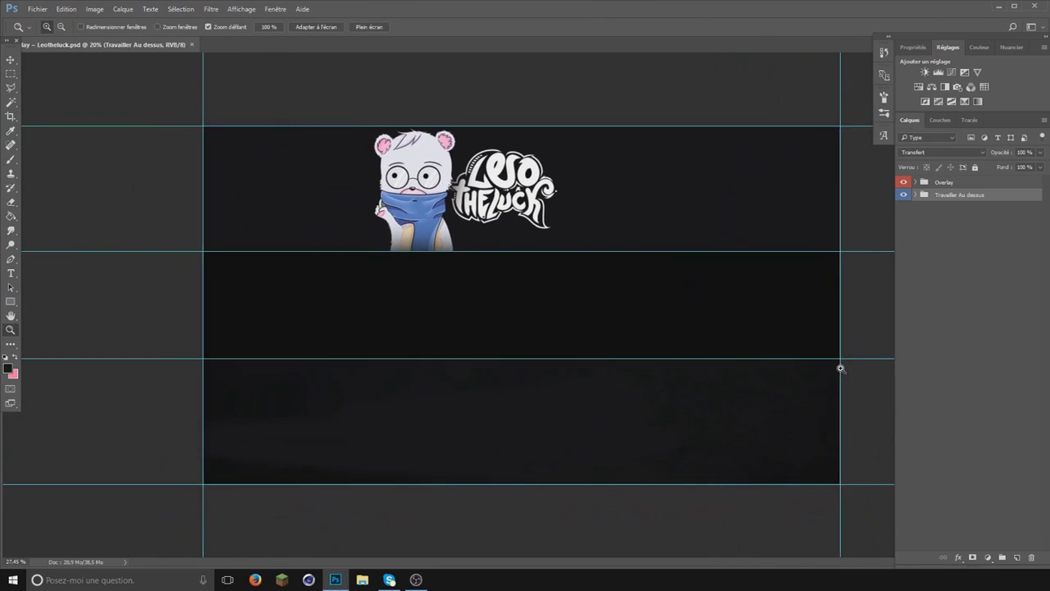
scroll(675, 300, "down", 1)
scroll(661, 298, "down", 2)
scroll(673, 298, "up", 3)
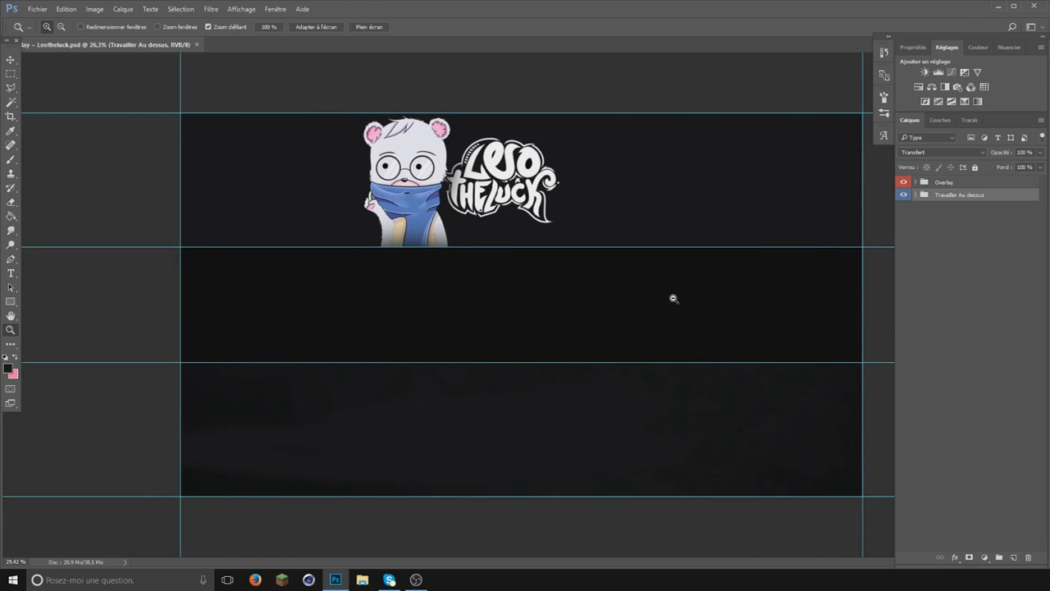
scroll(673, 299, "up", 1)
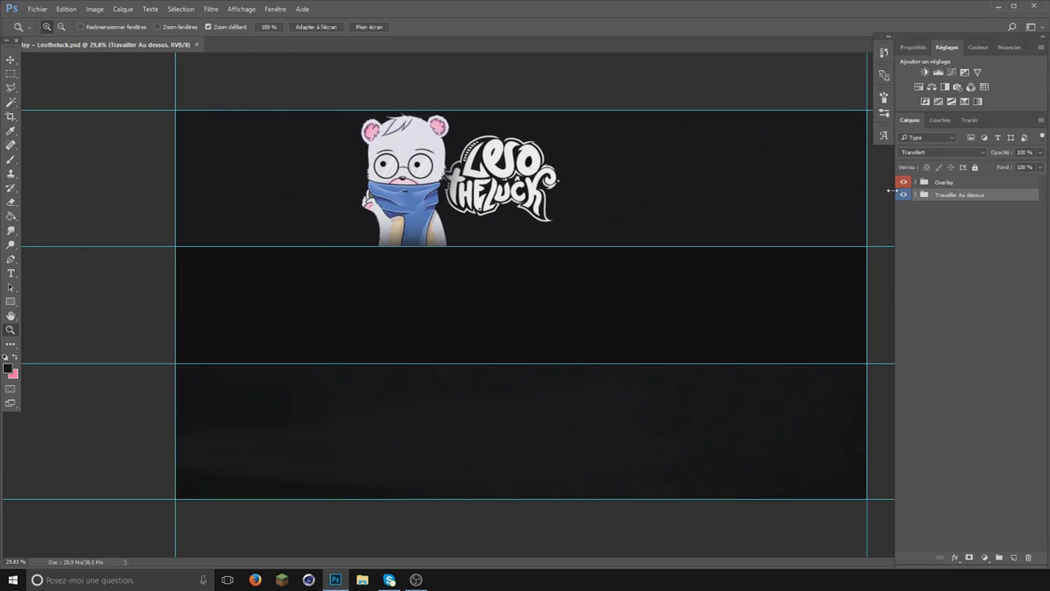
Step: Open the rendered character 1.png from the Rendu Gratuit folder
left_click(26, 8)
left_click(49, 32)
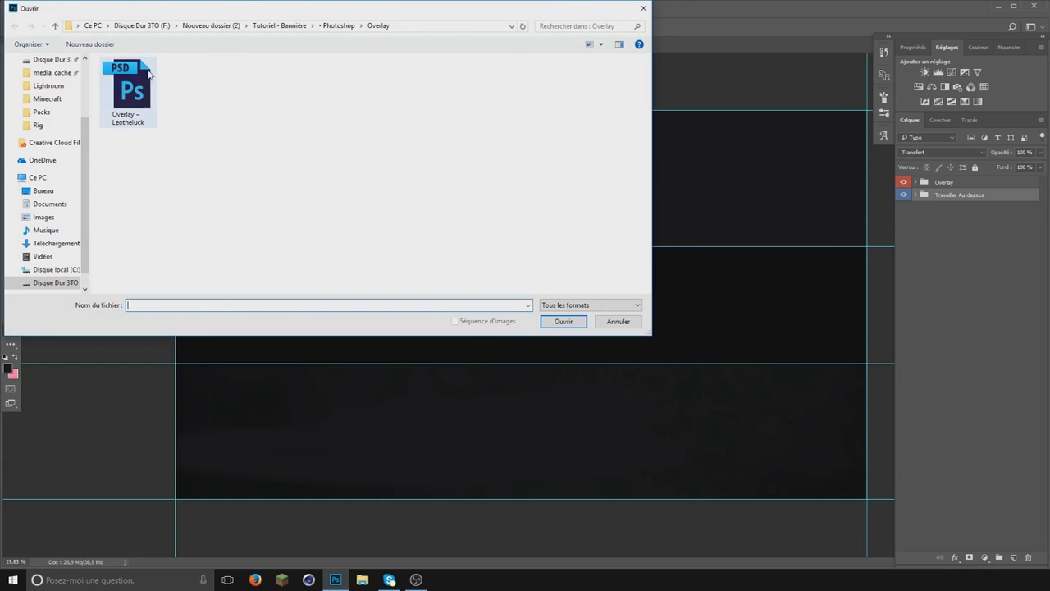
left_click(336, 26)
double_click(251, 82)
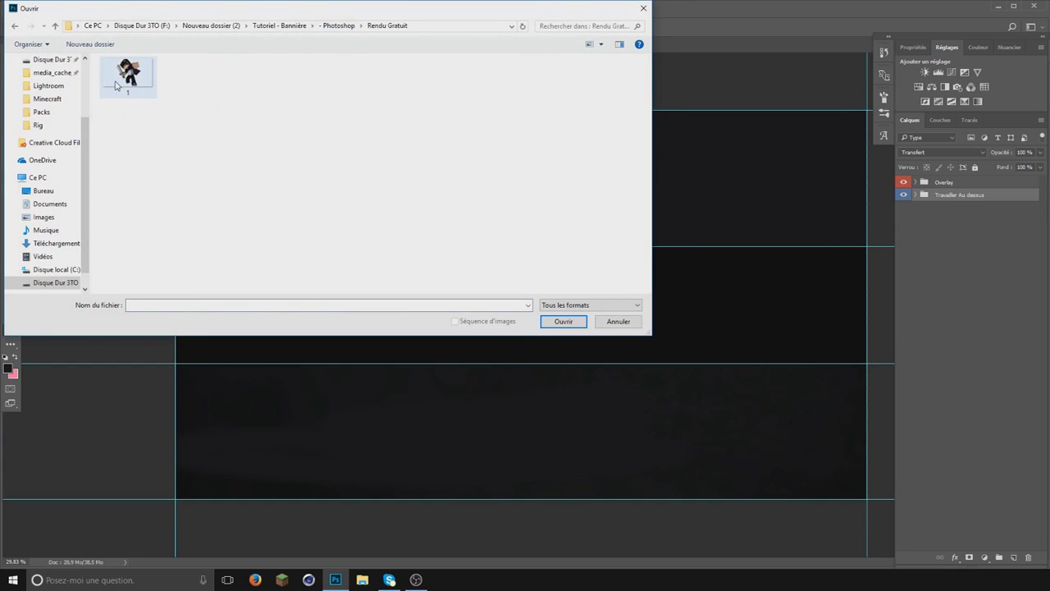
double_click(127, 75)
left_click_drag(611, 295, 605, 295)
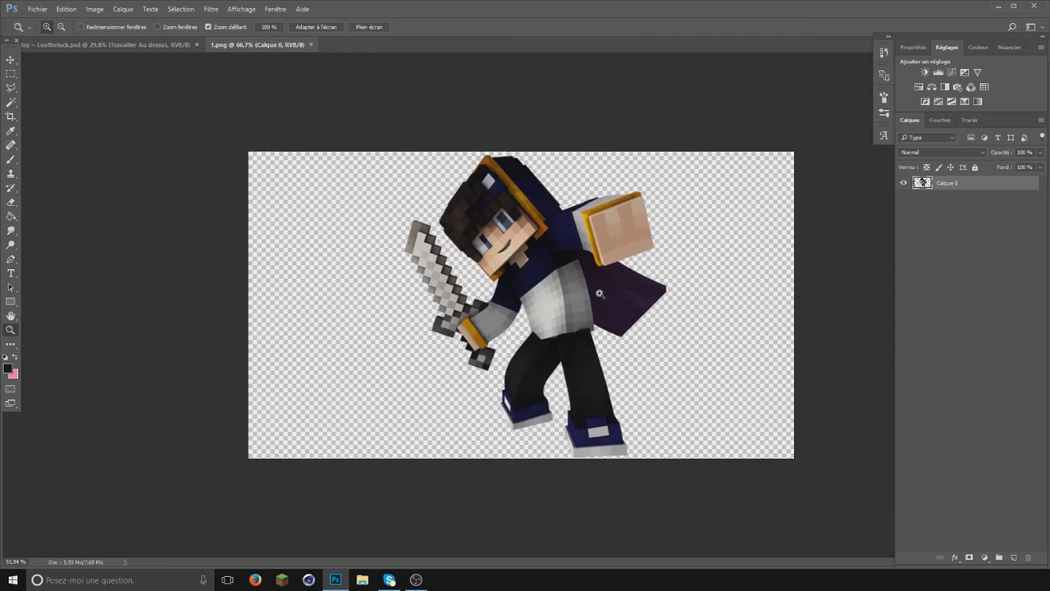
left_click(38, 9)
left_click(43, 42)
left_click(338, 26)
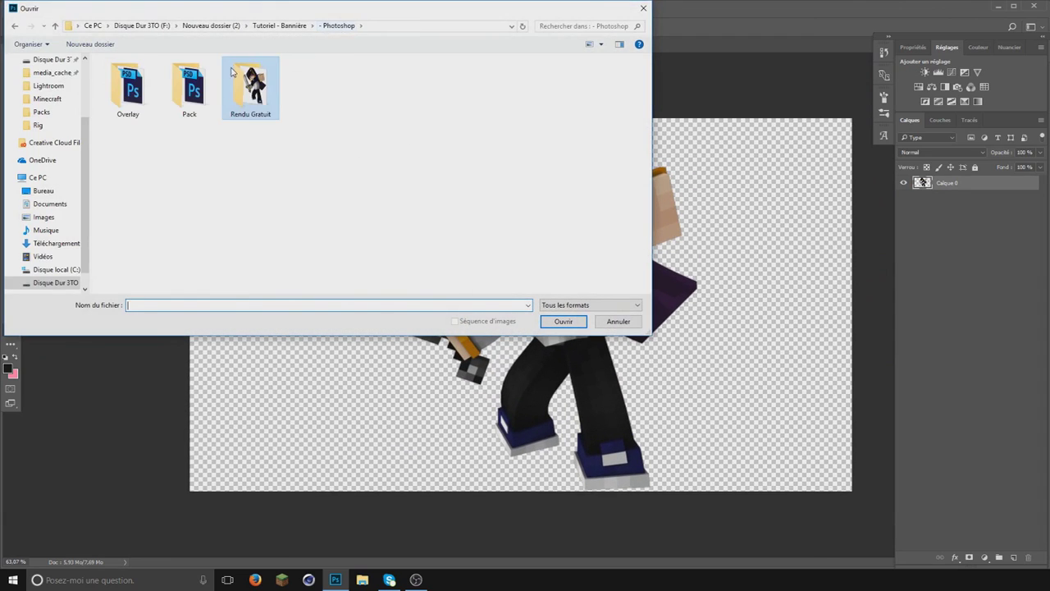
double_click(201, 84)
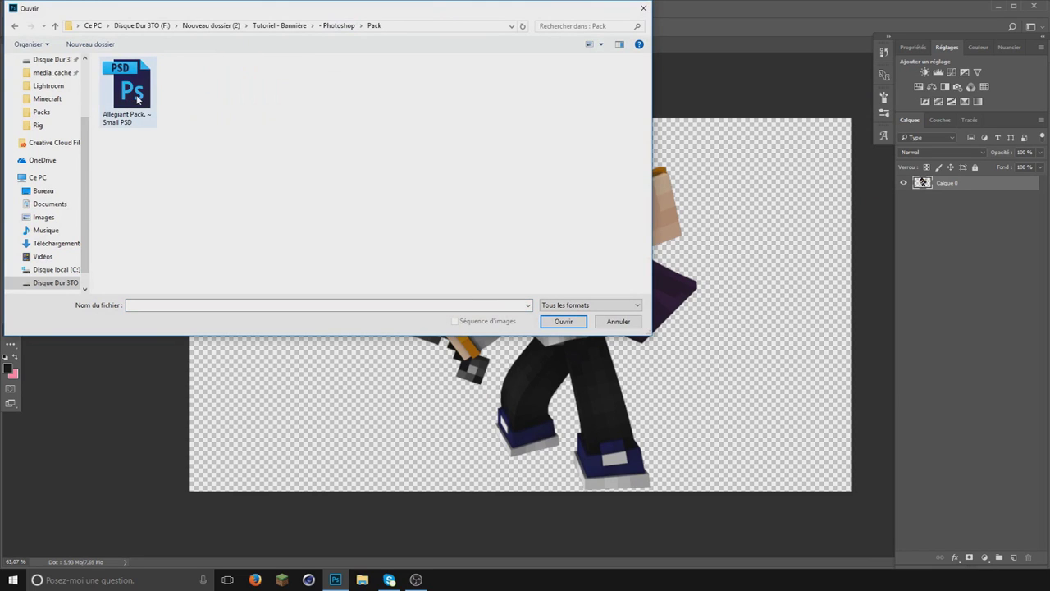
double_click(138, 99)
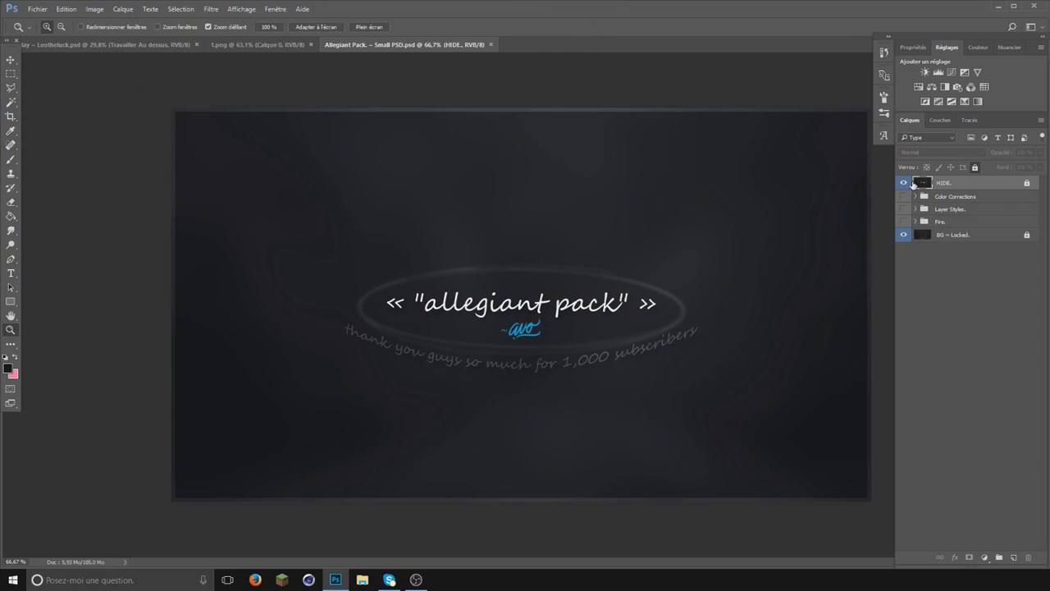
left_click(120, 45)
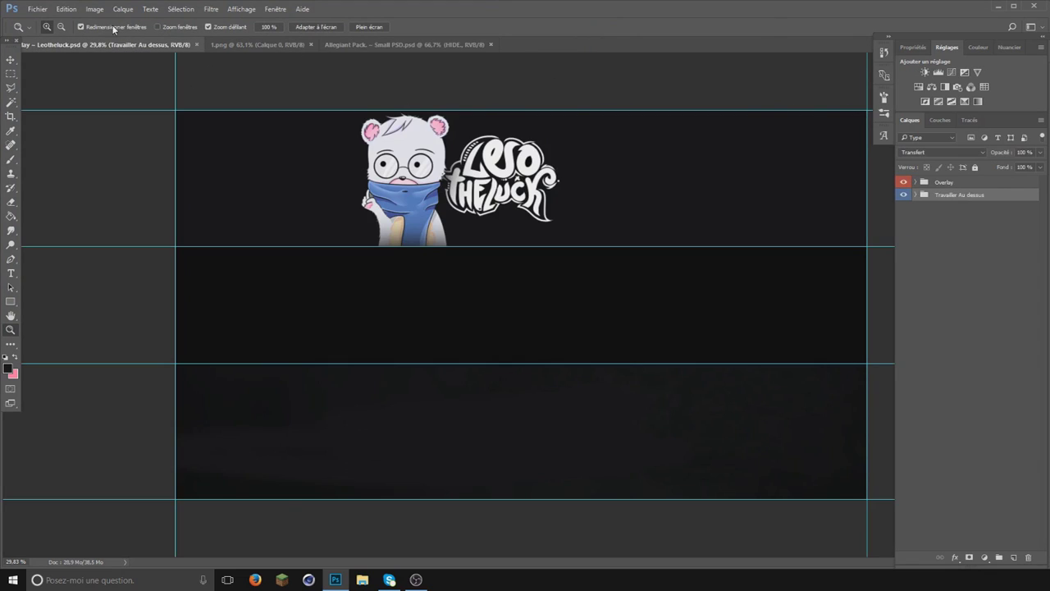
scroll(680, 251, "down", 3)
scroll(703, 258, "up", 2)
scroll(694, 257, "down", 1)
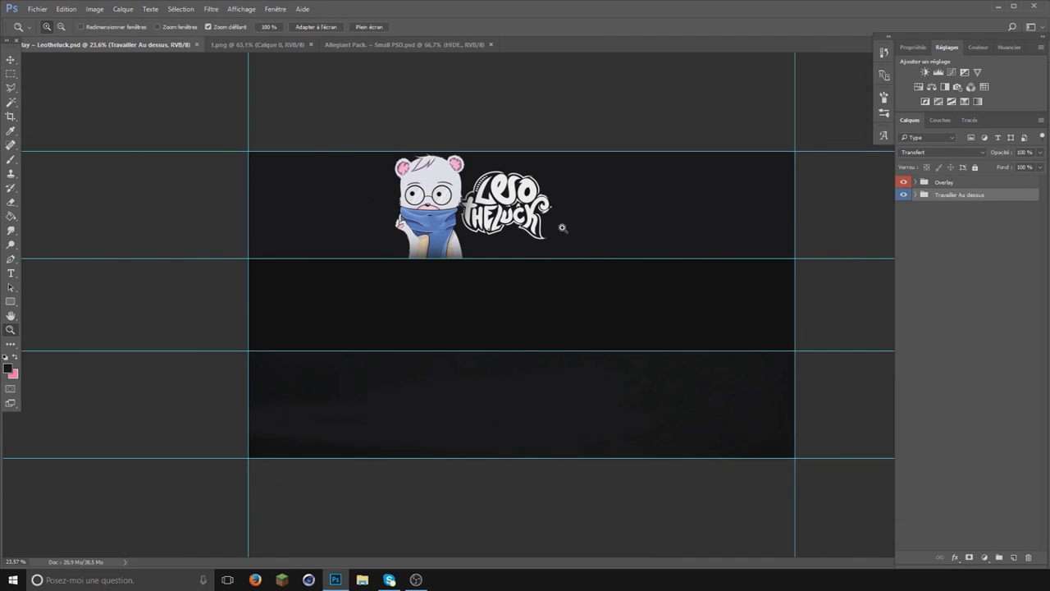
scroll(581, 260, "up", 1)
scroll(586, 260, "up", 1)
scroll(532, 227, "down", 1)
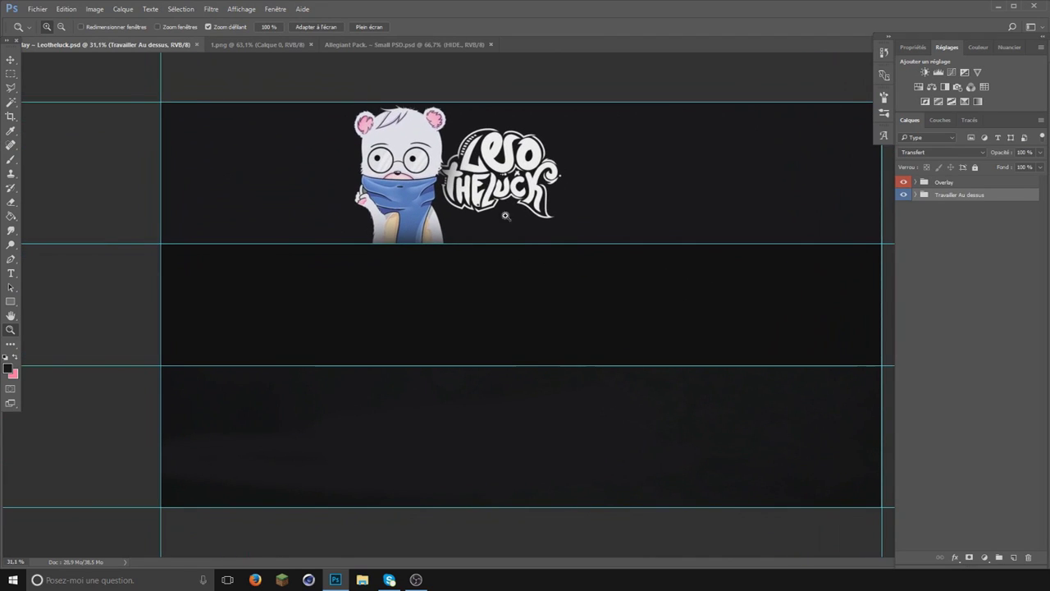
left_click(398, 45)
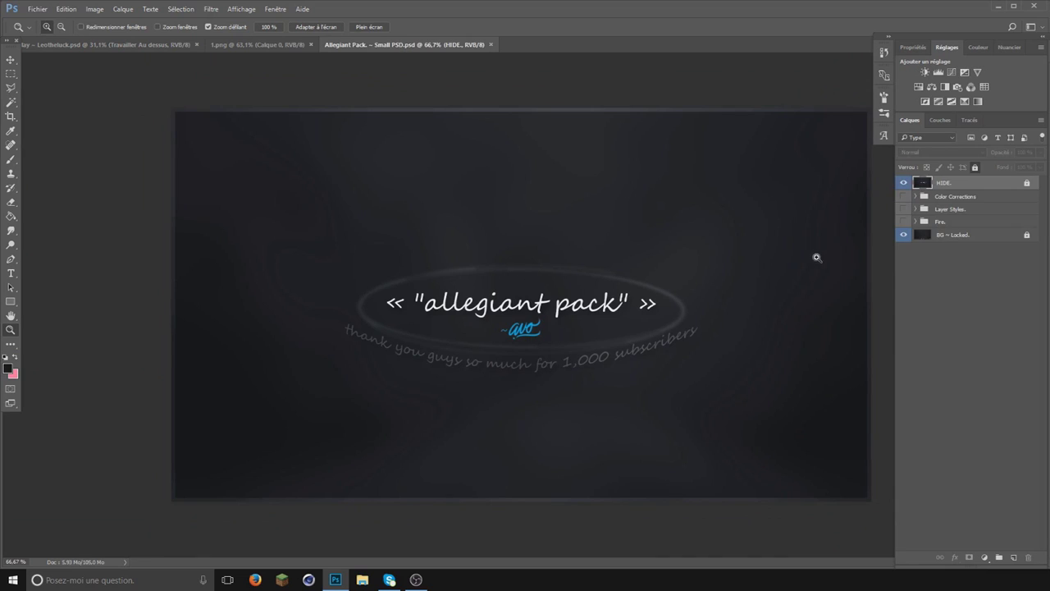
left_click(244, 44)
Step: Drag the 1.png character into the Leotheluck banner, scale it to about 76% and rotate about -2.5°
key("v")
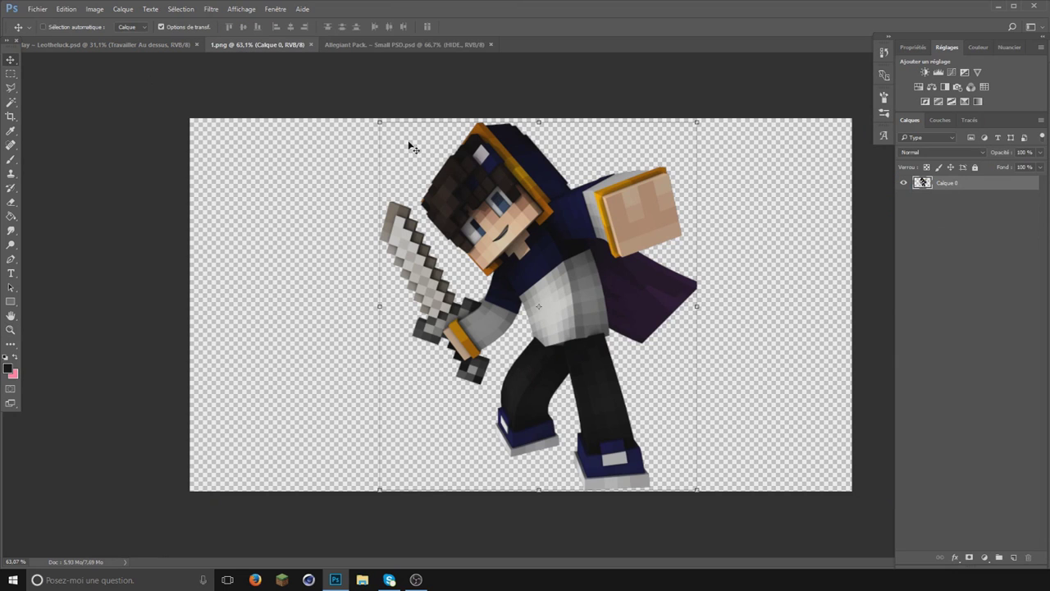
left_click_drag(617, 277, 458, 246)
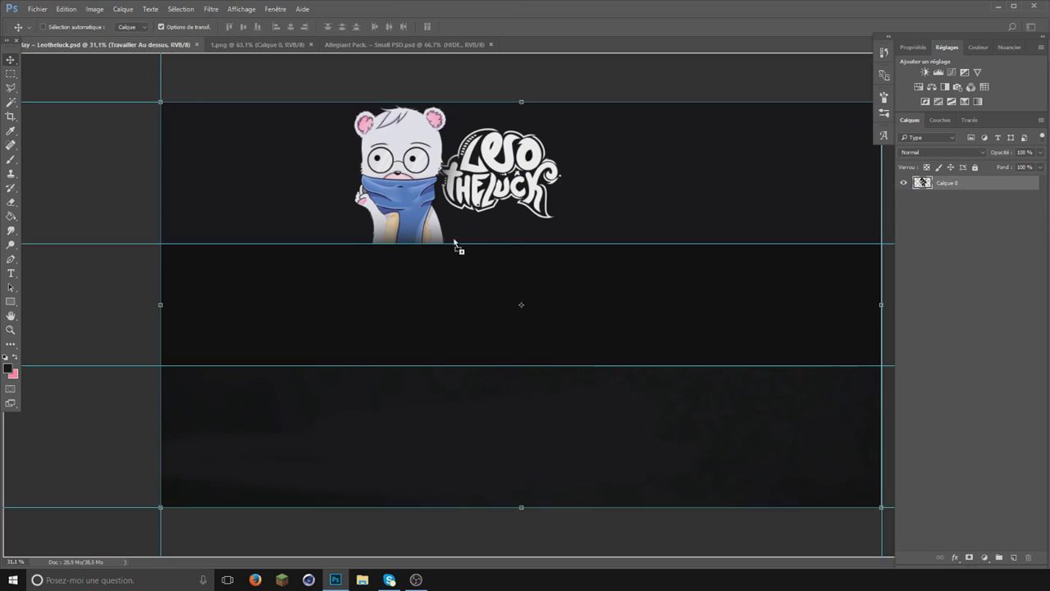
key("ctrl+t")
mouse_move(499, 234)
left_mouse_down()
mouse_move(488, 218)
mouse_move(469, 246)
left_mouse_up()
mouse_move(411, 292)
left_mouse_down()
mouse_move(548, 281)
mouse_move(463, 289)
left_mouse_up()
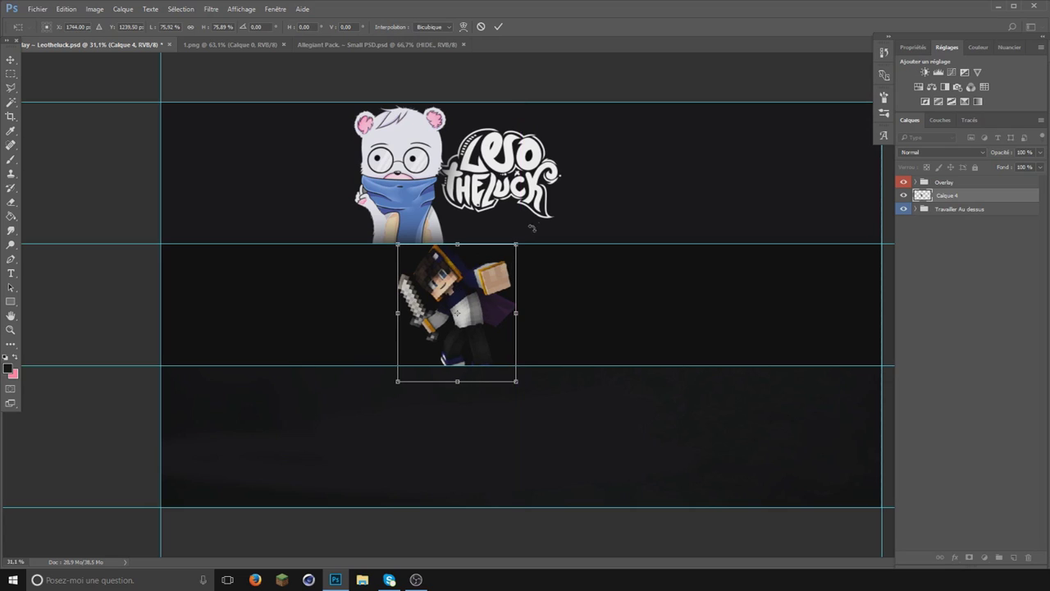
left_click_drag(539, 223, 527, 230)
left_click(11, 73)
left_click(457, 223)
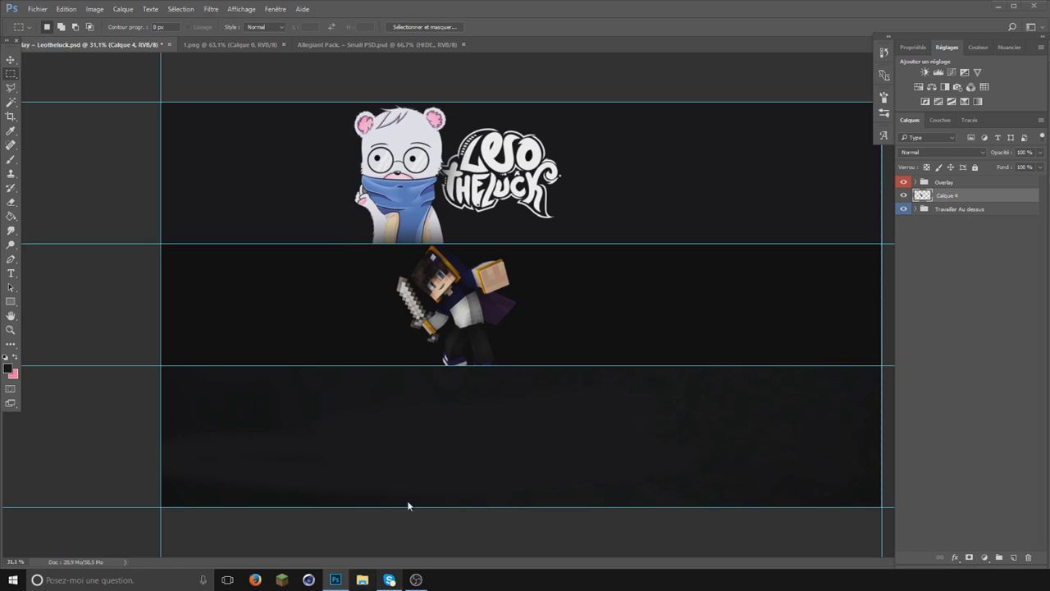
left_click(361, 579)
mouse_move(134, 296)
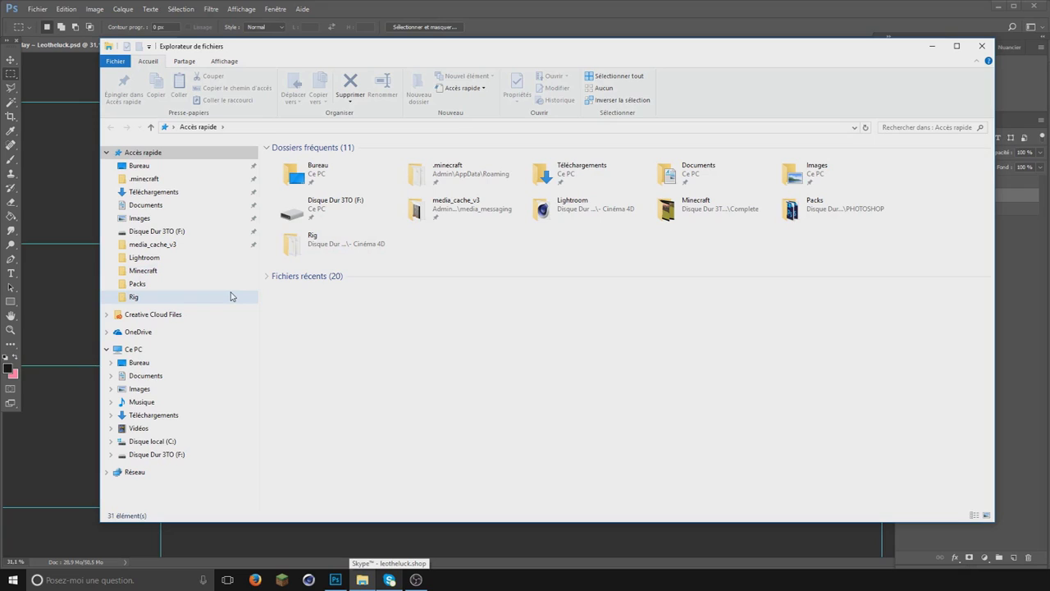
Step: Go to Tutoriel - Bannière > - Screenshots and open Screenshot [1] in the photo viewer
left_click(177, 295)
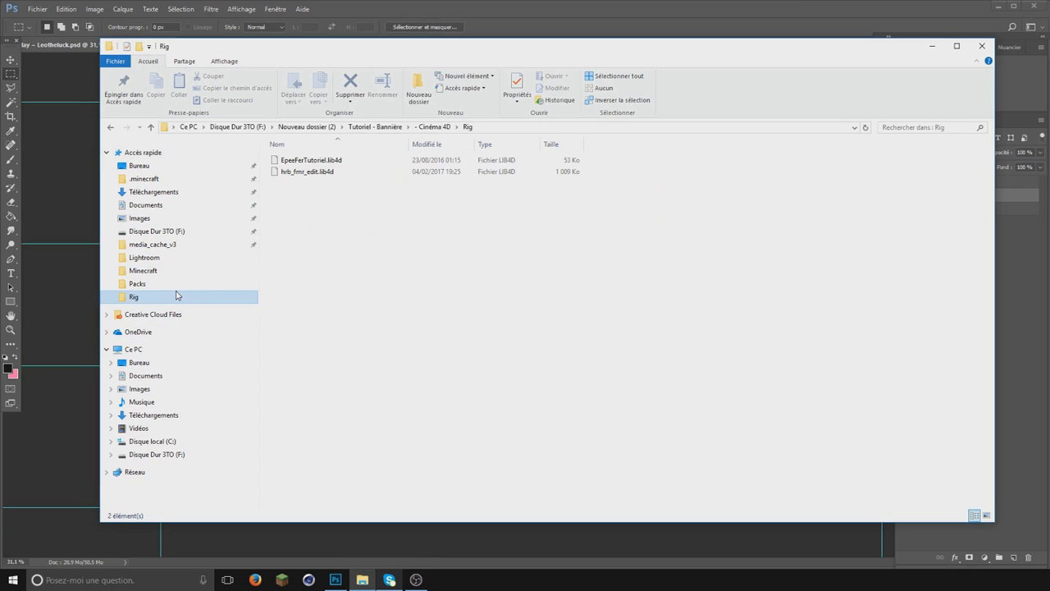
left_click(376, 127)
left_click(313, 183)
double_click(314, 183)
double_click(304, 164)
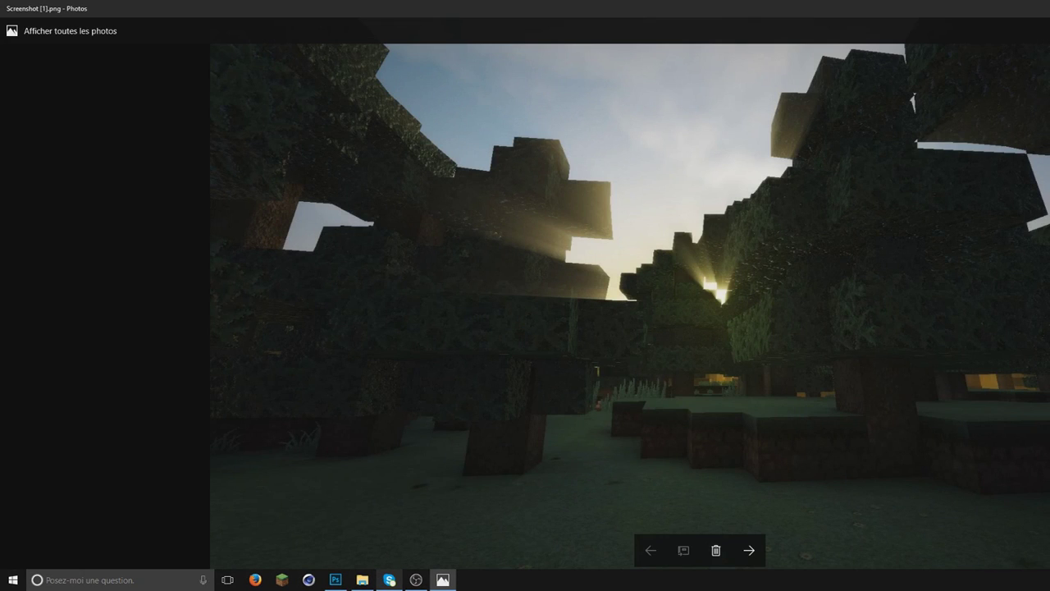
key("alt+F4")
key("Return")
left_click_drag(773, 85, 511, 103)
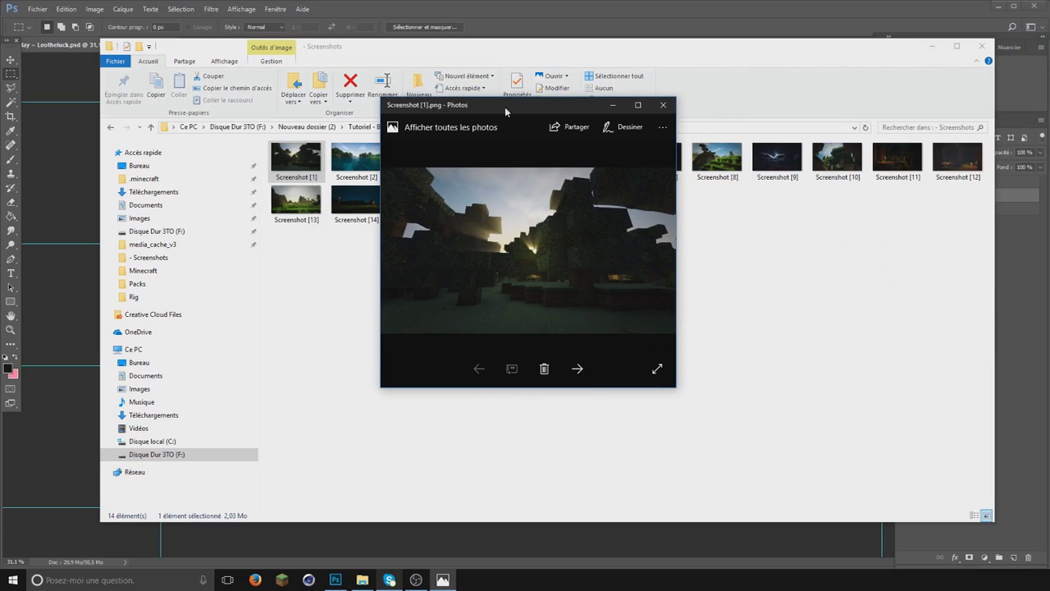
Step: Browse through the screenshots, settle on Screenshot [6], and close the photo viewer
left_click(578, 369)
left_click(583, 371)
left_click(583, 371)
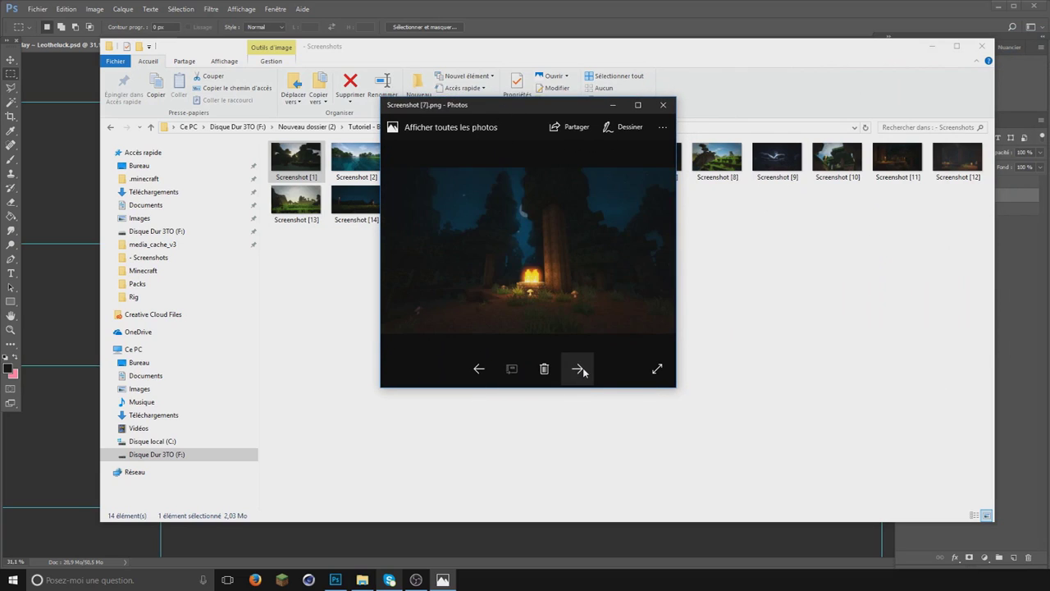
left_click(583, 371)
left_click(583, 370)
left_click(583, 370)
left_click(583, 371)
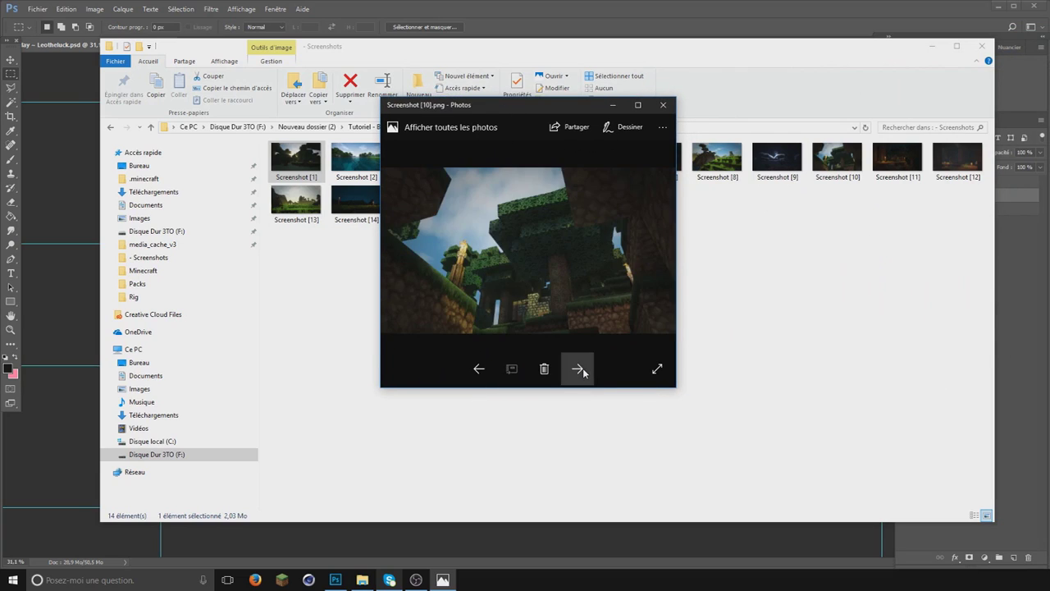
left_click(583, 371)
left_click(583, 371)
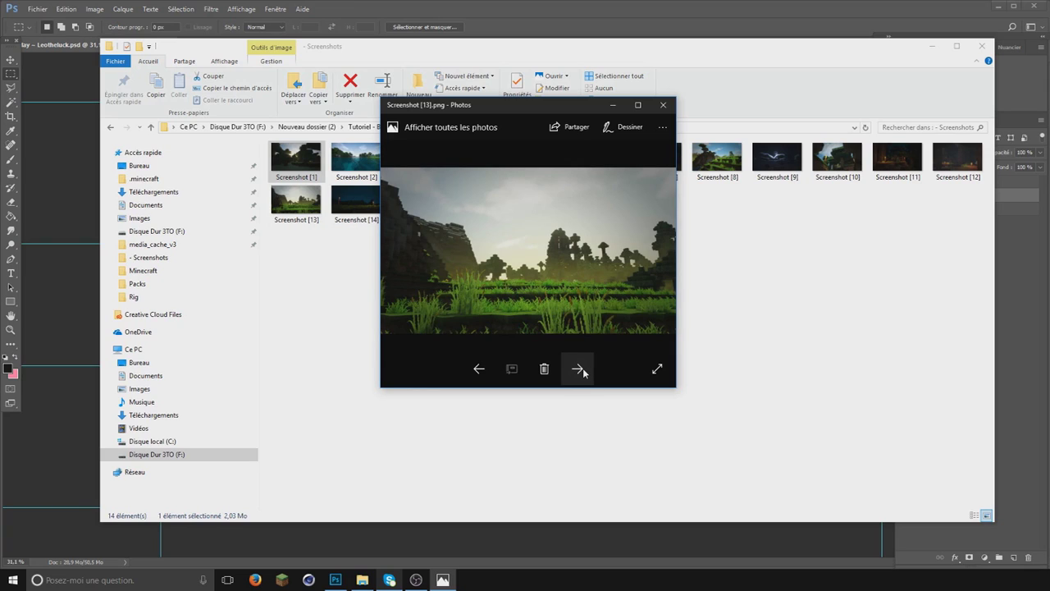
left_click(479, 369)
left_click(478, 370)
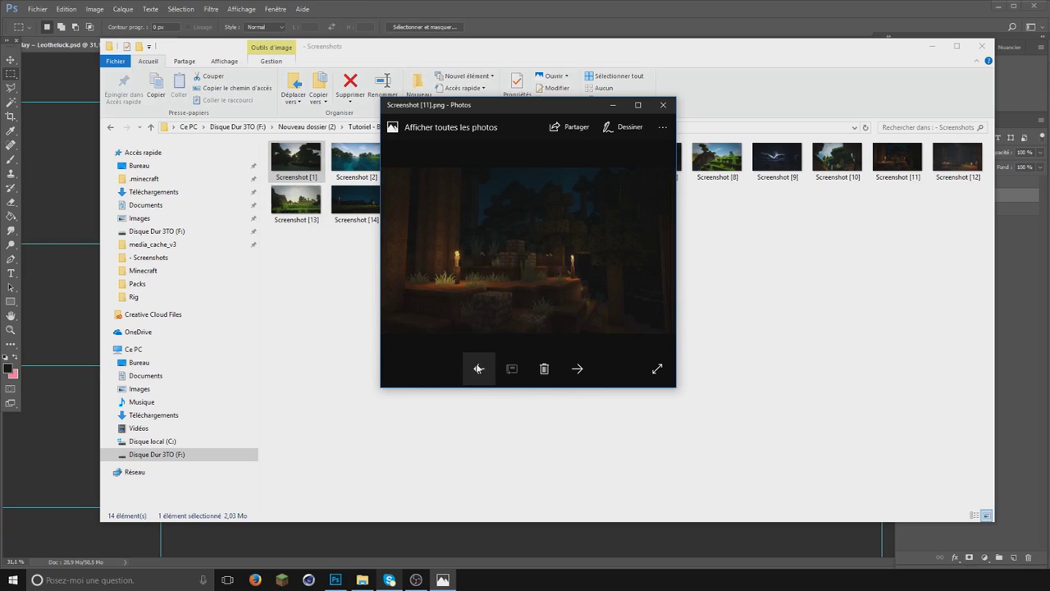
left_click(478, 369)
left_click(478, 369)
left_click(478, 369)
left_click(478, 369)
left_click(478, 369)
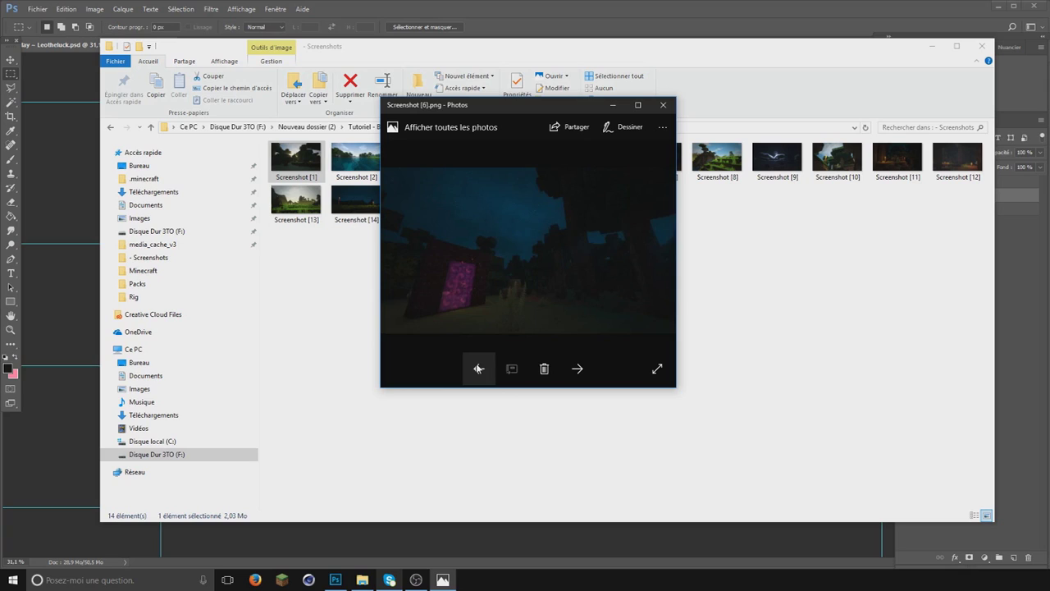
left_click(478, 369)
left_click(478, 369)
left_click(479, 369)
left_click(478, 369)
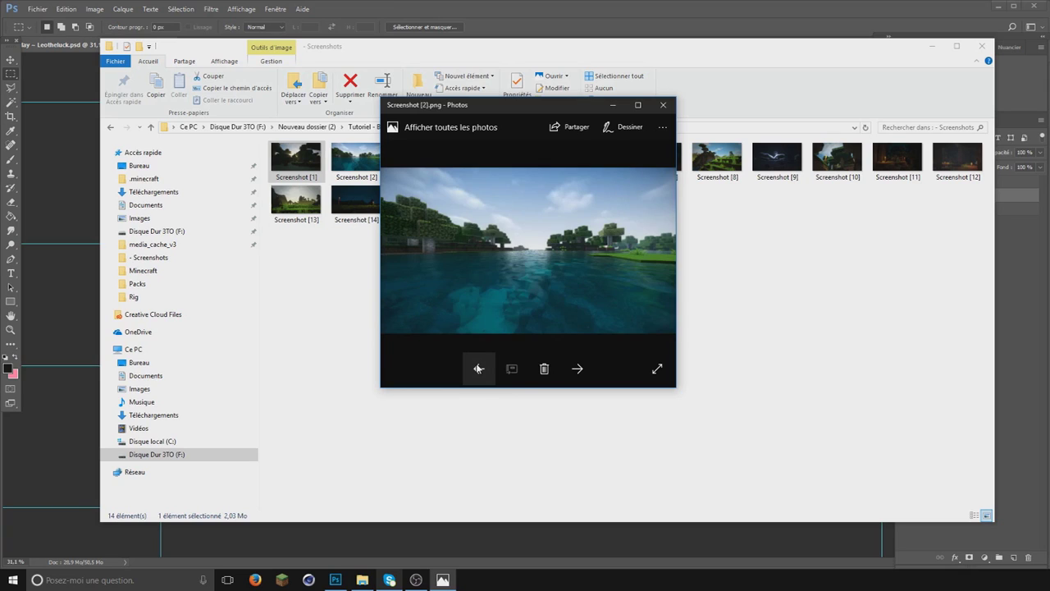
left_click(478, 369)
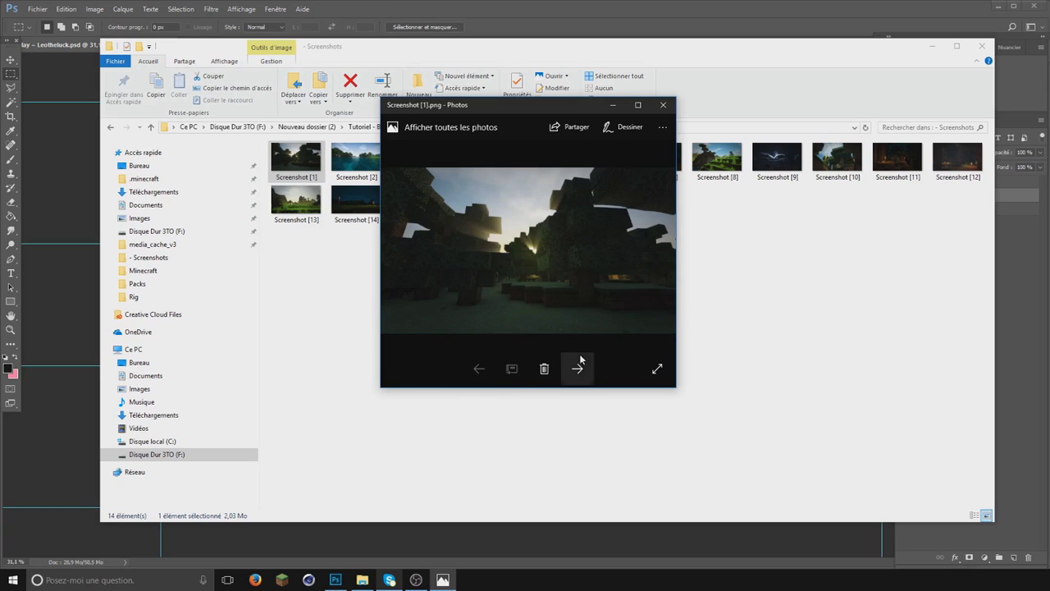
left_click(577, 368)
left_click(577, 368)
left_click(577, 368)
left_click(578, 369)
left_click(578, 368)
left_click(478, 369)
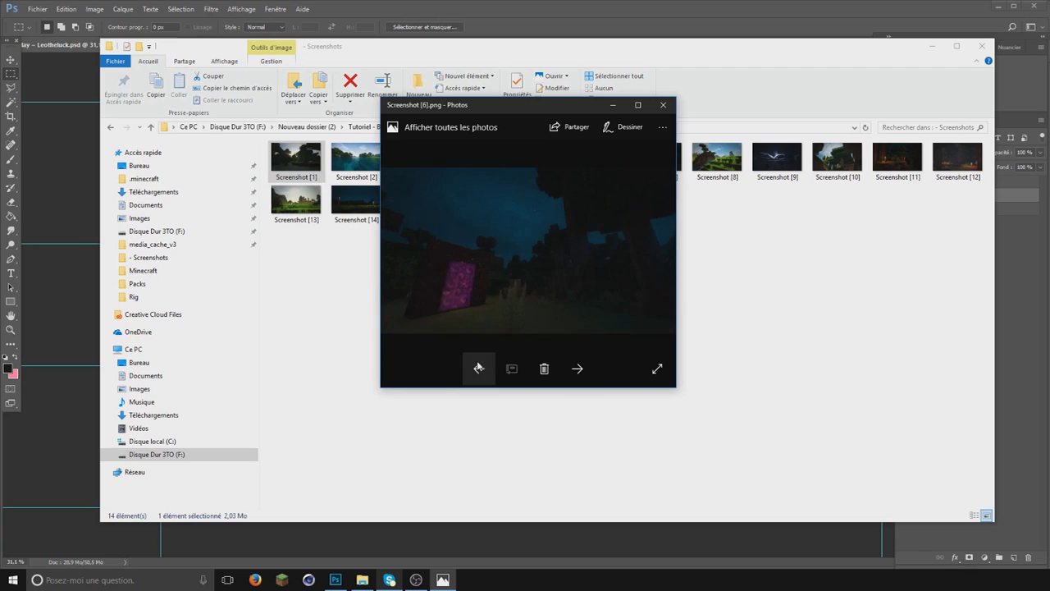
left_click(663, 105)
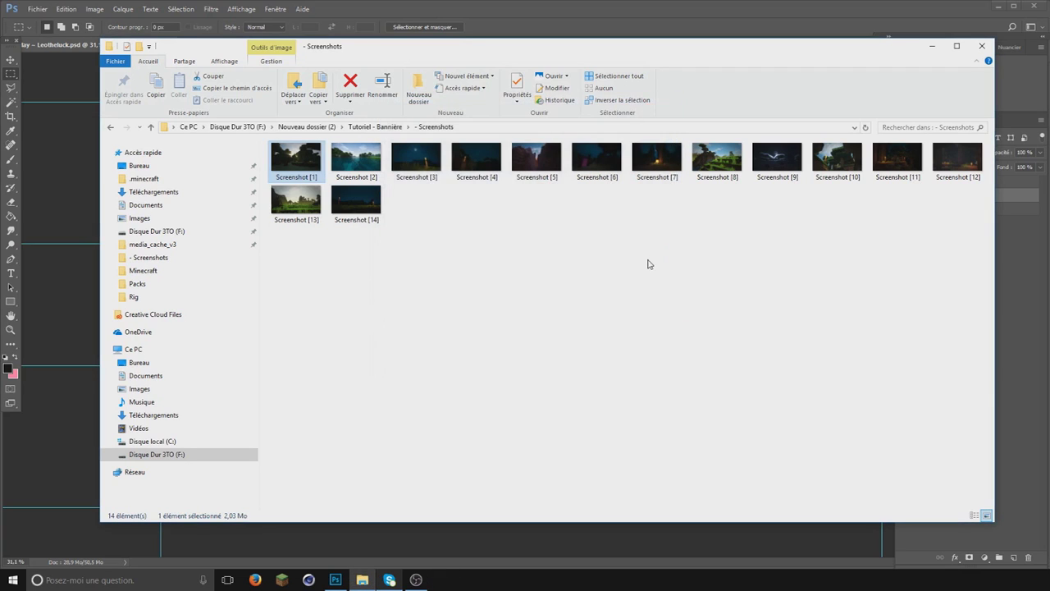
Step: Place Screenshot [6] in the banner, enlarge it to 228.7%, and move it below Calque 4
left_click_drag(622, 46, 1000, 74)
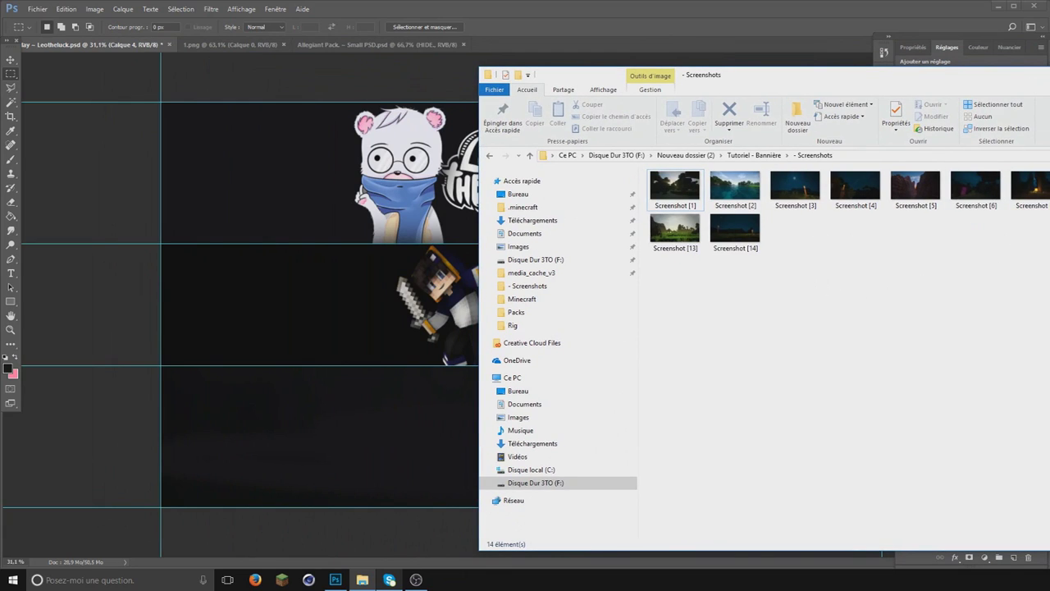
left_click_drag(975, 187, 246, 279)
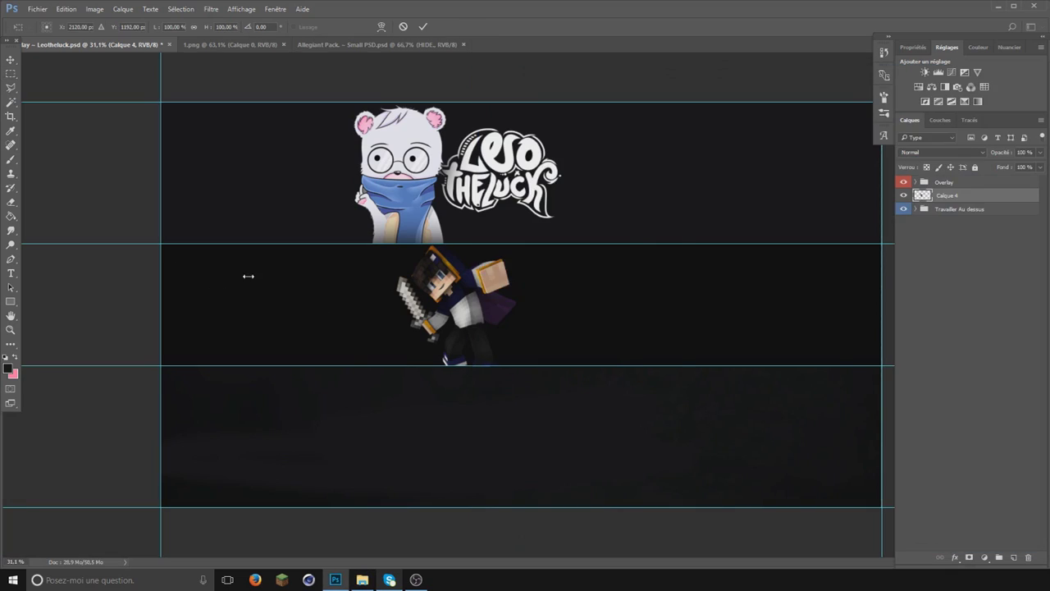
mouse_move(607, 325)
left_mouse_down()
mouse_move(418, 417)
mouse_move(410, 435)
left_mouse_up()
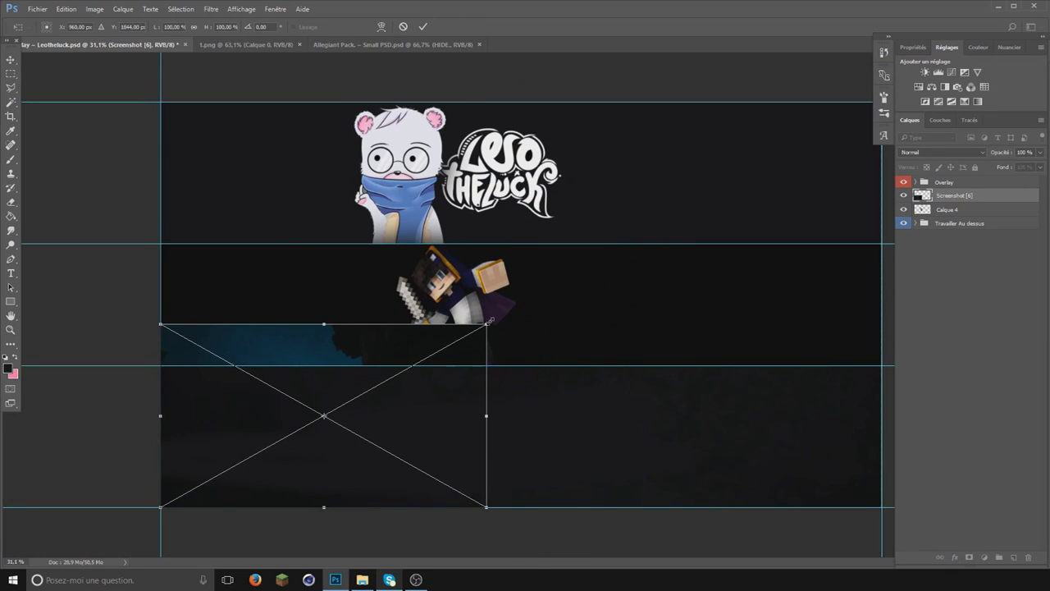
mouse_move(489, 321)
left_mouse_down()
mouse_move(930, 121)
mouse_move(908, 138)
mouse_move(602, 58)
mouse_move(286, 49)
mouse_move(864, 126)
mouse_move(785, 84)
left_mouse_up()
key("ctrl+z")
mouse_move(488, 324)
left_mouse_down()
mouse_move(763, 100)
mouse_move(742, 103)
mouse_move(755, 119)
mouse_move(746, 117)
left_mouse_up()
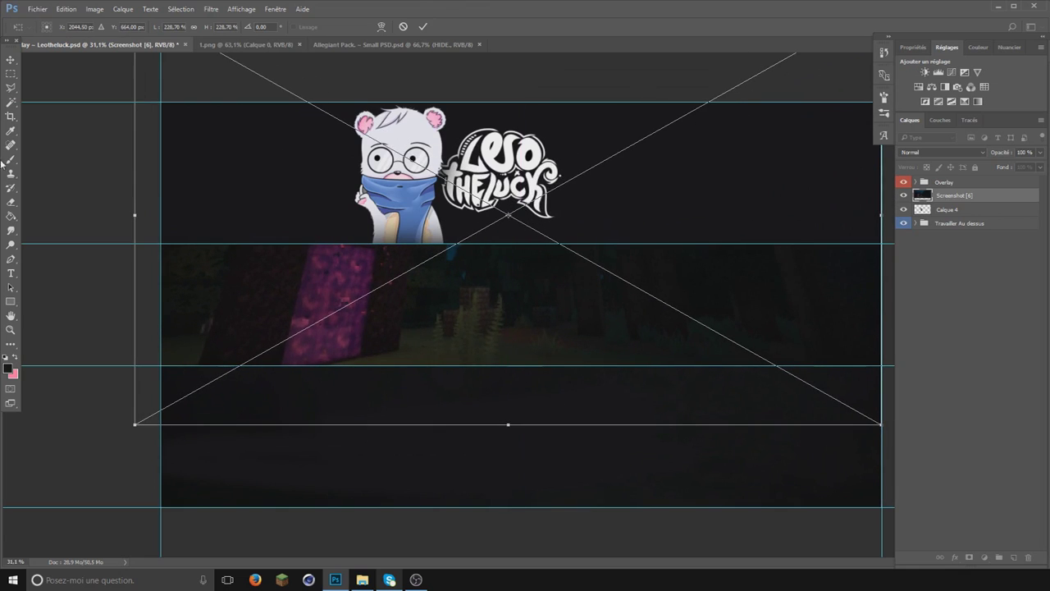
left_click(10, 73)
left_click(443, 219)
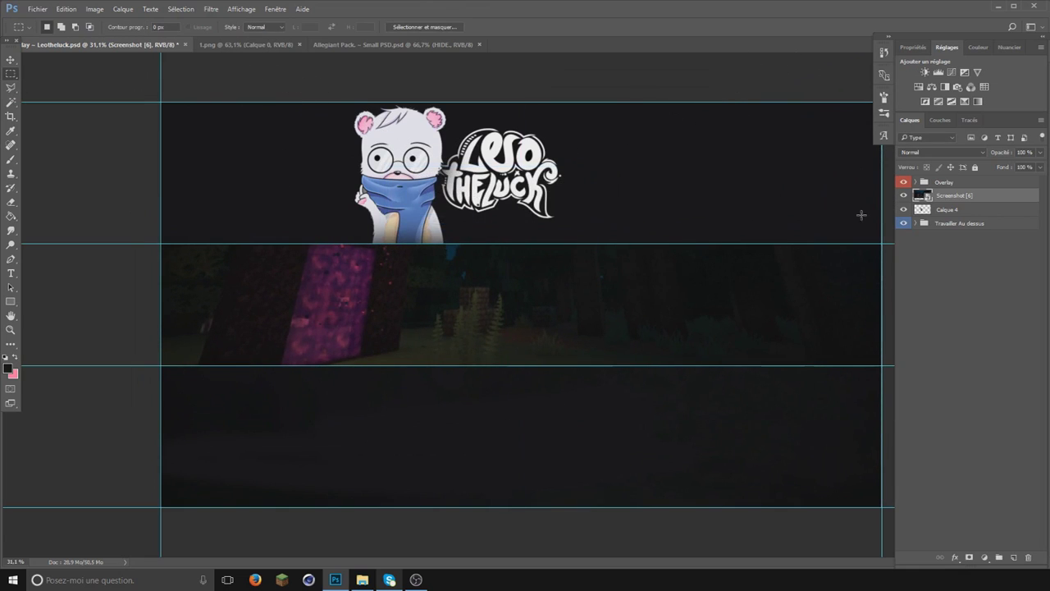
left_click_drag(943, 195, 942, 215)
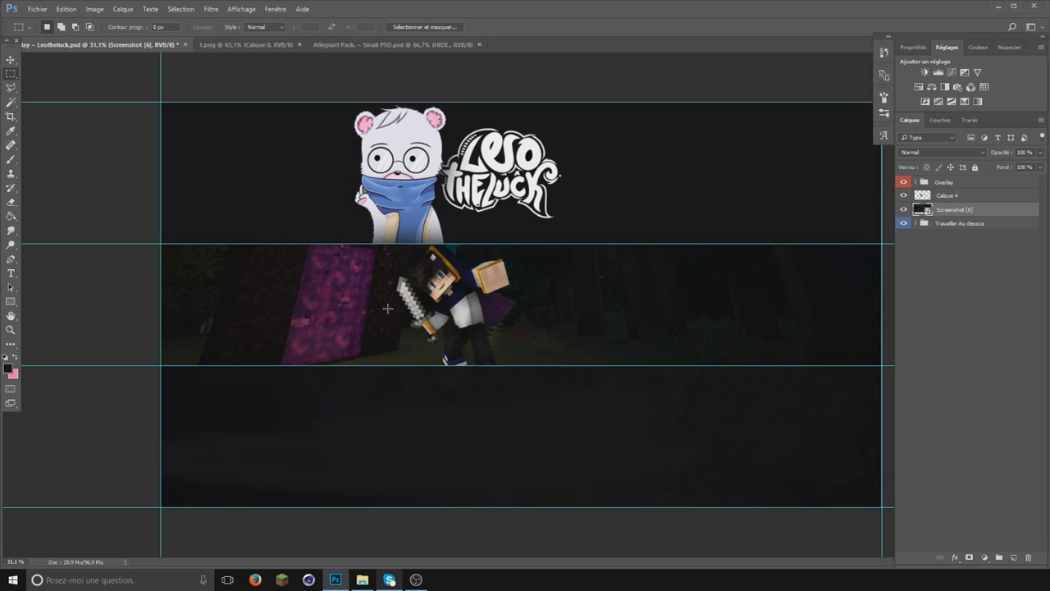
left_click(12, 203)
Step: Dismiss the smart object warning and rasterize the Screenshot [6] layer
left_click(402, 259)
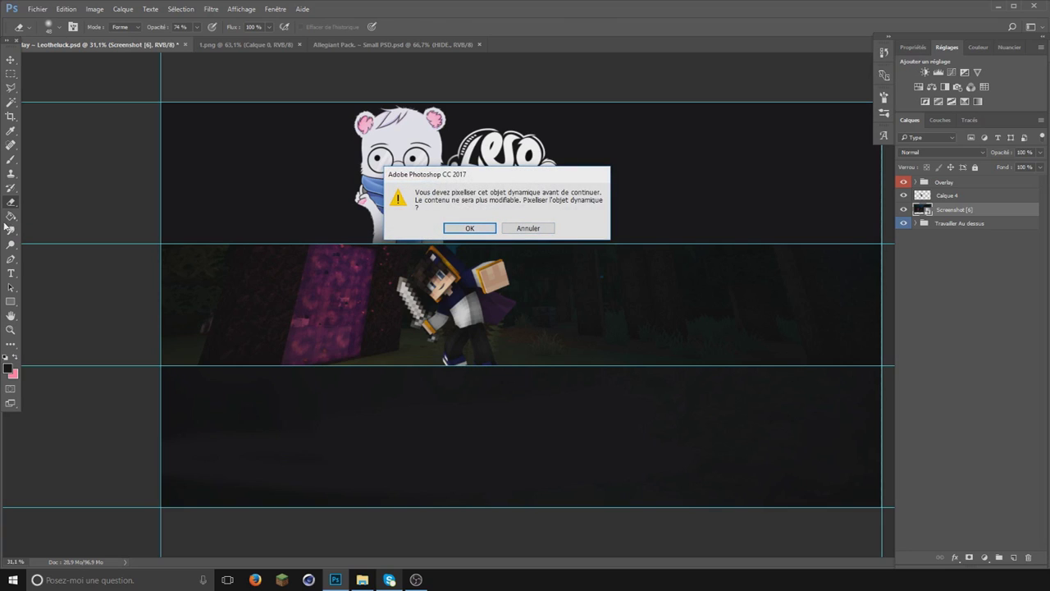
left_click(554, 233)
right_click(951, 215)
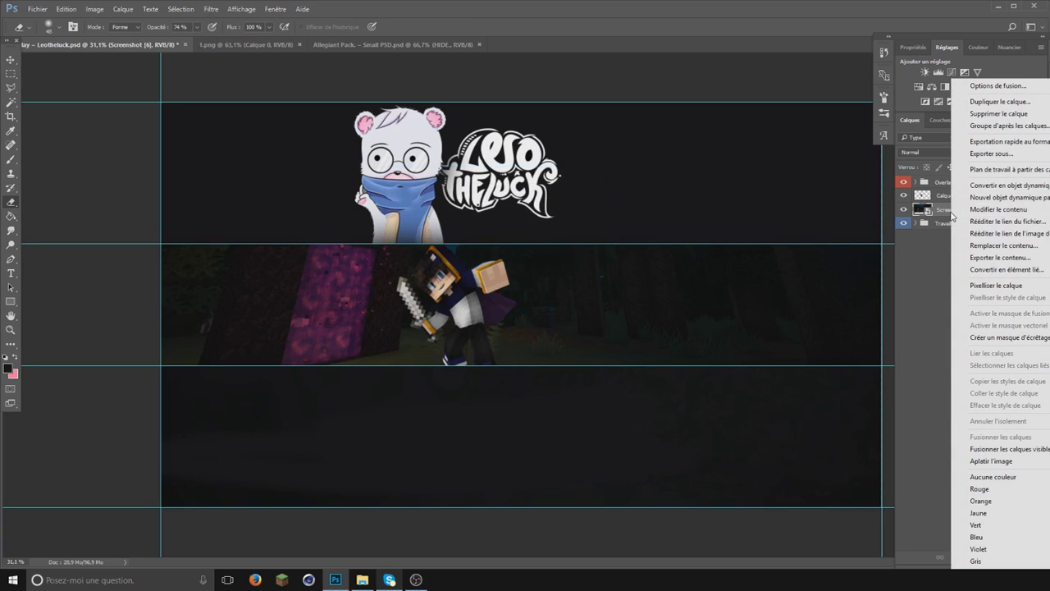
left_click(995, 285)
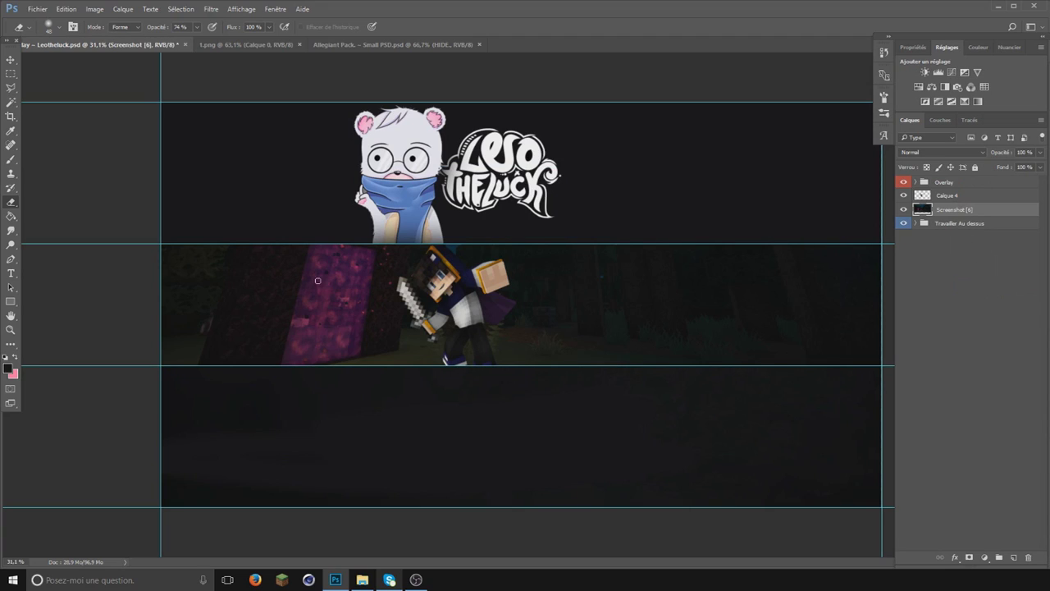
Step: Enlarge the Calque 4 character to about 131% and rotate it about 5° clockwise
left_click(945, 197)
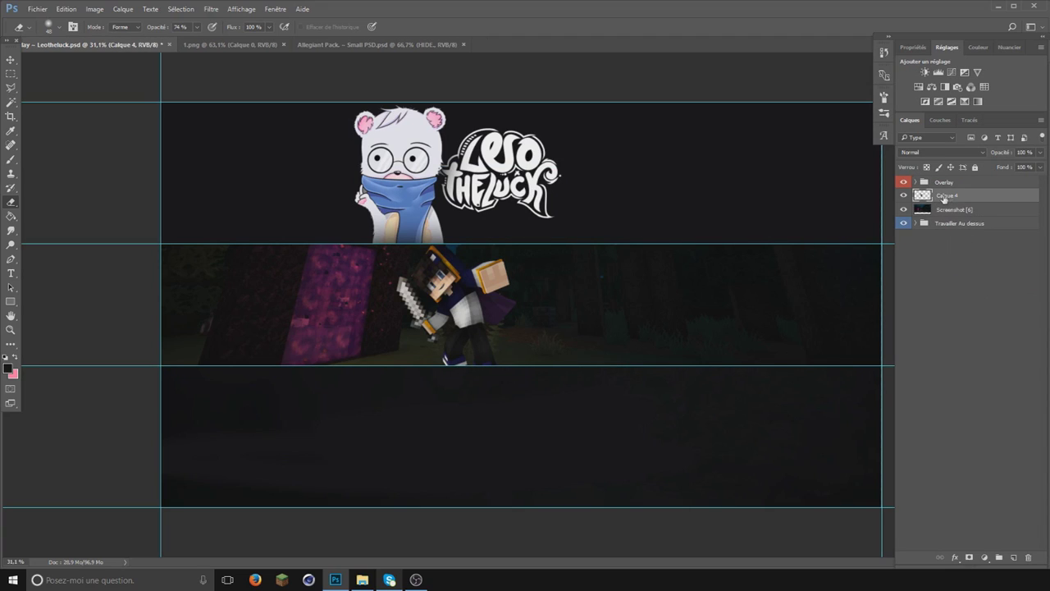
left_click(10, 63)
left_click_drag(442, 284, 434, 294)
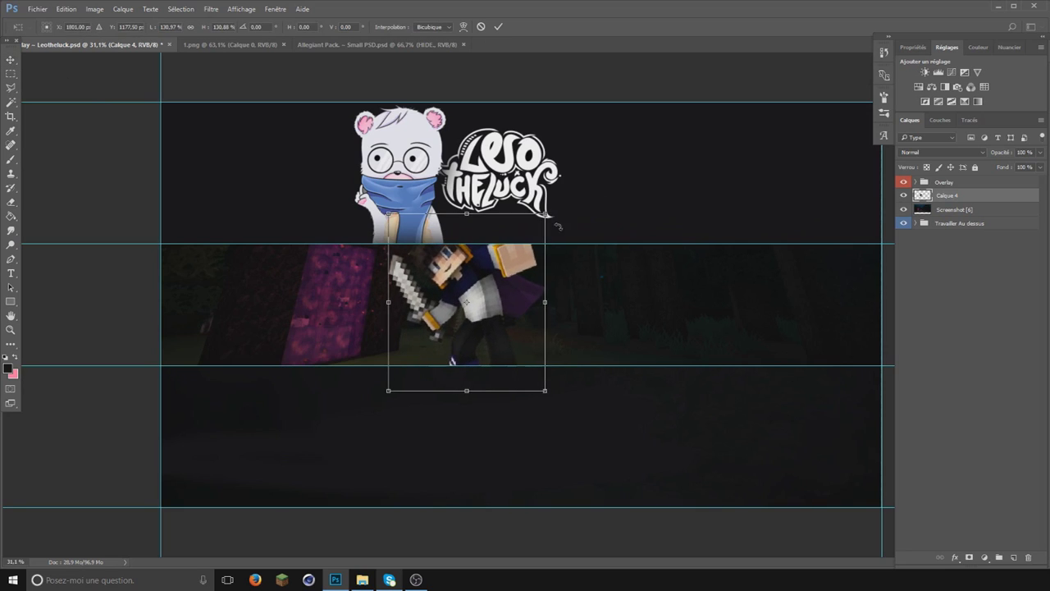
mouse_move(506, 255)
left_mouse_down()
mouse_move(533, 239)
mouse_move(592, 234)
left_mouse_up()
left_click_drag(511, 264, 497, 263)
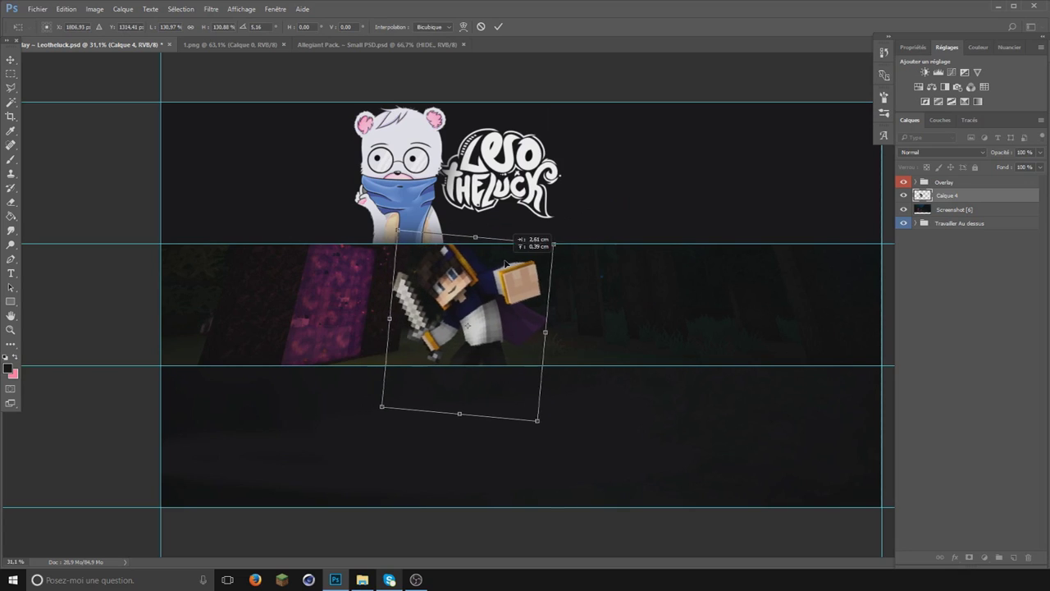
left_click(12, 74)
left_click(452, 221)
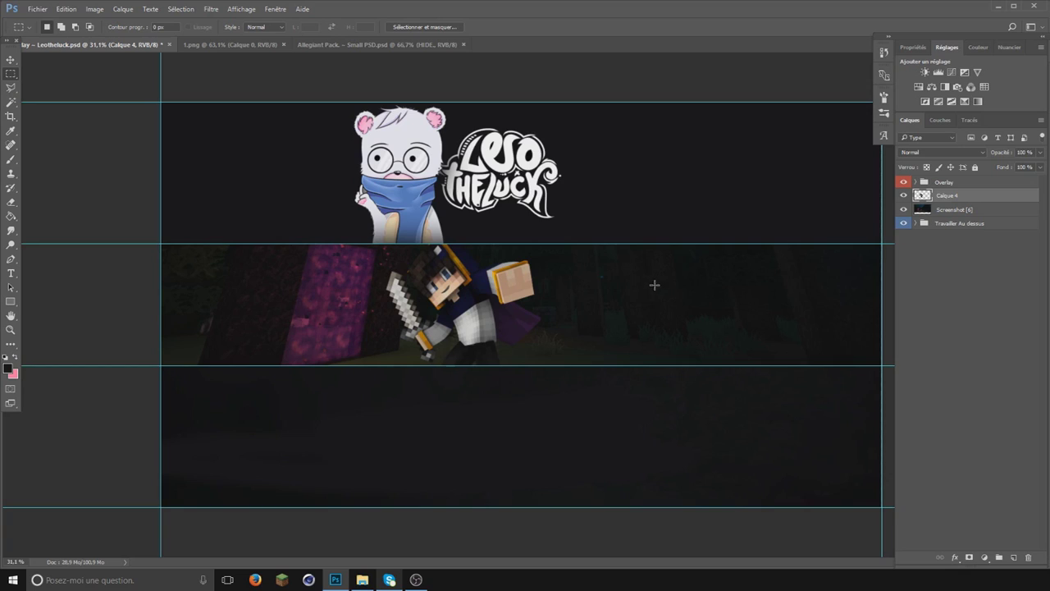
Step: Give Calque 4 a white Densité couleur - inner glow at 83% opacity and 5 px, and enable a gradient overlay
right_click(998, 198)
left_click(1022, 108)
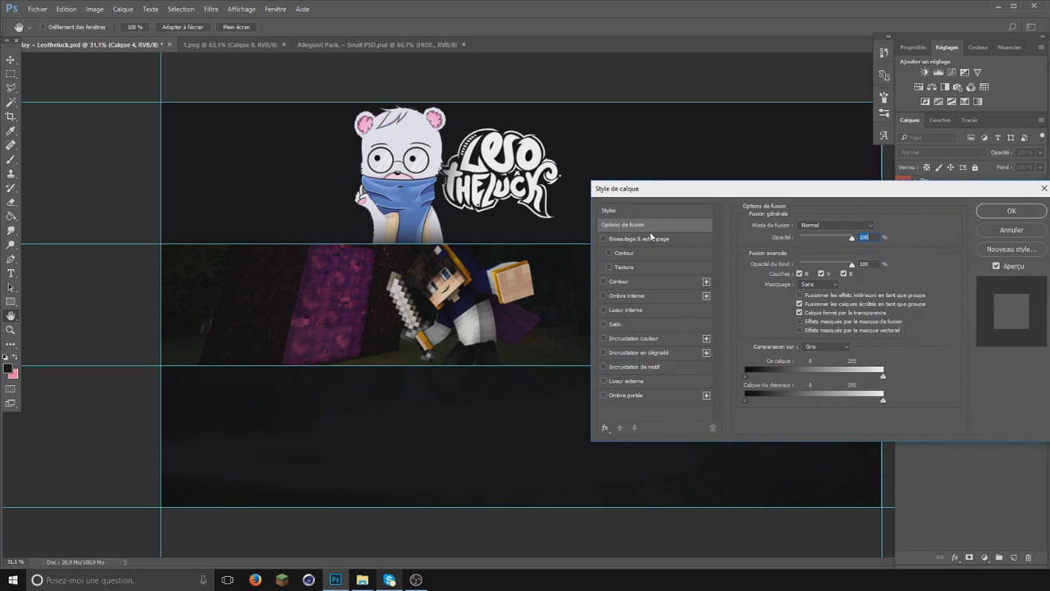
left_click(634, 309)
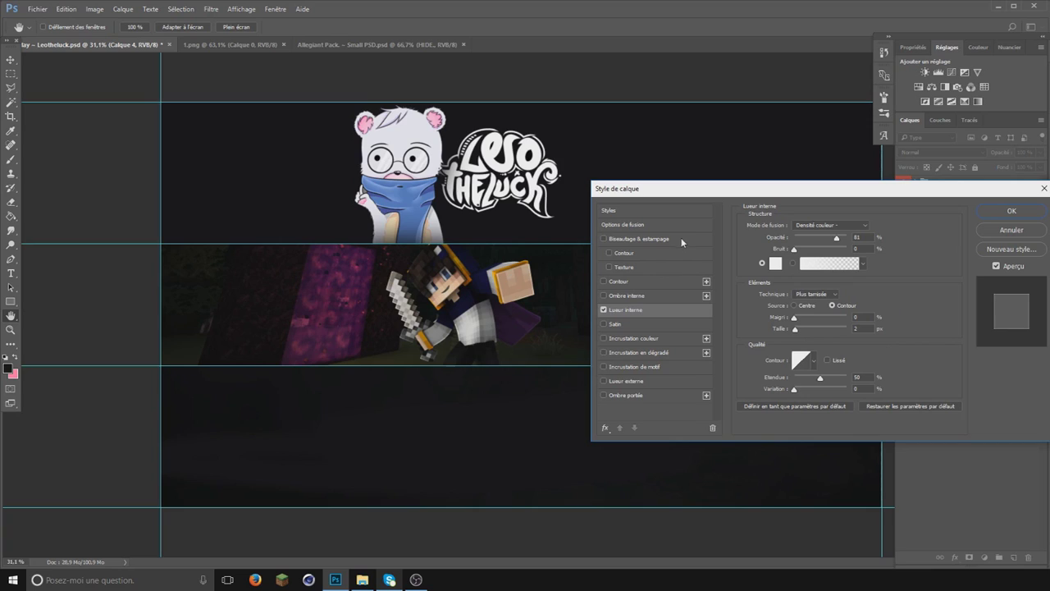
left_click(803, 225)
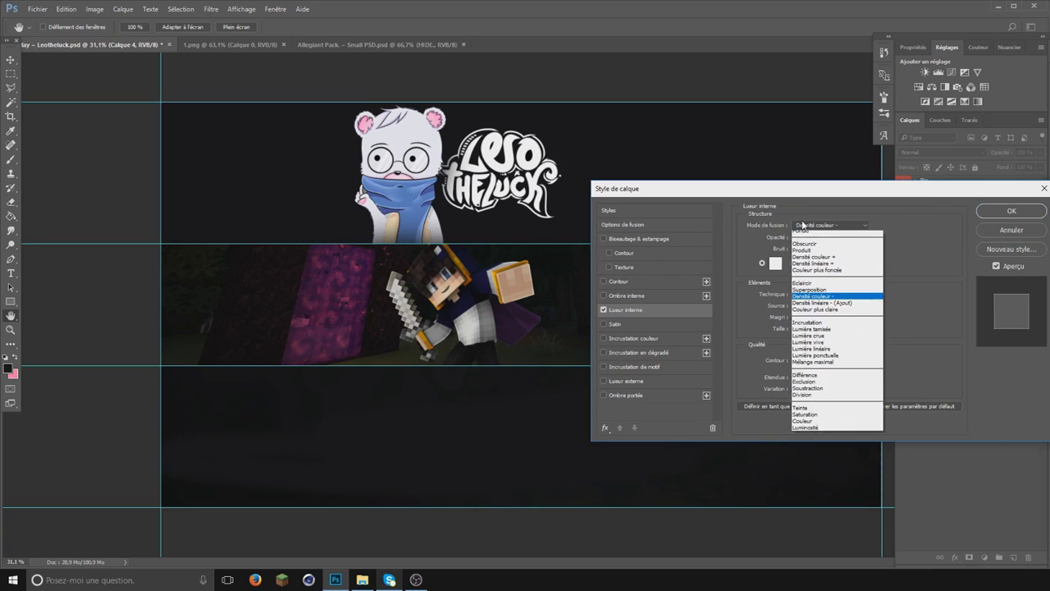
left_click(835, 306)
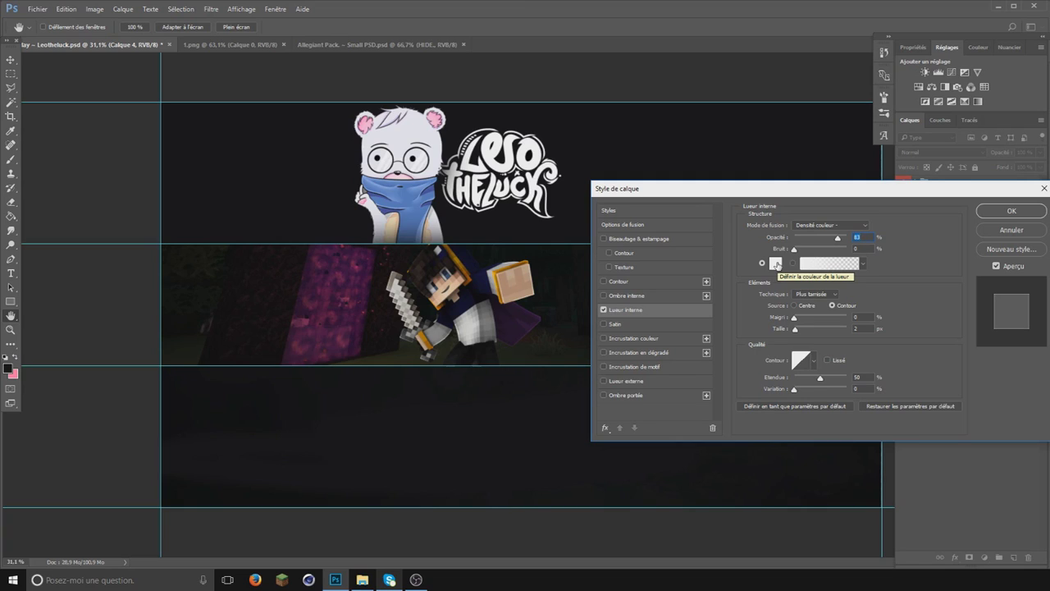
left_click(776, 263)
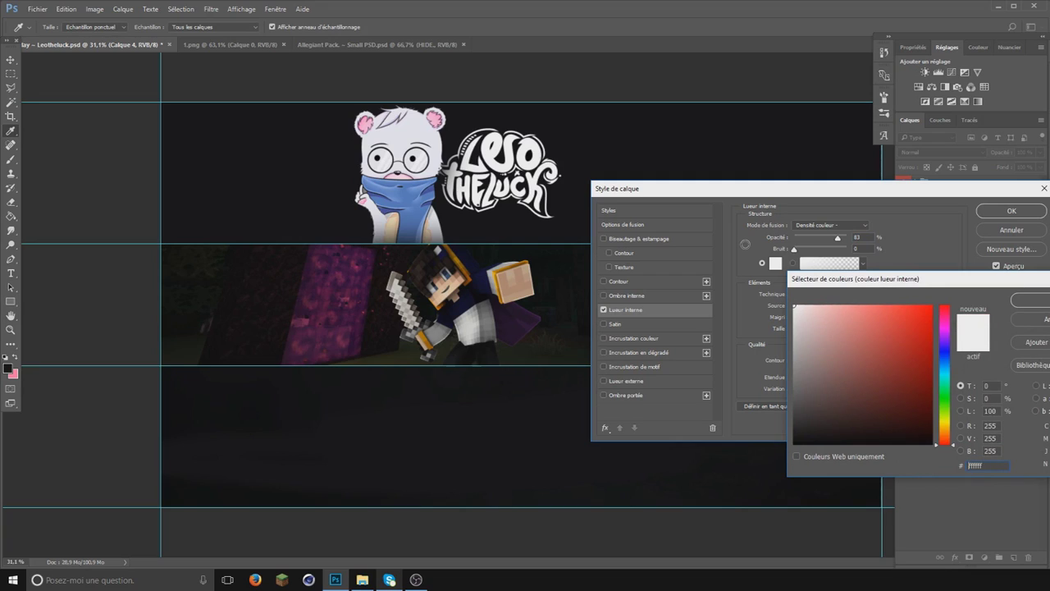
left_click(1030, 300)
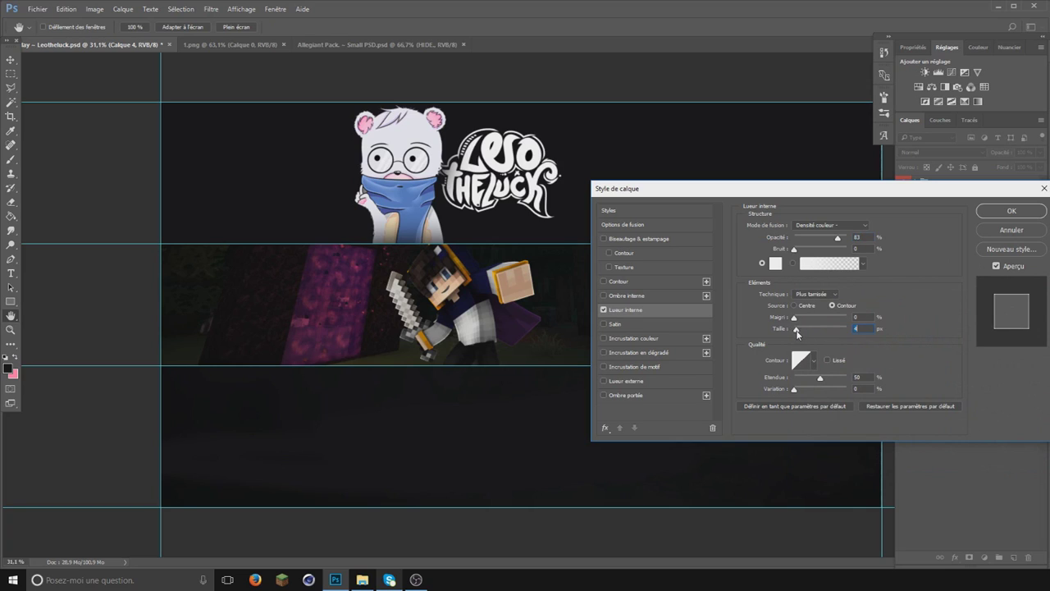
mouse_move(797, 329)
left_mouse_down()
mouse_move(821, 329)
mouse_move(800, 331)
left_mouse_up()
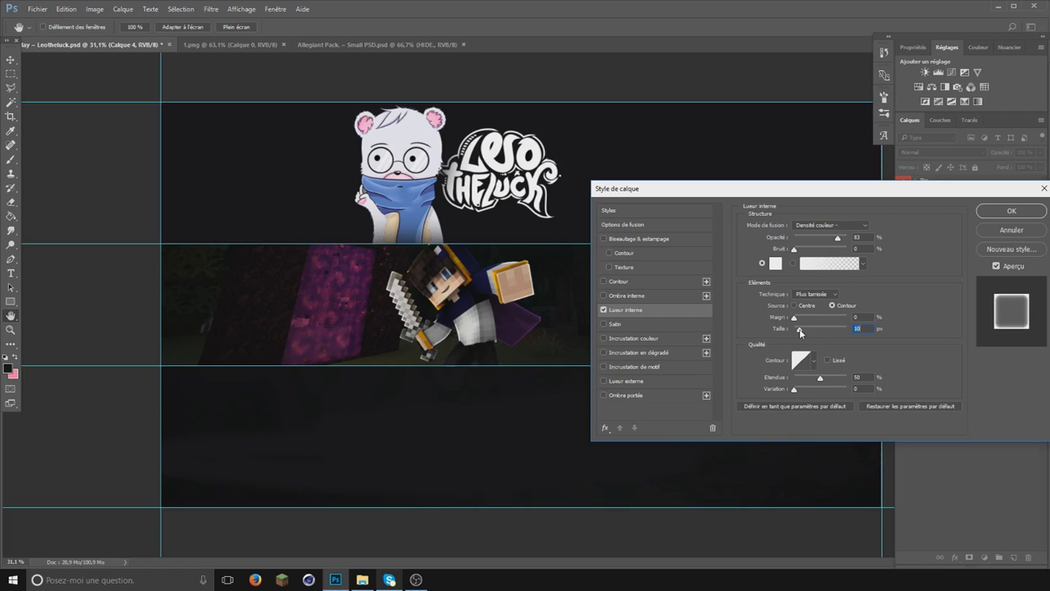
left_click_drag(799, 331, 796, 331)
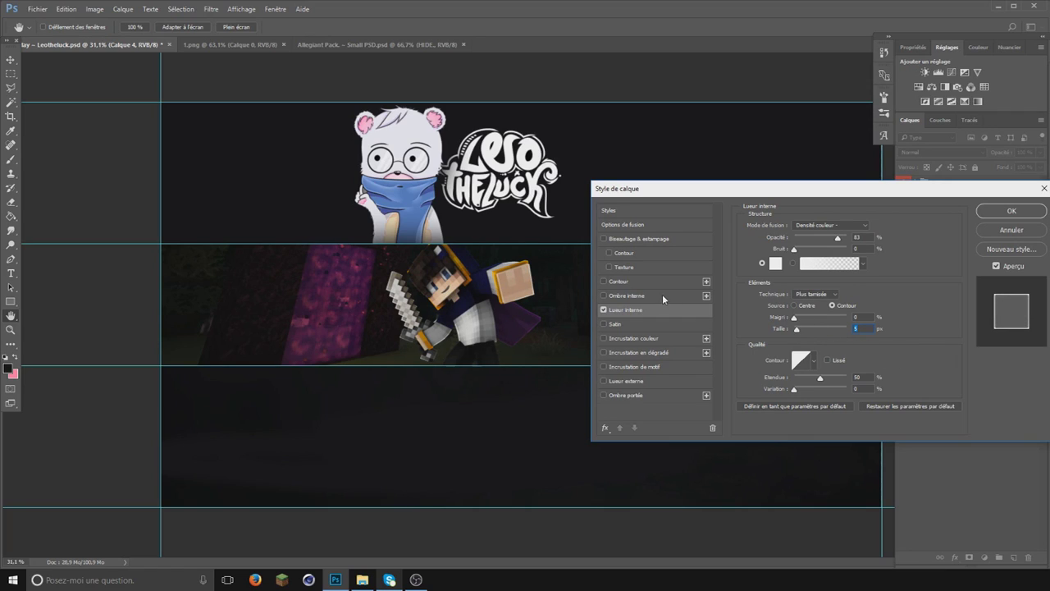
left_click(651, 354)
left_click(819, 251)
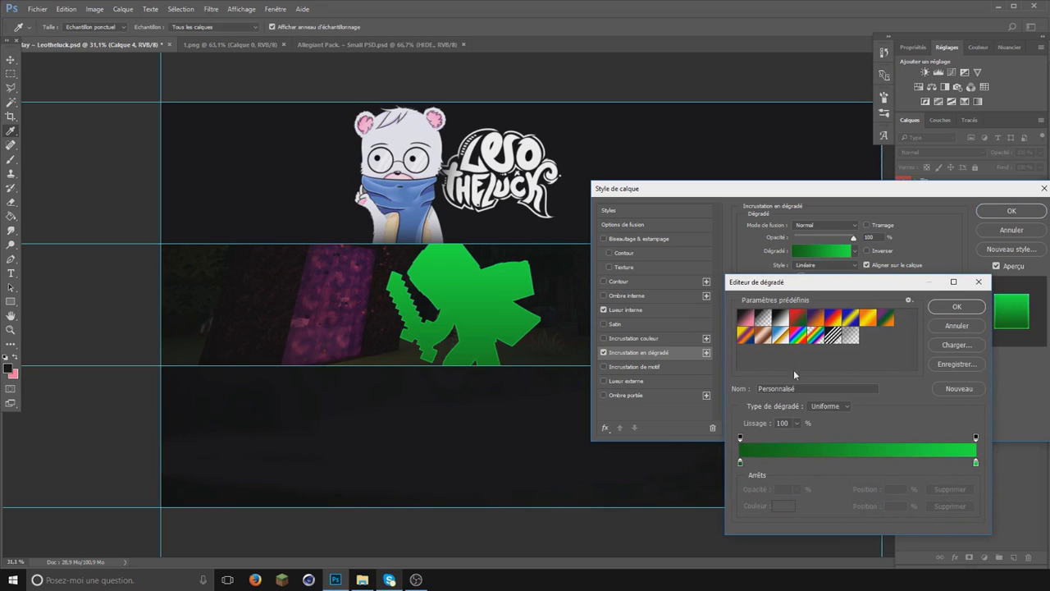
Step: Set the gradient overlay's stops to black on the left and white on the right
double_click(739, 463)
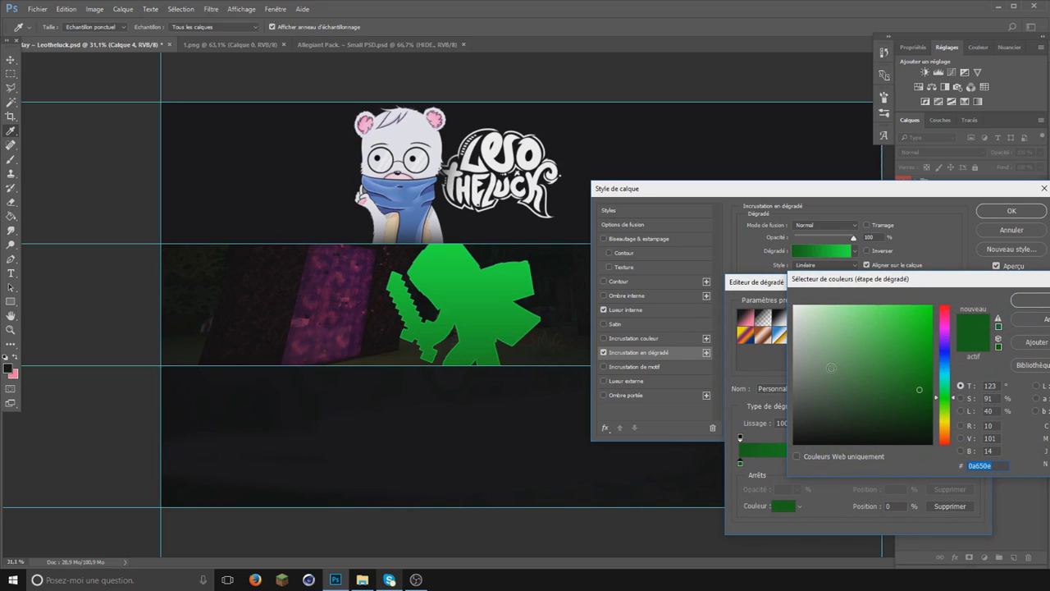
left_click_drag(861, 392, 793, 444)
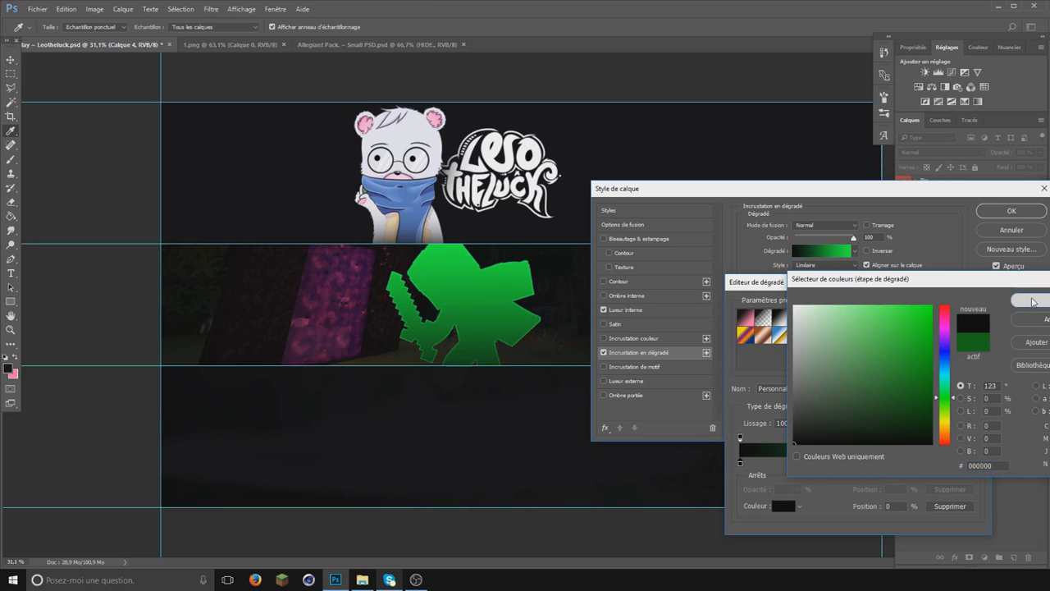
left_click(1032, 302)
double_click(976, 465)
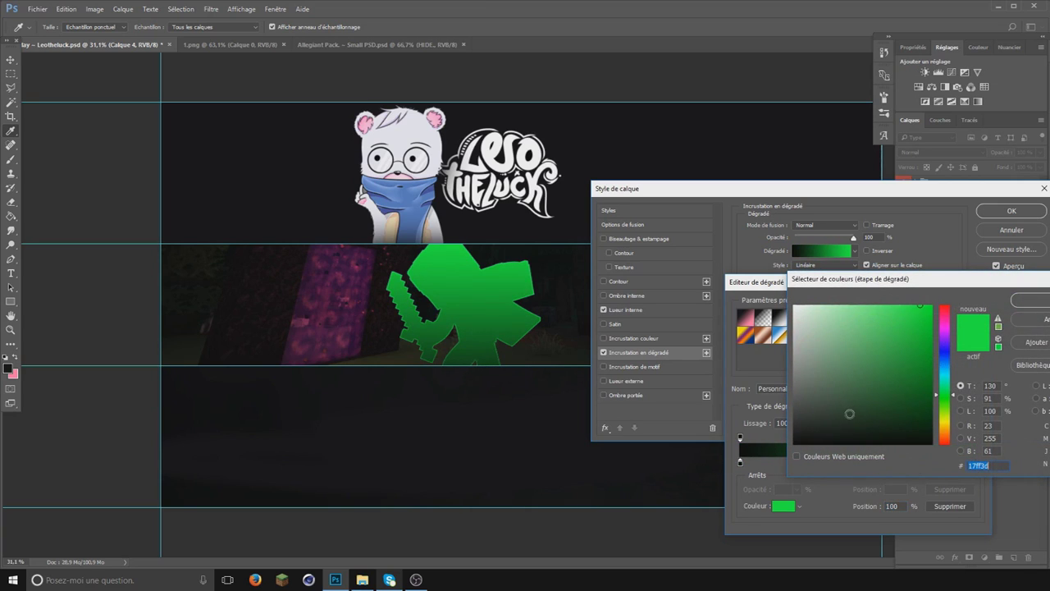
left_click(794, 306)
left_click(1031, 301)
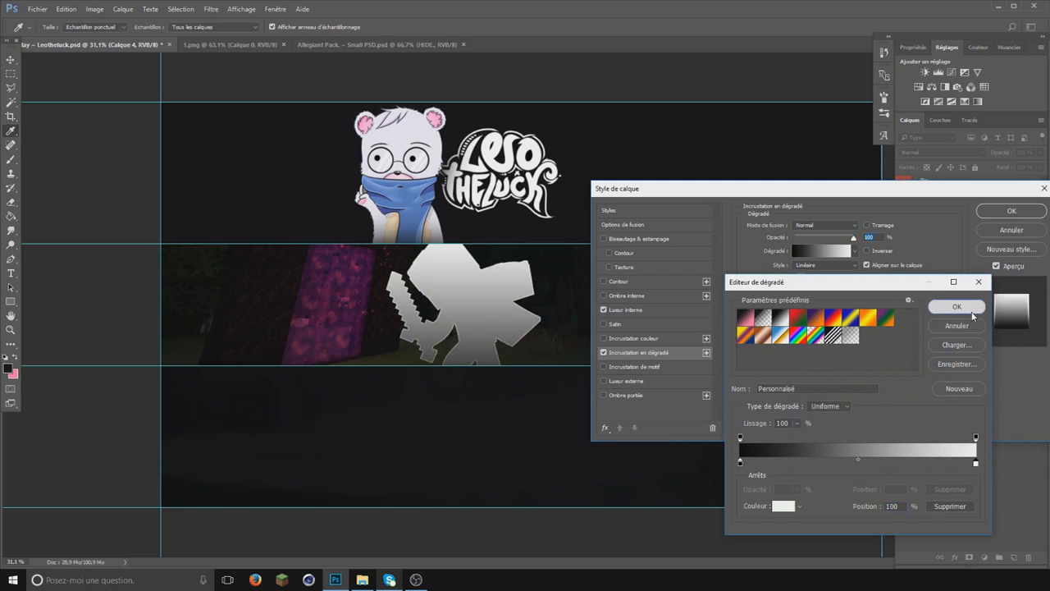
left_click(952, 304)
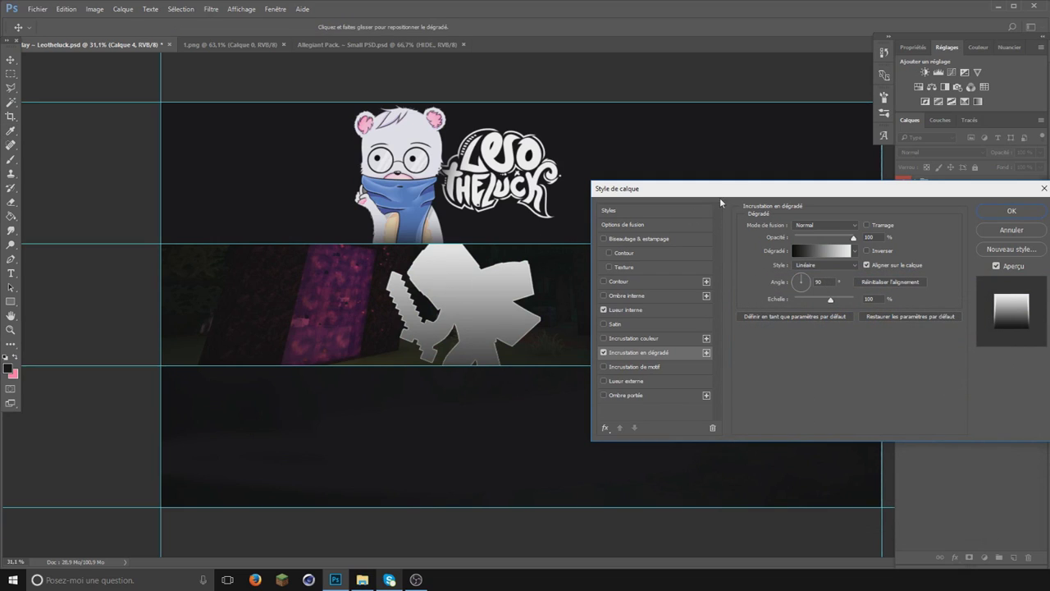
Step: Set the gradient overlay to Incrustation mode at about 58% opacity and apply the style
left_click(804, 226)
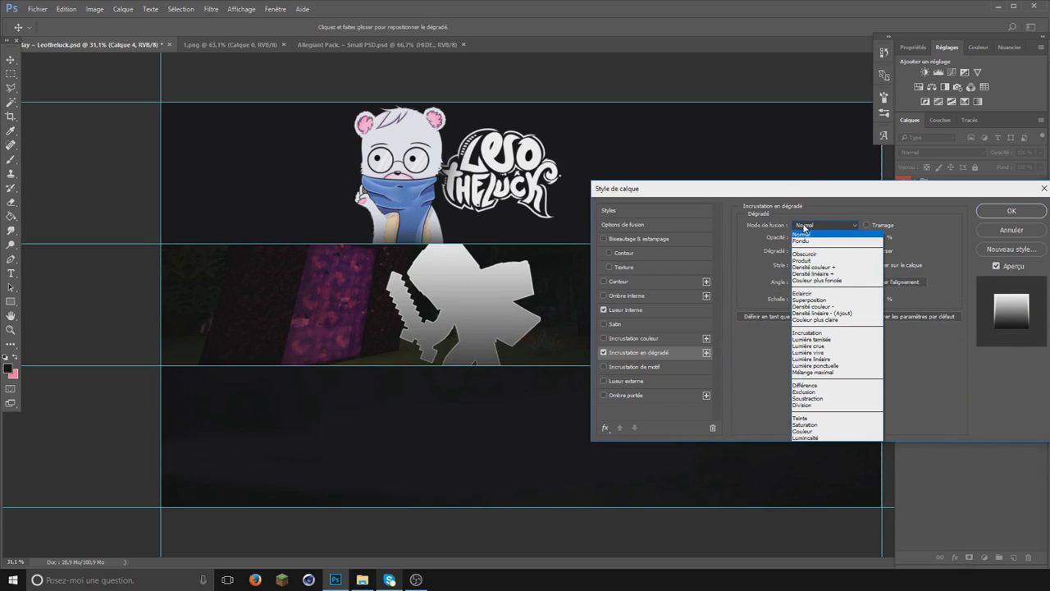
left_click(833, 336)
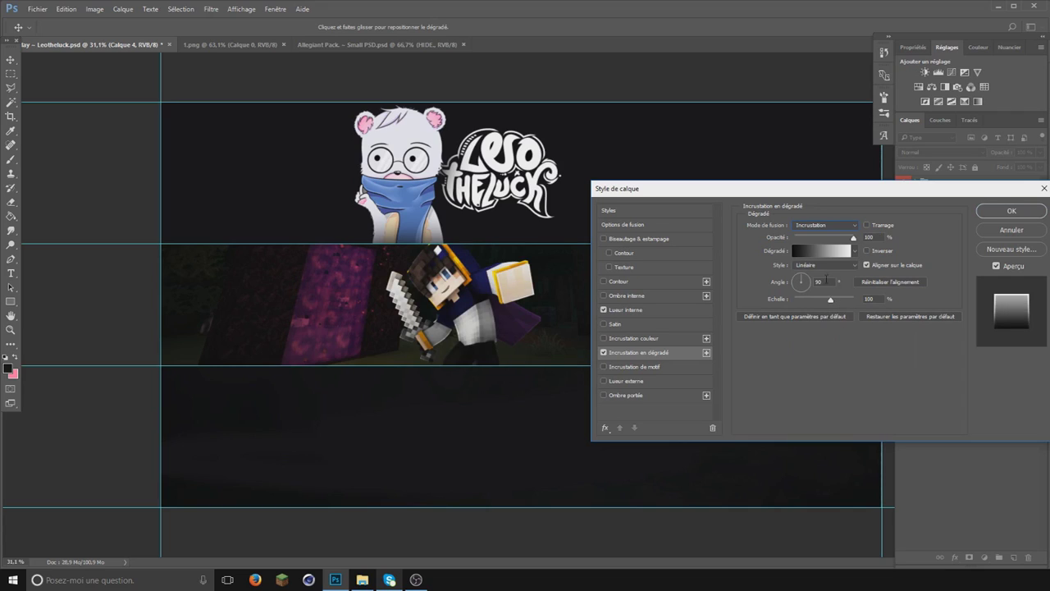
left_click_drag(853, 238, 829, 238)
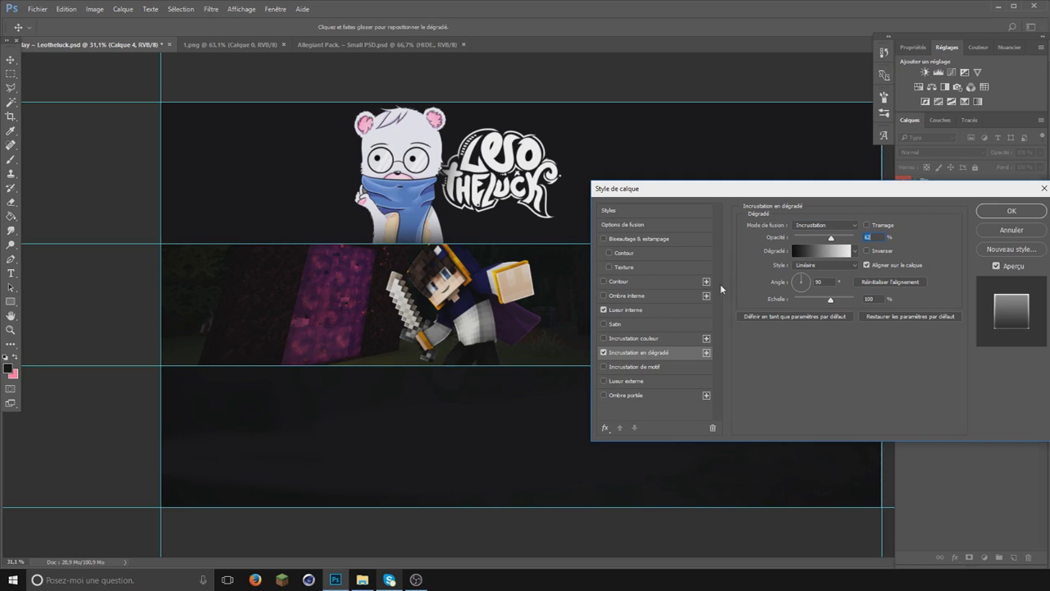
left_click(1005, 211)
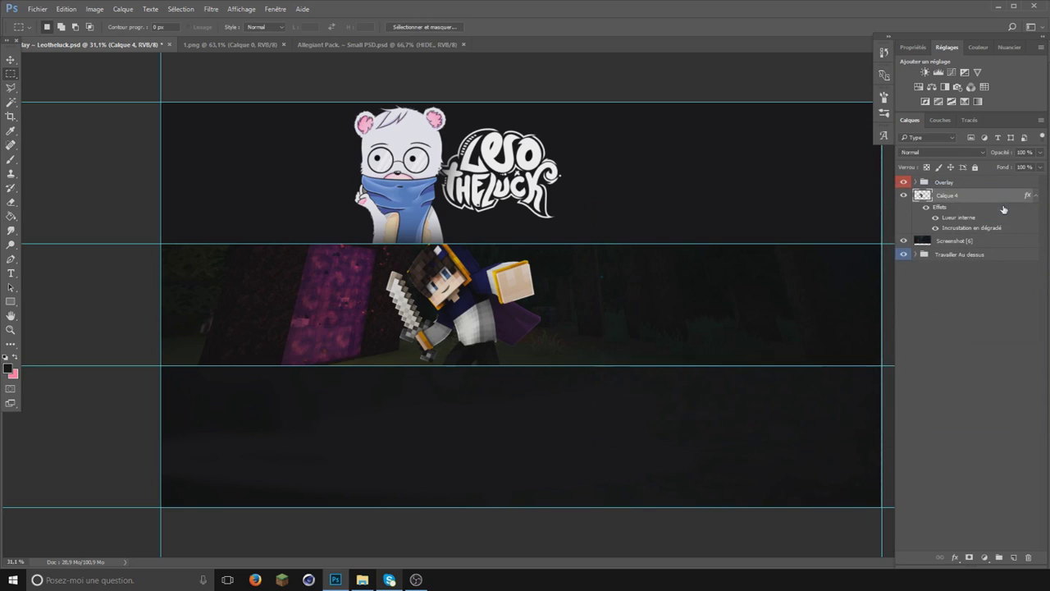
Step: Rasterize Calque 4's layer style, zoom to inspect the character, then select the Screenshot [6] layer
right_click(951, 198)
left_click(995, 269)
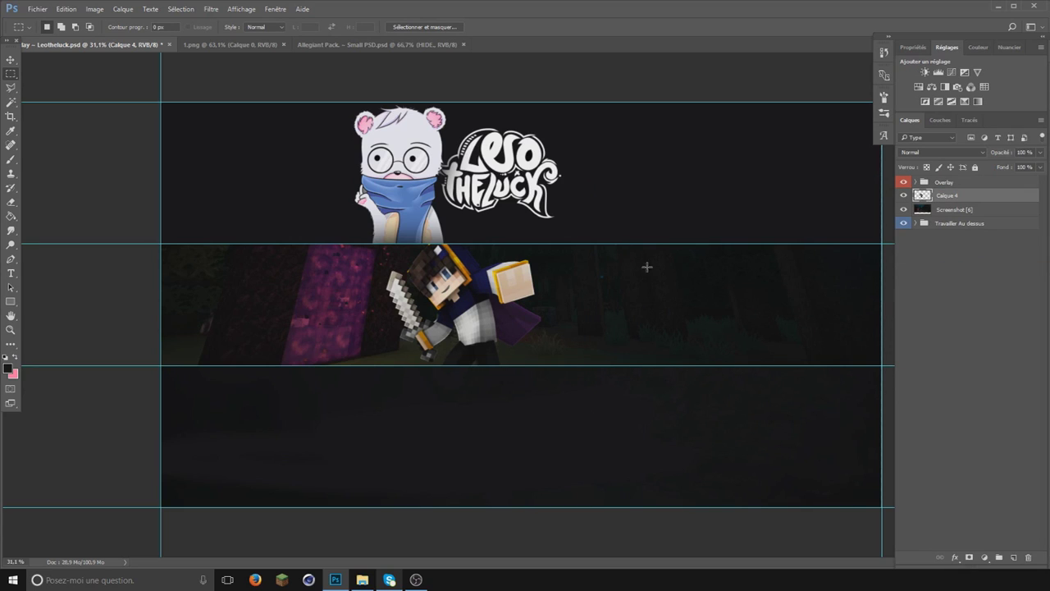
left_click(10, 329)
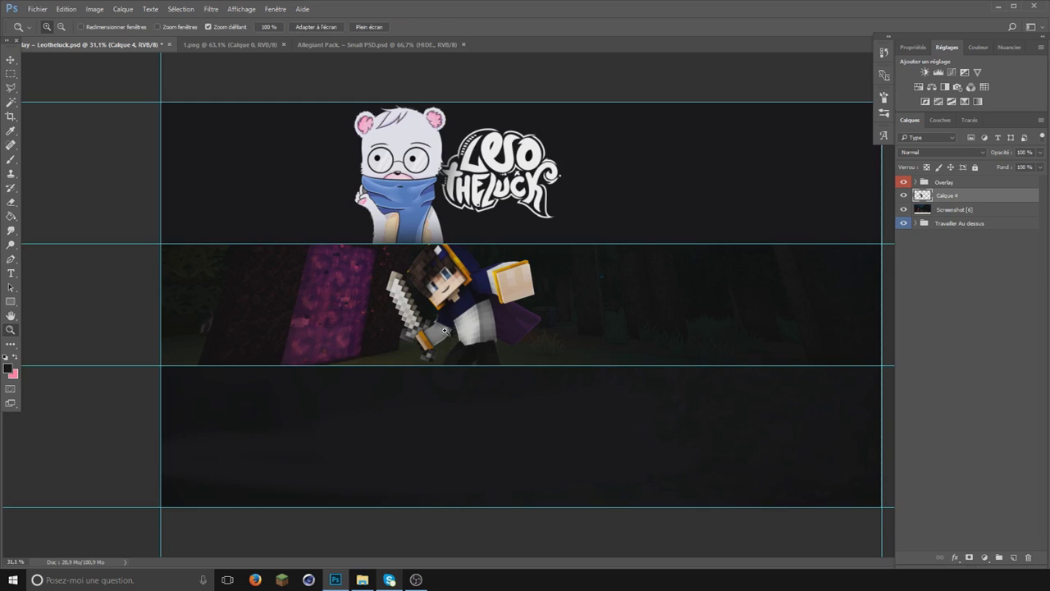
left_click_drag(447, 330, 481, 338)
left_click(481, 339, "alt")
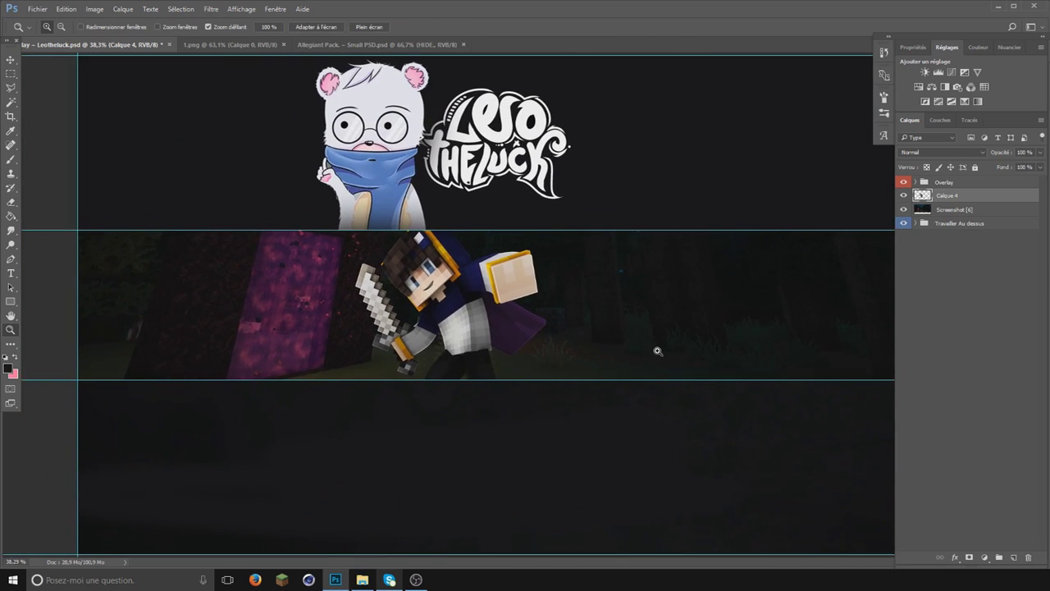
left_click(661, 349, "alt")
left_click(698, 318)
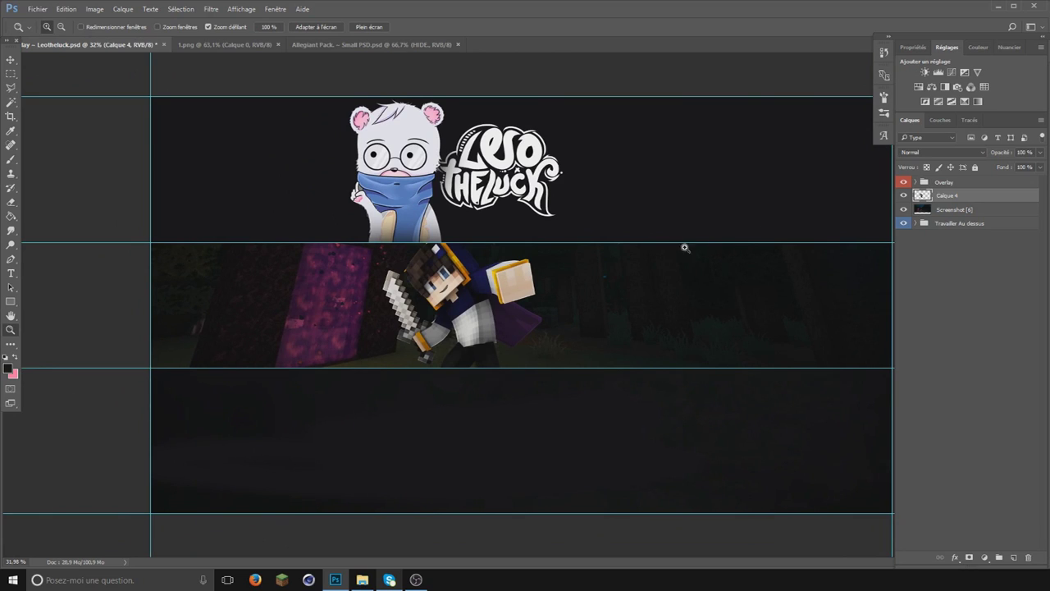
left_click(953, 211)
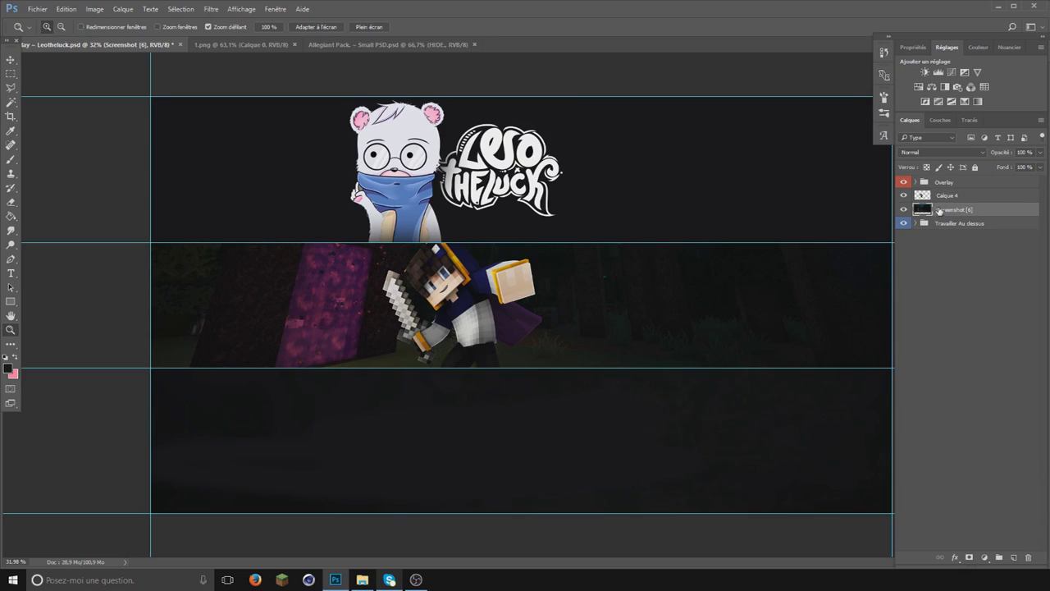
Step: Add an empty layer to the banner, then reveal the Allegiant Pack's Layer Styles group
left_click(1014, 558)
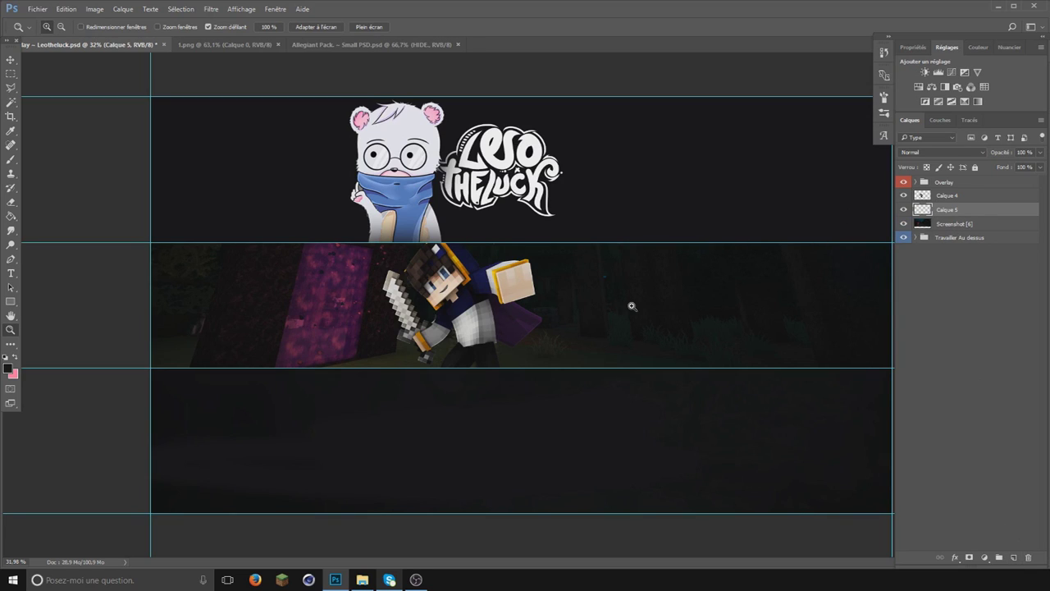
left_click(340, 45)
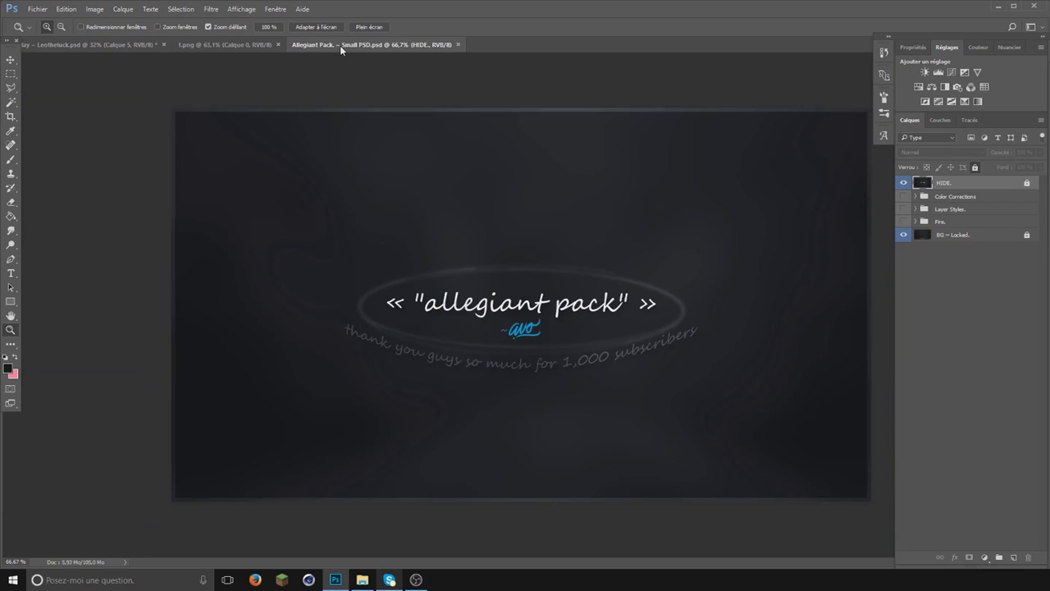
left_click(903, 182)
left_click(903, 208)
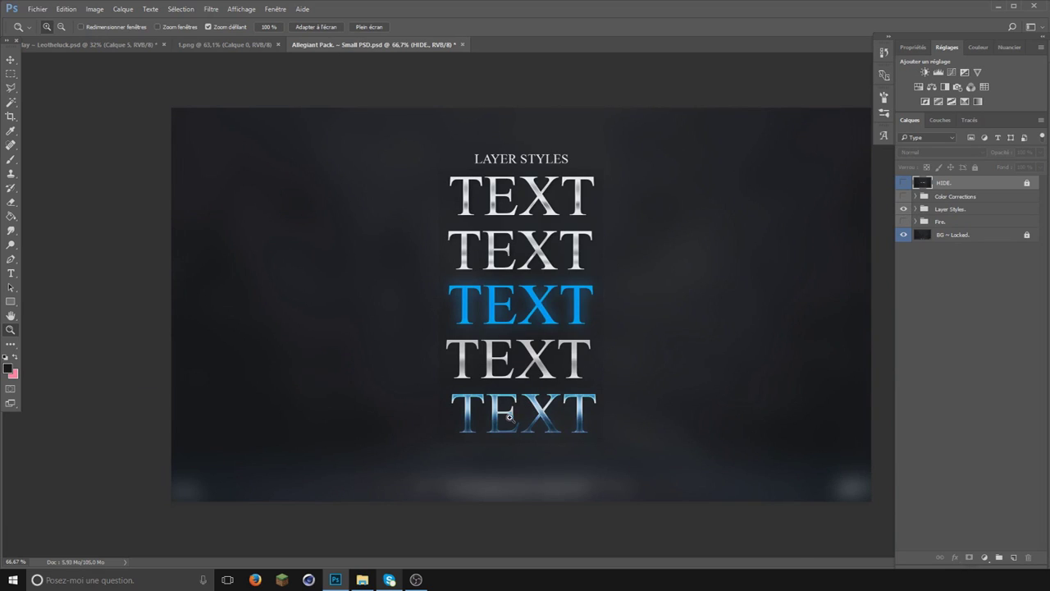
left_click(916, 209)
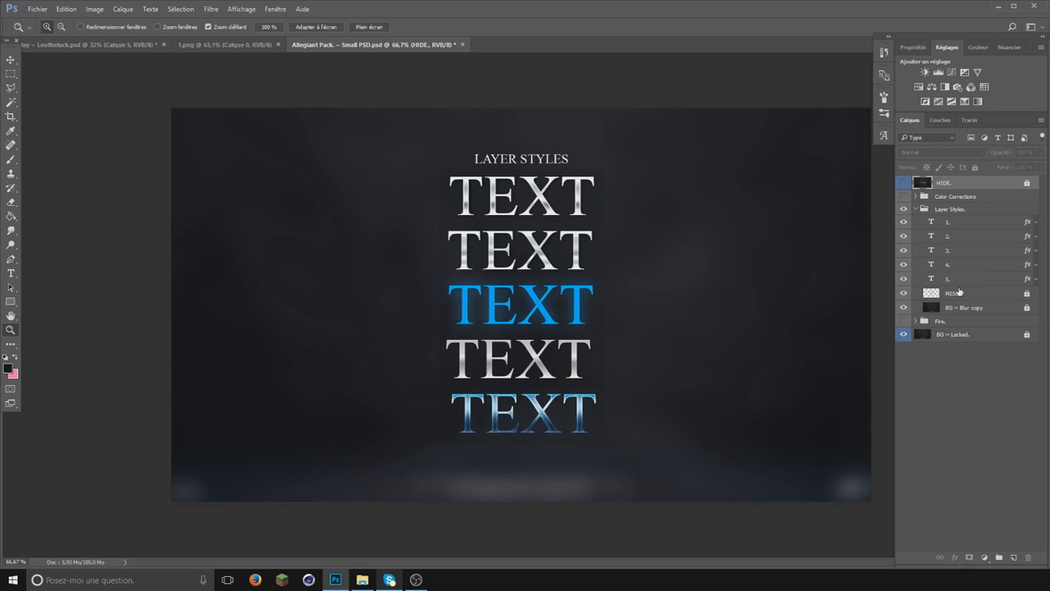
Step: Select TEXT sample layer 5 and drag it toward the banner with the Move tool
left_click(960, 292)
left_click(960, 280)
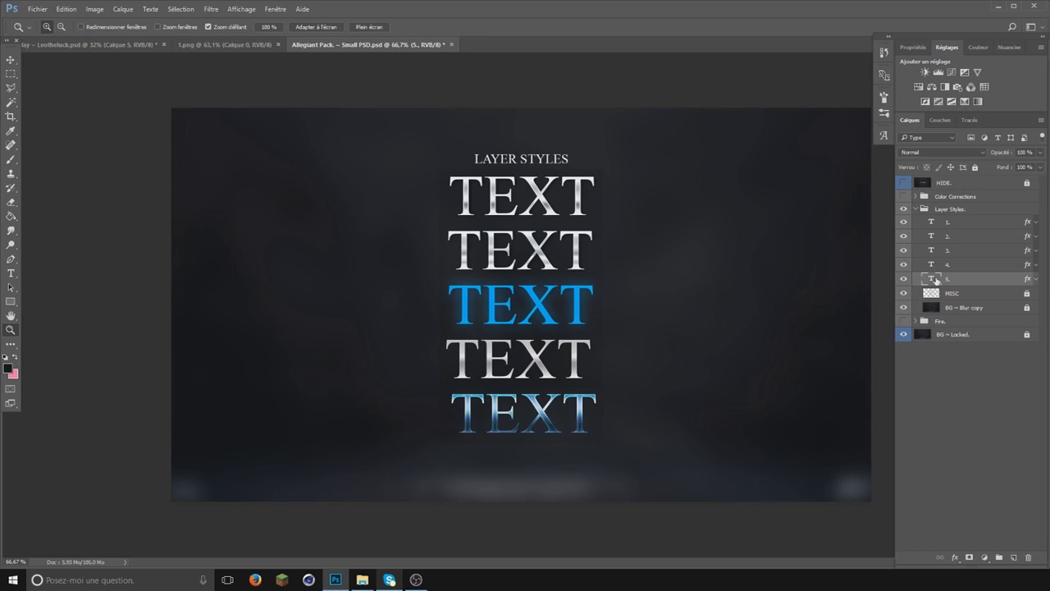
left_click(11, 59)
mouse_move(557, 419)
left_mouse_down()
mouse_move(550, 262)
mouse_move(584, 306)
left_mouse_up()
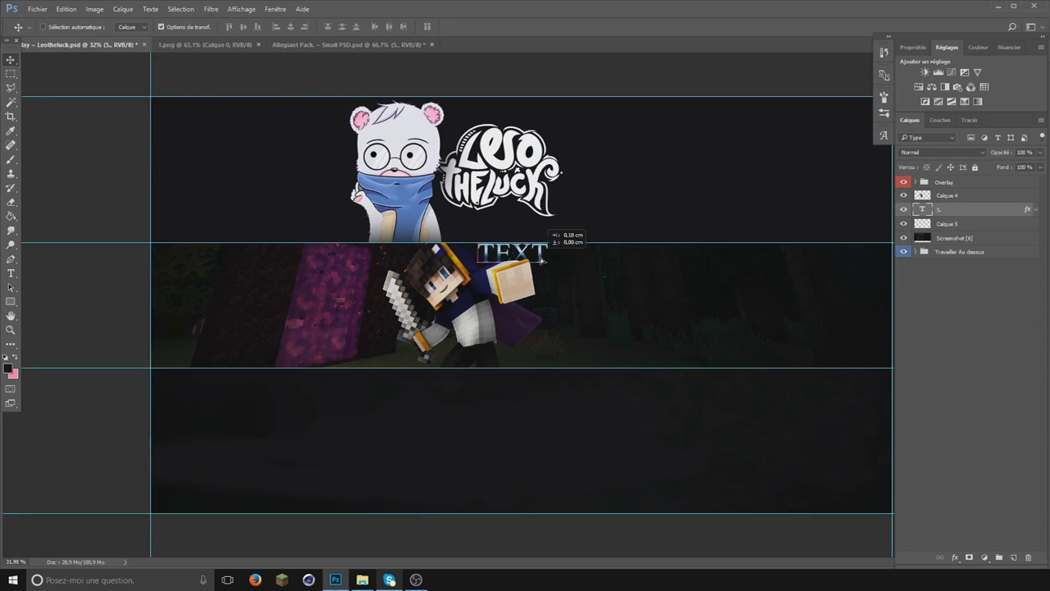
Step: Drop the blue TEXT sample into the banner and change its word to TUTORIEL
left_click_drag(584, 306, 580, 306)
left_click(10, 73)
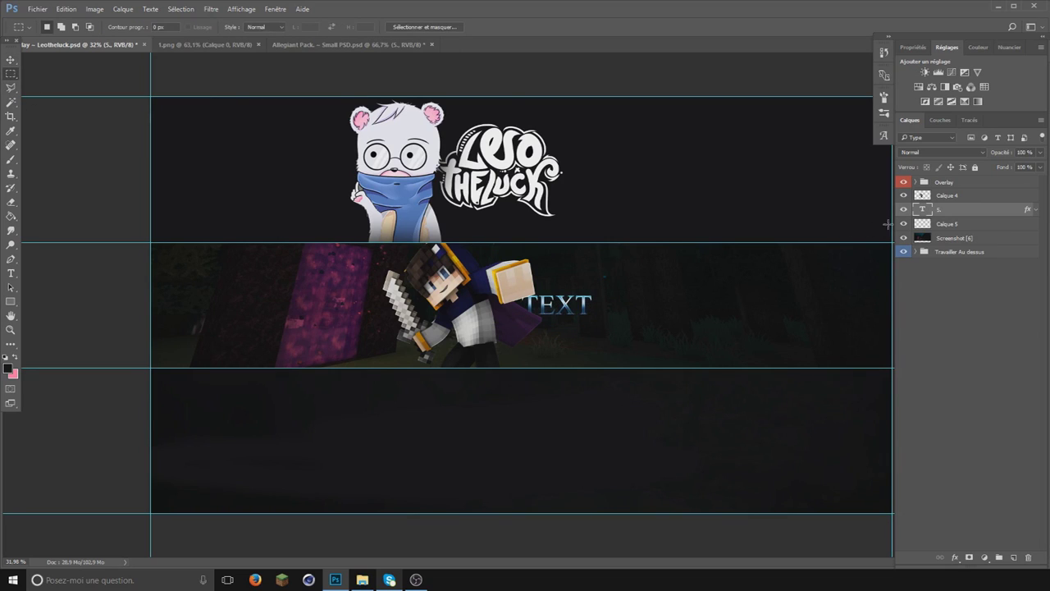
double_click(921, 210)
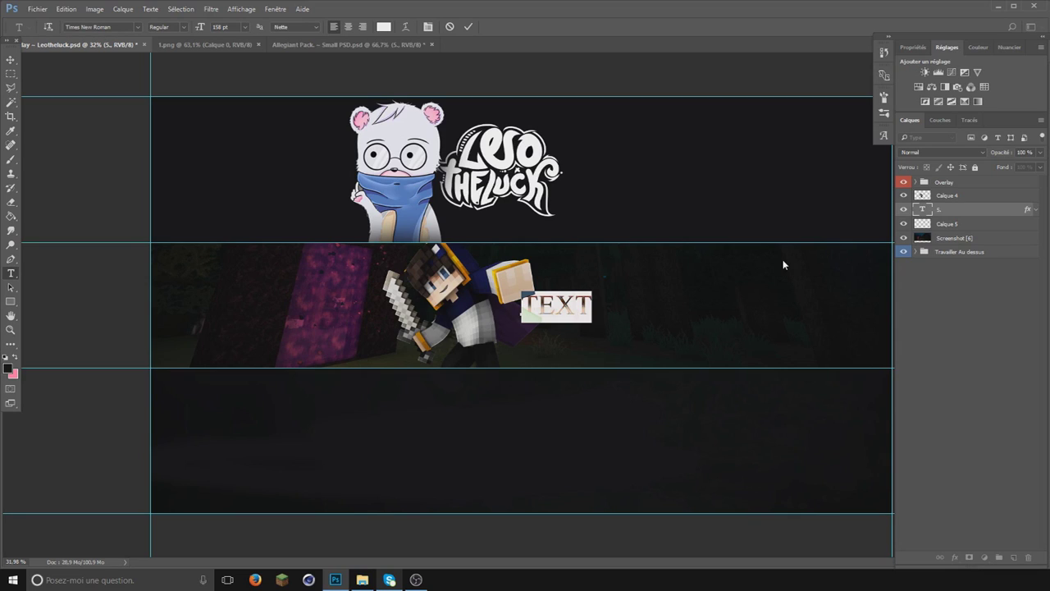
key("BackSpace")
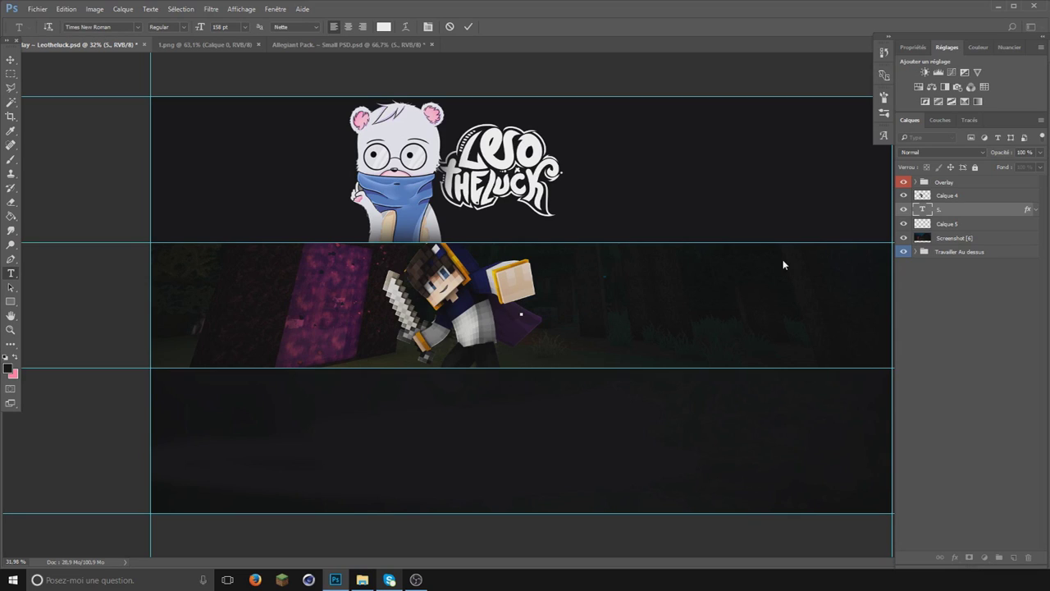
type("TUTORIEL")
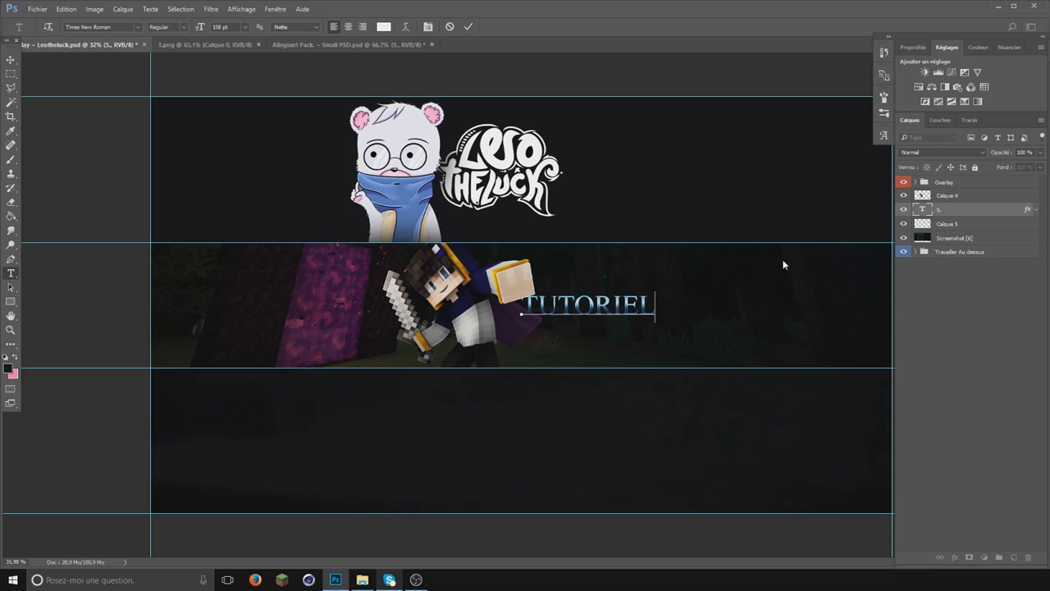
left_click(10, 77)
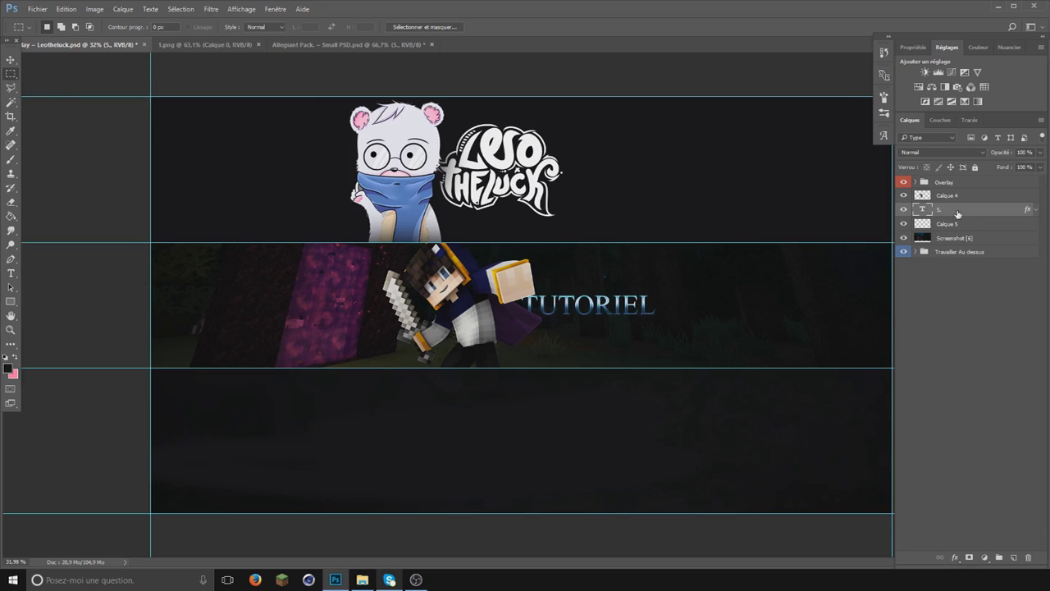
Step: Scale TUTORIEL to about 122% and position it below the character
left_click(10, 60)
mouse_move(656, 292)
left_mouse_down()
mouse_move(684, 289)
mouse_move(629, 344)
mouse_move(637, 347)
left_mouse_up()
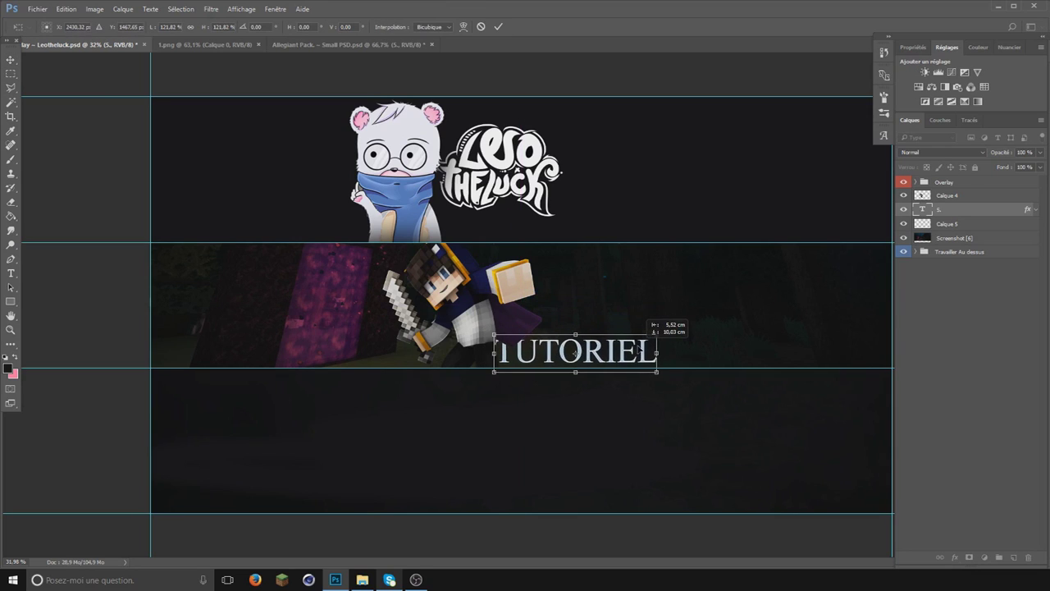
left_click(12, 74)
left_click(427, 225)
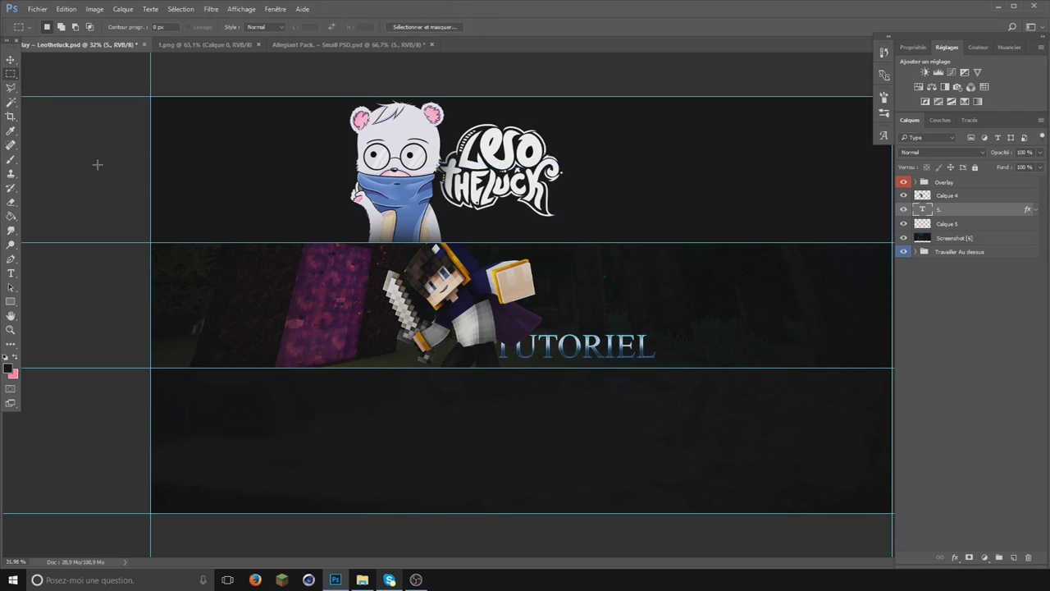
left_click(10, 60)
left_click_drag(607, 334, 604, 354)
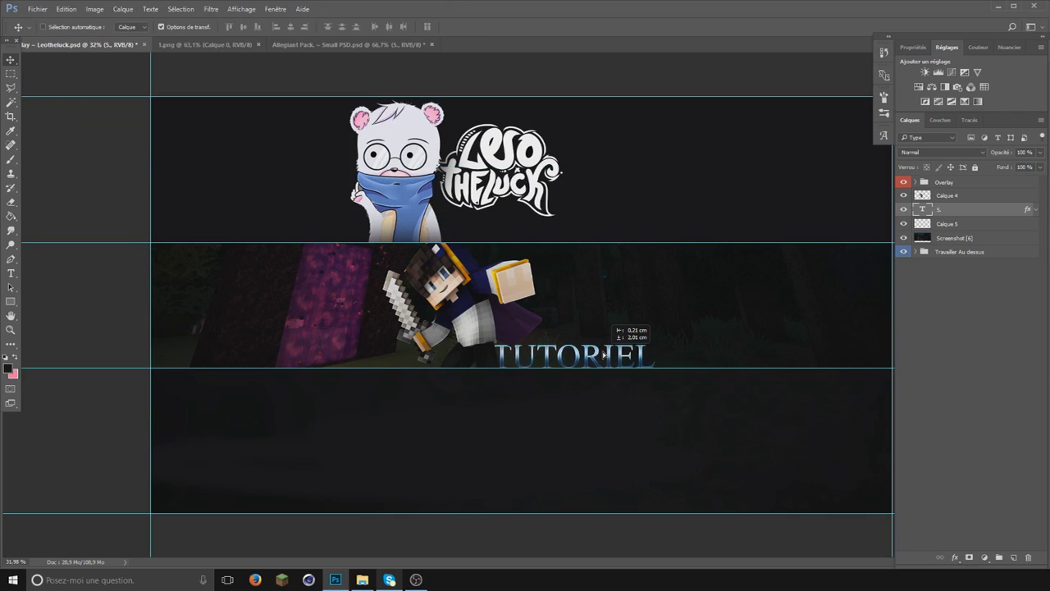
left_click_drag(604, 354, 604, 349)
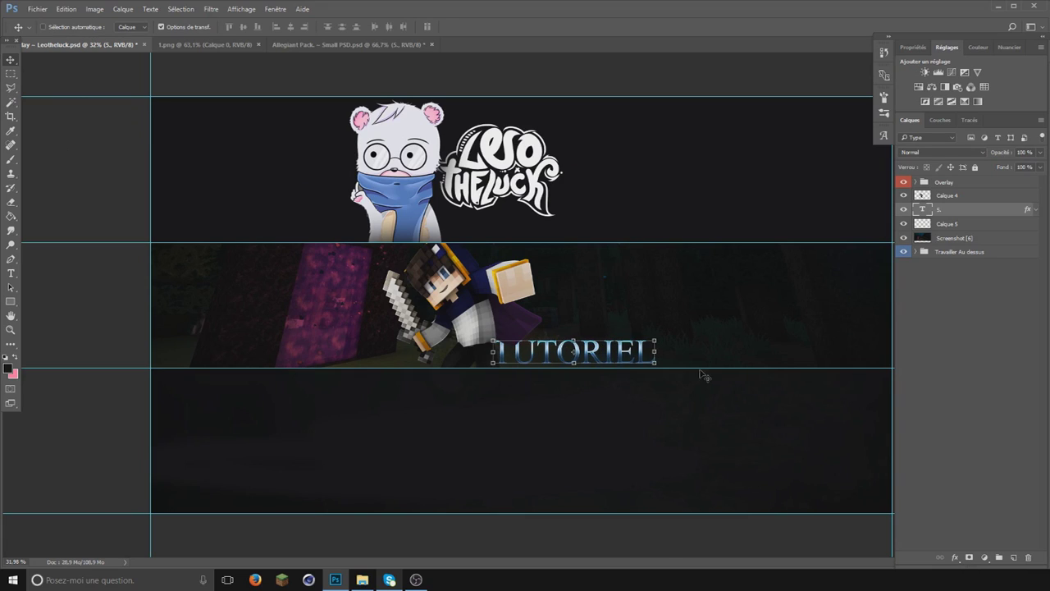
left_click(10, 74)
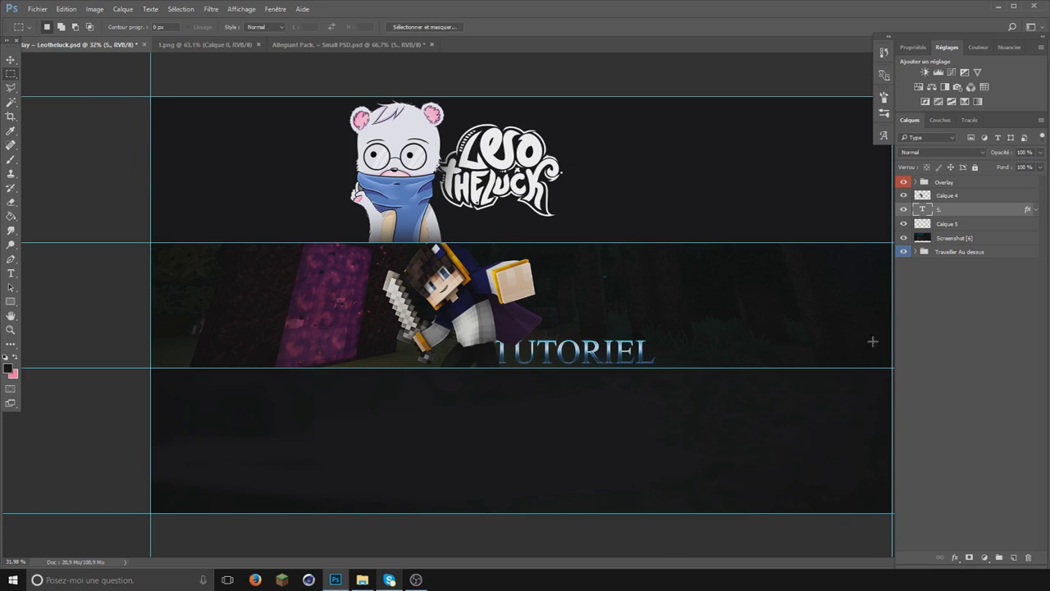
Step: Warp the TUTORIEL text with the Arc style at +17 bend
right_click(949, 211)
left_click(996, 405)
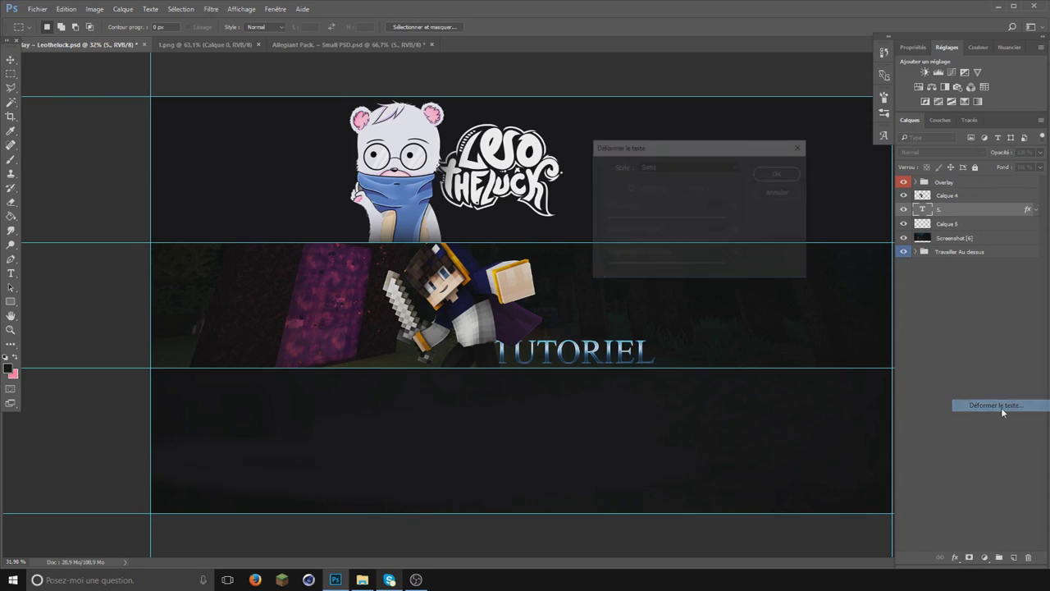
left_click(671, 166)
left_click(671, 165)
left_click(670, 166)
left_click(668, 195)
left_click_drag(697, 221, 680, 223)
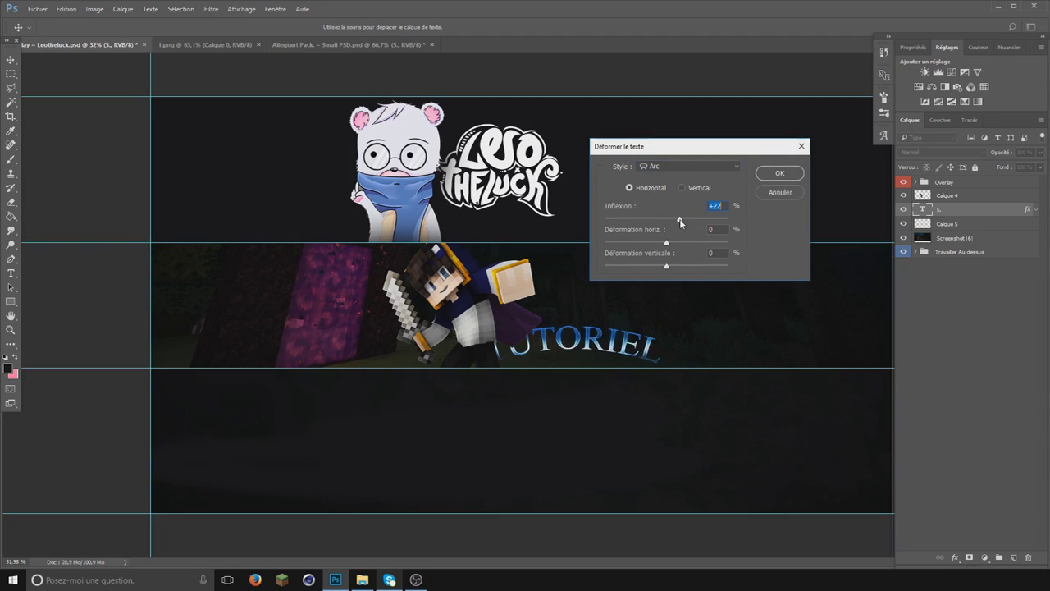
left_click_drag(678, 218, 677, 217)
left_click(771, 173)
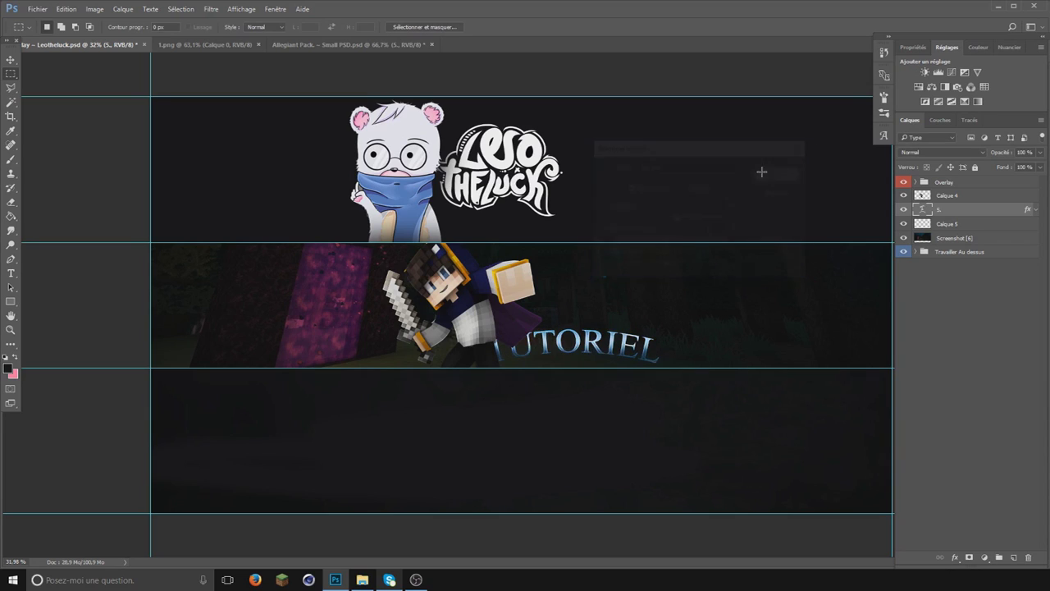
Step: Move TUTORIEL up and right to sit beside the character
left_click_drag(571, 343, 603, 302)
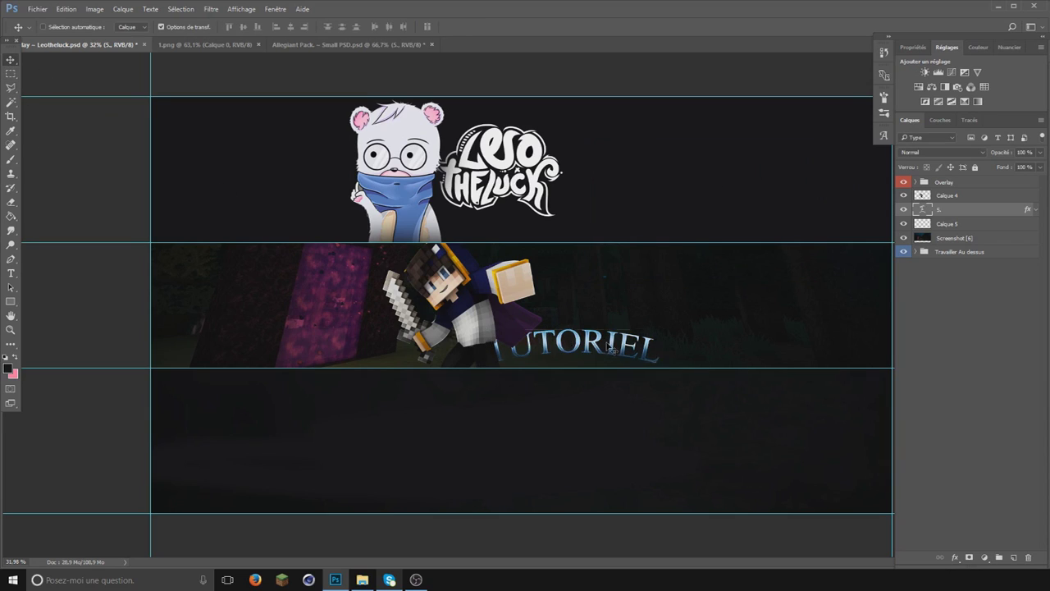
left_click_drag(633, 300, 642, 292)
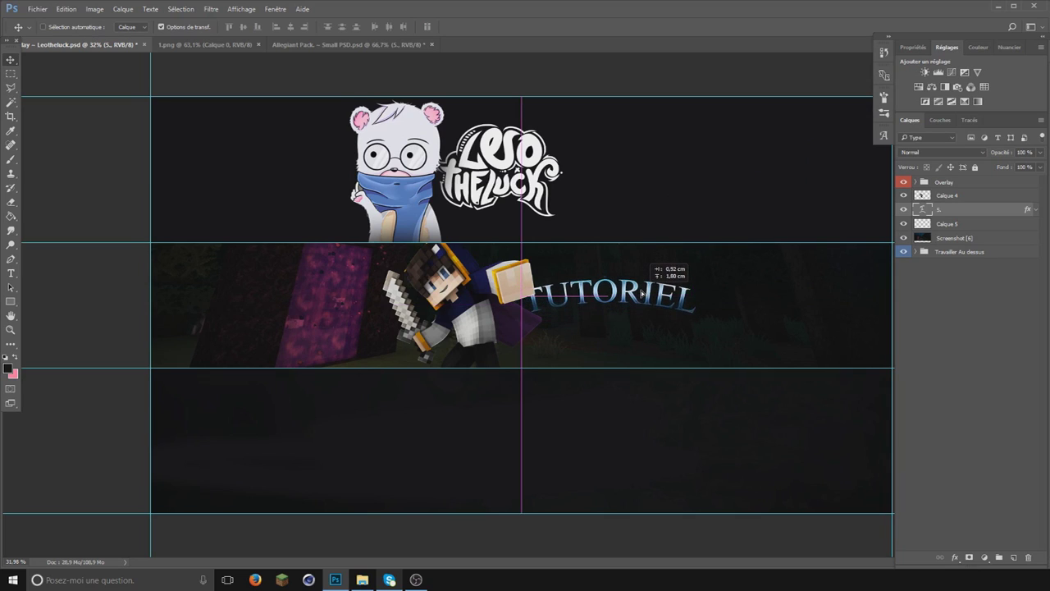
left_click_drag(642, 293, 675, 310)
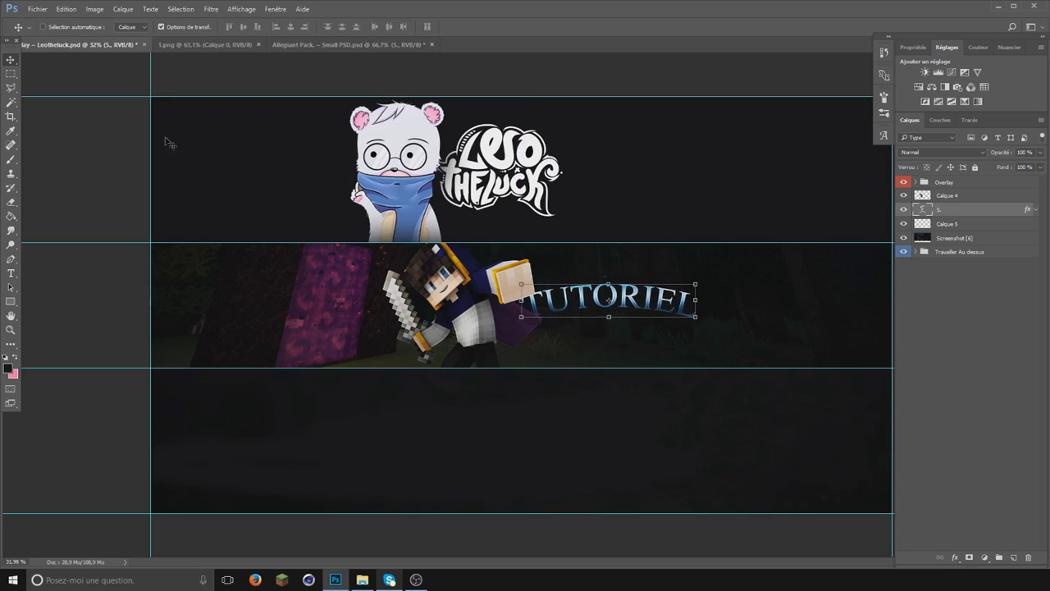
left_click(11, 73)
Step: Rasterize the TUTORIEL text layer and its layer style
right_click(977, 214)
left_click(999, 228)
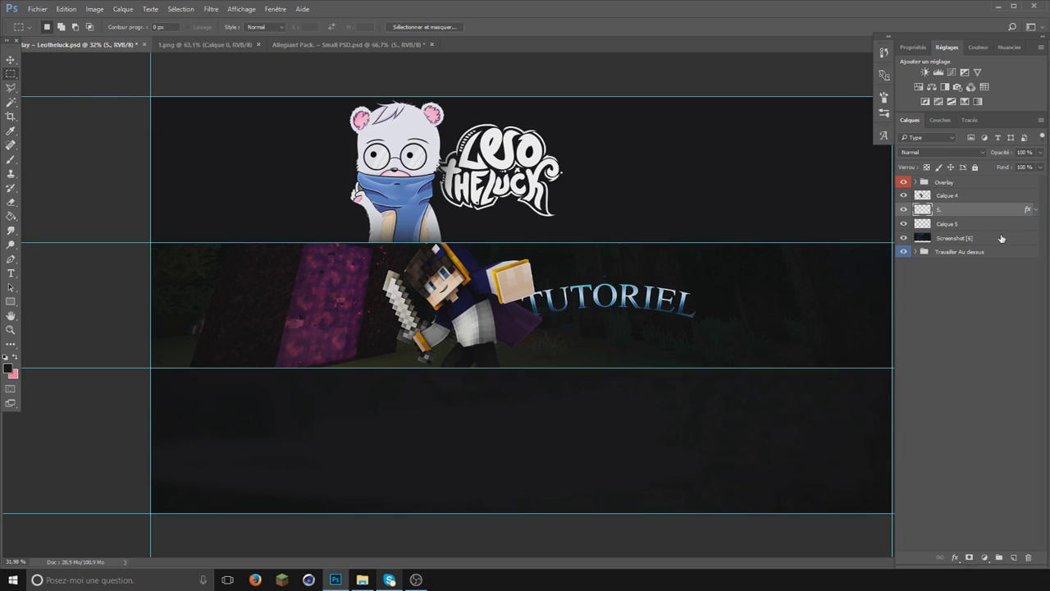
right_click(970, 215)
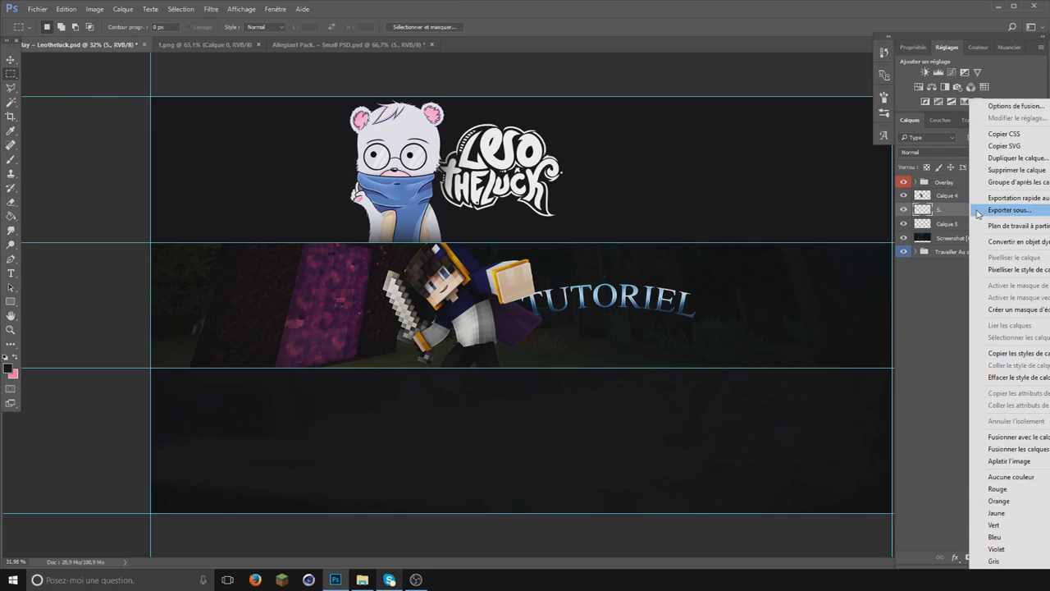
left_click(1028, 276)
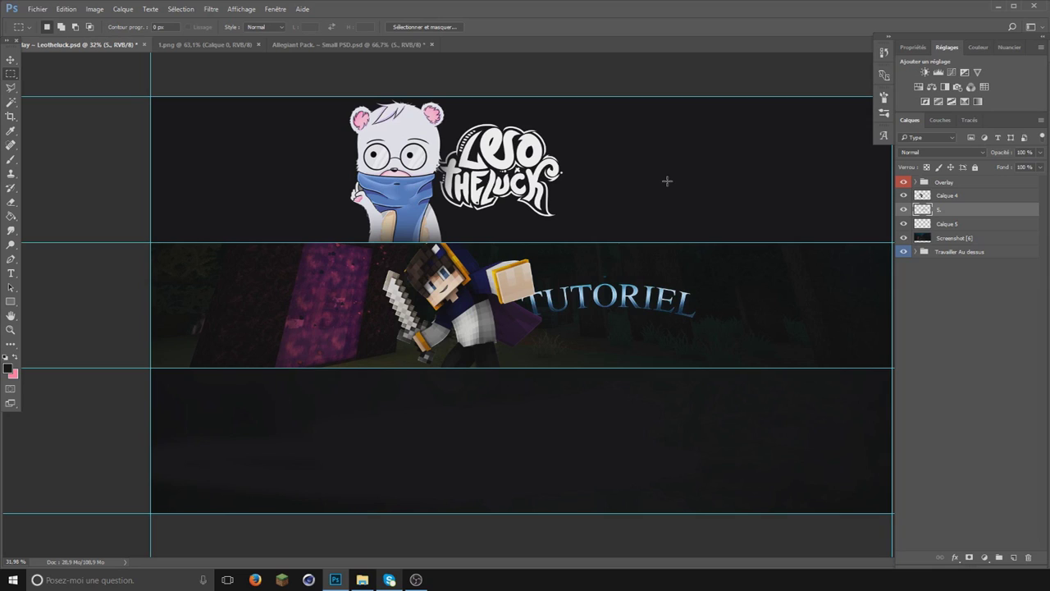
Step: Apply Hue/Saturation with a +127 hue shift to turn the title pink
key("ctrl+u")
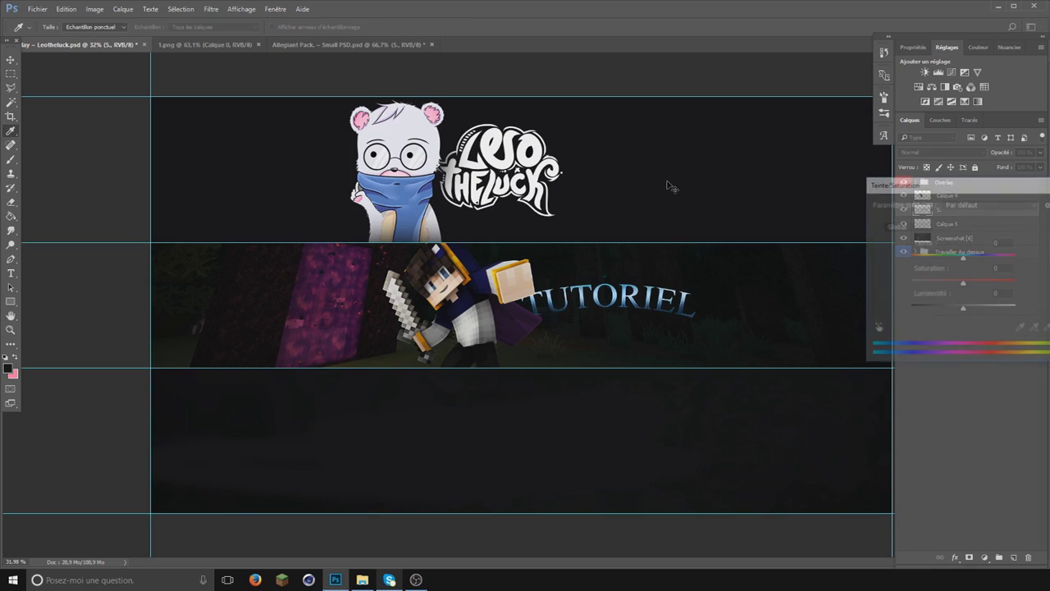
left_click_drag(939, 189, 853, 168)
mouse_move(875, 236)
left_mouse_down()
mouse_move(809, 240)
mouse_move(933, 249)
mouse_move(918, 251)
left_mouse_up()
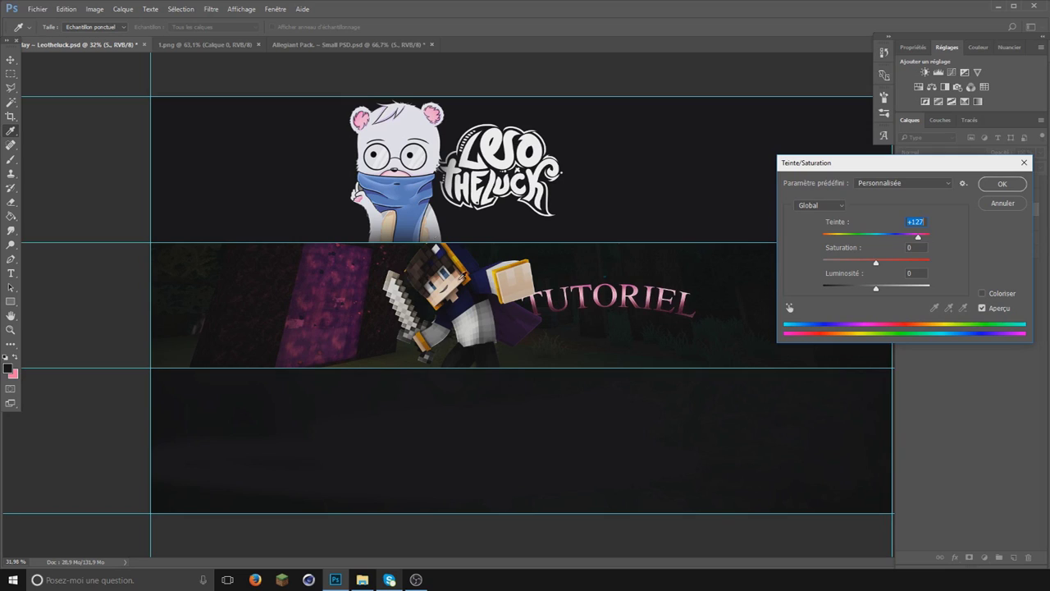
left_click(1006, 184)
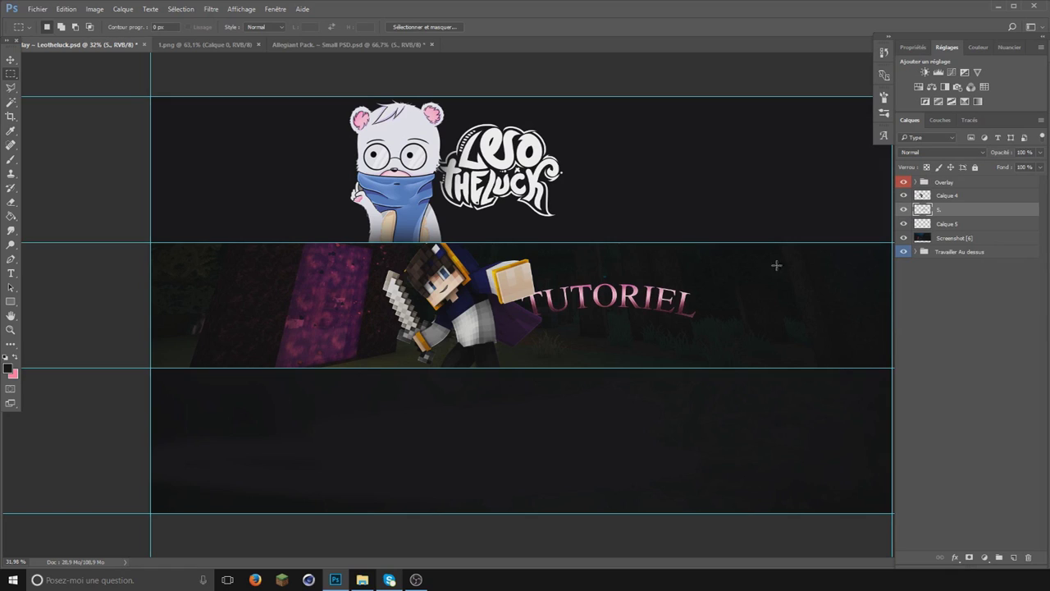
right_click(953, 211)
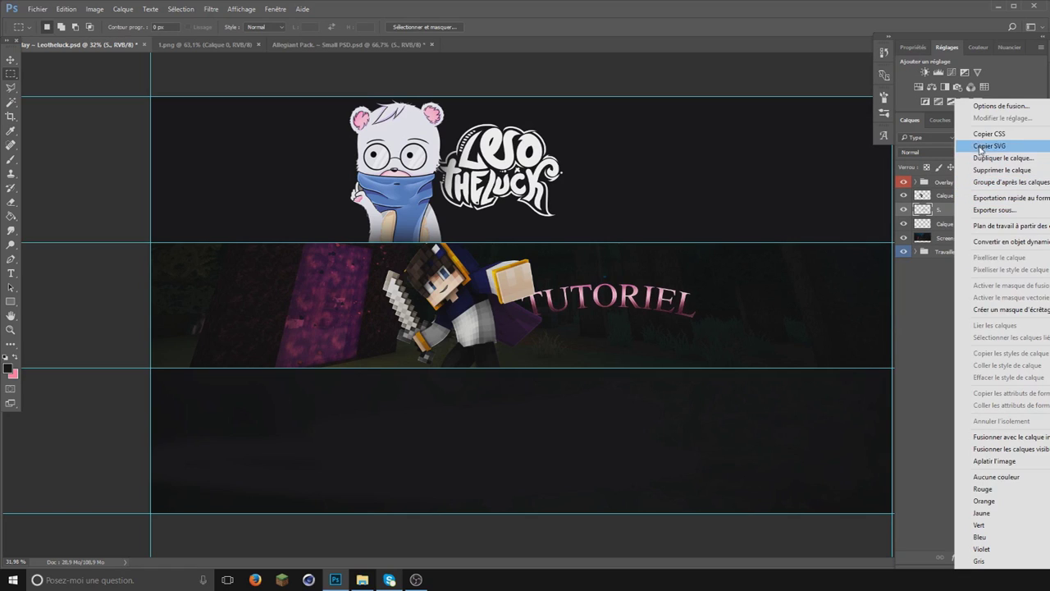
Step: Enable Inner Glow on the TUTORIEL title in the Layer Style dialog
left_click(993, 105)
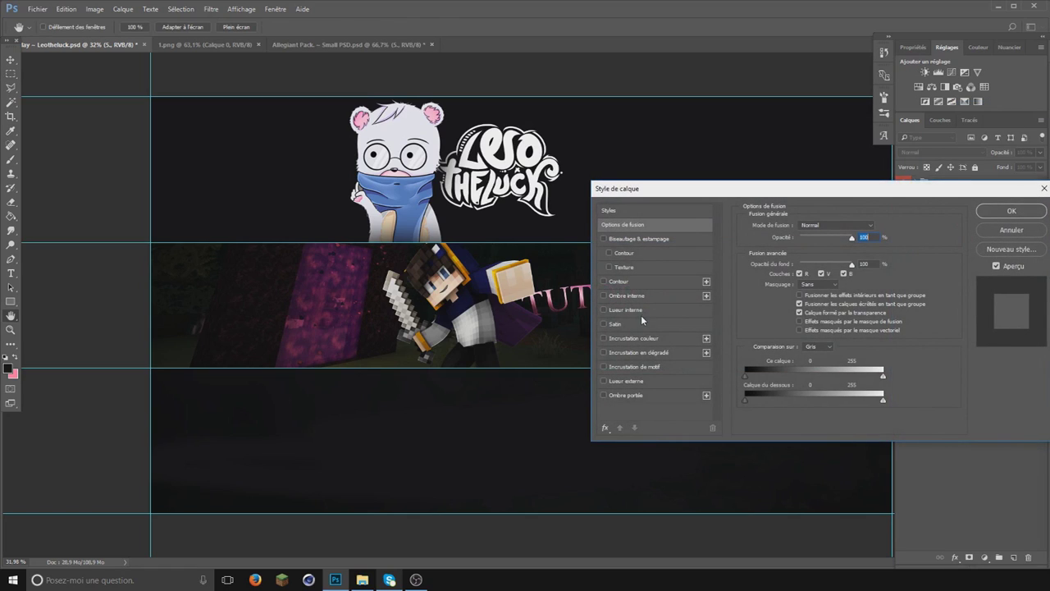
left_click(605, 310)
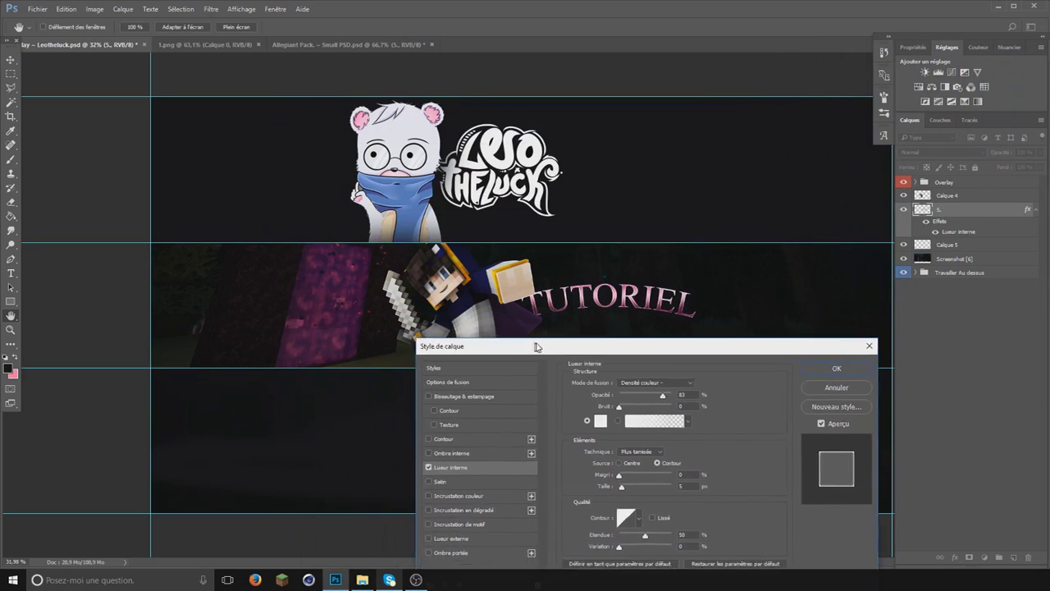
left_click_drag(707, 188, 692, 334)
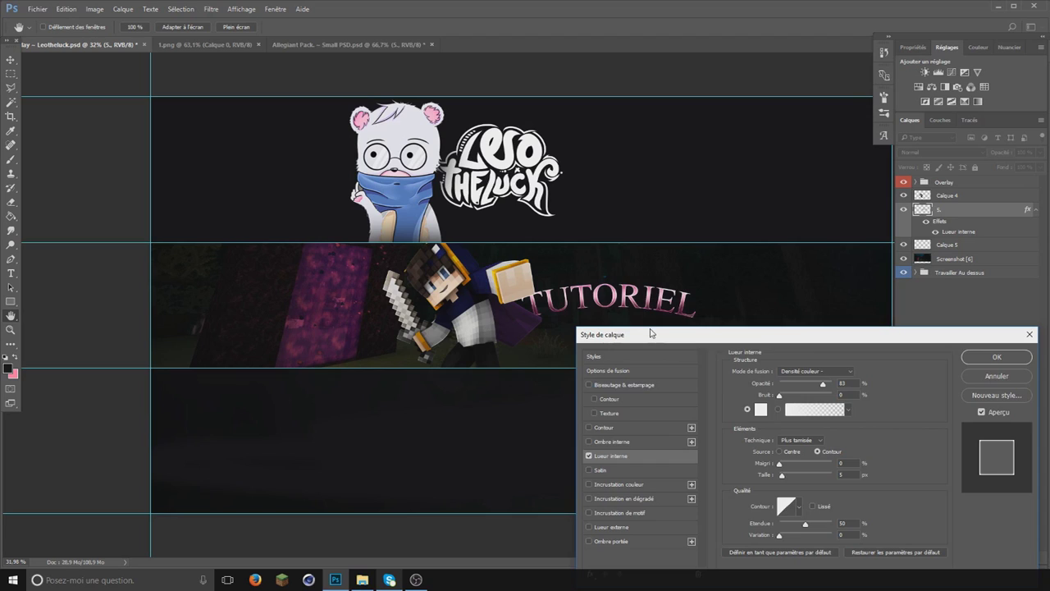
left_click_drag(650, 332, 625, 313)
Step: Add a light-coloured drop shadow with Normal blending at 100% opacity
left_click(604, 521)
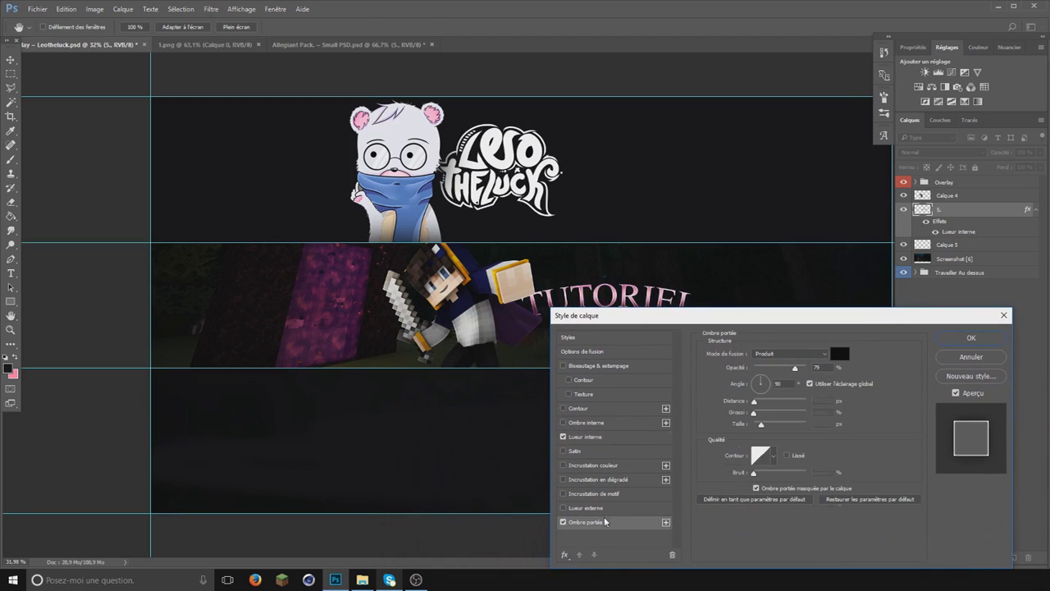
left_click(838, 353)
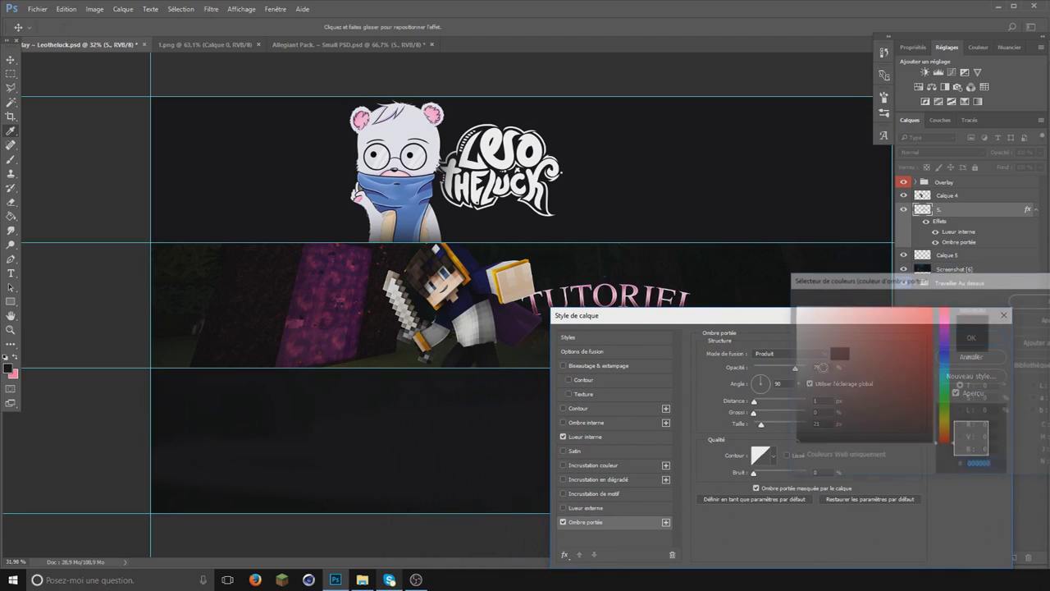
left_click(1026, 300)
left_click(787, 353)
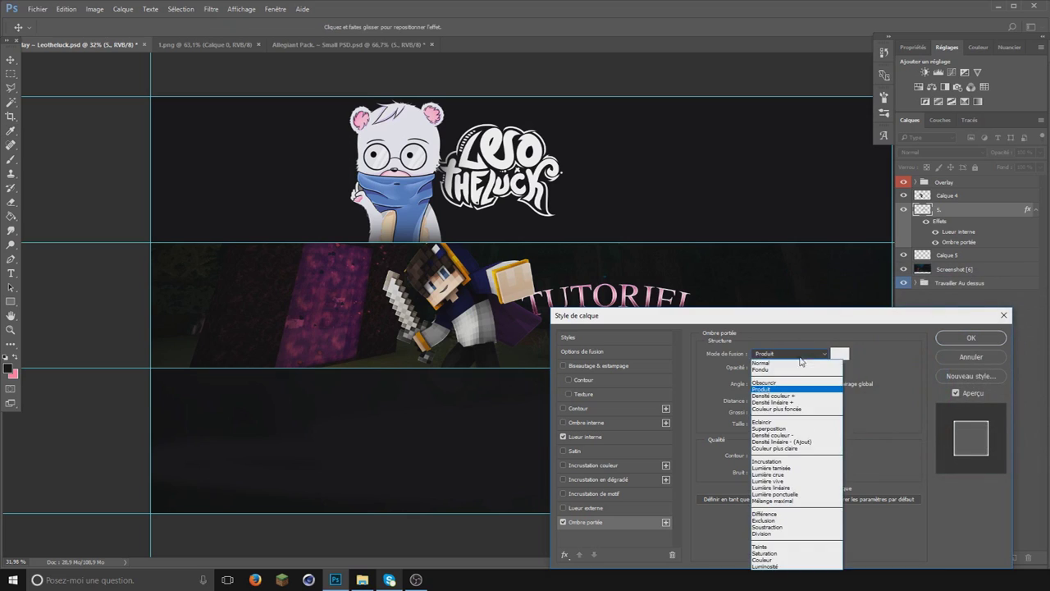
left_click(771, 359)
left_click_drag(794, 367, 828, 372)
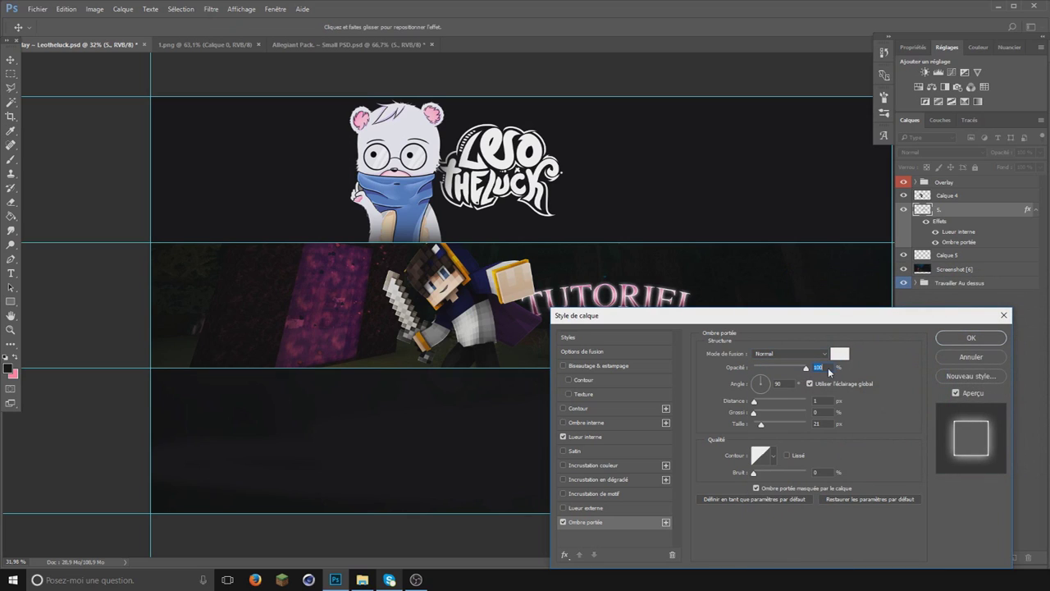
Step: Switch the drop shadow to Incrustation blending and adjust its size
left_click_drag(808, 318, 561, 368)
left_click(541, 402)
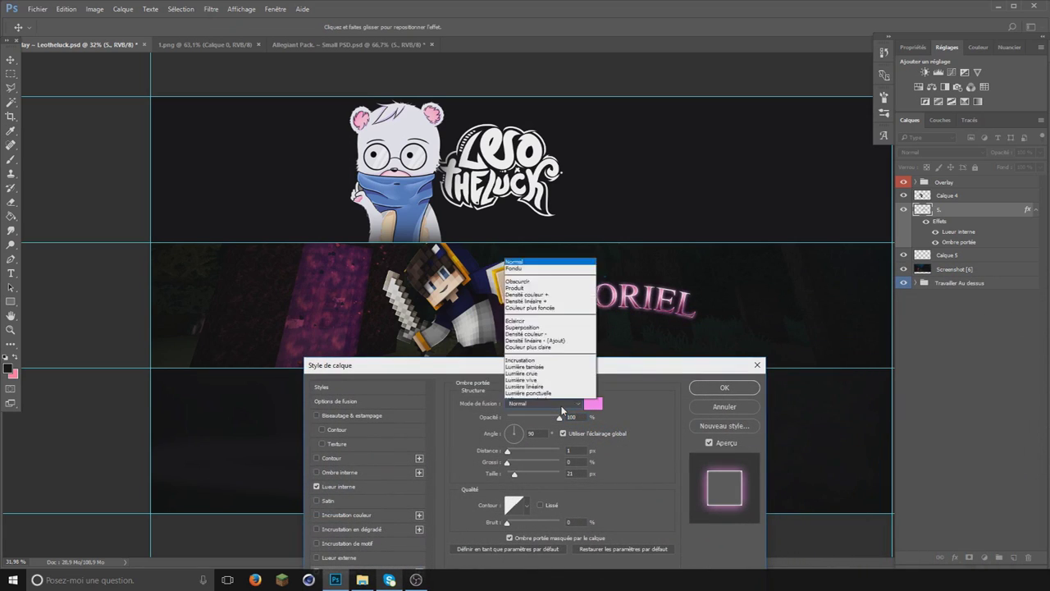
left_click(539, 290)
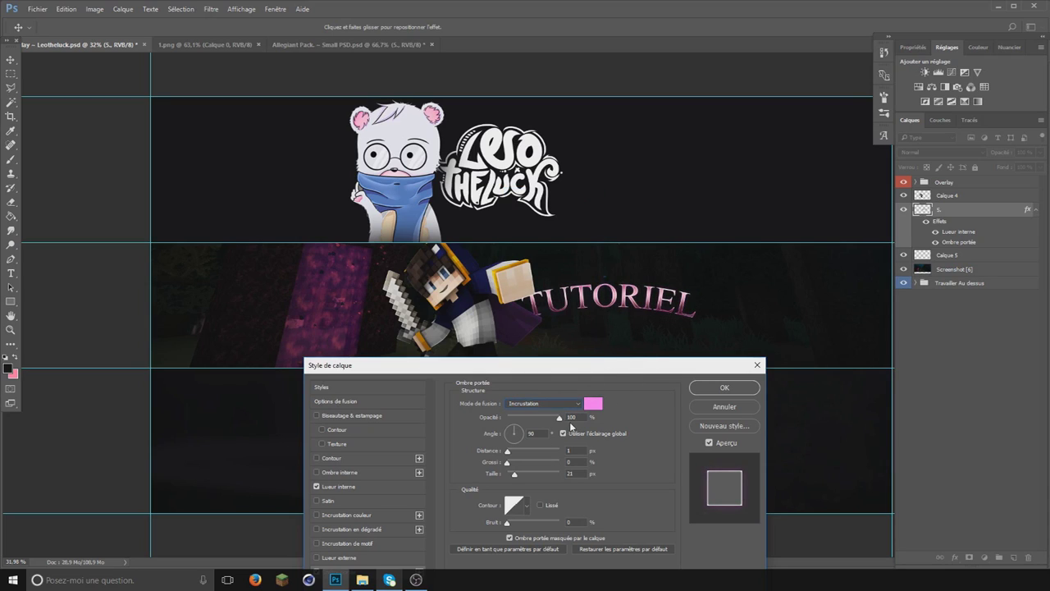
left_click_drag(517, 474, 538, 463)
left_click_drag(514, 476, 511, 475)
Step: Turn off the drop shadow and apply the style with only Inner Glow
double_click(315, 487)
mouse_move(466, 361)
left_mouse_down()
mouse_move(521, 296)
mouse_move(511, 305)
left_mouse_up()
left_click(360, 517)
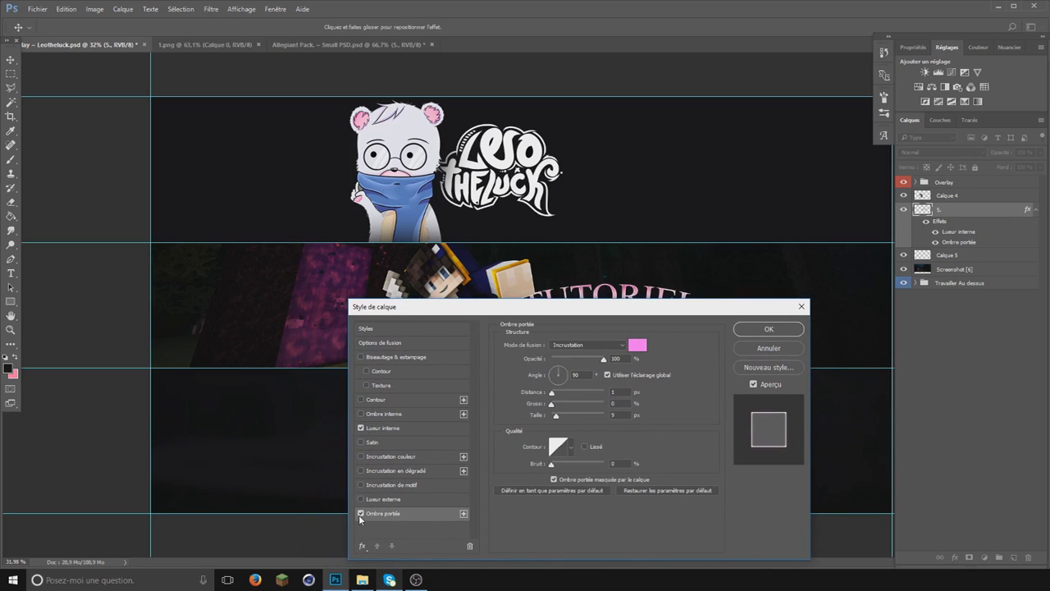
left_click(360, 514)
left_click(767, 330)
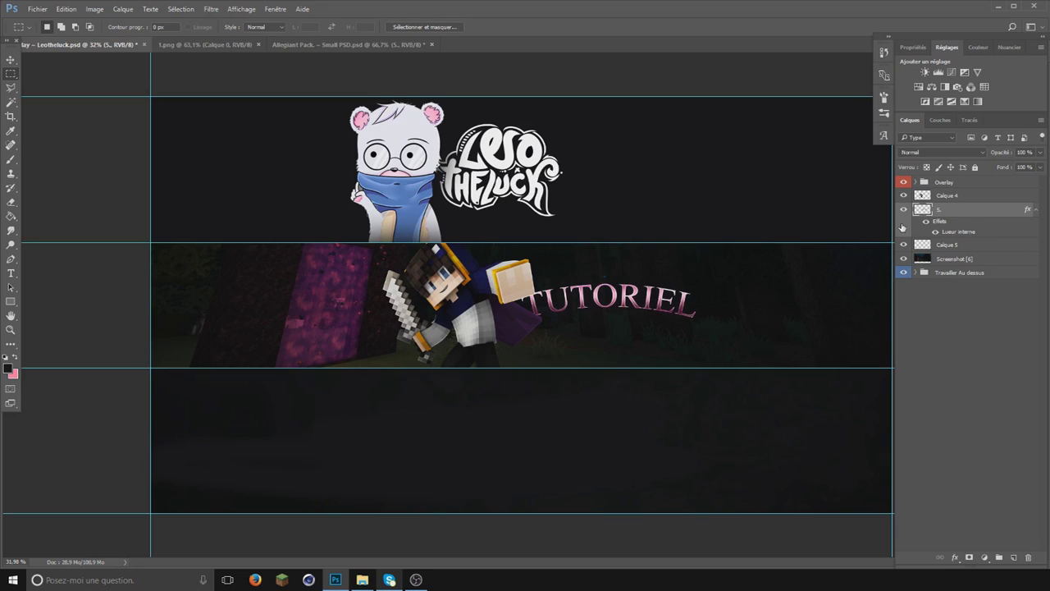
Step: Select Calque 4 and add the empty layer Calque 6 above it
left_click(948, 197)
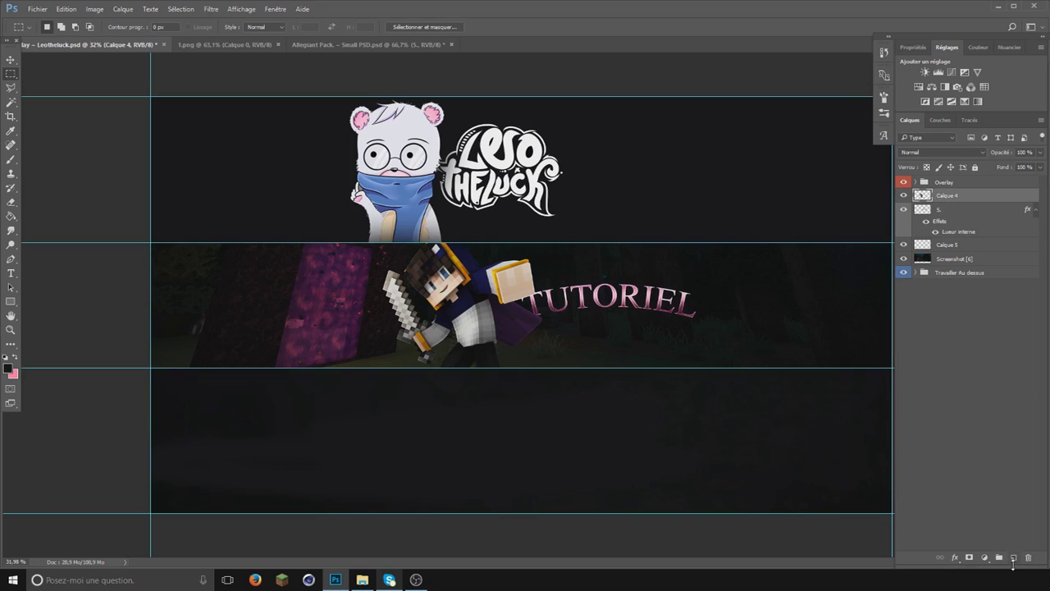
left_click(1013, 557)
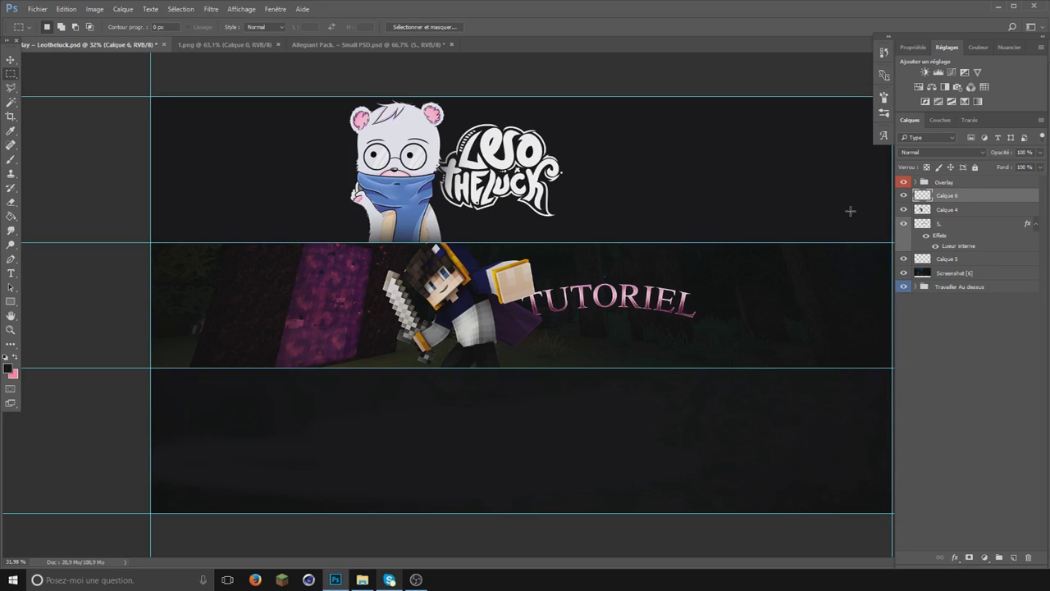
left_click(9, 370)
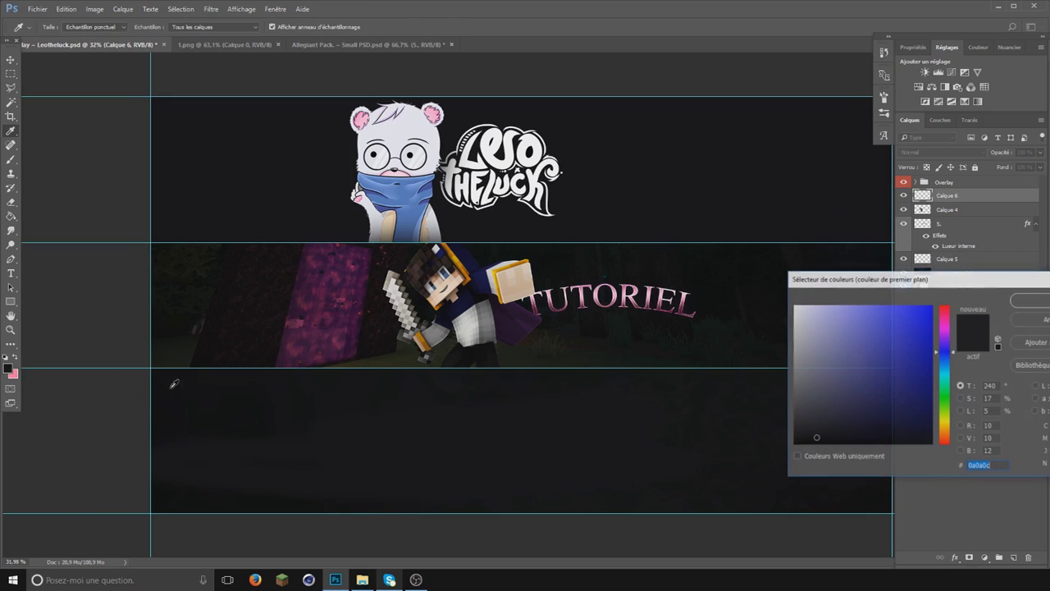
Step: Set the foreground to pink (#ff81e6, tuned to #ff75f4) and brush a patch over the portal
type("ff81e6")
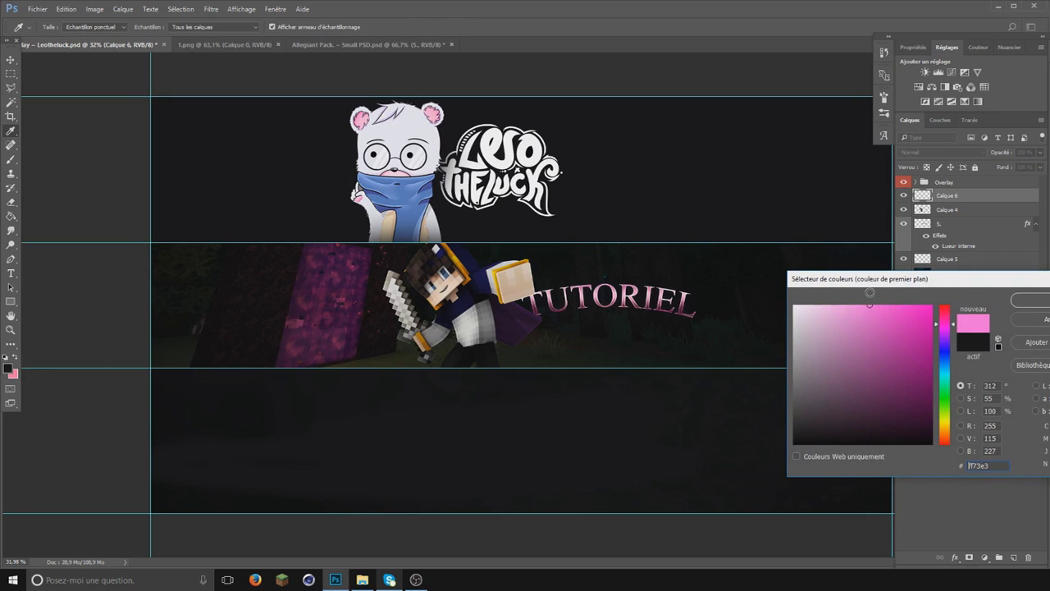
left_click_drag(951, 338, 945, 330)
left_click_drag(880, 312, 868, 289)
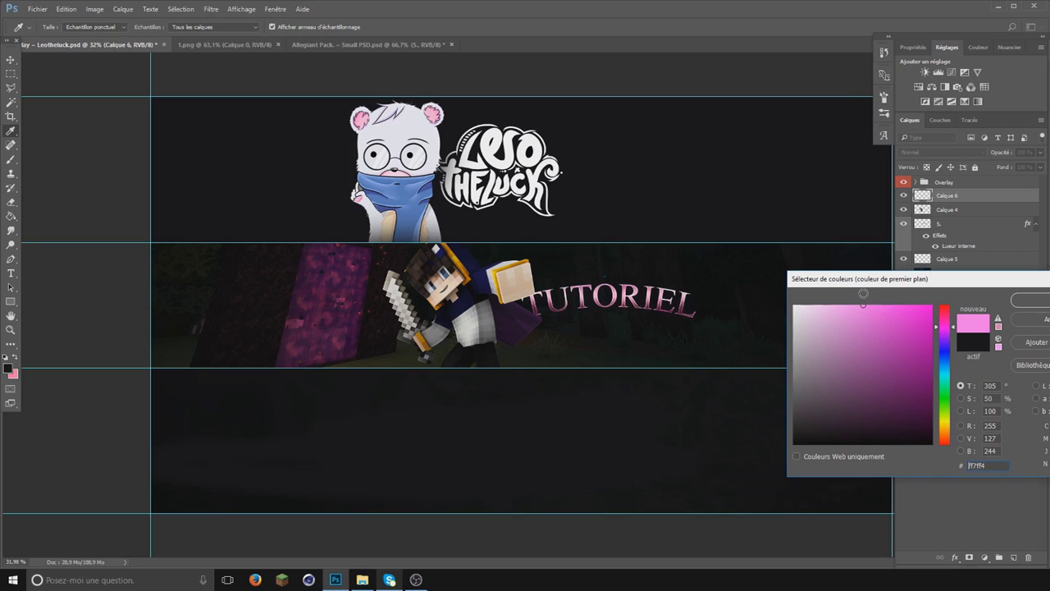
left_click(1029, 302)
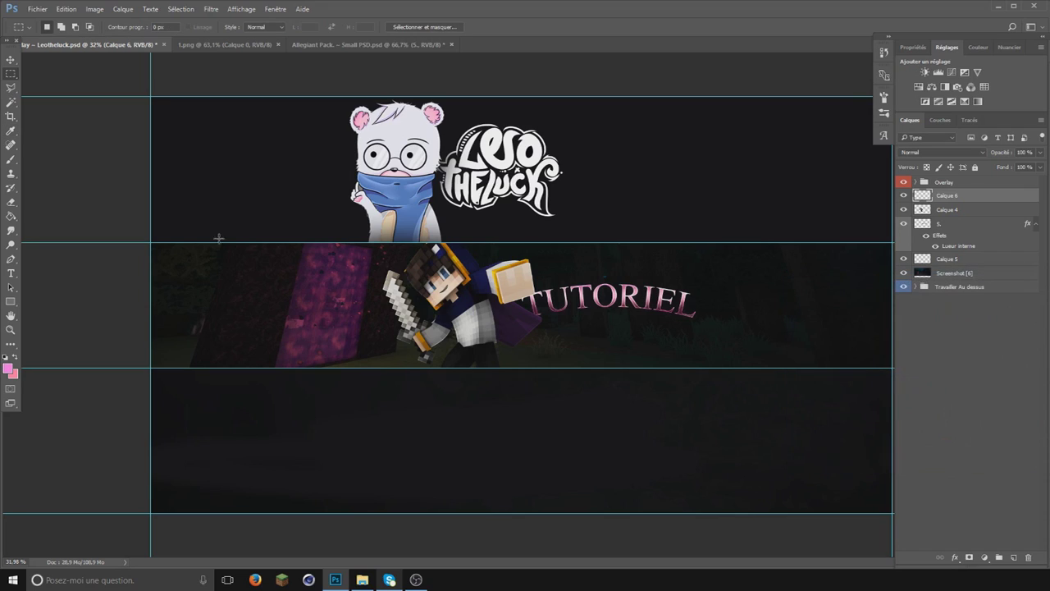
left_click(11, 158)
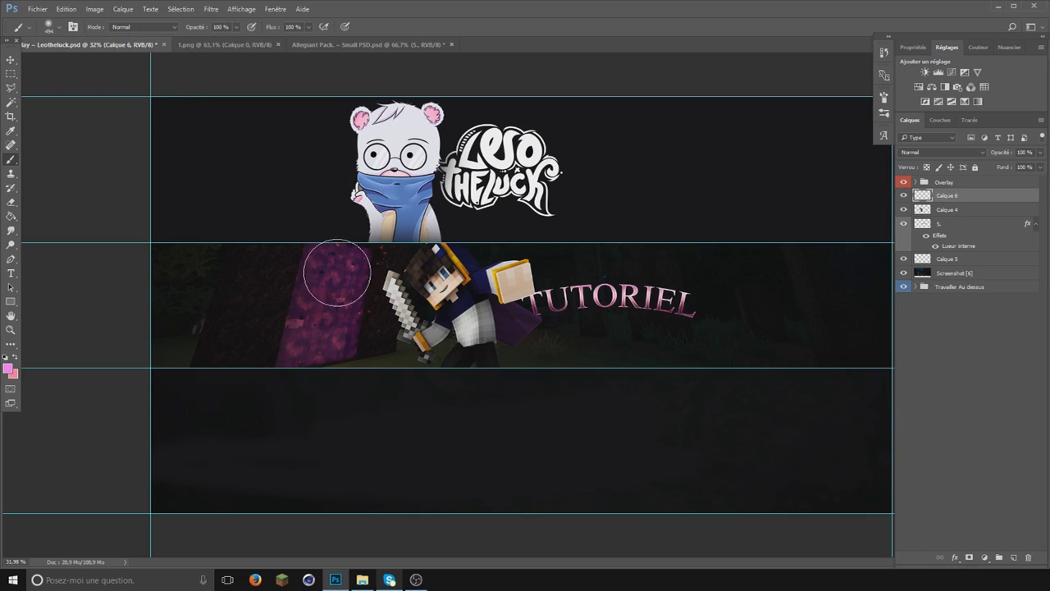
mouse_move(332, 279)
left_mouse_down()
mouse_move(330, 345)
mouse_move(296, 207)
left_mouse_up()
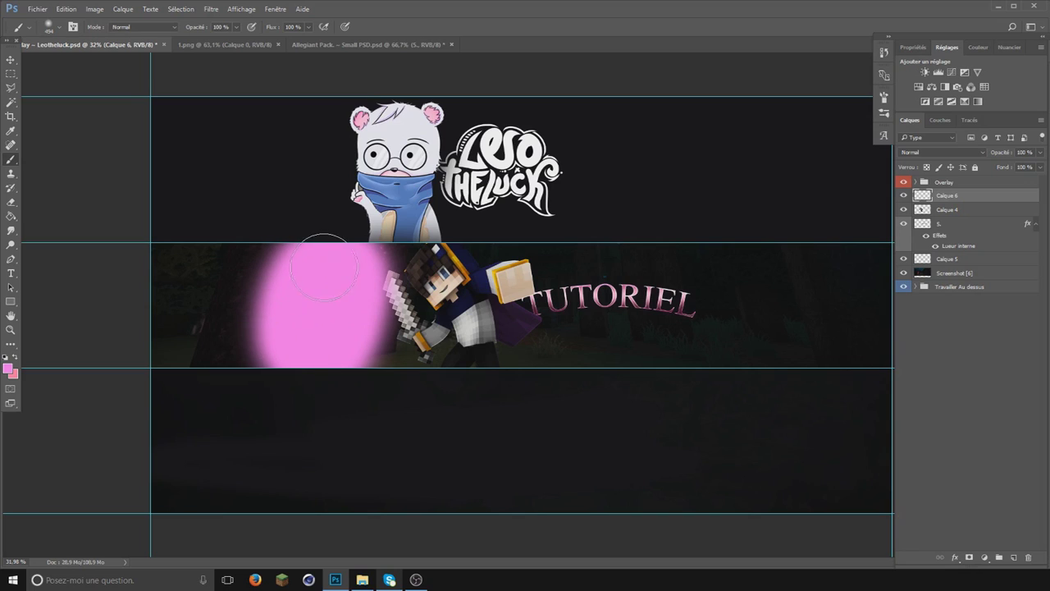
left_click(214, 9)
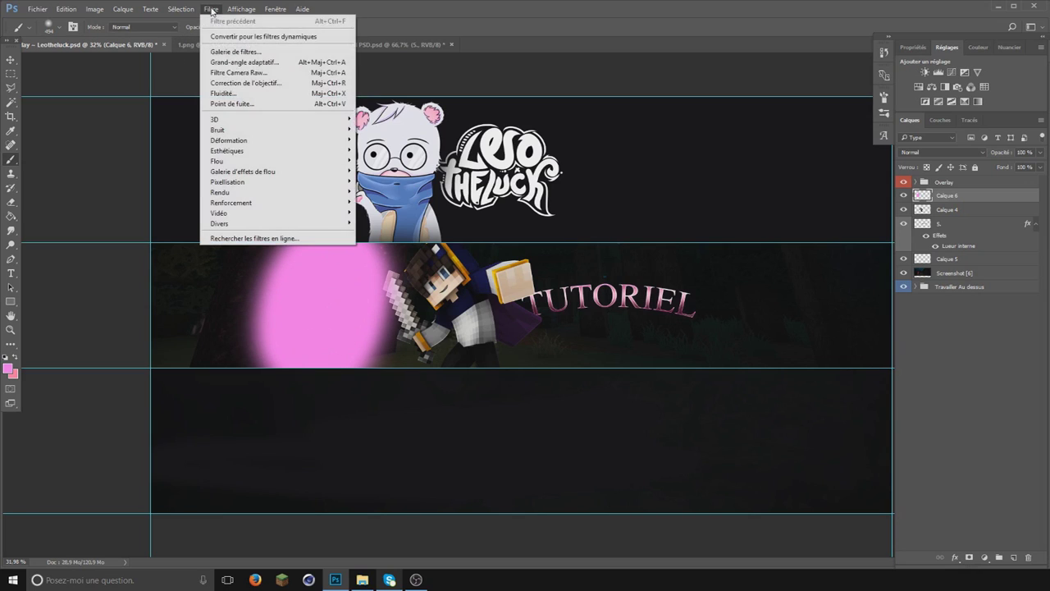
Step: Apply a Gaussian Blur of about 182 pixels to the pink patch
mouse_move(255, 160)
left_click(386, 213)
mouse_move(902, 375)
left_mouse_down()
mouse_move(845, 312)
mouse_move(665, 226)
left_mouse_up()
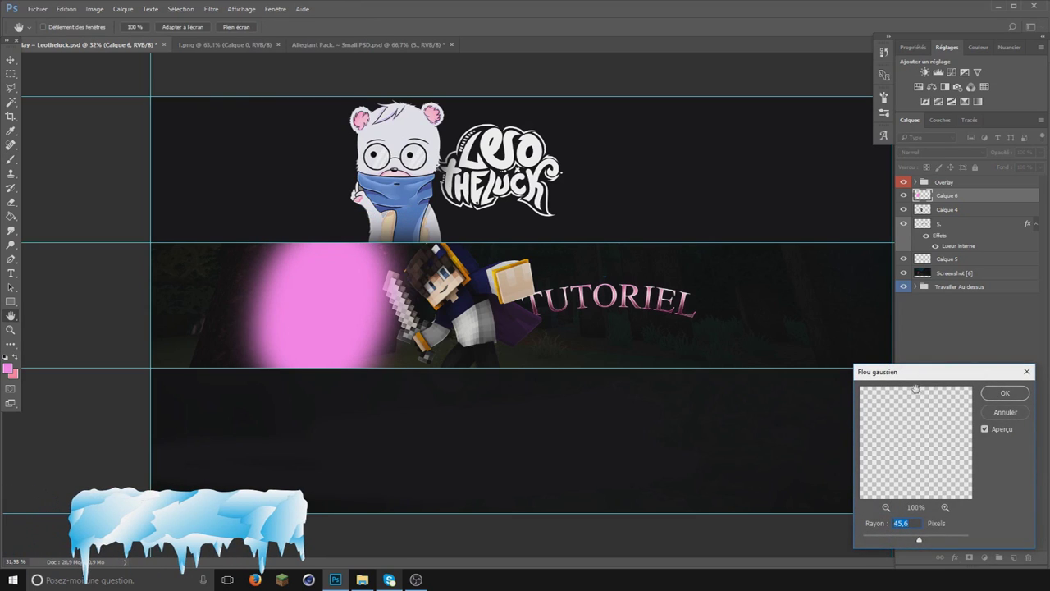
left_click_drag(682, 390, 709, 387)
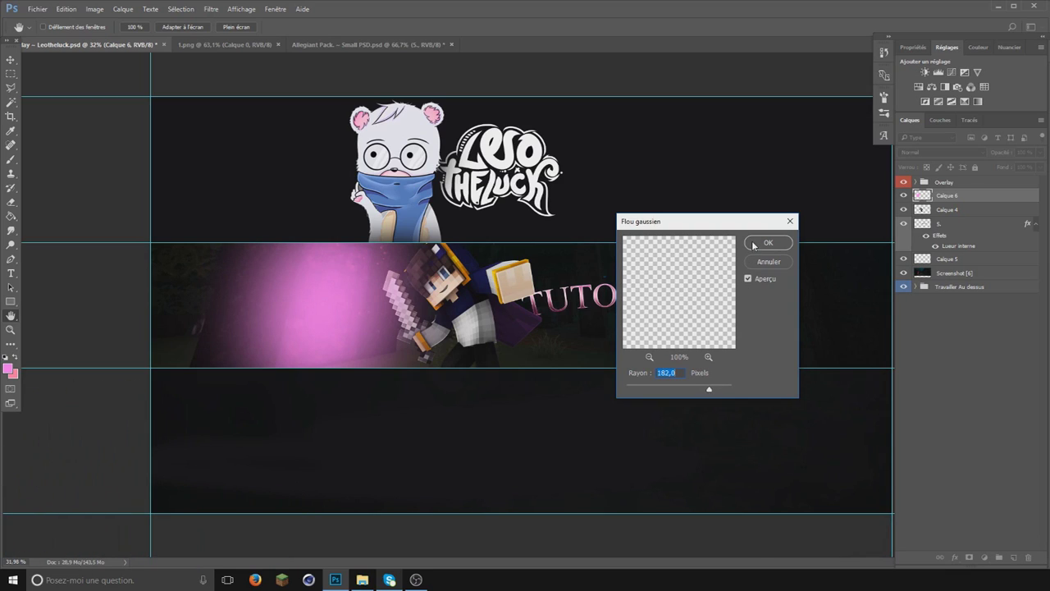
left_click(753, 245)
key("b")
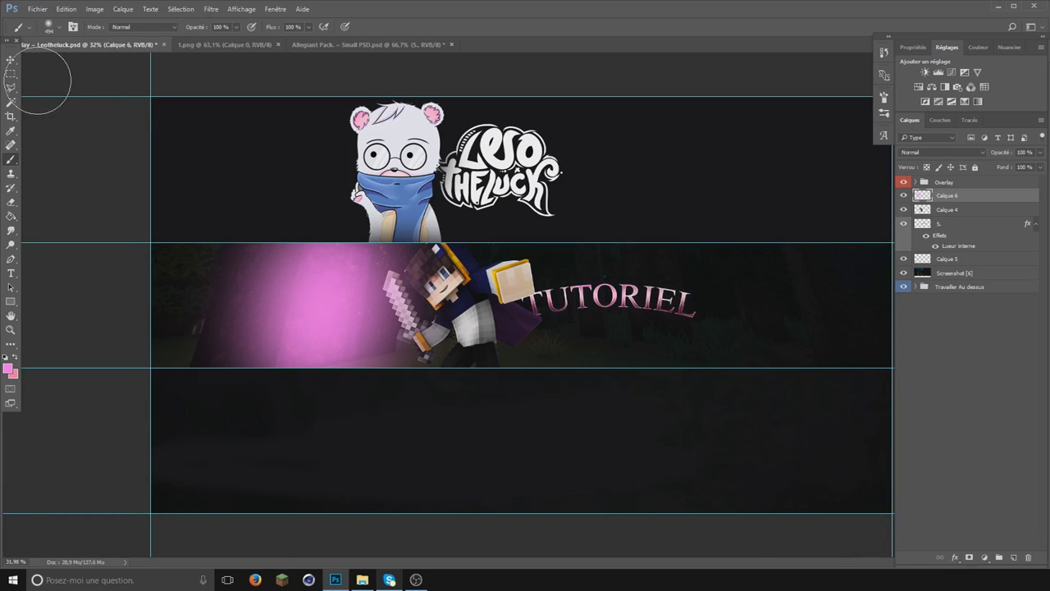
left_click(10, 73)
Step: In Calque 6's blending options, try Lumière tamisée and Incrustation modes
right_click(984, 196)
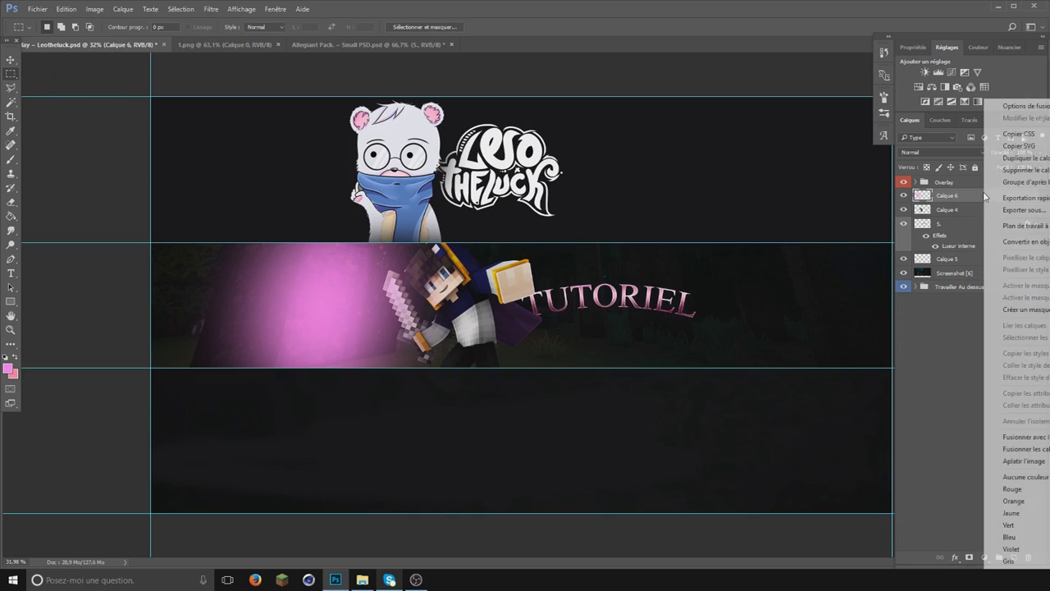
left_click(1023, 109)
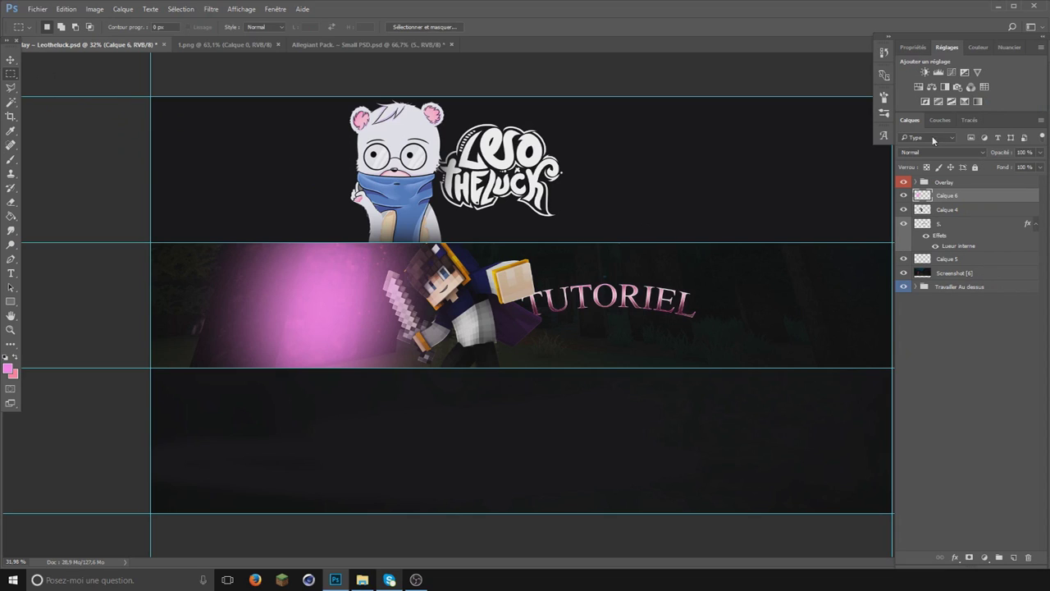
left_click_drag(640, 307, 789, 189)
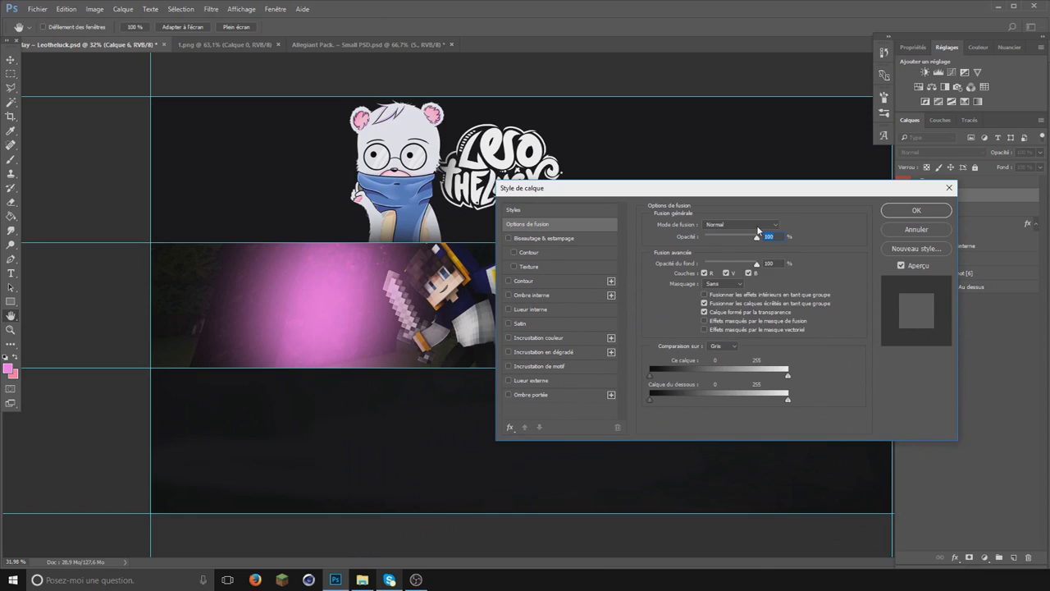
left_click(756, 225)
left_click(754, 340)
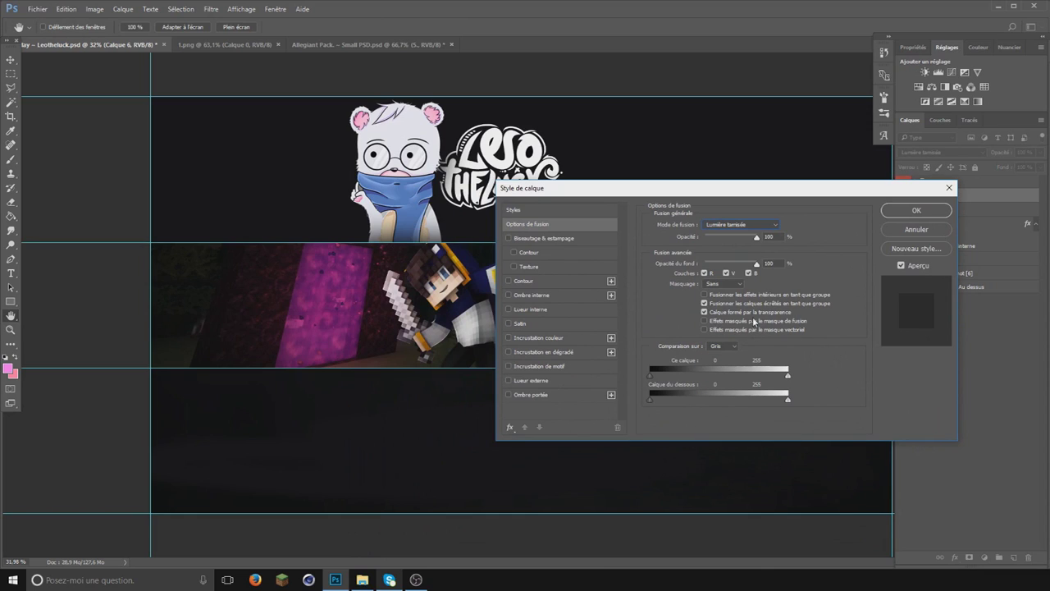
left_click(743, 223)
left_click(750, 332)
Step: Set the glow to Densité linéaire - (Ajout) at 66% opacity
scroll(738, 224, "up", 2)
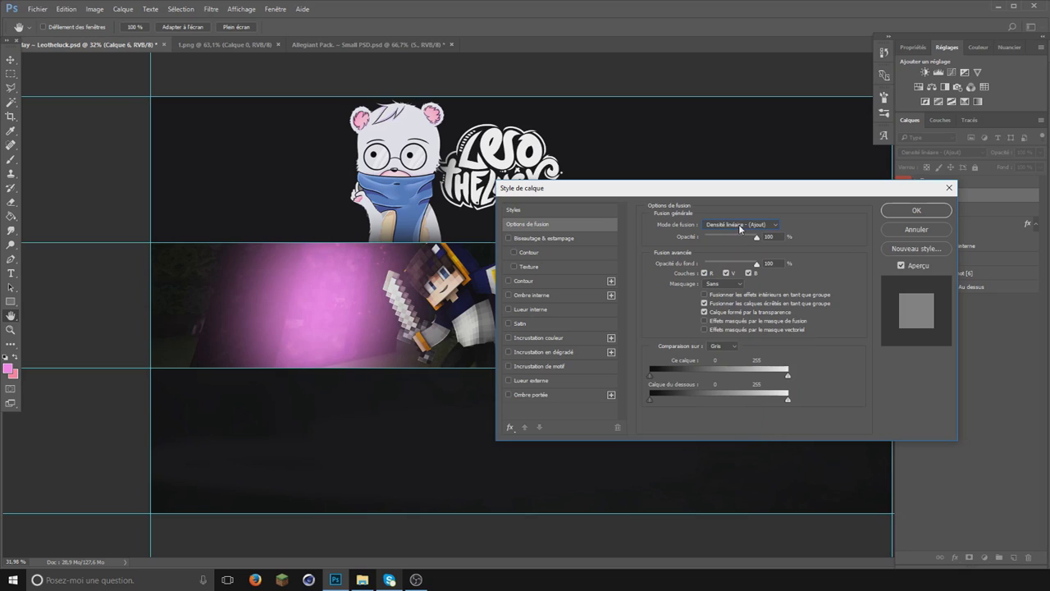
scroll(738, 224, "up", 1)
scroll(738, 224, "up", 1)
scroll(738, 224, "up", 1)
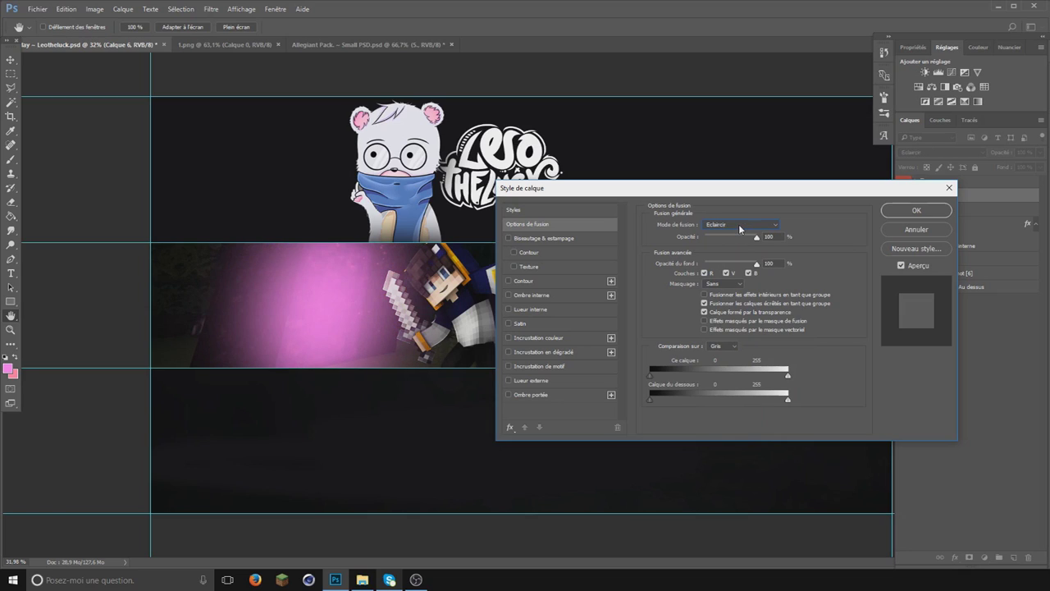
scroll(739, 224, "up", 1)
scroll(738, 224, "up", 1)
scroll(738, 224, "up", 1)
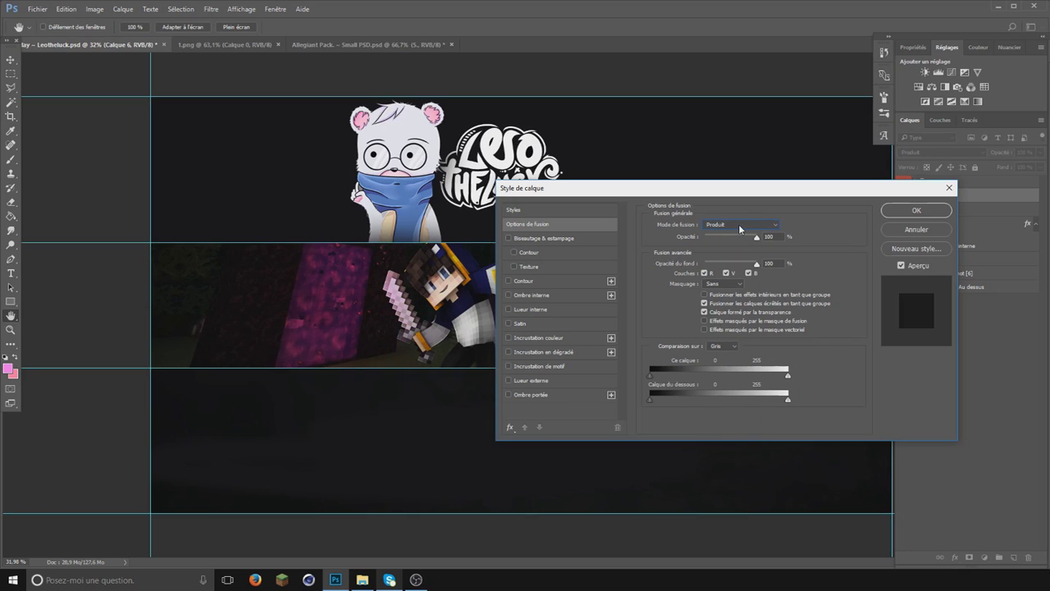
left_click(738, 224)
left_click(764, 307)
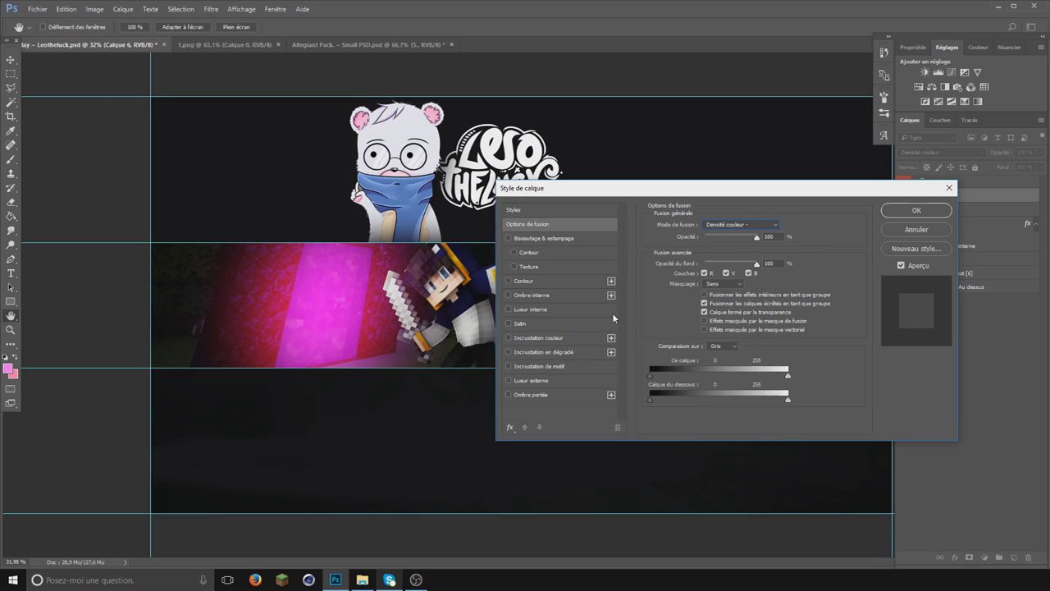
scroll(731, 225, "down", 1)
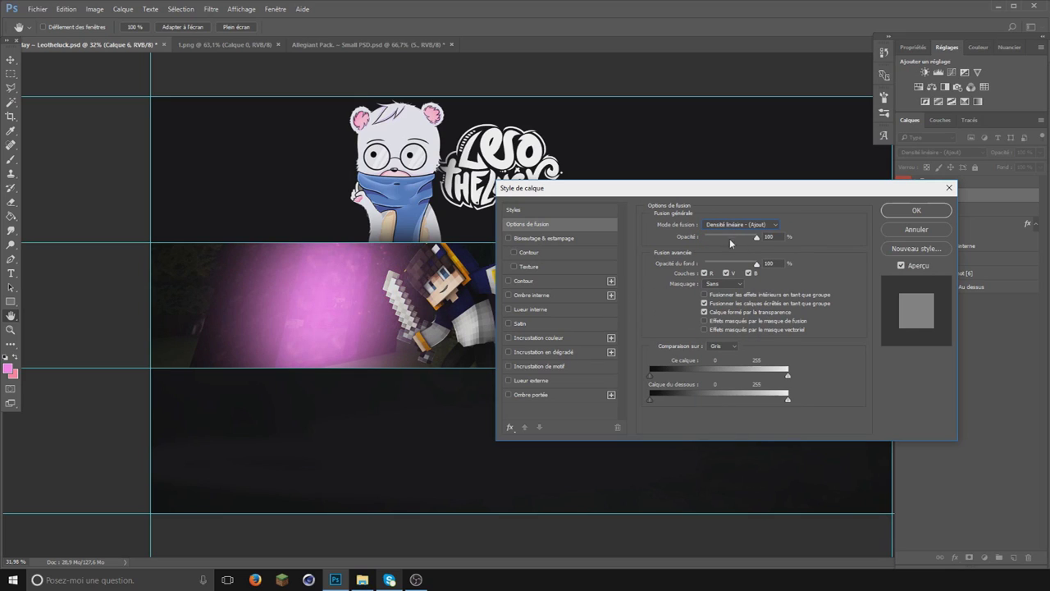
mouse_move(737, 237)
left_mouse_down()
mouse_move(728, 236)
mouse_move(738, 237)
left_mouse_up()
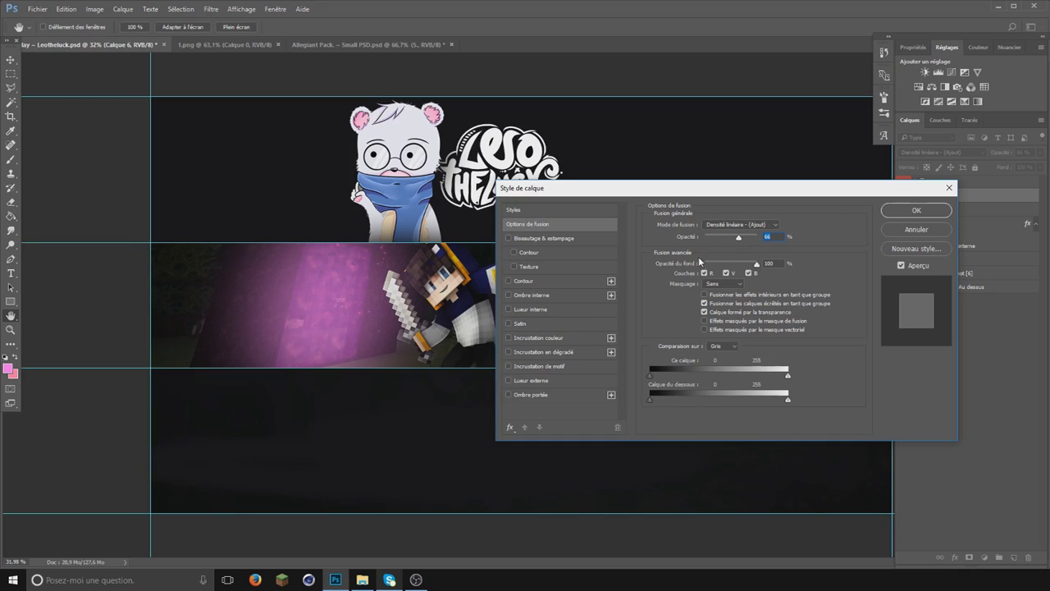
left_click(920, 211)
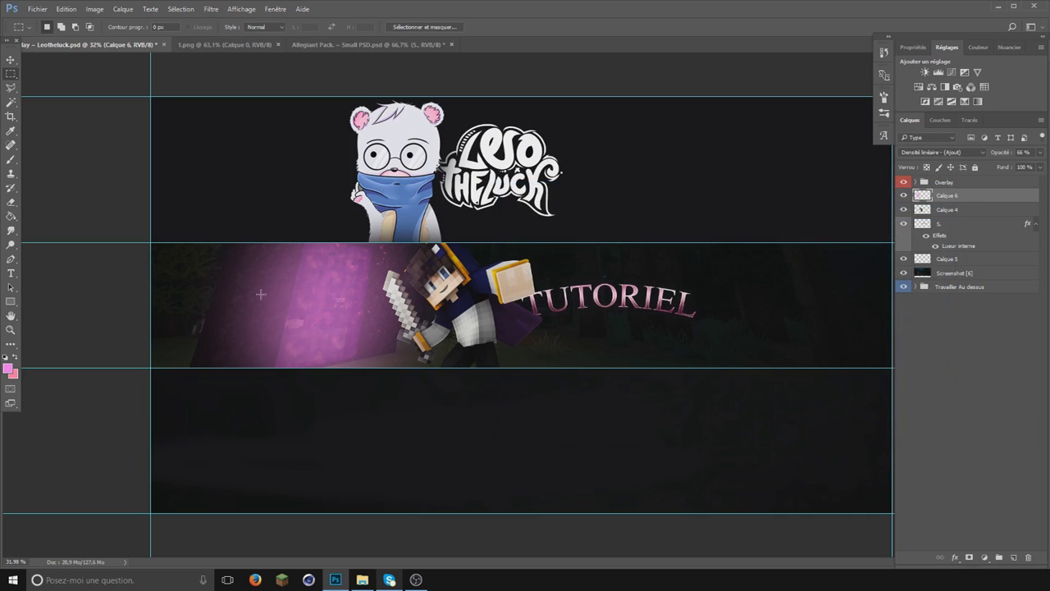
Step: Zoom in on the character and add a new empty layer above Calque 4
left_click(10, 328)
left_click_drag(422, 275, 775, 290)
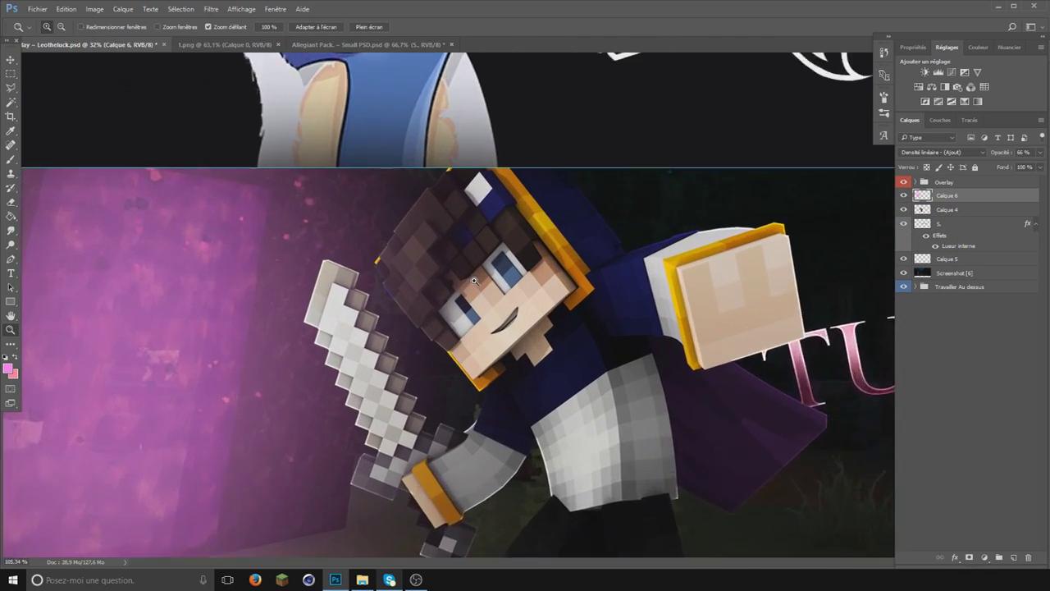
left_click(922, 212)
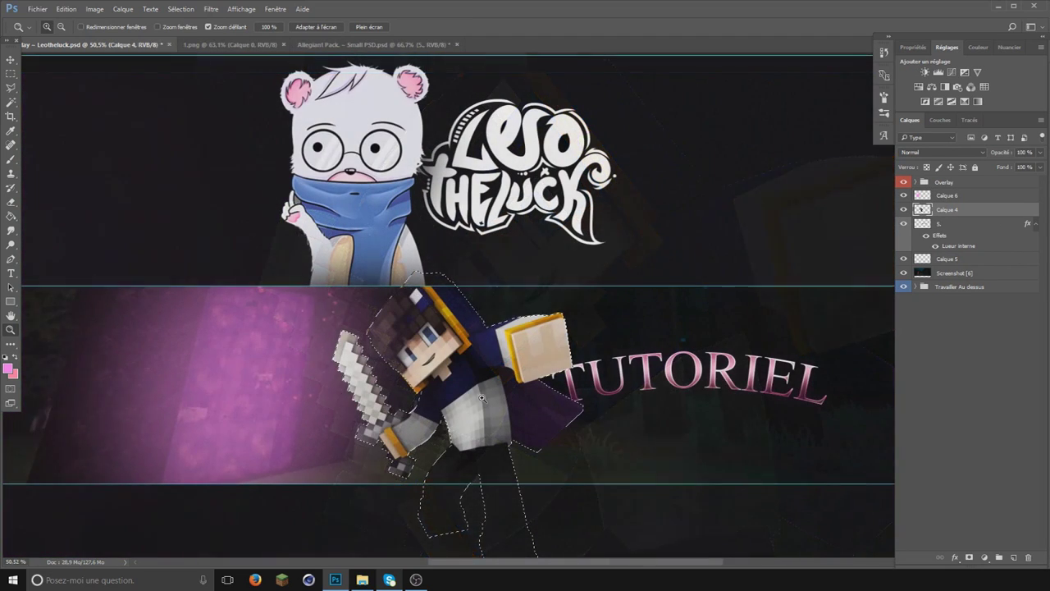
left_click(447, 401)
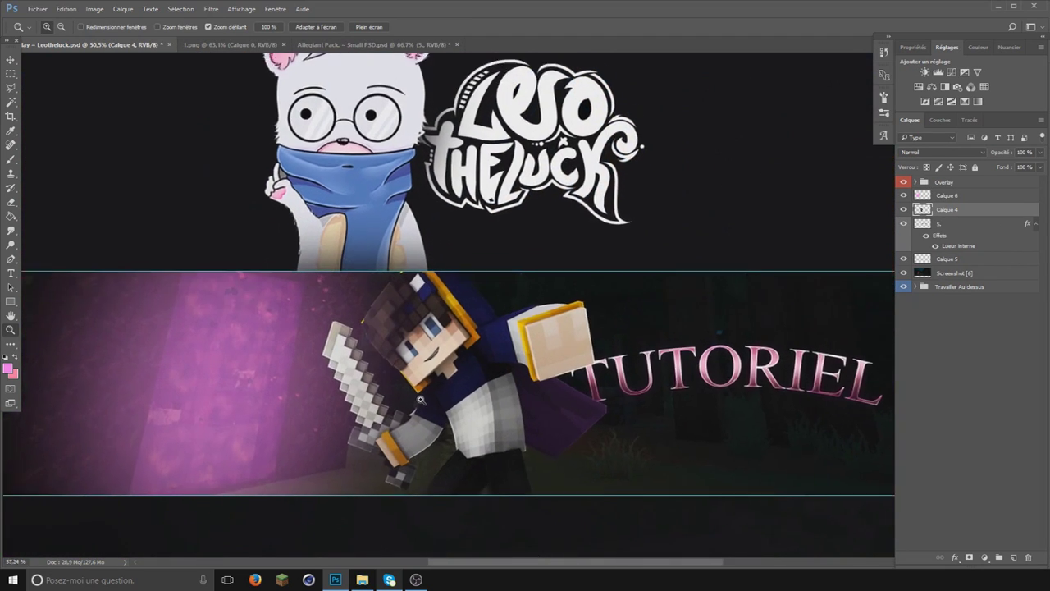
scroll(447, 400, "down", 2)
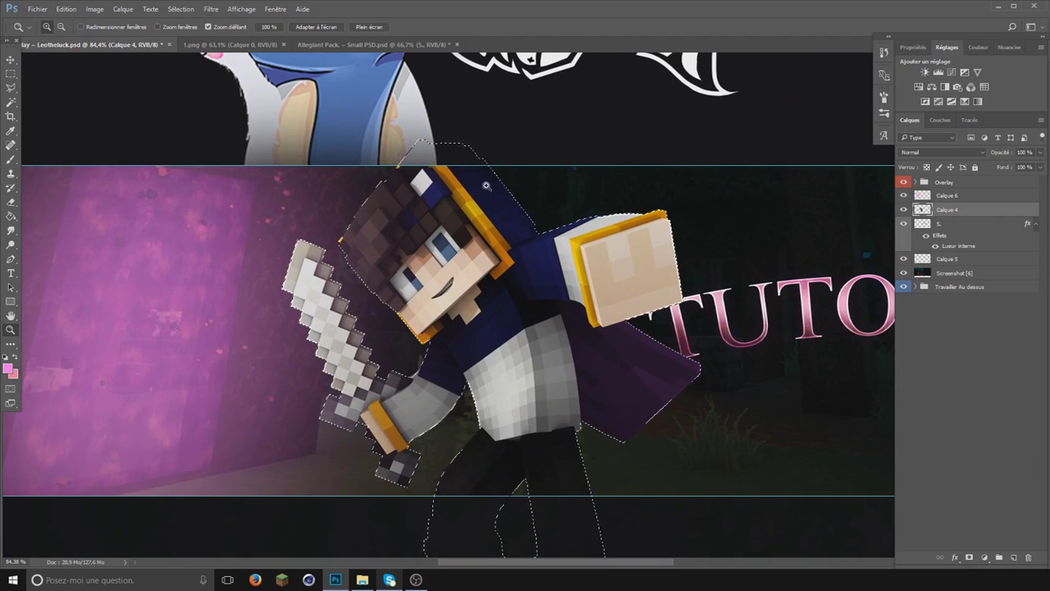
left_click(1015, 557)
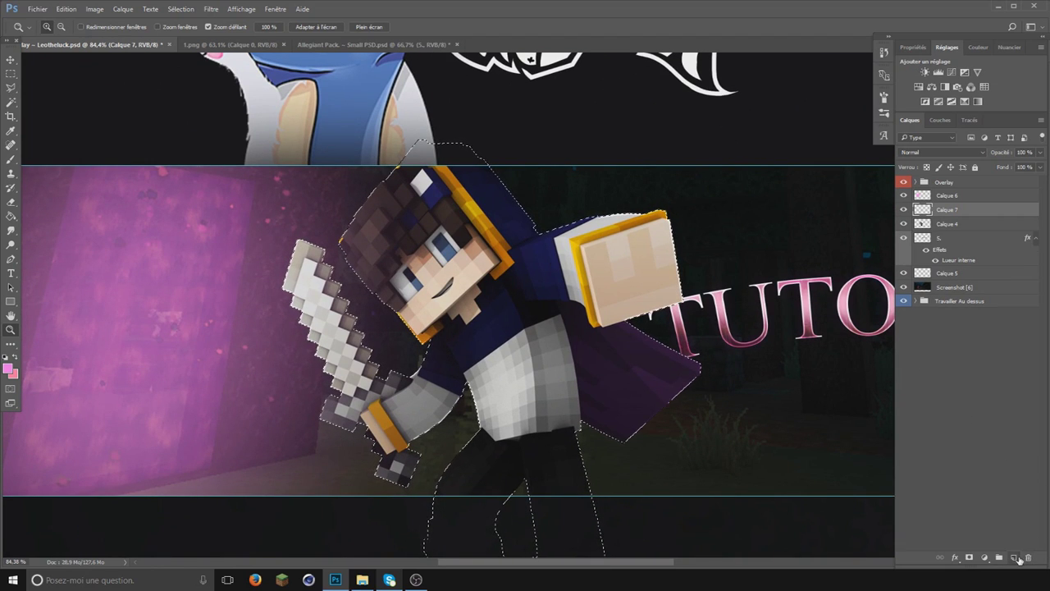
Step: Brush pink rim light over the sword, face, hair, arm and legs
left_click(10, 159)
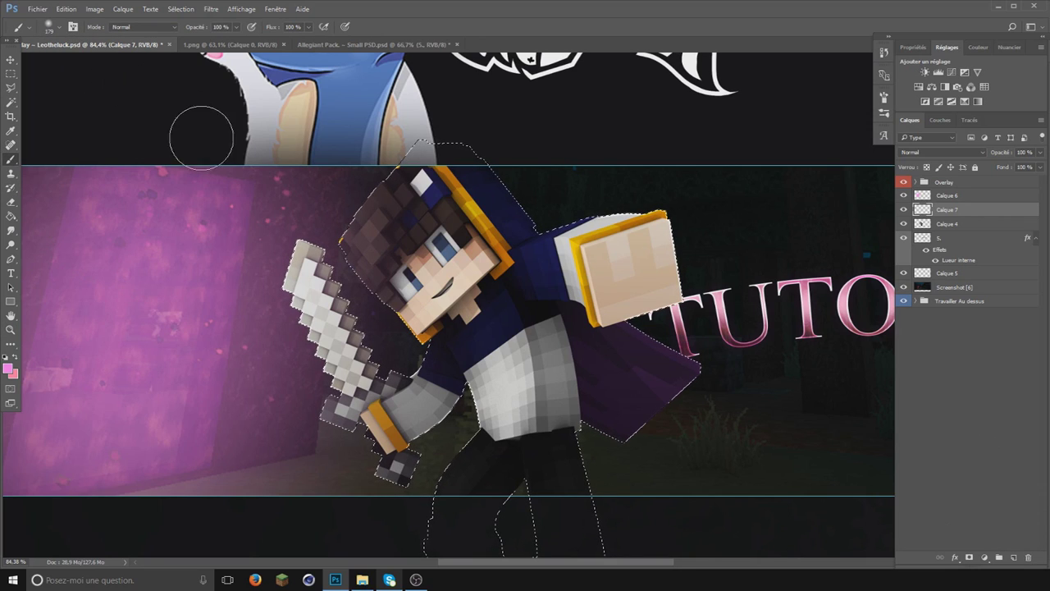
left_click(281, 233)
mouse_move(281, 232)
left_mouse_down()
mouse_move(265, 277)
mouse_move(270, 340)
mouse_move(265, 298)
mouse_move(328, 434)
mouse_move(364, 470)
mouse_move(304, 417)
mouse_move(361, 460)
mouse_move(387, 423)
left_mouse_up()
mouse_move(367, 304)
left_mouse_down()
mouse_move(406, 287)
mouse_move(373, 164)
left_mouse_up()
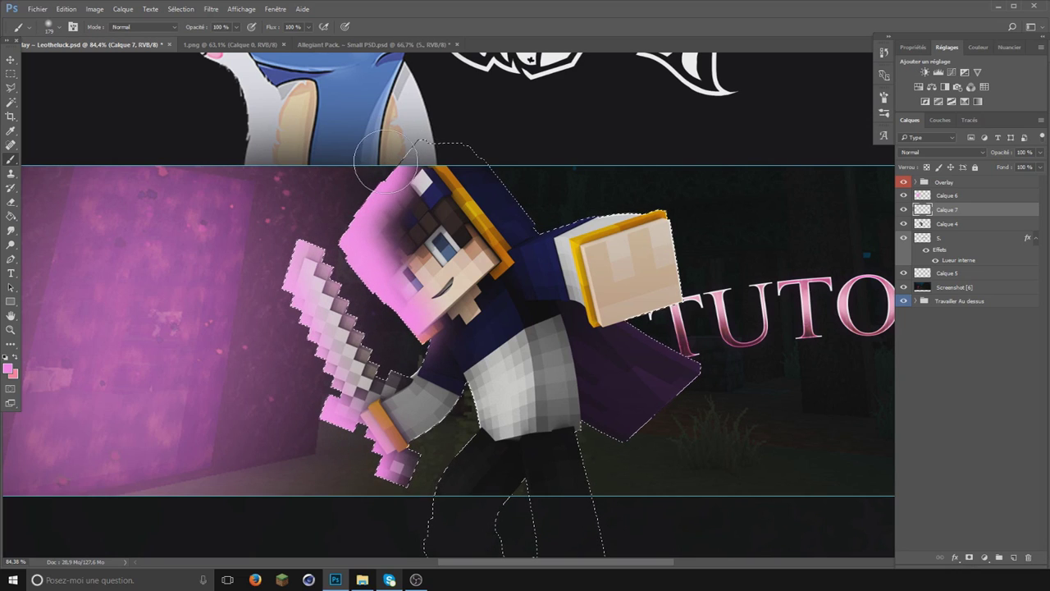
mouse_move(532, 495)
left_mouse_down()
mouse_move(468, 484)
mouse_move(418, 520)
left_mouse_up()
mouse_move(443, 459)
left_mouse_down()
mouse_move(464, 410)
mouse_move(439, 385)
left_mouse_up()
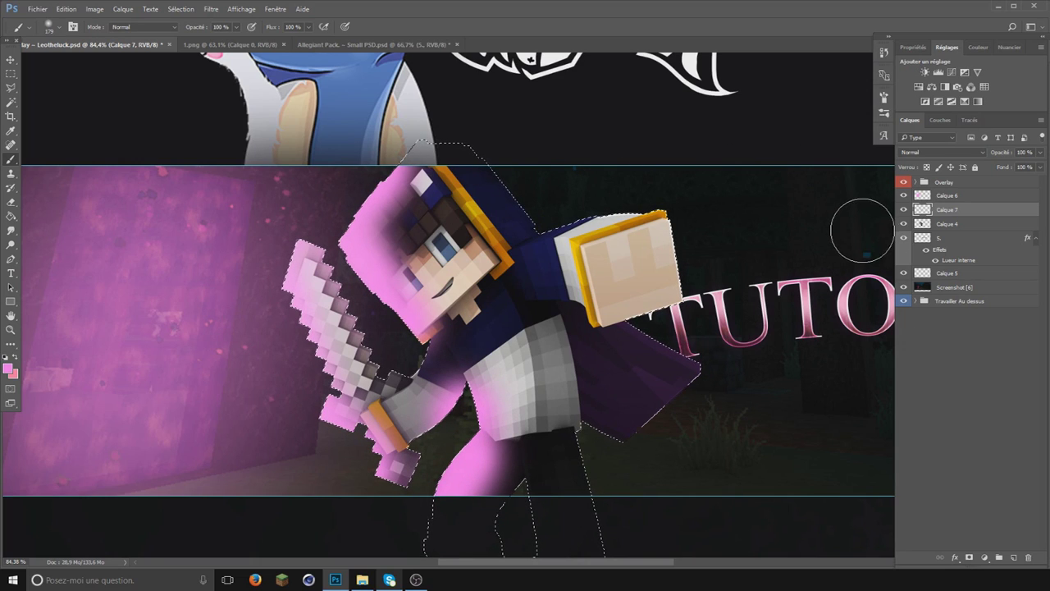
Step: Set Calque 7's blend mode to Incrustation and deselect the character
left_click(926, 154)
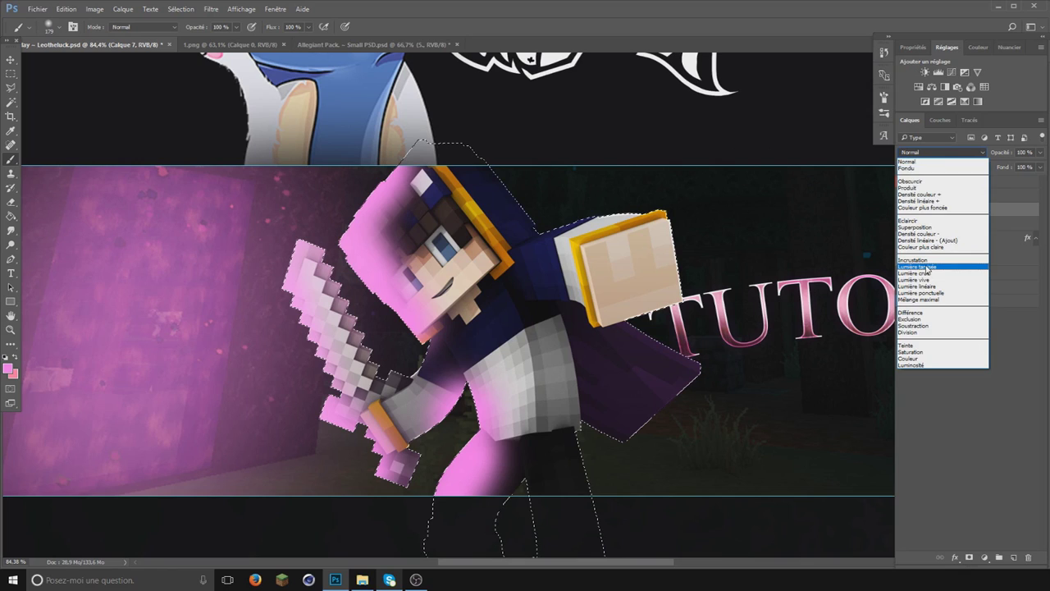
left_click(927, 264)
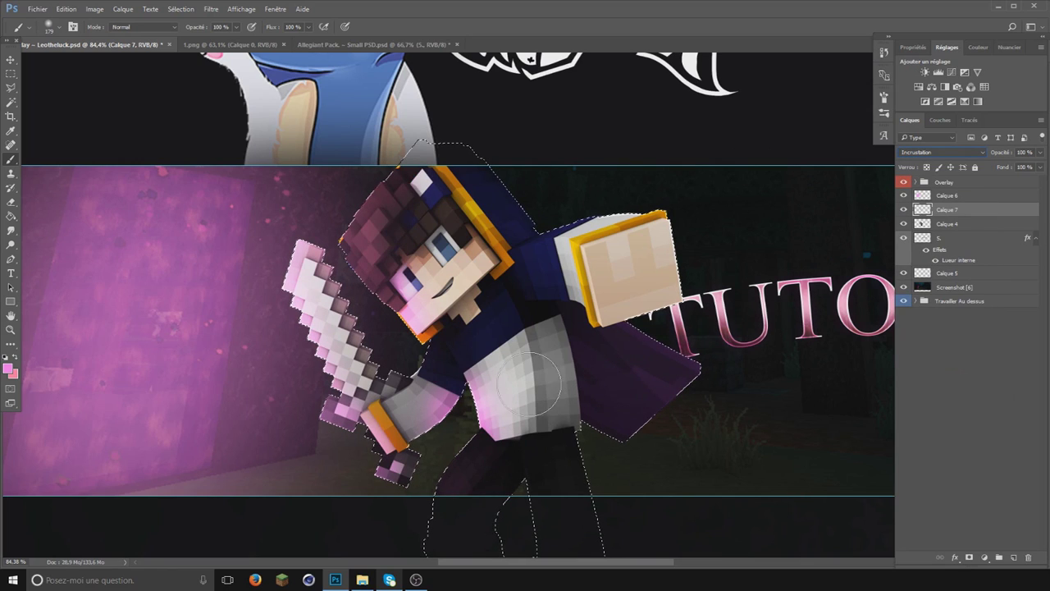
left_click(14, 80)
key("ctrl+d")
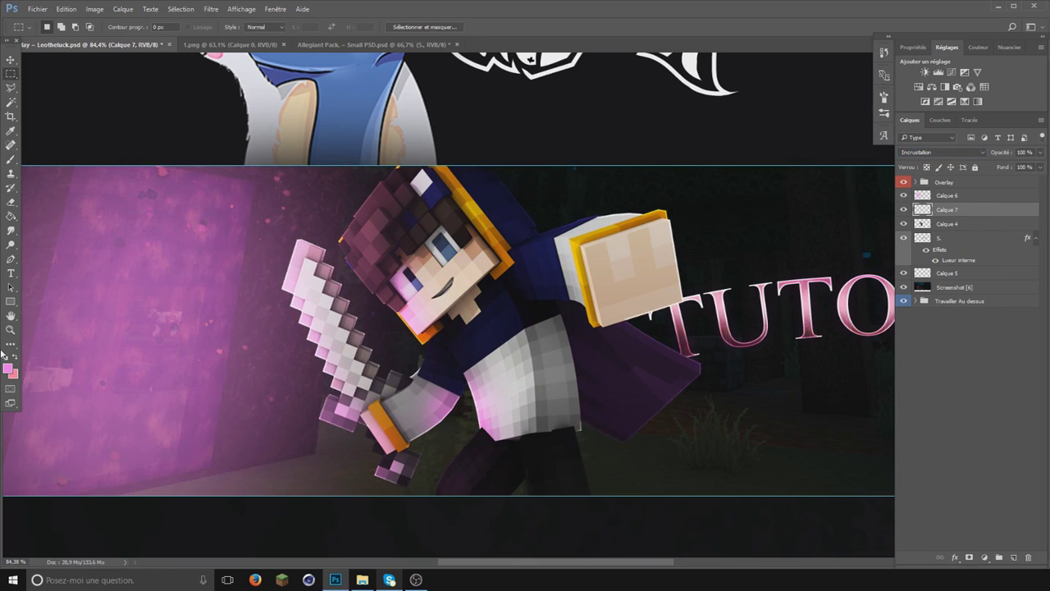
Step: Set Calque 7's opacity to 90%
left_click(14, 331)
scroll(495, 340, "down", 1)
scroll(495, 344, "down", 1)
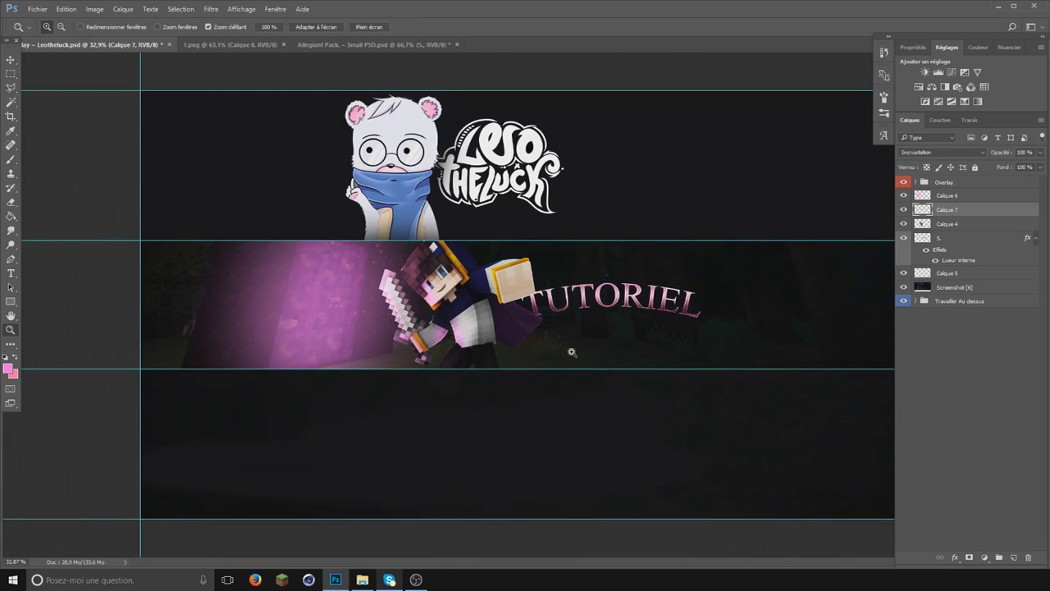
scroll(574, 351, "down", 1)
left_click_drag(1041, 153, 1006, 165)
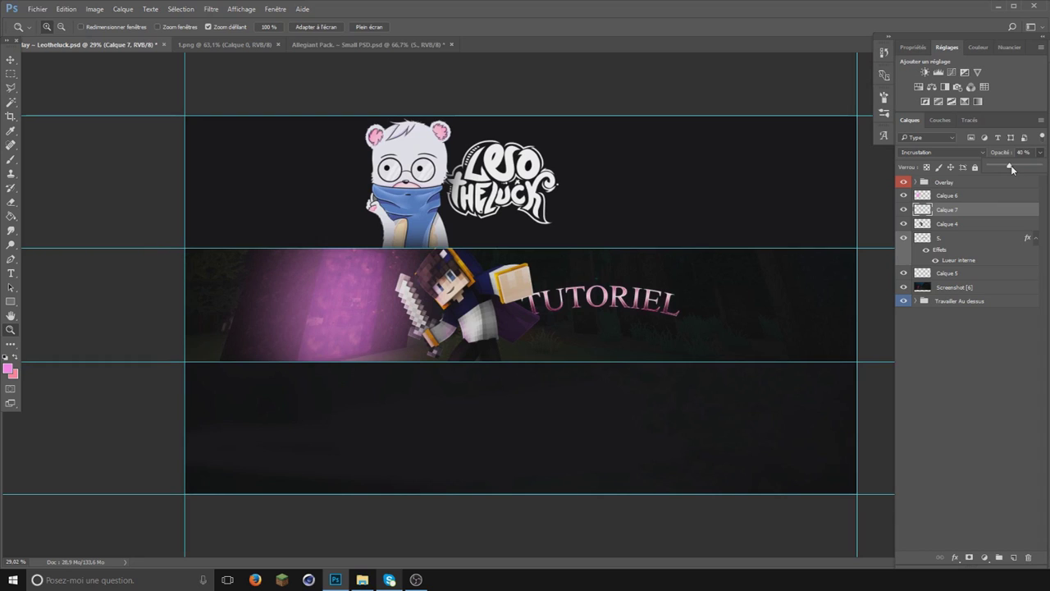
left_click_drag(1010, 165, 1033, 168)
scroll(644, 337, "up", 2)
scroll(667, 336, "down", 3)
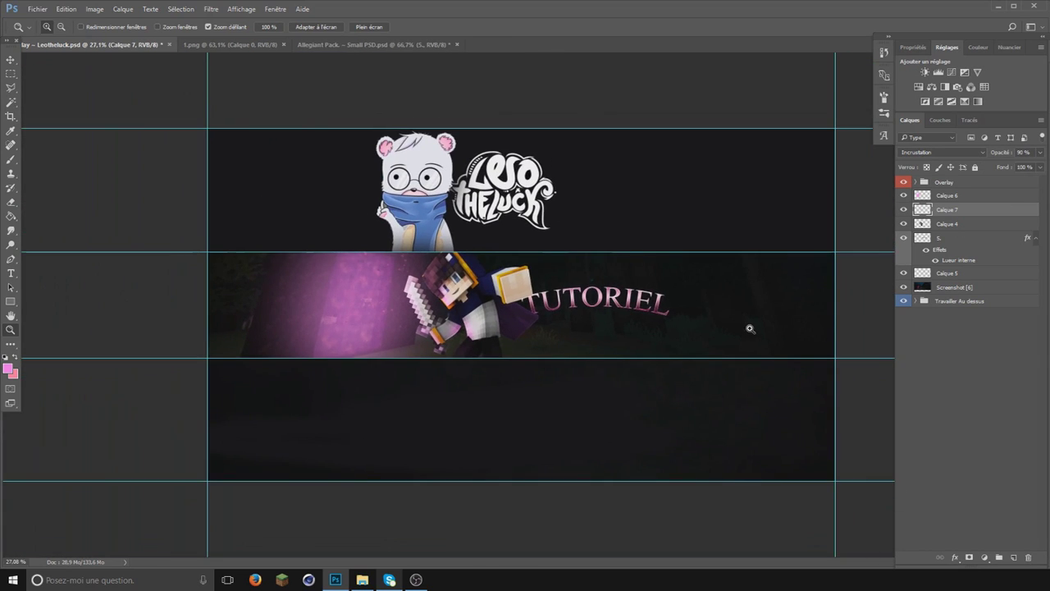
scroll(689, 326, "up", 1)
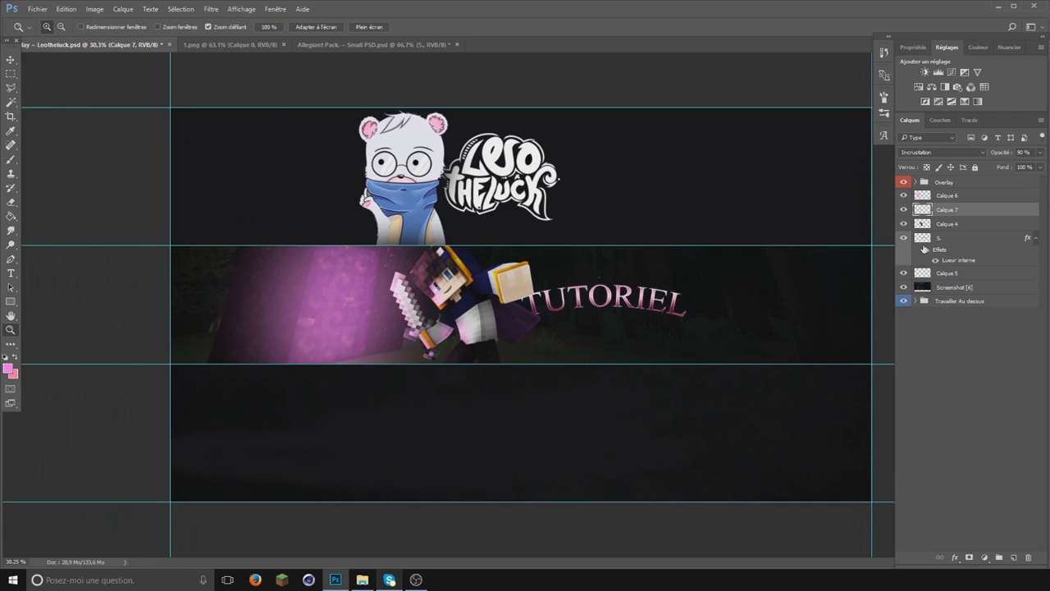
Step: In the Allegiant Pack file, show the Fire group and select fire ring layer 1
left_click(969, 198)
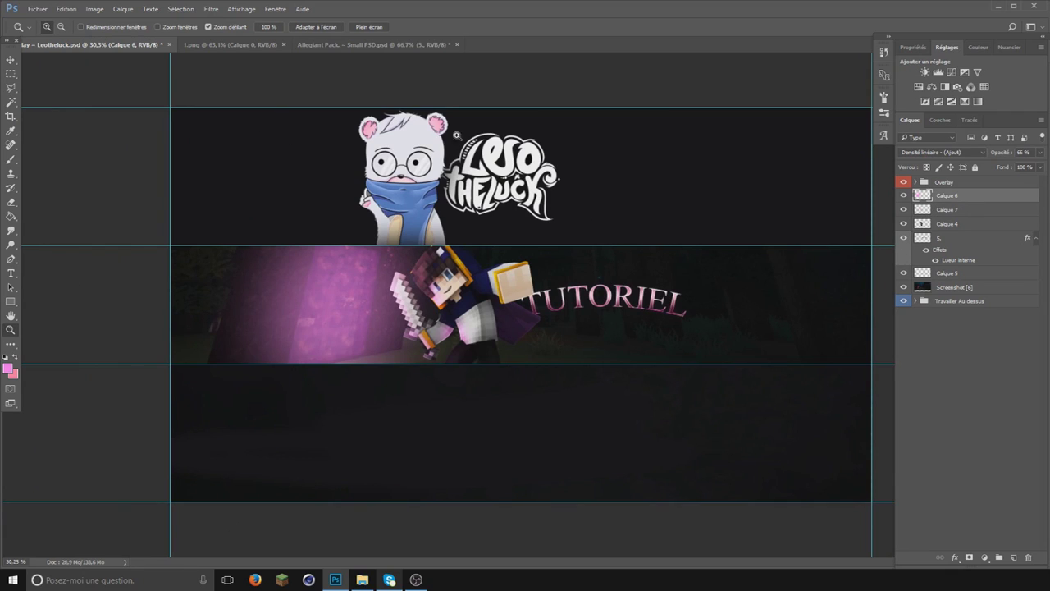
left_click(325, 48)
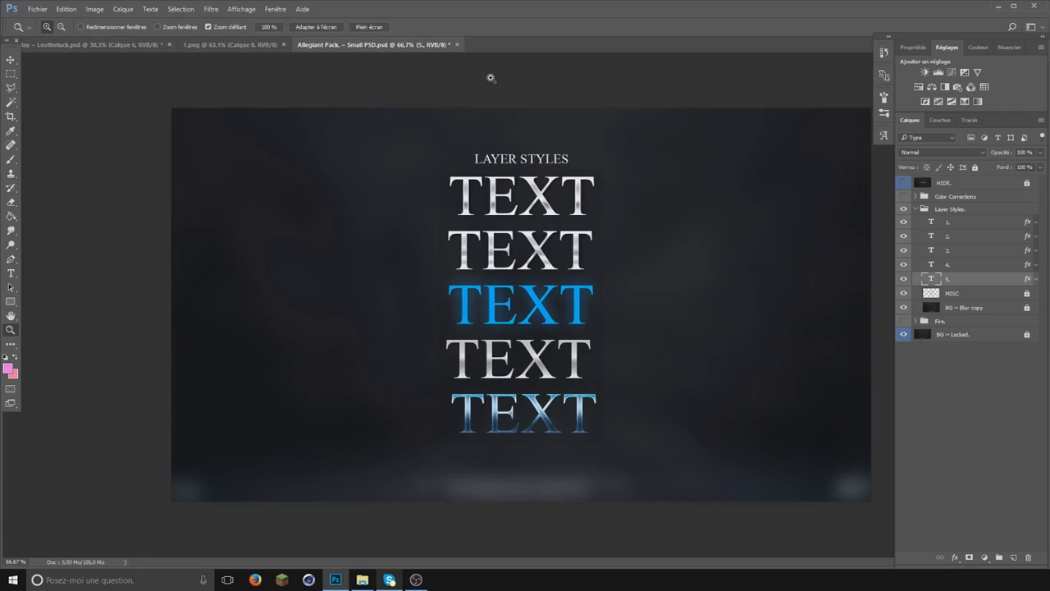
left_click(905, 210)
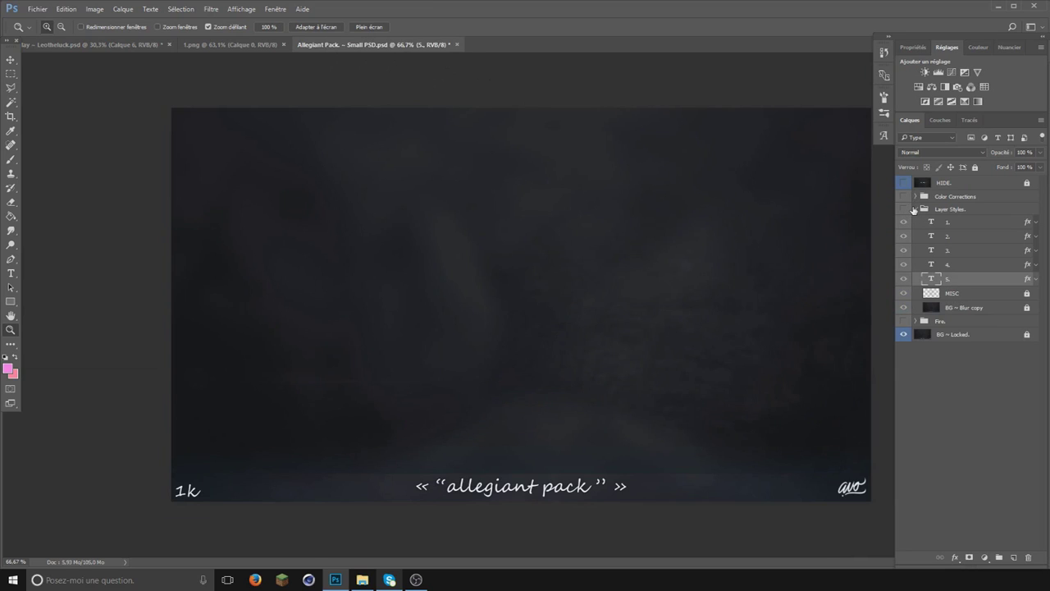
left_click(915, 210)
left_click(925, 223)
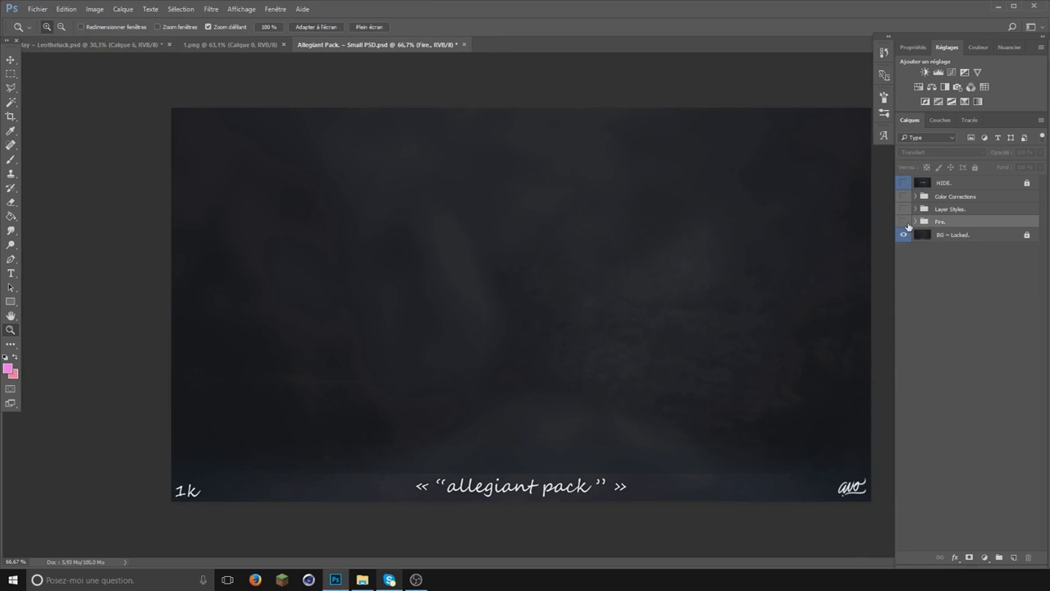
left_click(903, 222)
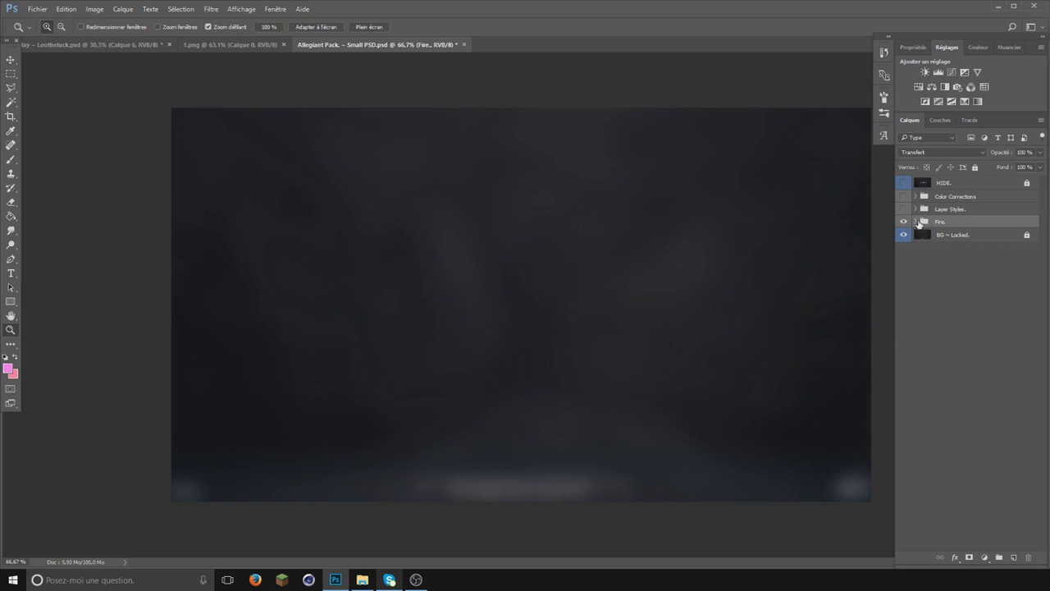
left_click(915, 222)
left_click(904, 235)
left_click(904, 234)
left_click(903, 249)
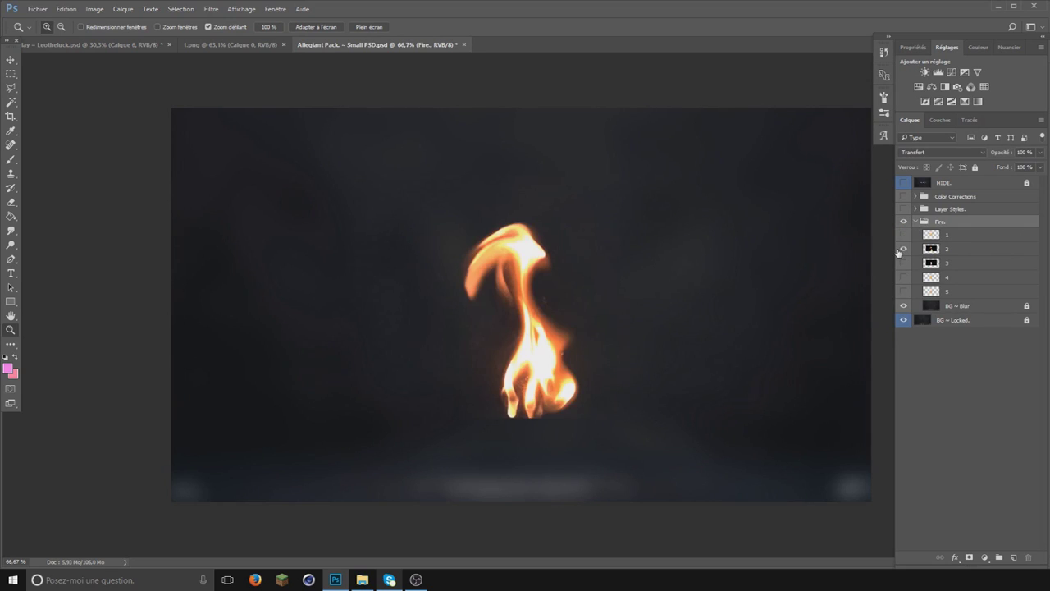
left_click(903, 249)
left_click(904, 234)
left_click(951, 235)
Step: Drag the fire ring into the Leotheluck banner, rotating about 21° and scaling about 169%
key("v")
mouse_move(477, 261)
left_mouse_down()
mouse_move(384, 264)
mouse_move(340, 326)
left_mouse_up()
key("ctrl+t")
mouse_move(379, 283)
left_mouse_down()
mouse_move(380, 301)
mouse_move(401, 290)
left_mouse_up()
mouse_move(369, 309)
left_mouse_down()
mouse_move(415, 274)
mouse_move(373, 292)
left_mouse_up()
Step: Commit the transform and shift the ring's hue to −95 so it turns pink
key("m")
left_click(445, 223)
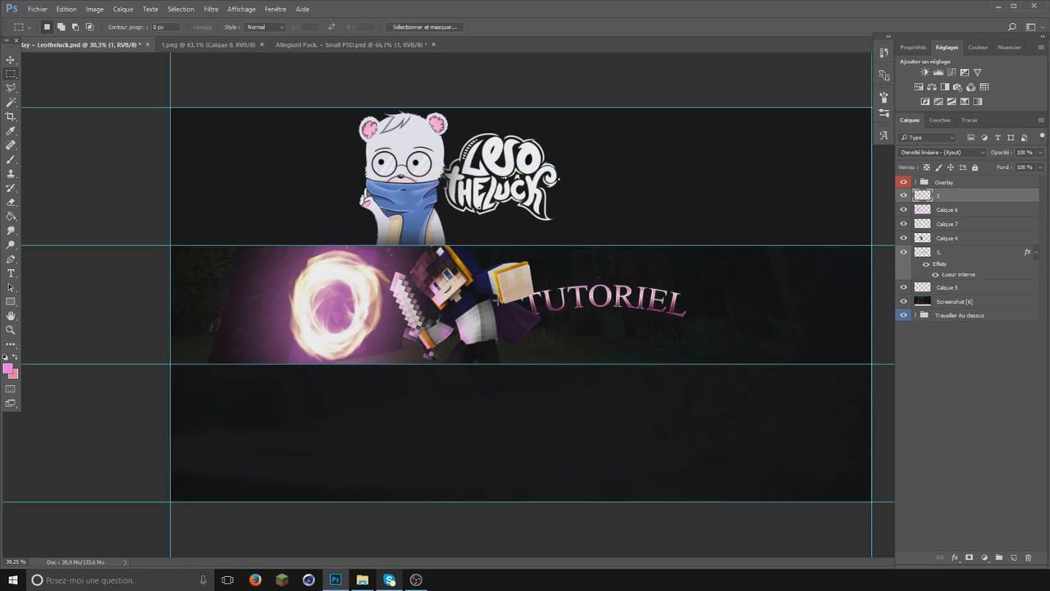
key("ctrl+u")
left_click_drag(878, 238, 846, 238)
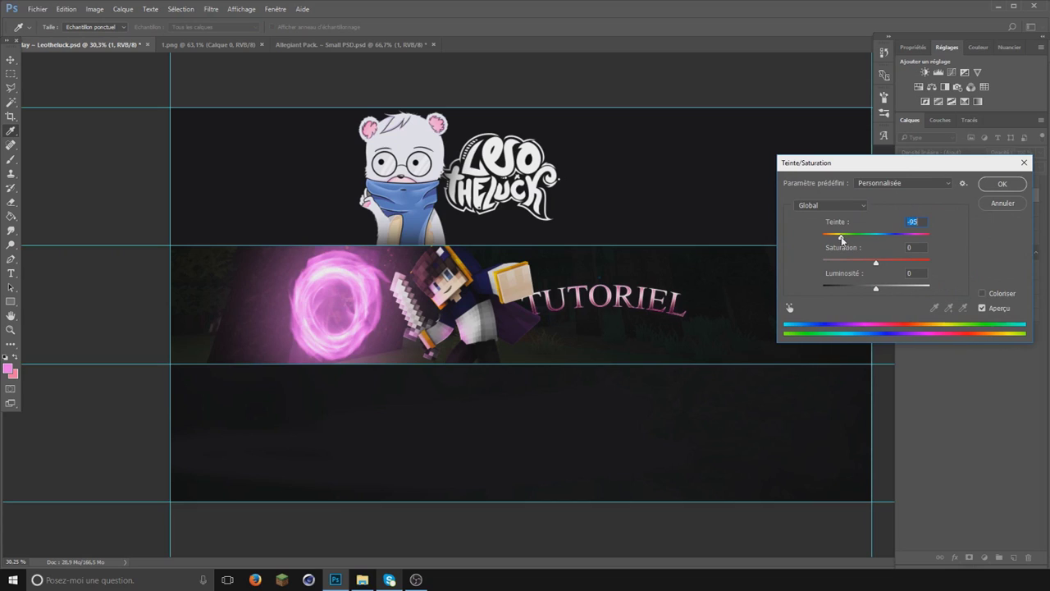
left_click(1001, 184)
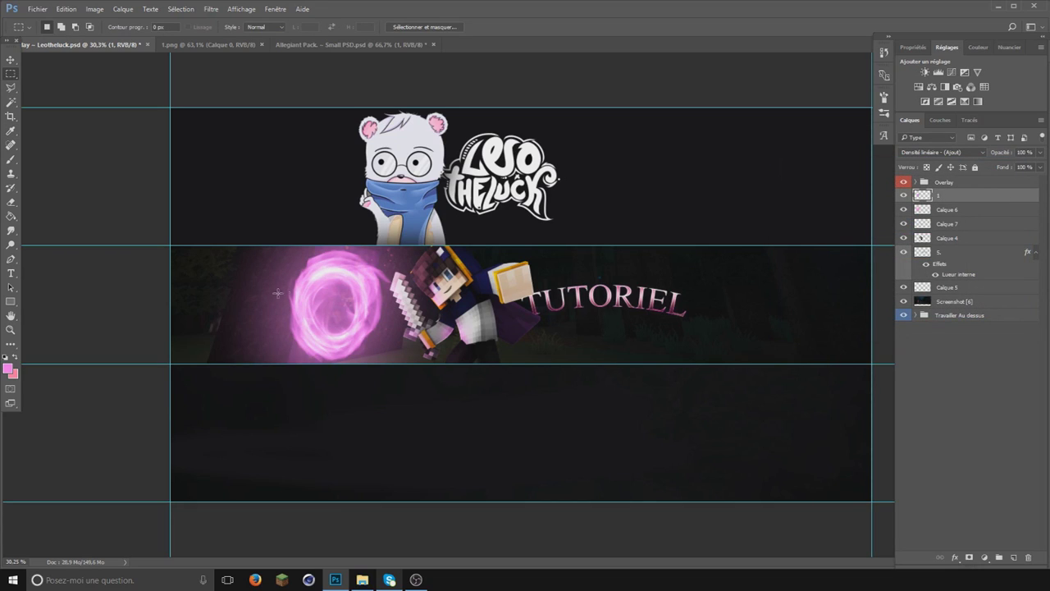
Step: Set the ring layer's blend mode to Incrustation
left_click(943, 152)
left_click(944, 151)
scroll(945, 149, "down", 1)
scroll(945, 150, "down", 1)
scroll(944, 150, "up", 1)
scroll(945, 149, "up", 1)
scroll(945, 150, "up", 1)
Step: Blend the ring layer in Incrustation mode at 37% opacity
left_click(1040, 153)
left_click_drag(998, 166, 1033, 171)
left_click(941, 152)
left_click(928, 261)
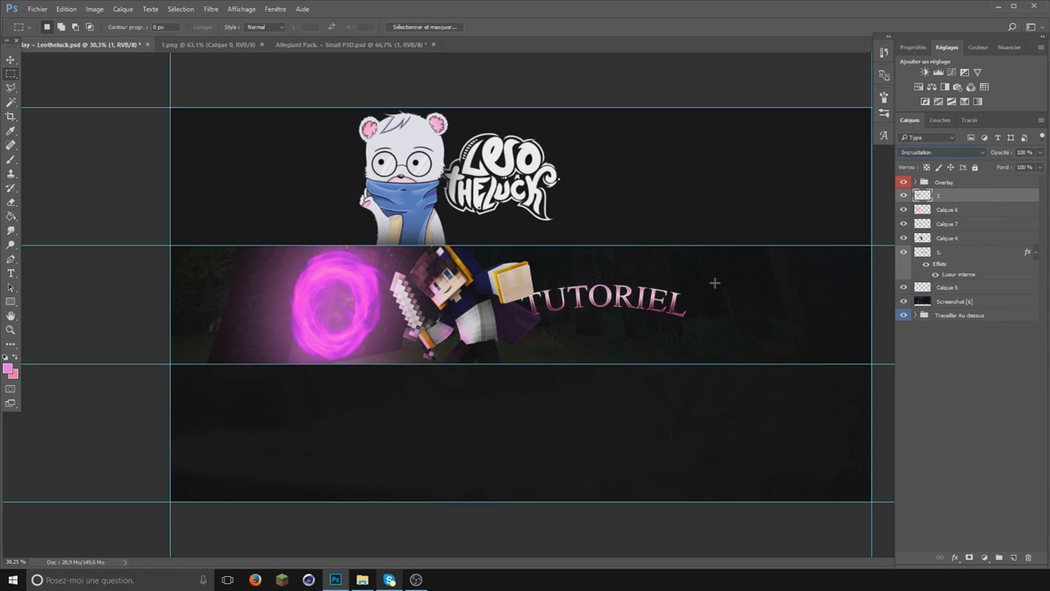
left_click_drag(995, 167, 1008, 167)
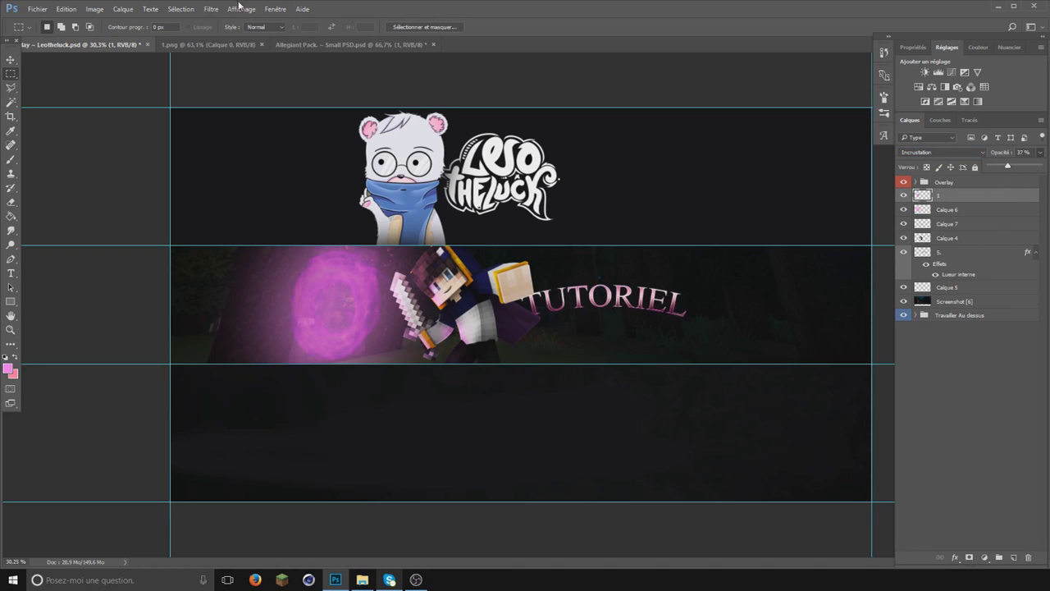
Step: Soften the ring with a 41.5-pixel Gaussian blur
left_click(212, 9)
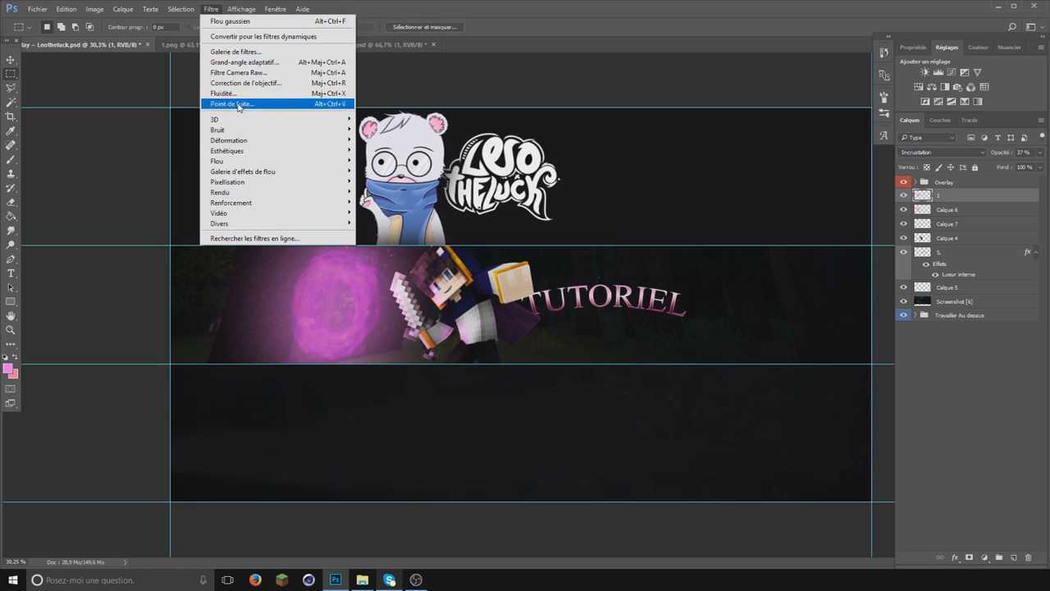
mouse_move(217, 161)
left_click(392, 213)
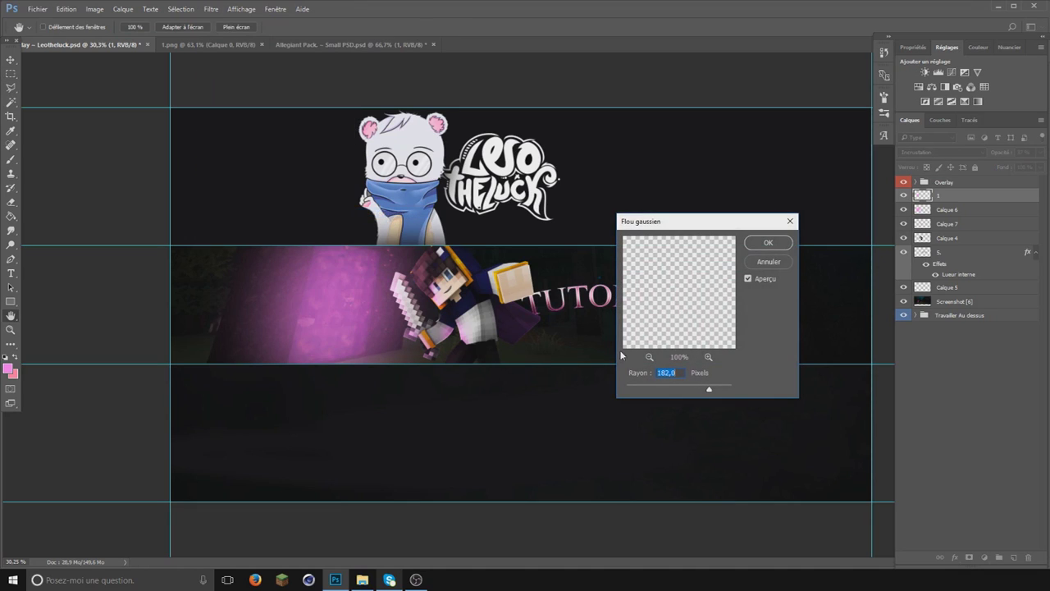
left_click_drag(684, 386, 665, 391)
left_click(768, 244)
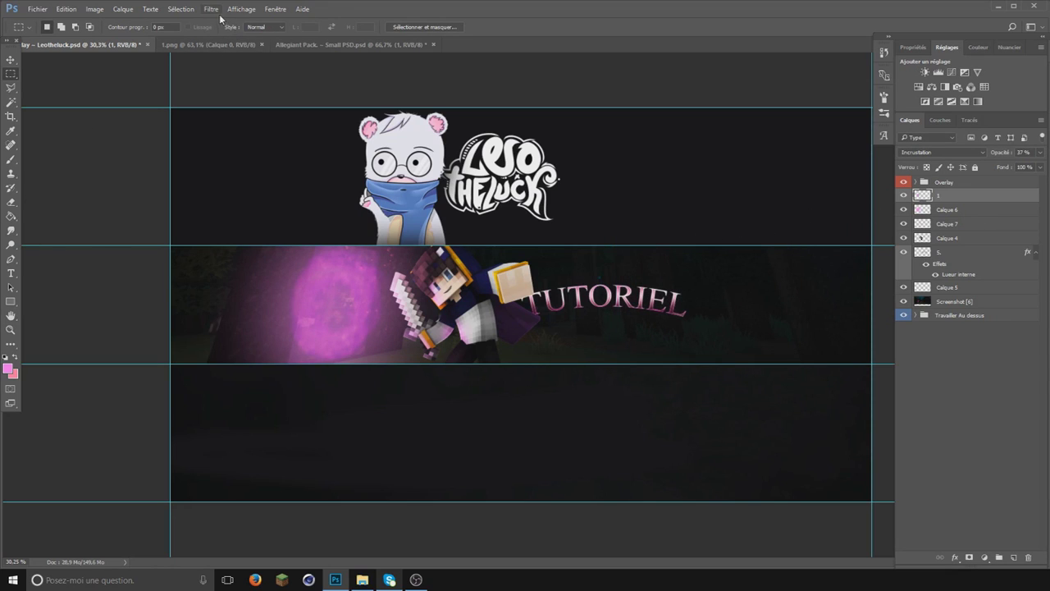
left_click(211, 9)
left_click(244, 95)
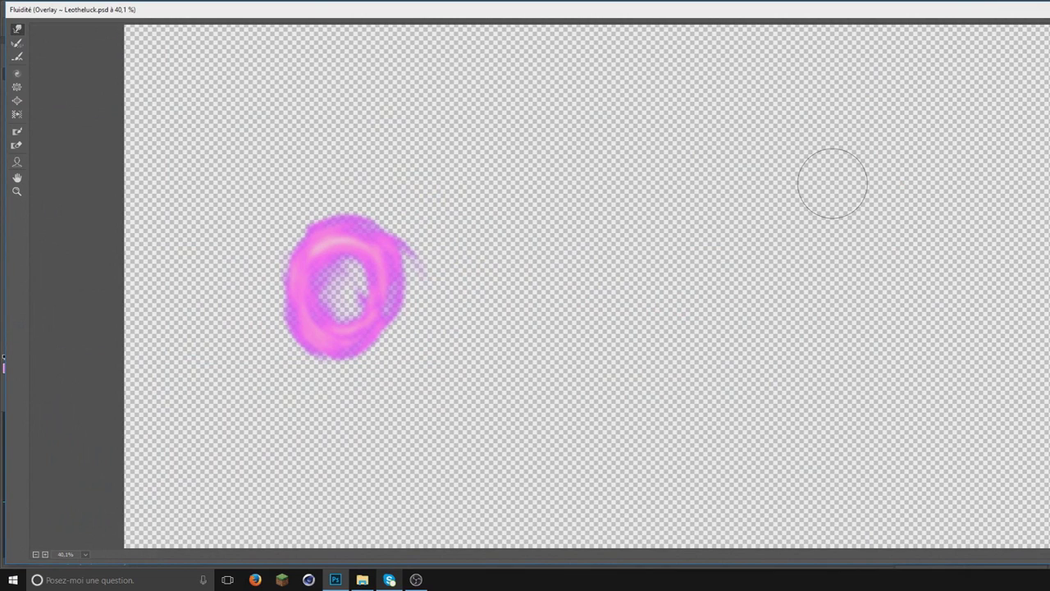
Step: Warp the ring's left side inward and upward with Liquify, then hide the portal to compare
mouse_move(286, 312)
left_mouse_down()
mouse_move(306, 262)
mouse_move(365, 246)
mouse_move(344, 271)
mouse_move(382, 307)
mouse_move(332, 324)
mouse_move(352, 236)
left_mouse_up()
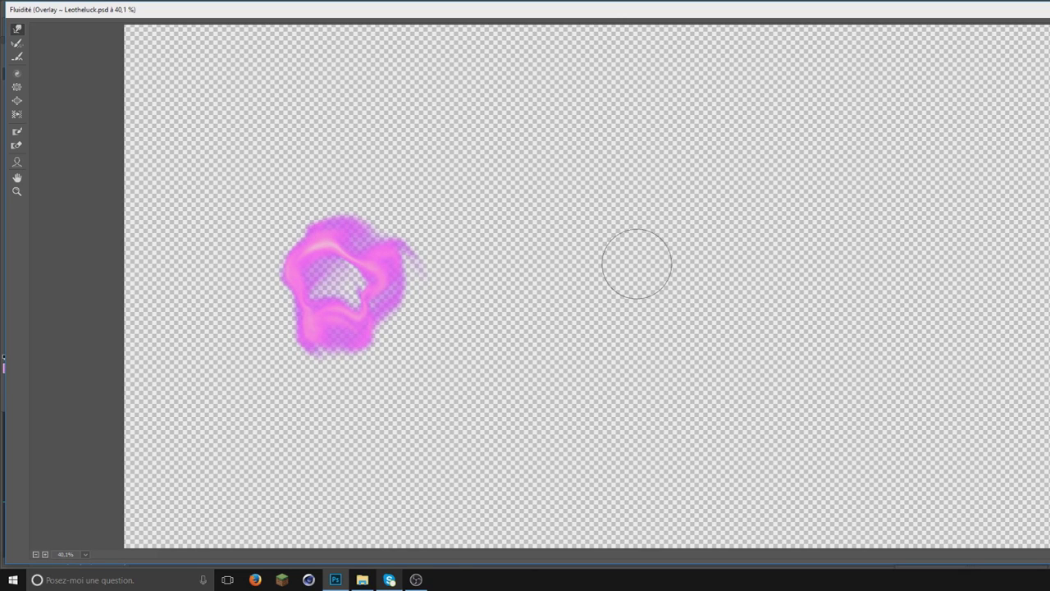
key("Return")
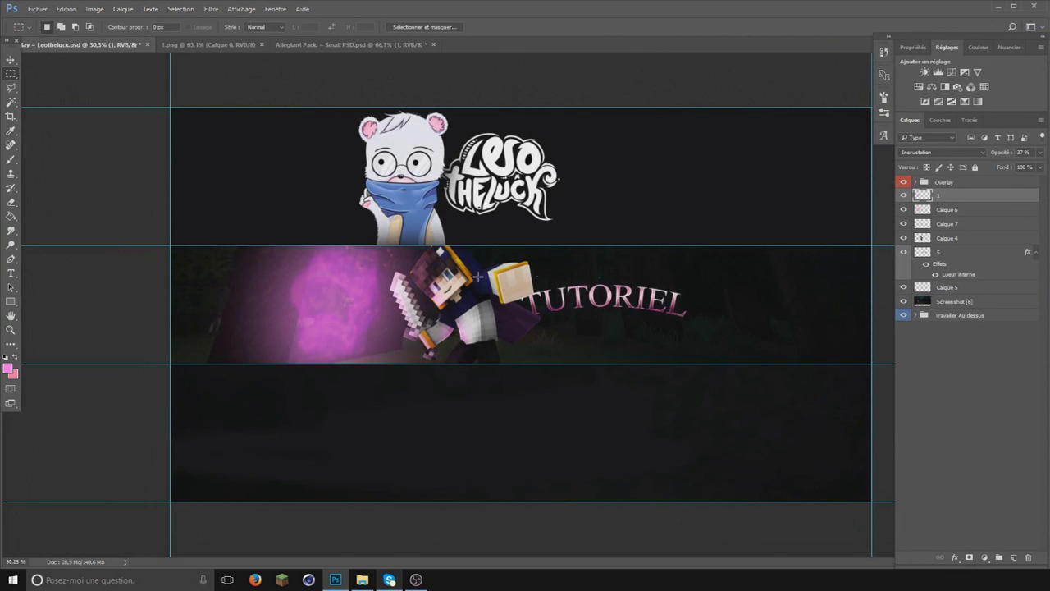
left_click(903, 196)
Step: Show the portal layer again and zoom out the banner
left_click(903, 196)
left_click(10, 329)
scroll(522, 304, "down", 3)
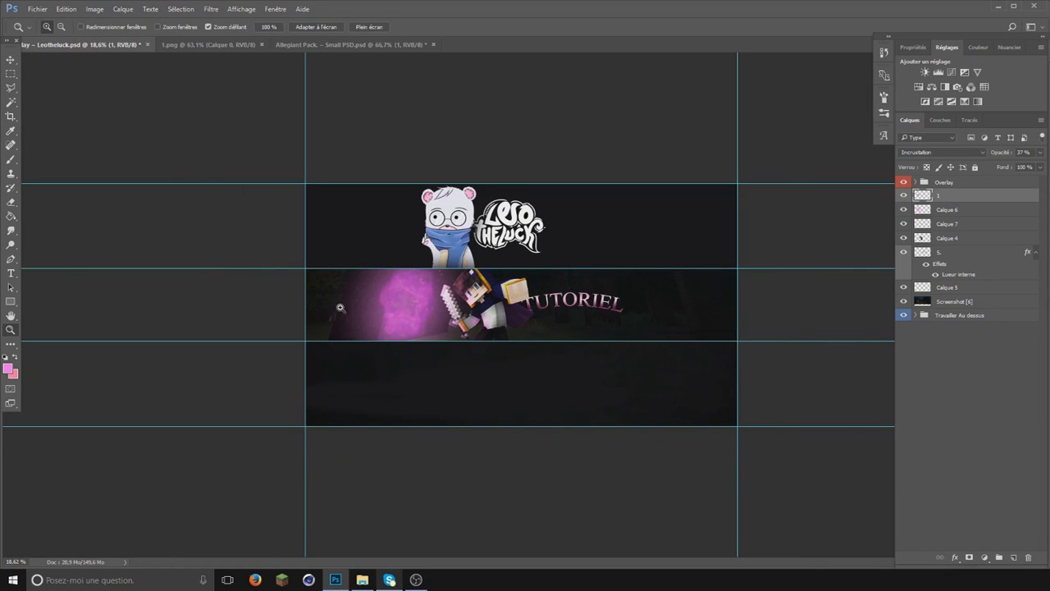
Step: In Allegiant Pack, hide the Fire group and bring Color Corrections into the Leotheluck banner
left_click(319, 49)
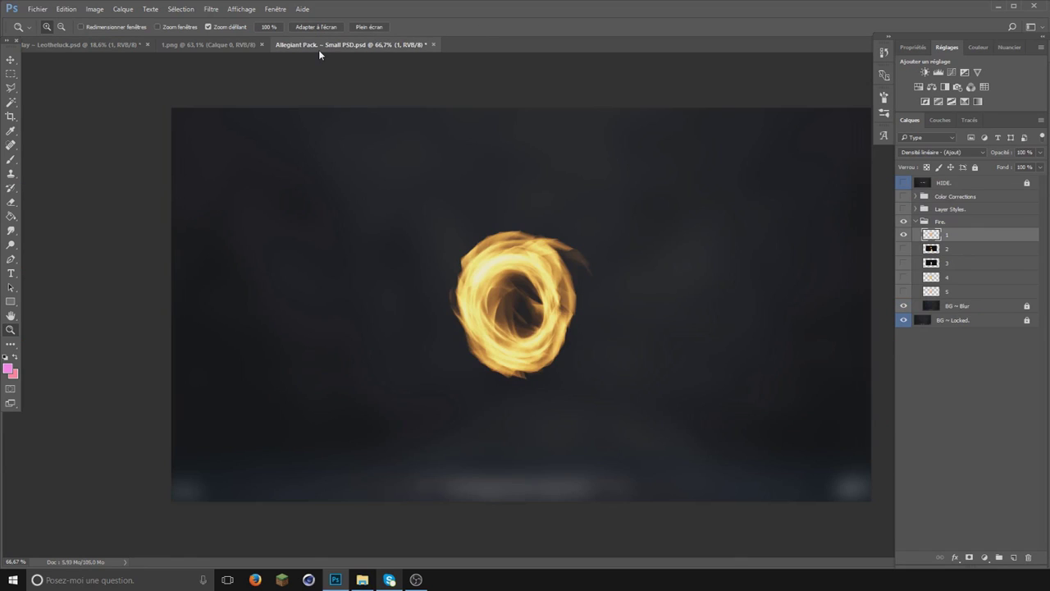
left_click(903, 235)
left_click(903, 221)
left_click(915, 221)
left_click(903, 196)
left_click(915, 196)
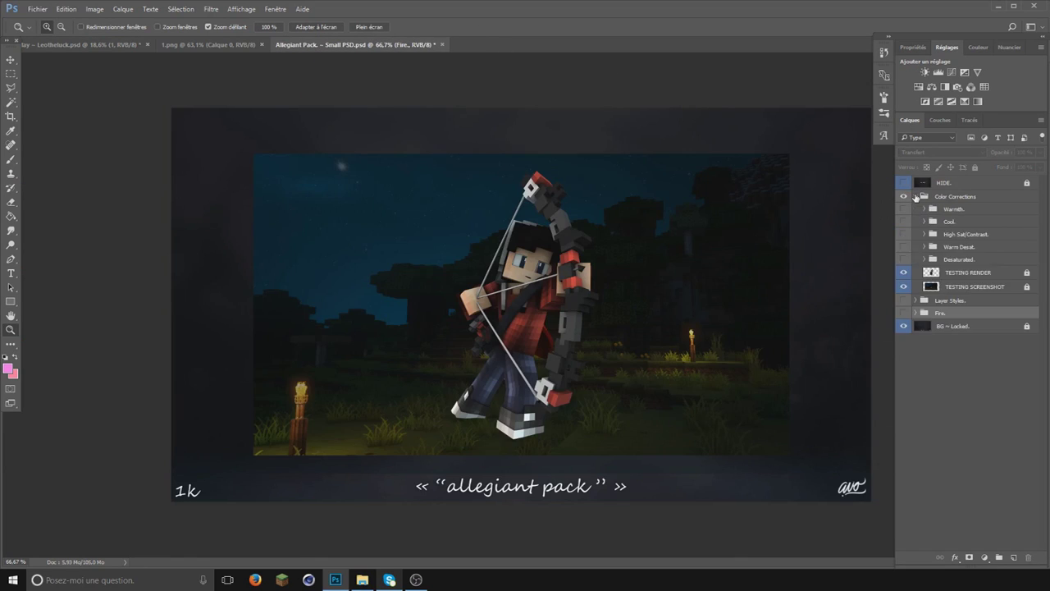
left_click(950, 199)
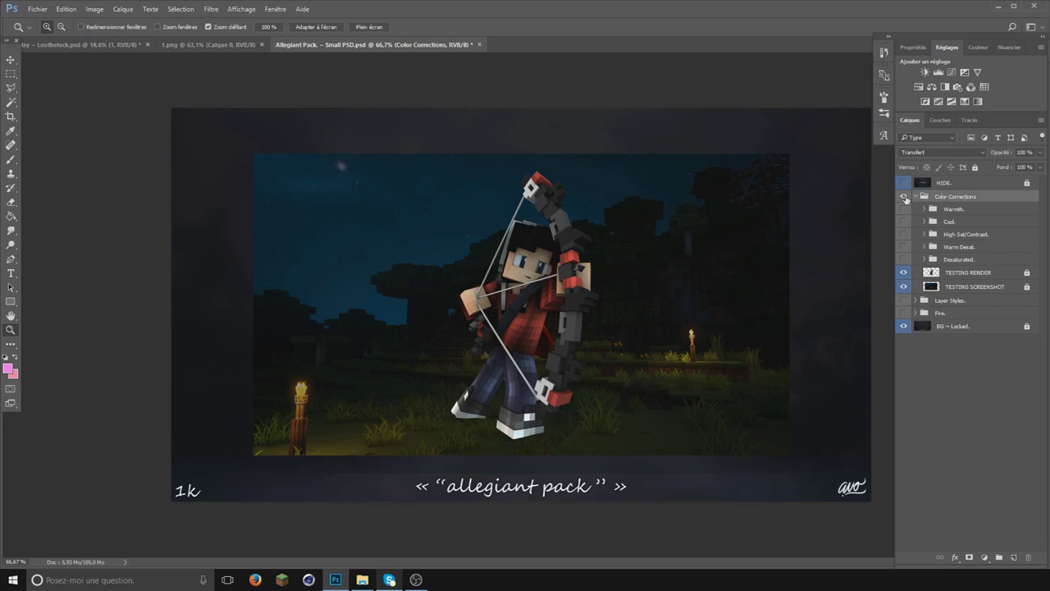
left_click(10, 60)
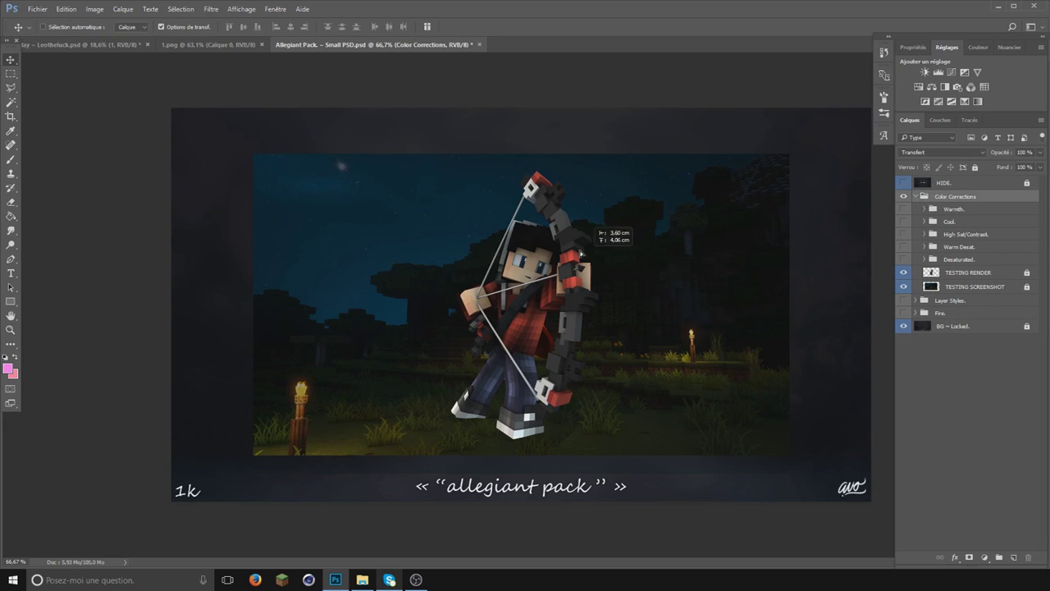
left_click(91, 44)
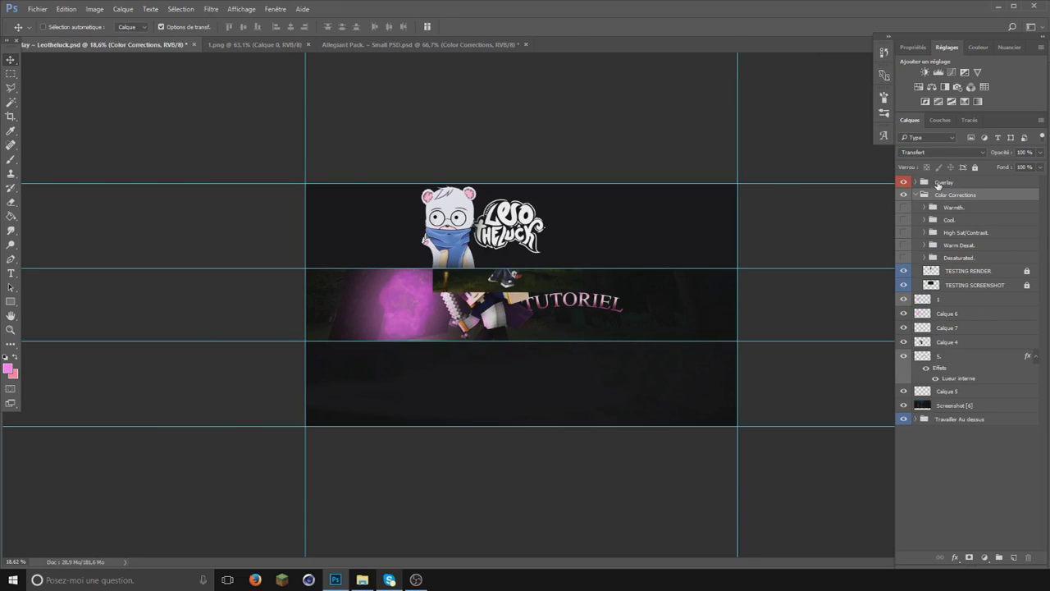
left_click(915, 195)
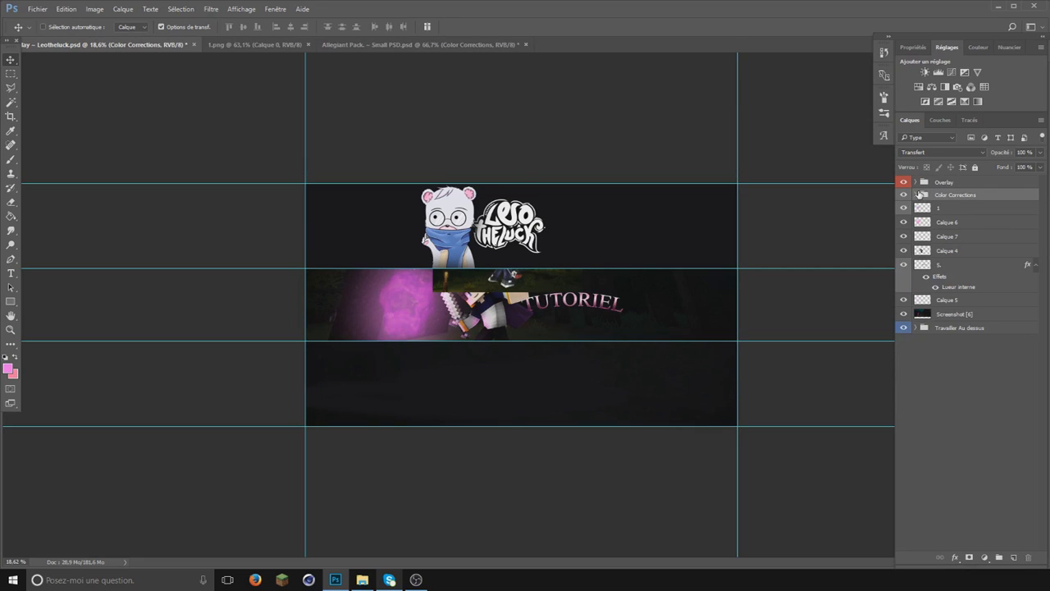
Step: Hide the TESTING RENDER and TESTING SCREENSHOT layers
left_click(916, 194)
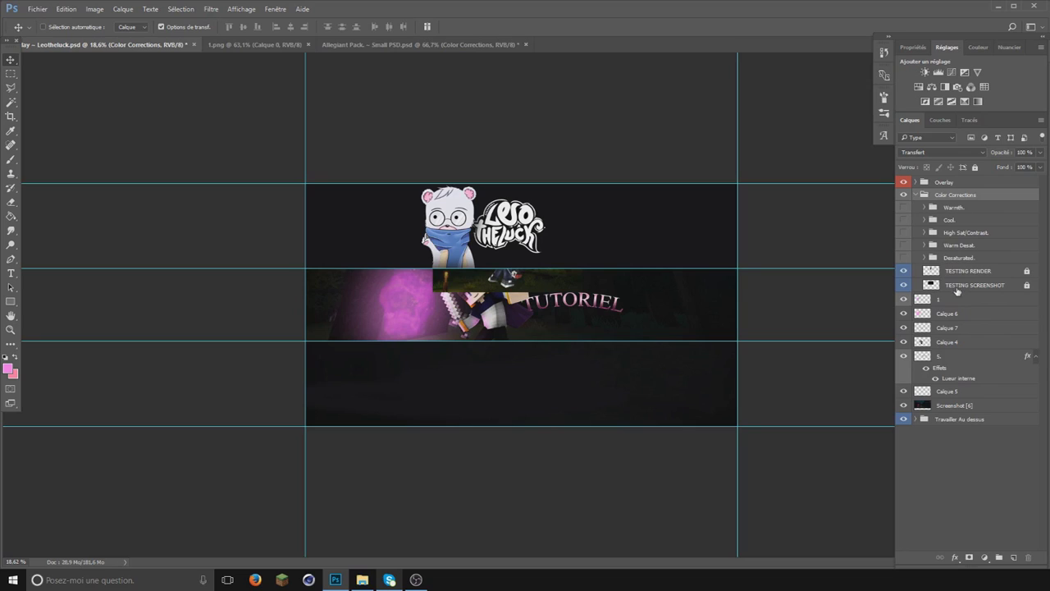
left_click(903, 271)
left_click(903, 284)
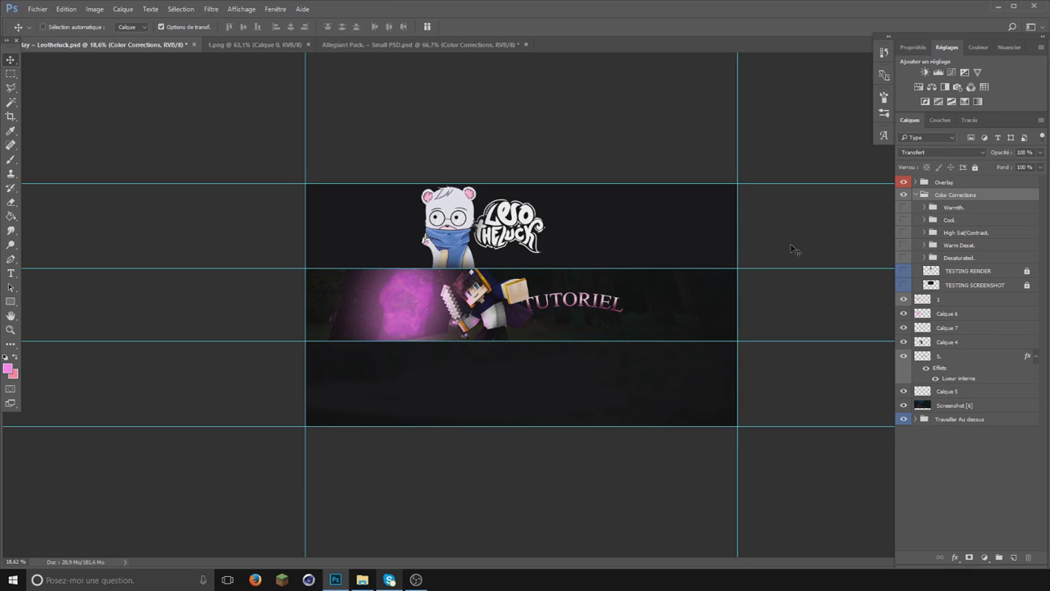
Step: Preview the Warmth, Cool, Warm Desat. and Desaturated corrections, keeping Warmth and Cool on
left_click(904, 207)
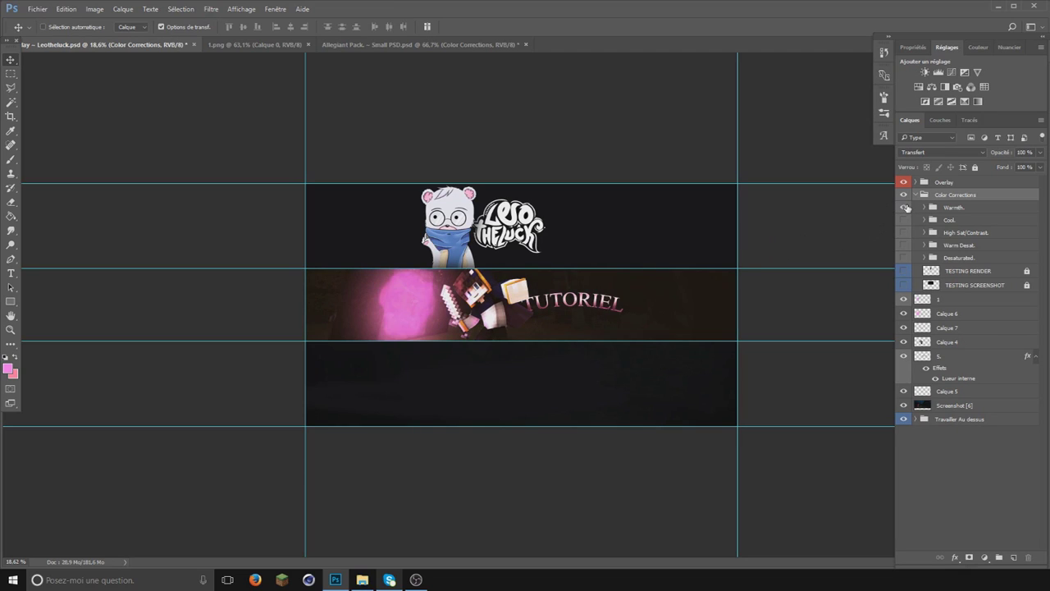
left_click(11, 329)
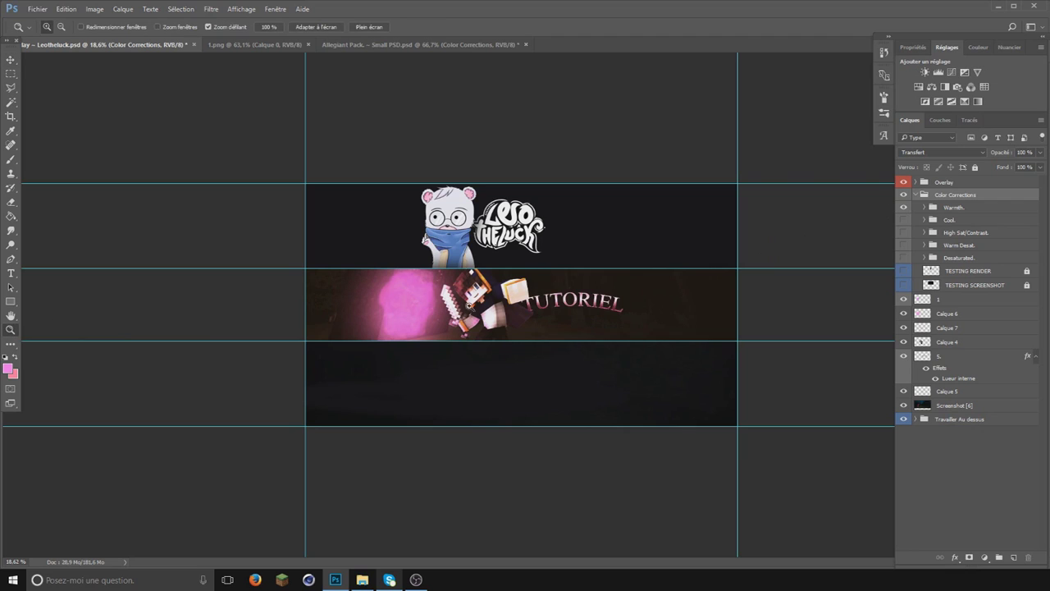
mouse_move(520, 310)
left_mouse_down()
mouse_move(531, 313)
mouse_move(521, 312)
left_mouse_up()
left_click(904, 208)
left_click(903, 220)
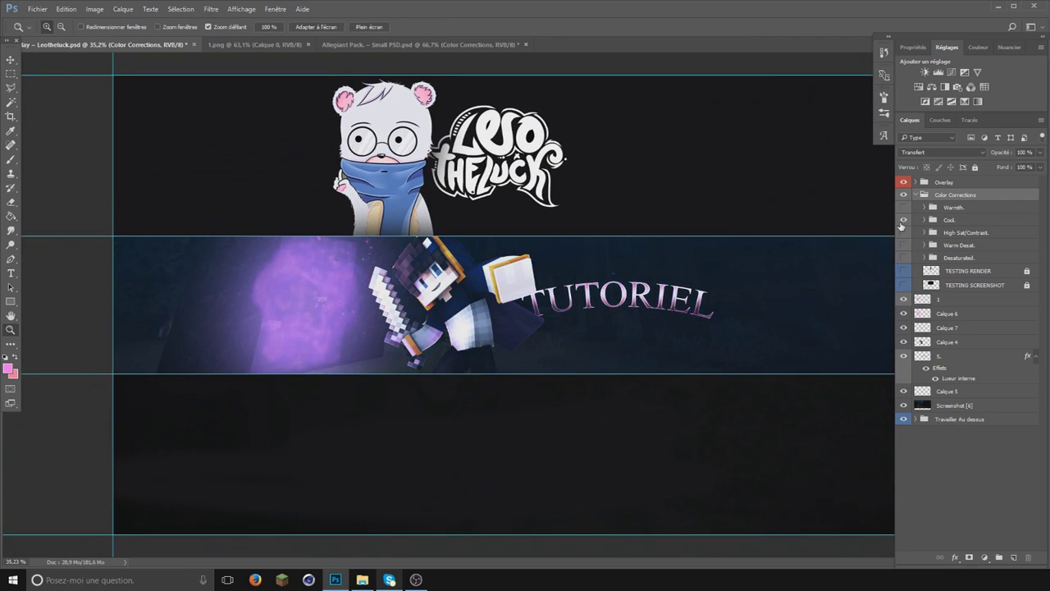
left_click(904, 220)
left_click(904, 245)
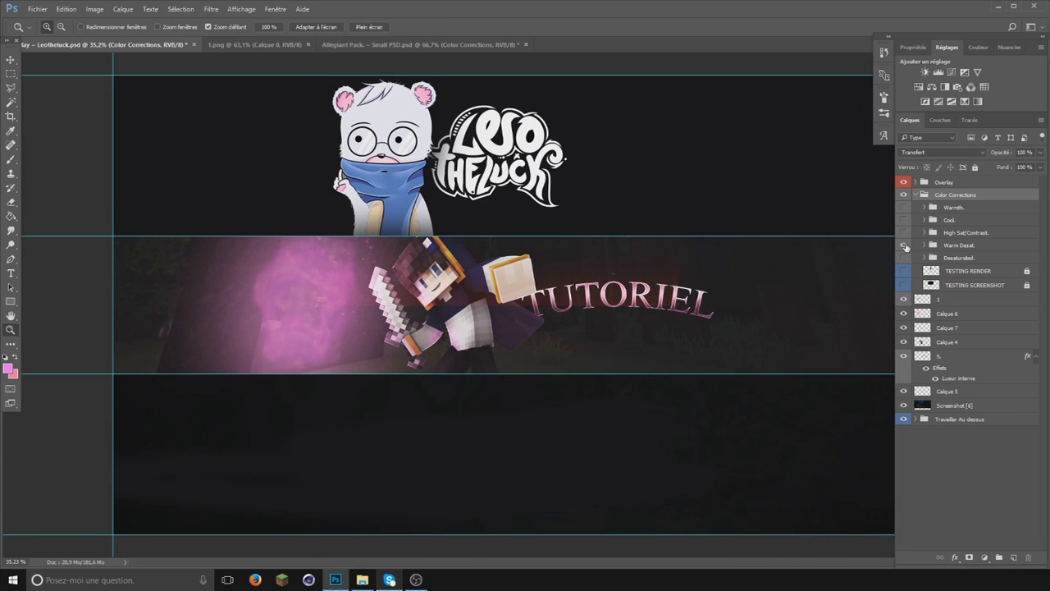
left_click(904, 244)
left_click(904, 258)
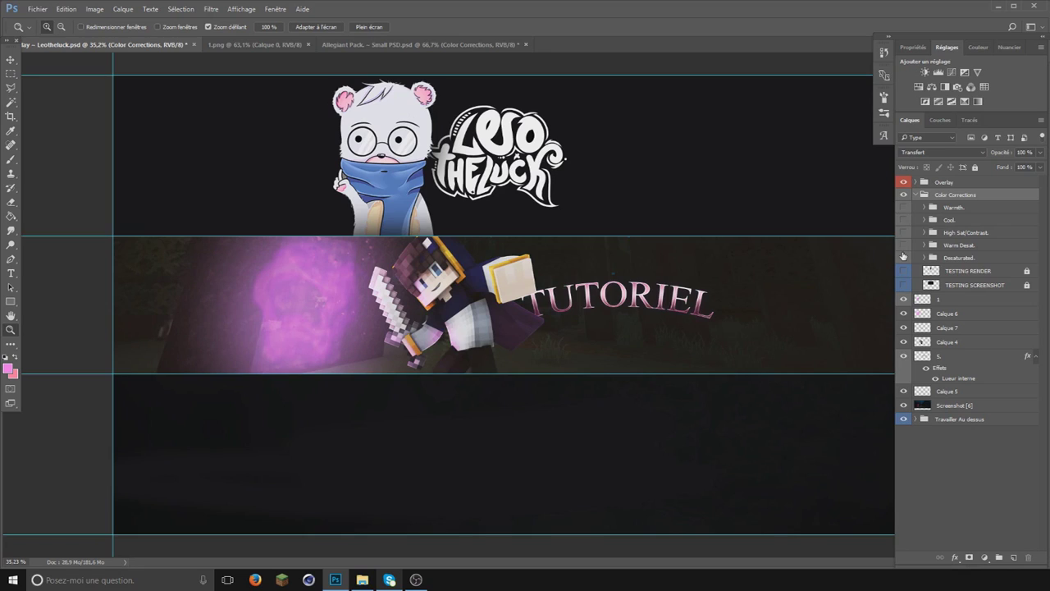
left_click(903, 257)
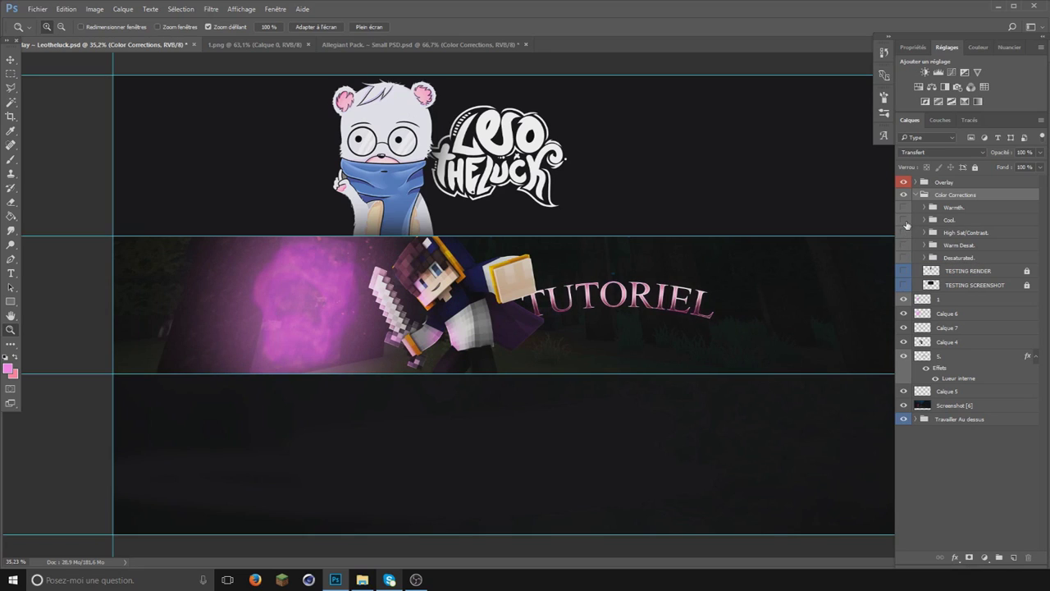
left_click(904, 220)
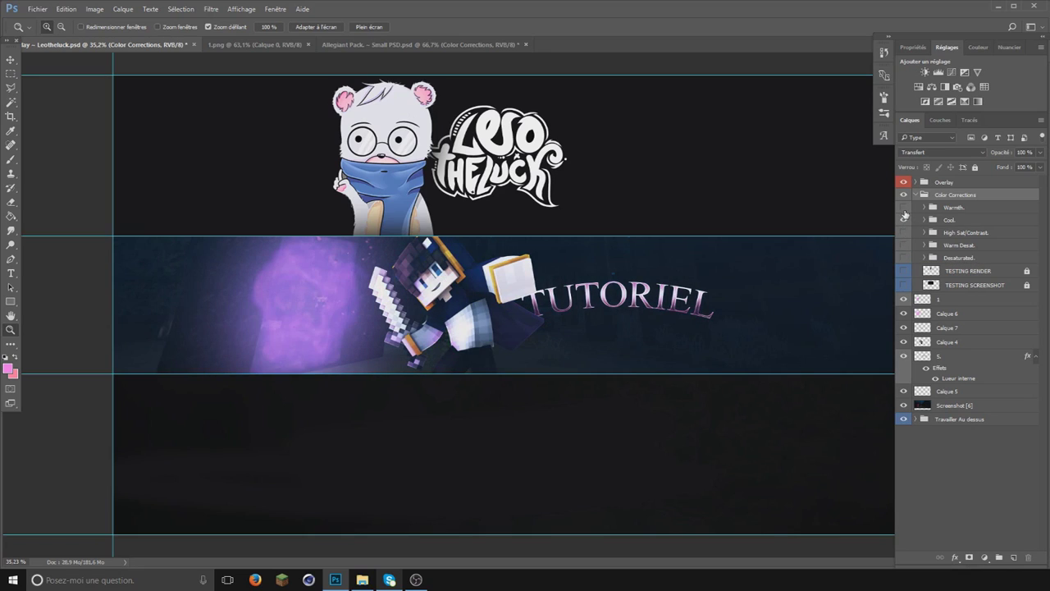
left_click(904, 210)
Step: Set the Warmth folder to about 32% and the Cool folder to 27% opacity
left_click(952, 215)
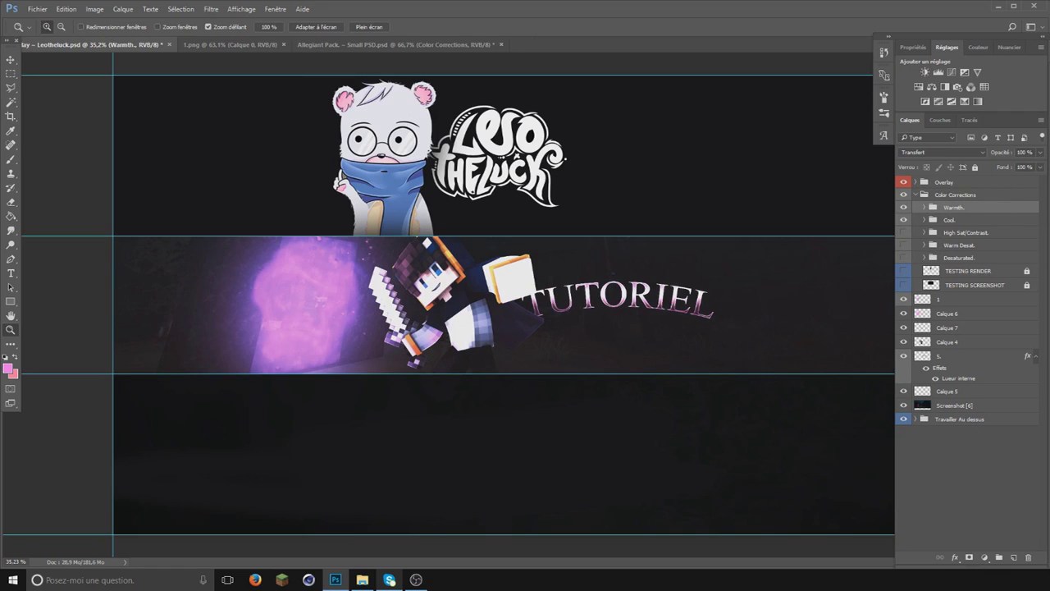
left_click(1040, 153)
left_click_drag(1004, 167, 1007, 166)
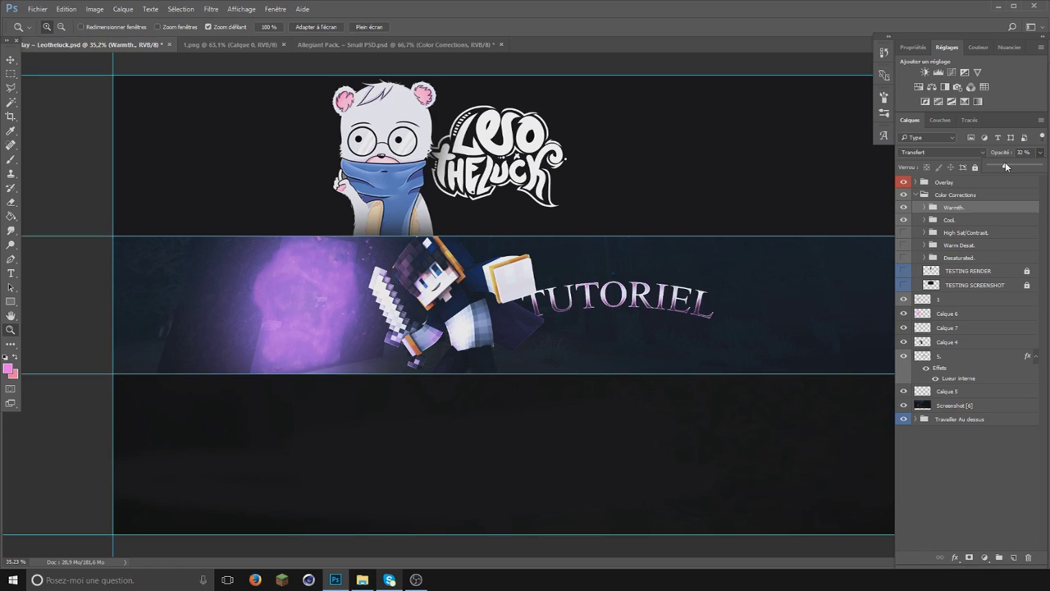
left_click(959, 219)
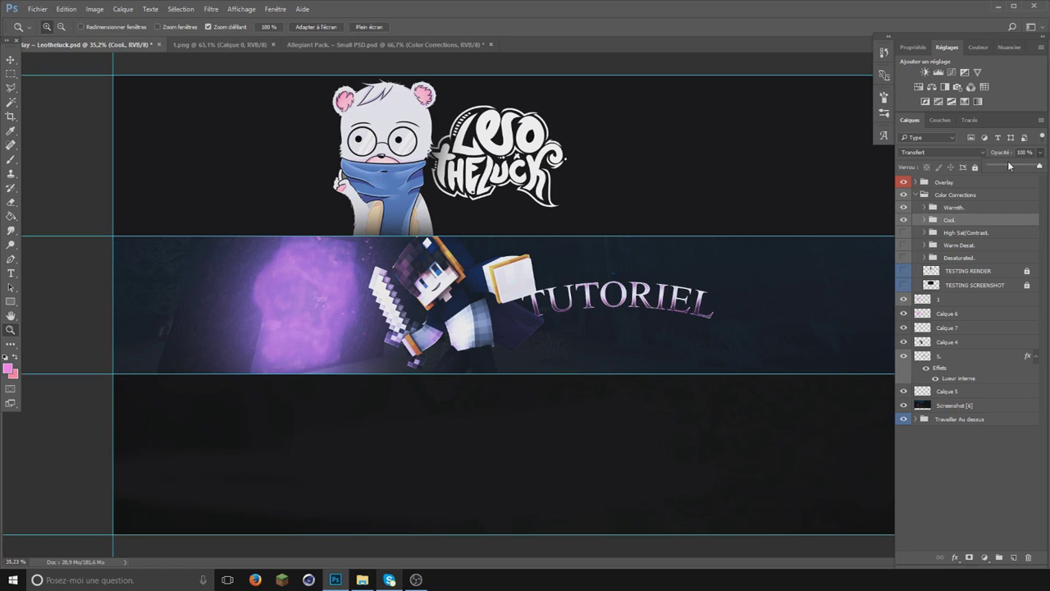
left_click_drag(1000, 167, 1021, 169)
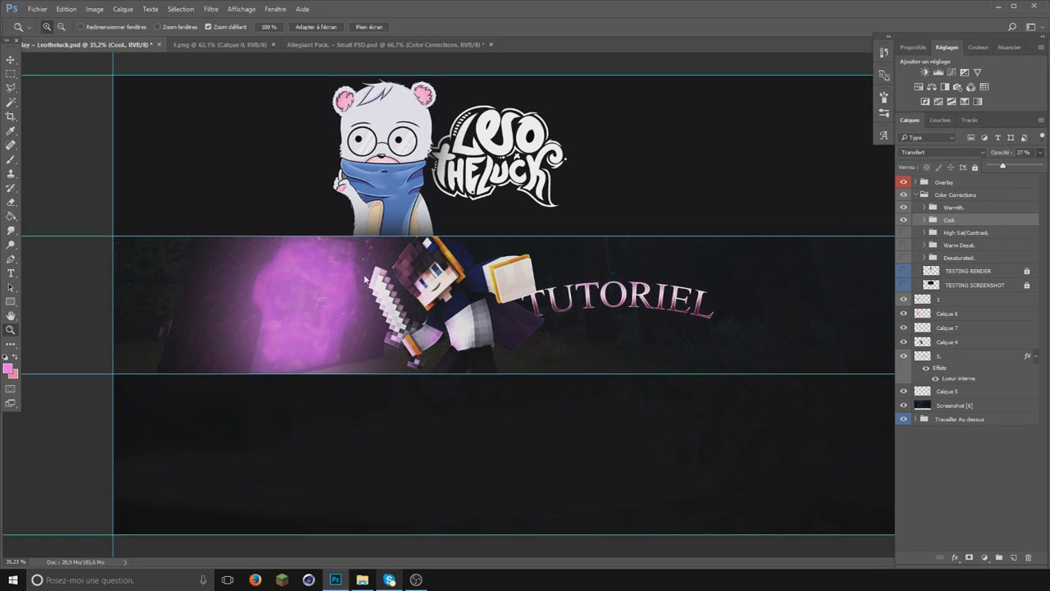
left_click(11, 73)
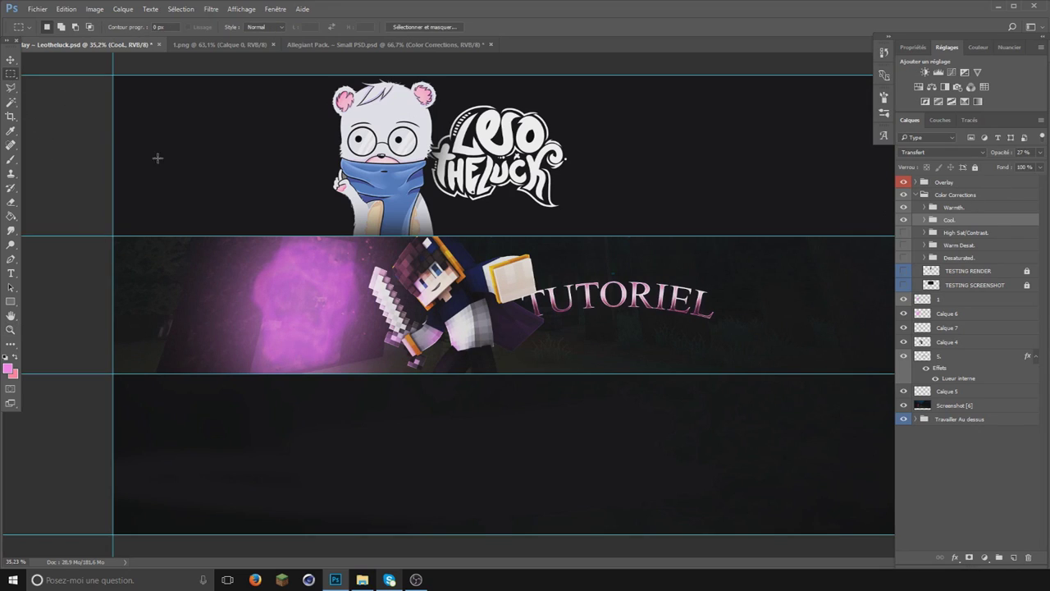
left_click(11, 329)
left_click_drag(538, 307, 519, 311)
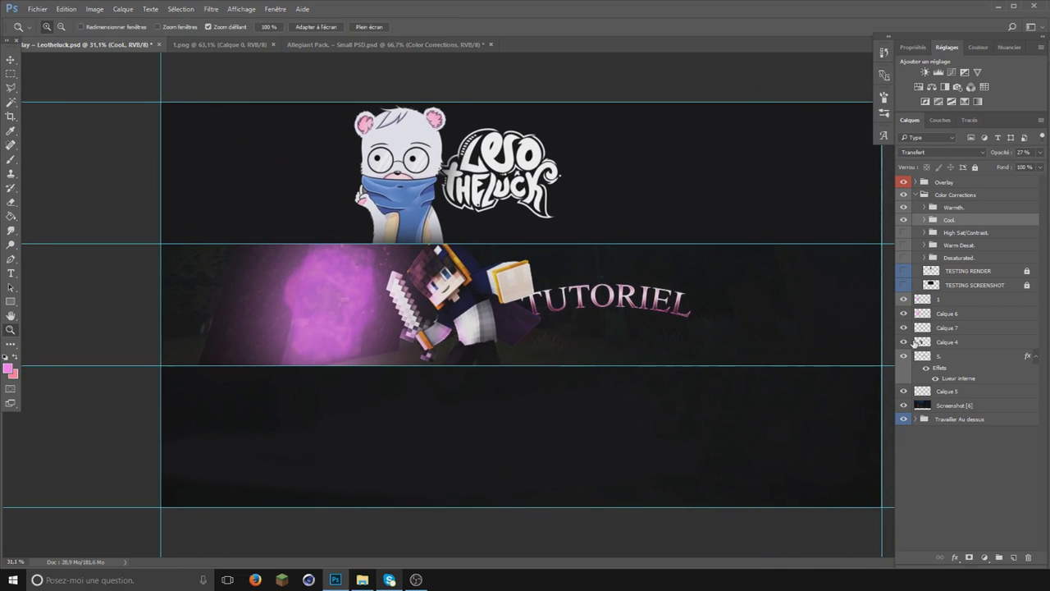
Step: Rasterize layer 5.'s layer style and duplicate the layer
left_click(936, 356)
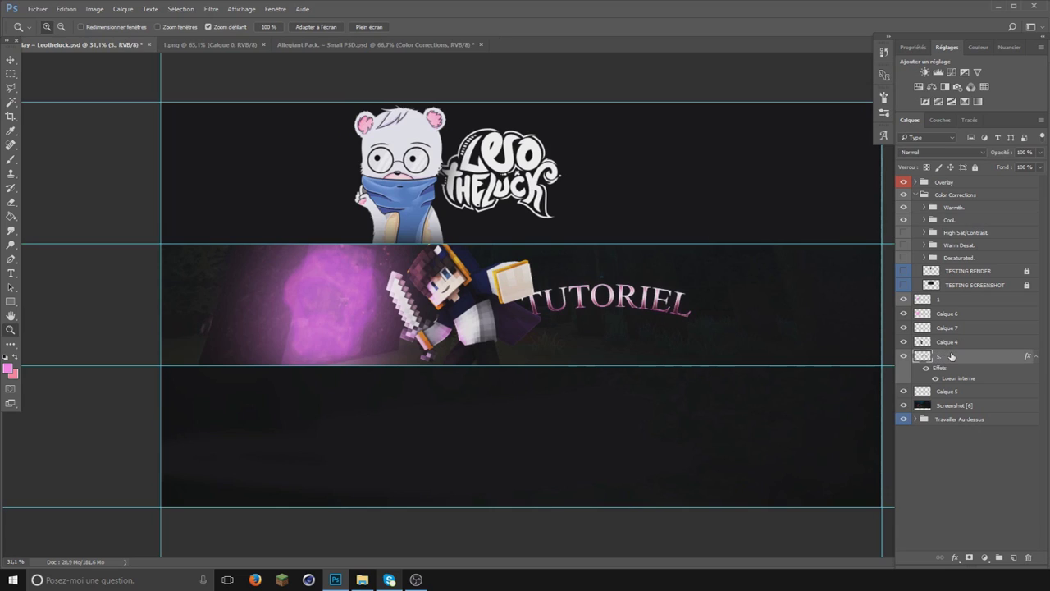
right_click(951, 356)
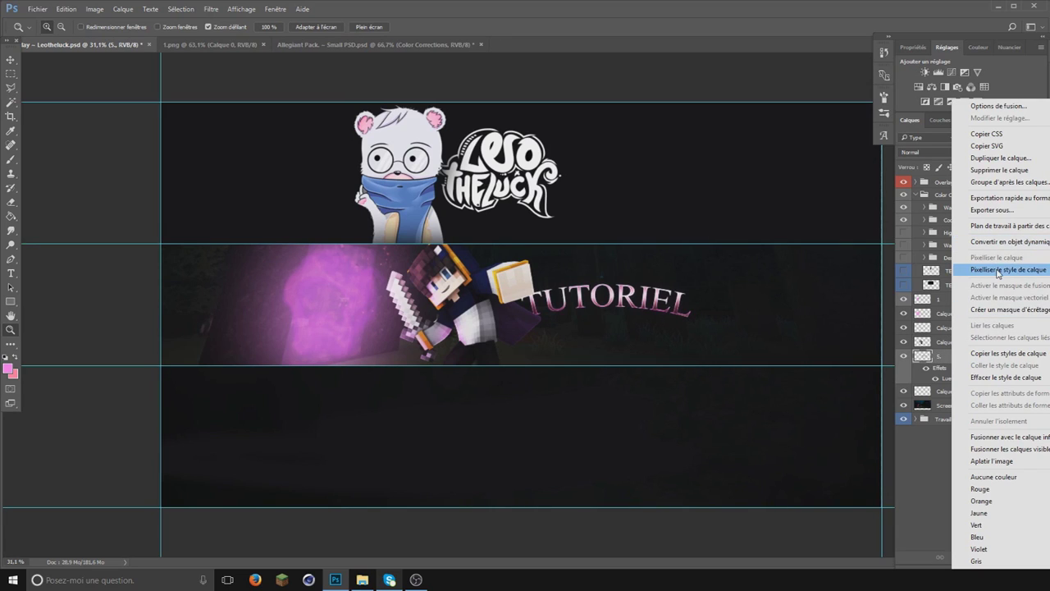
left_click(998, 269)
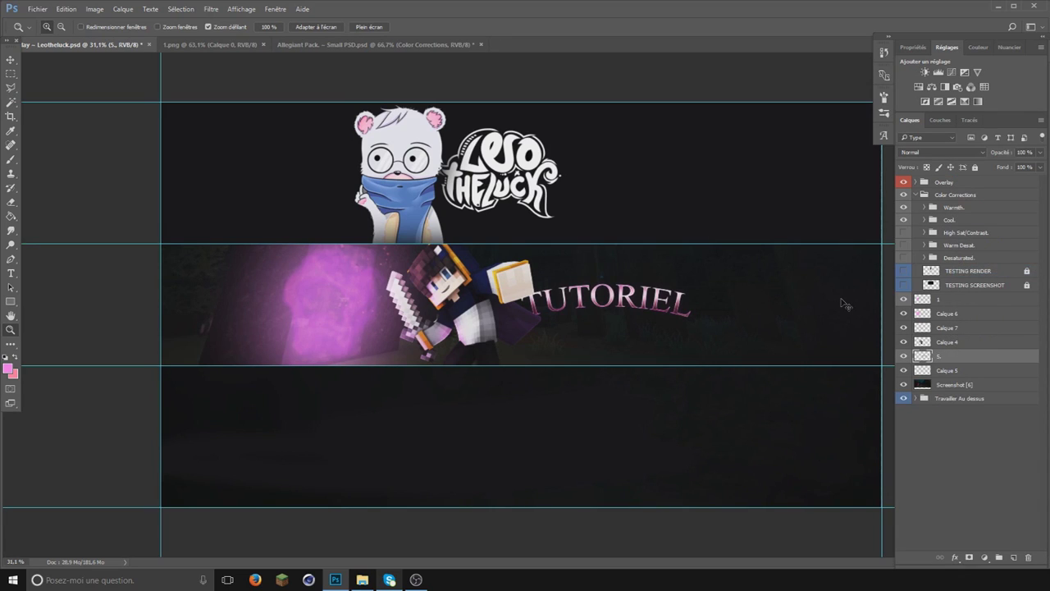
key("ctrl+j")
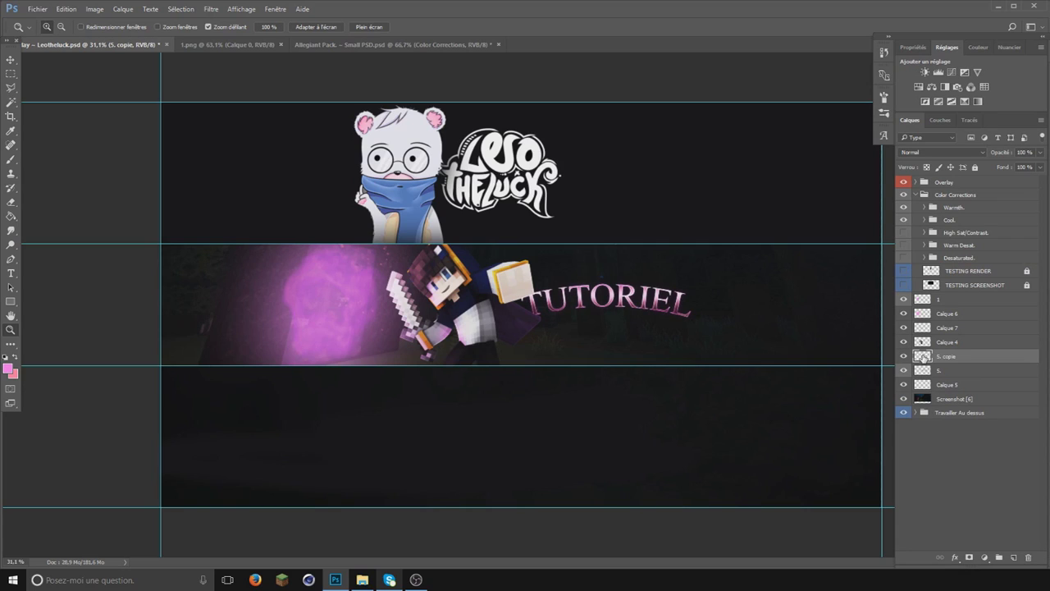
left_click(935, 371)
Step: Apply a motion blur (angle 0, distance 82) to layer 5. and set it to 50% opacity
left_click(212, 9)
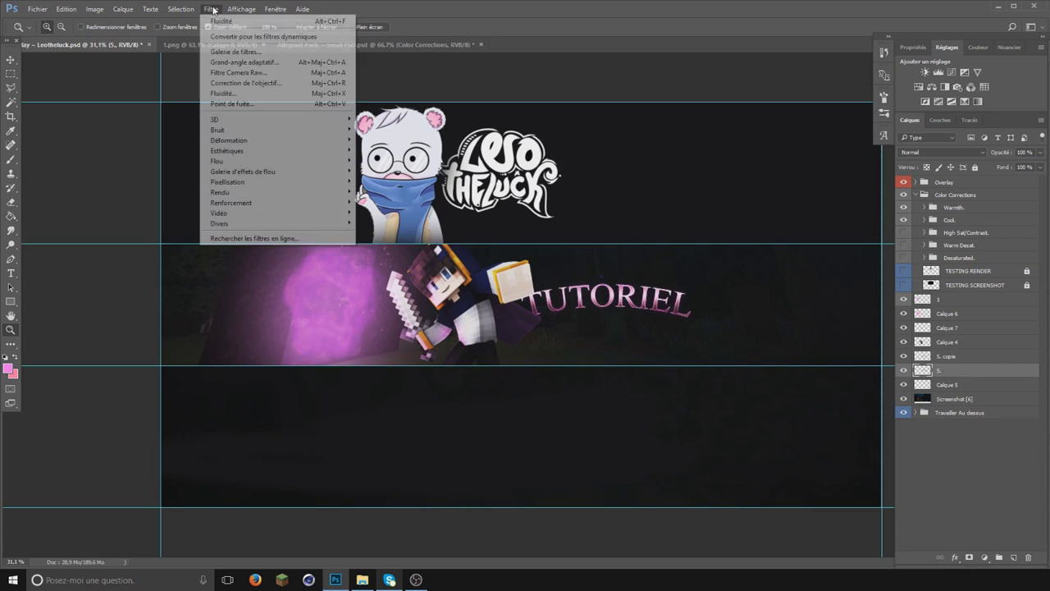
mouse_move(218, 161)
left_click(384, 203)
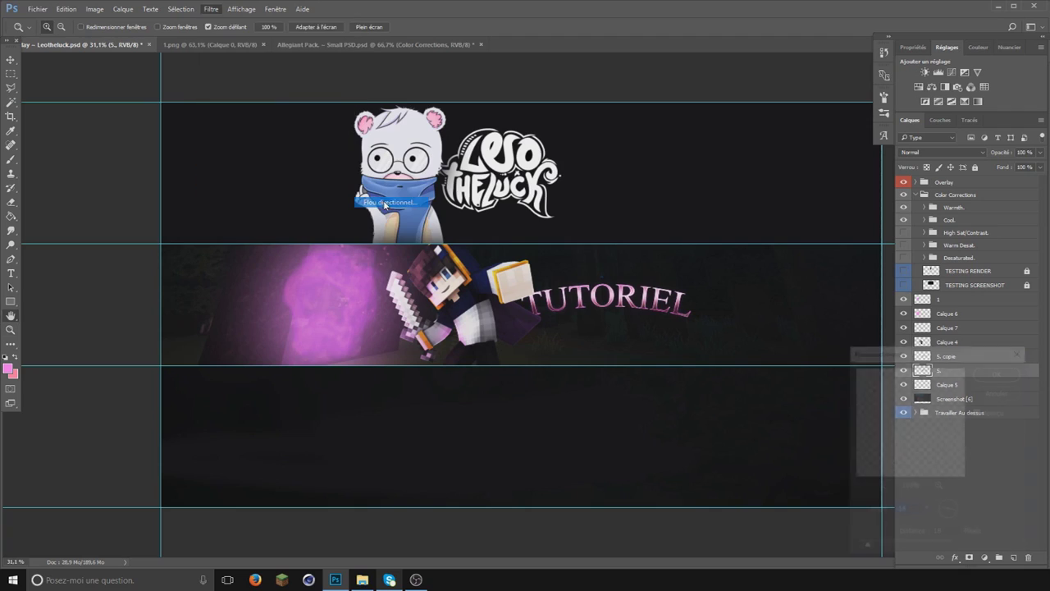
left_click(955, 512)
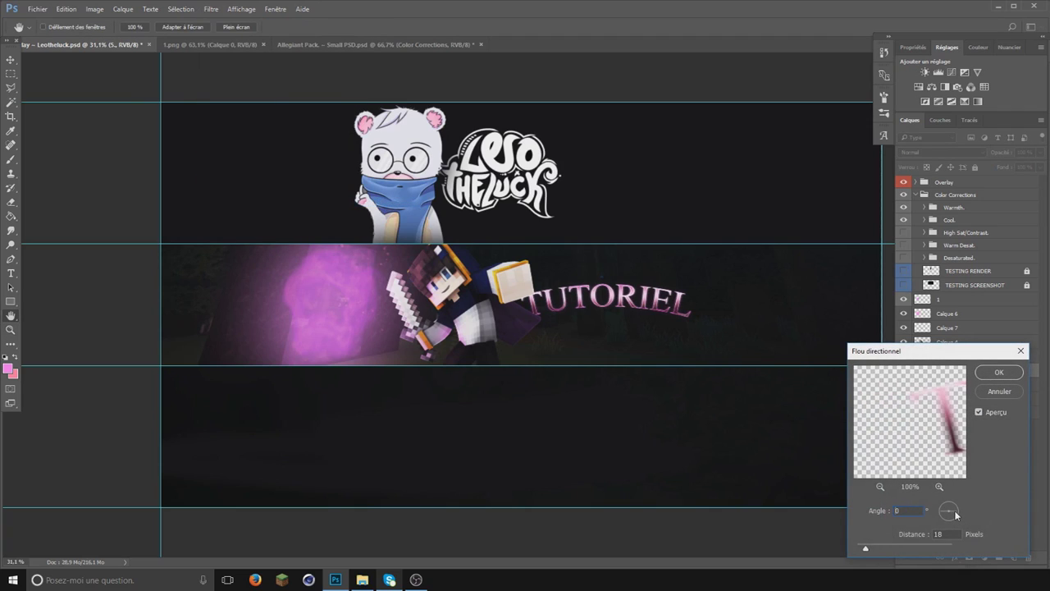
left_click(887, 546)
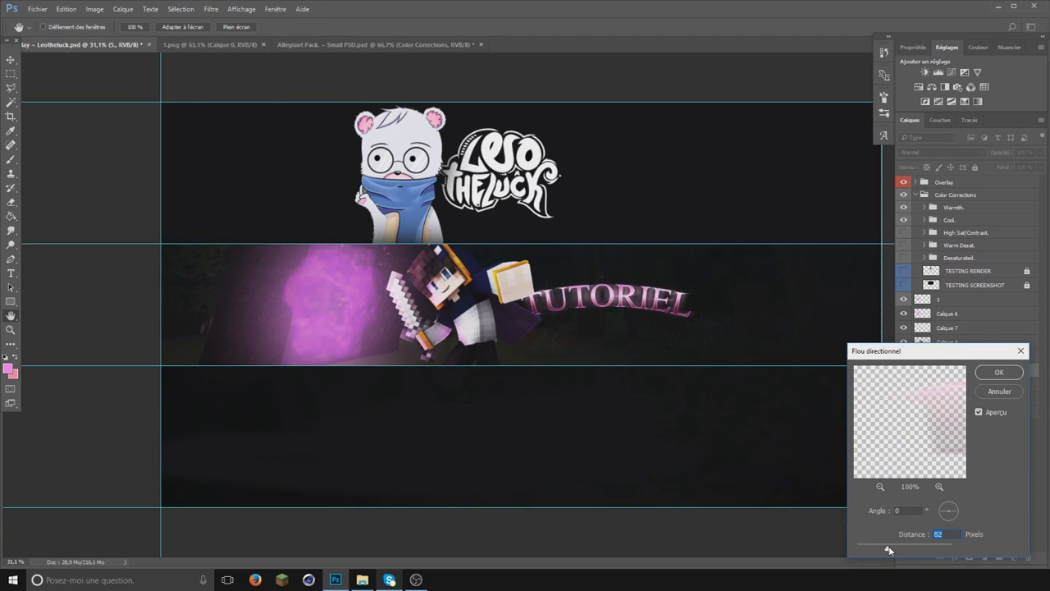
left_click(1000, 375)
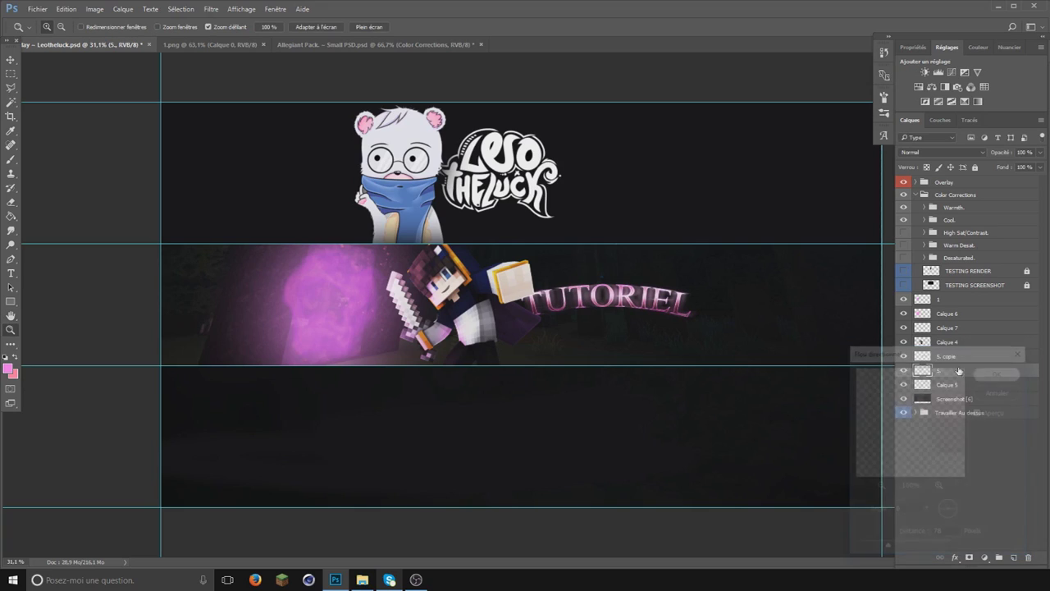
left_click(1040, 153)
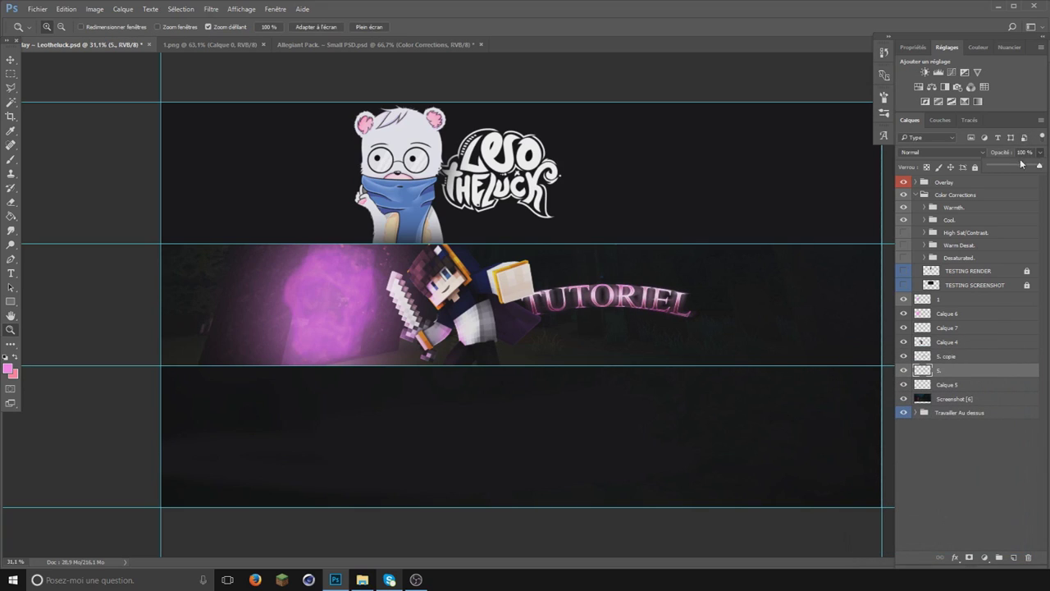
left_click_drag(1035, 166, 1018, 167)
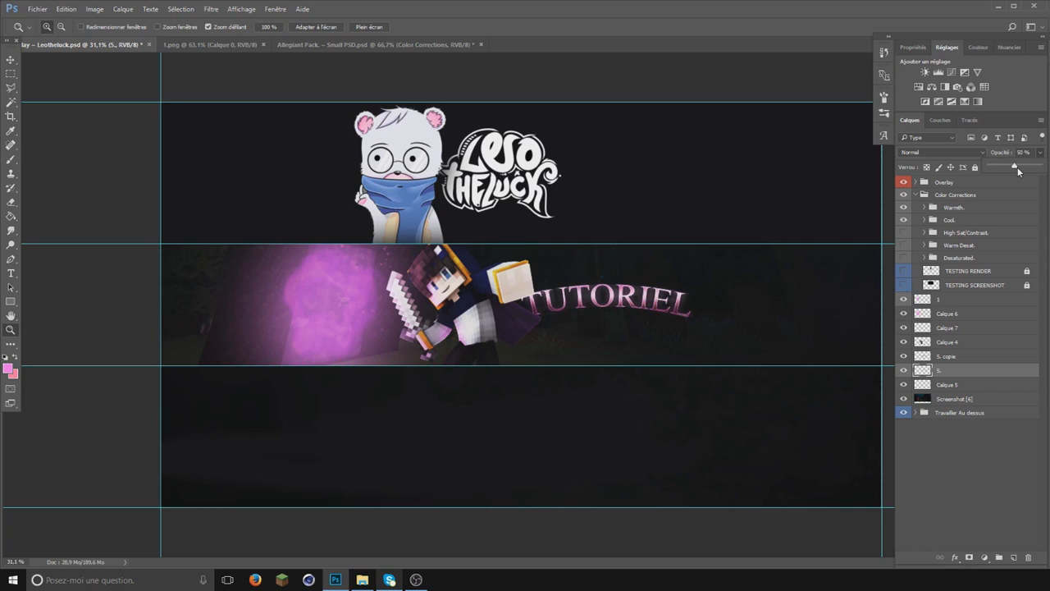
key("ctrl+minus")
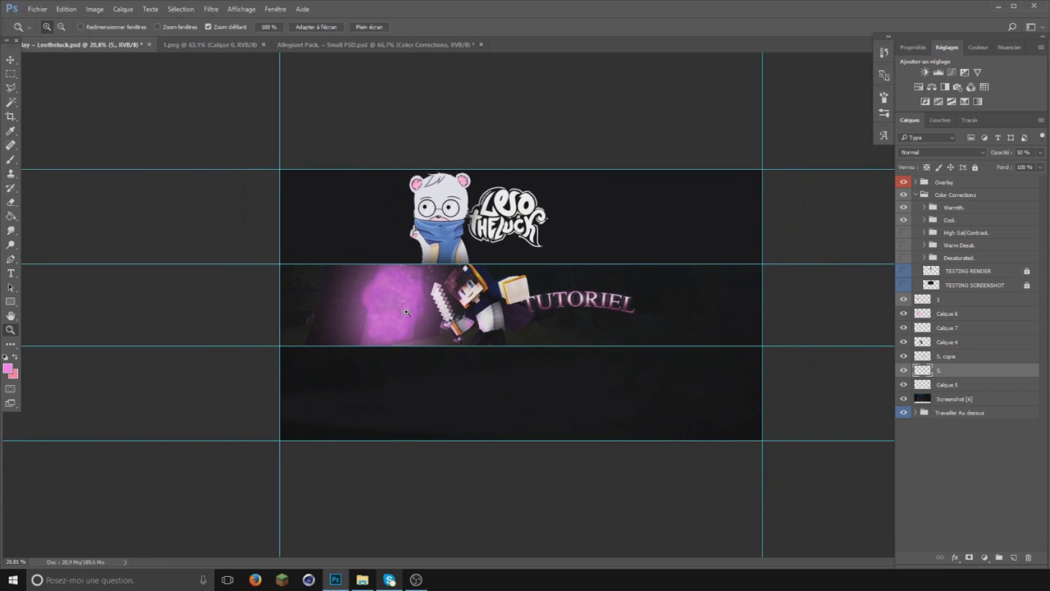